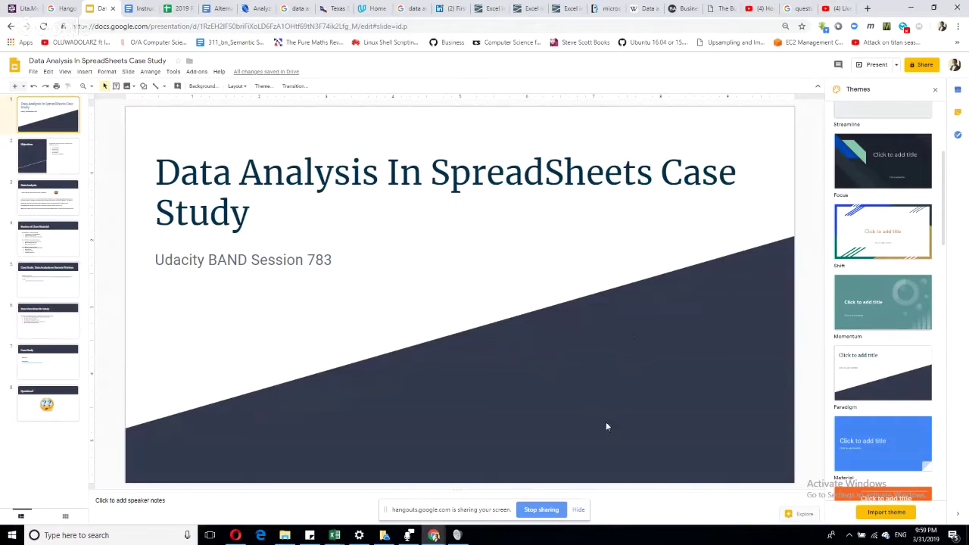
# Step: Present the deck full-screen, advancing through the Objectives slide to the Data Analysis definitions slide
pyautogui.moveTo(432, 538)
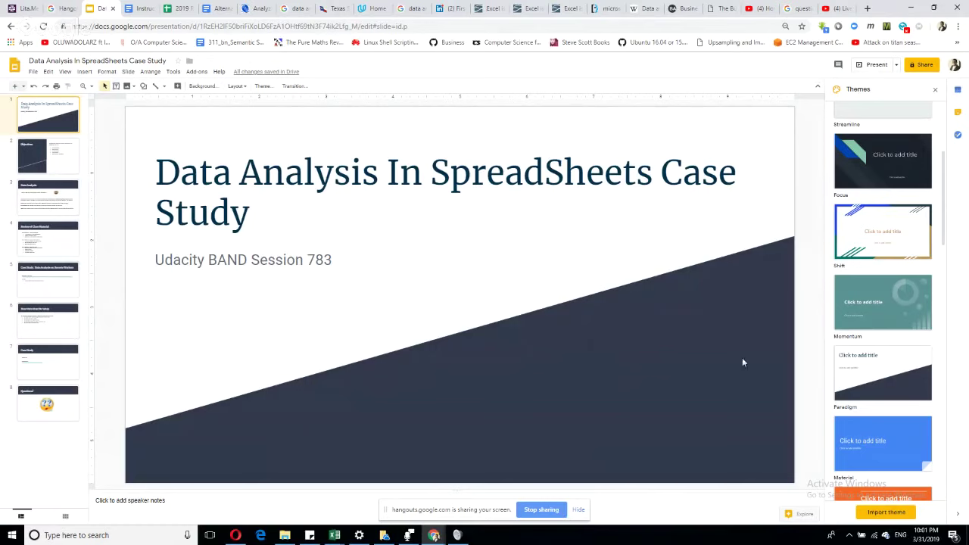
pyautogui.click(872, 65)
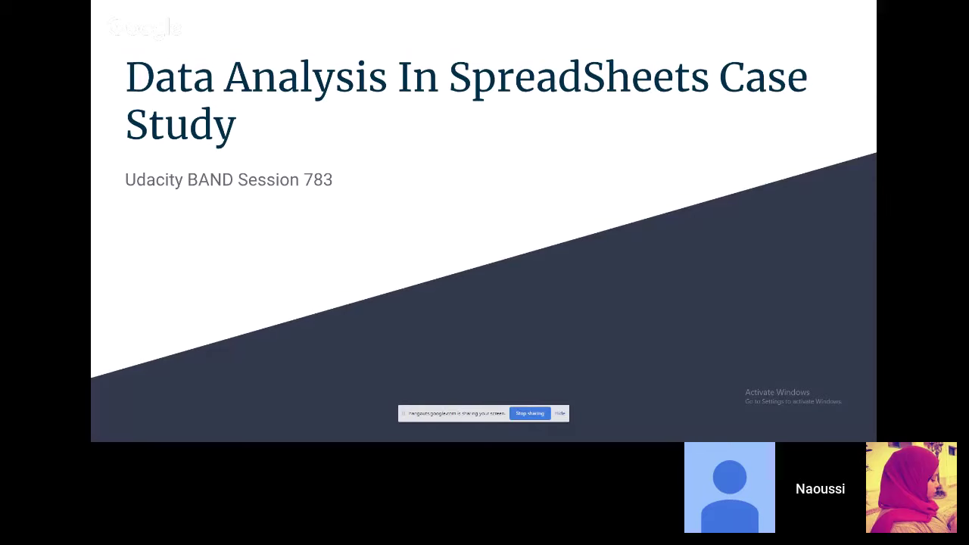
pyautogui.press('Right')
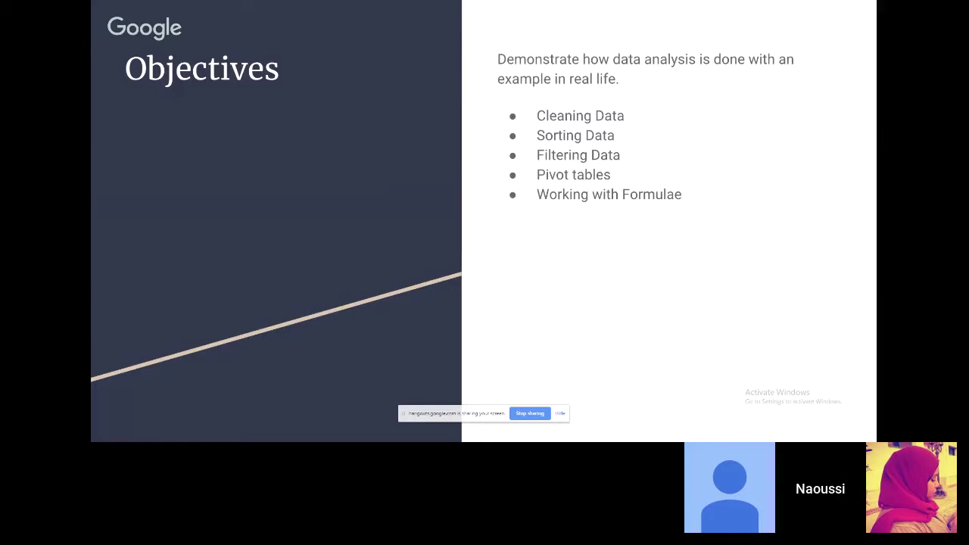
pyautogui.press('Right')
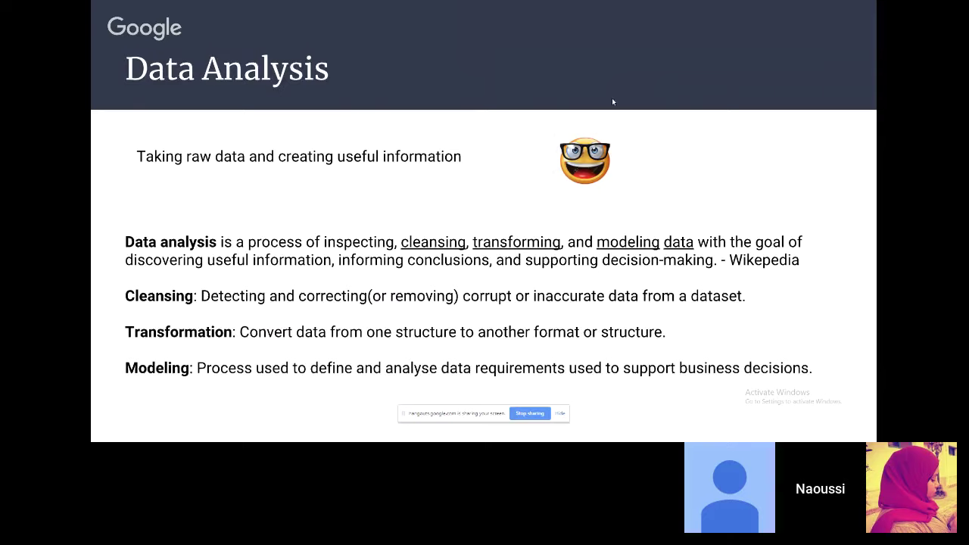
# Step: Move on to the 'Review of Class Material' slide listing the Spreadsheets 1–3 topics
pyautogui.press('Right')
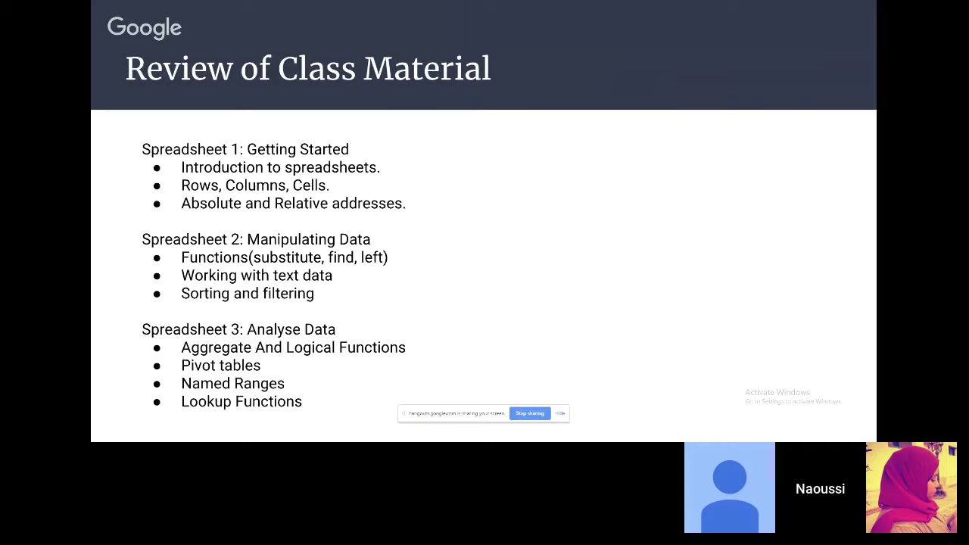
# Step: Go to the remote workers case study slide and open the linked 2019 Remote Workers Salaries spreadsheet
pyautogui.press('Right')
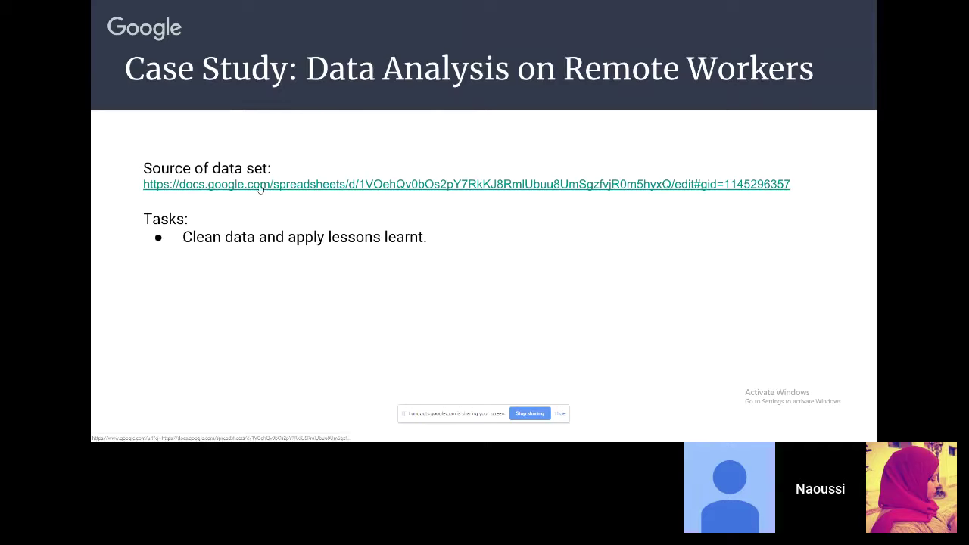
pyautogui.click(342, 187)
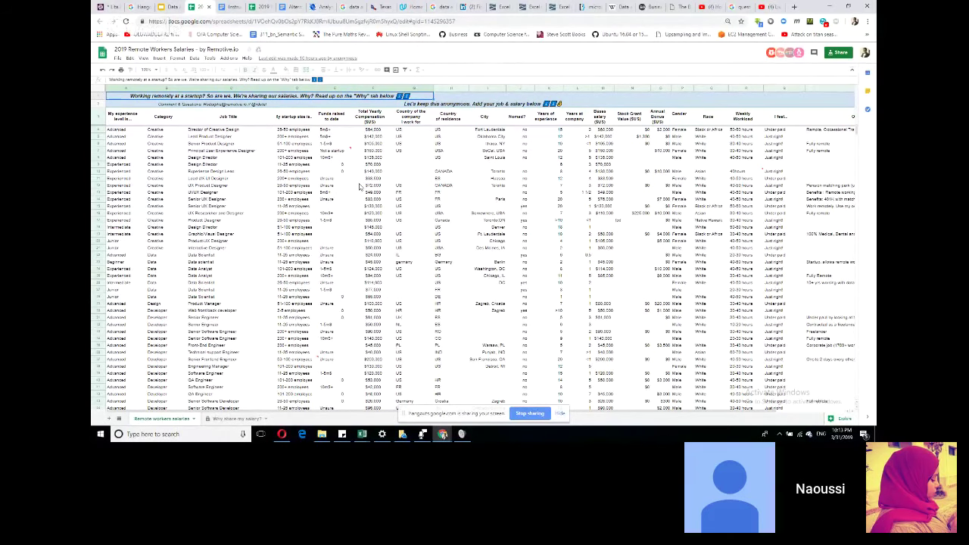
# Step: Scroll through the salary data in Google Sheets, then switch to the same workbook in Excel
pyautogui.scroll(-3, 371, 219)
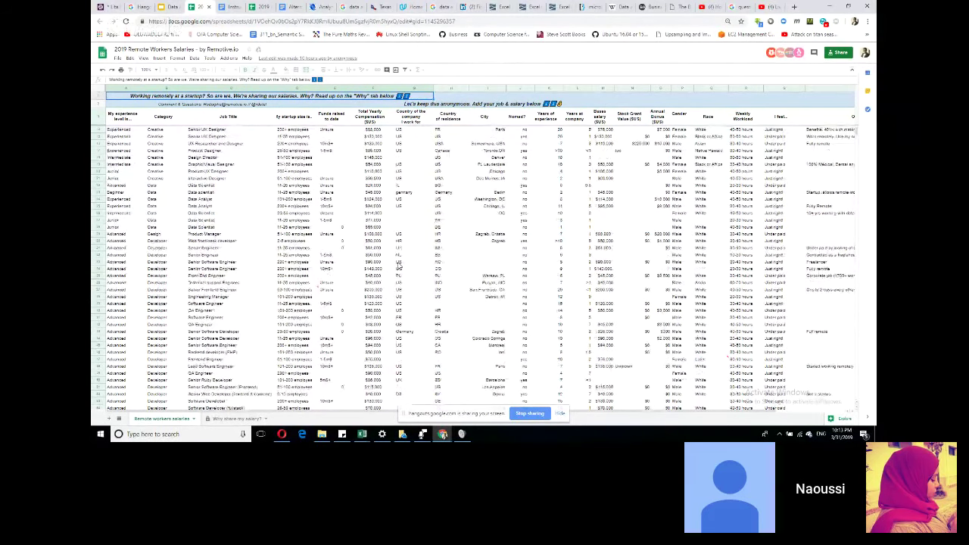
pyautogui.scroll(1, 398, 266)
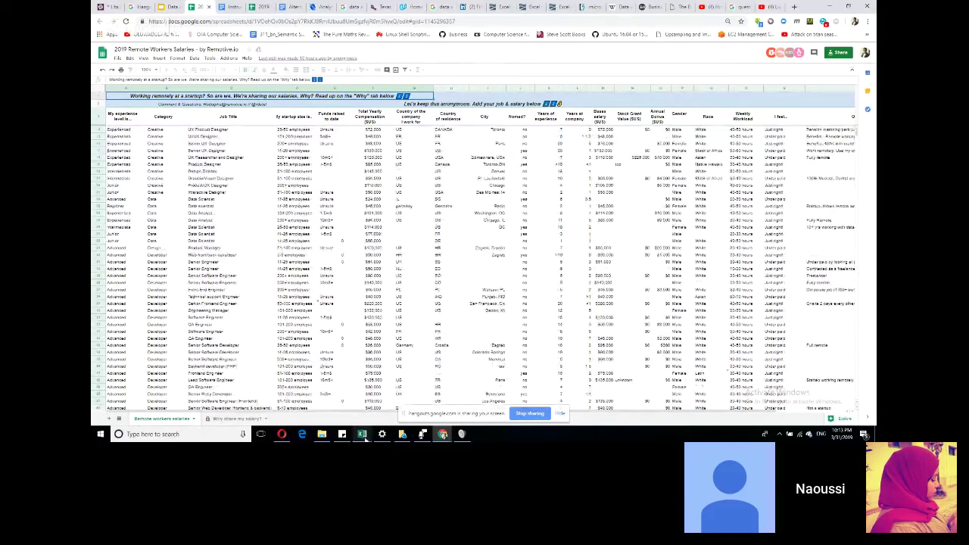
pyautogui.moveTo(364, 438)
pyautogui.click(330, 414)
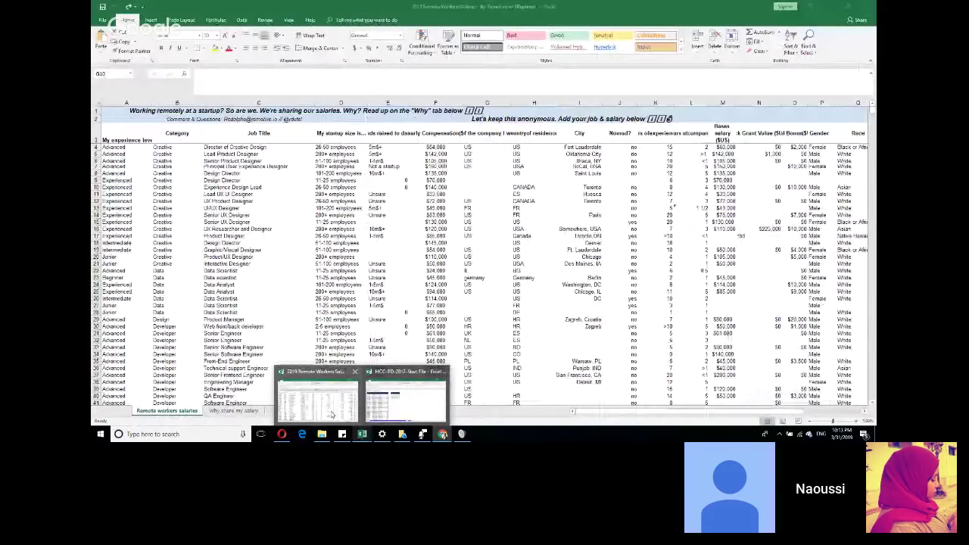
pyautogui.scroll(-1, 235, 296)
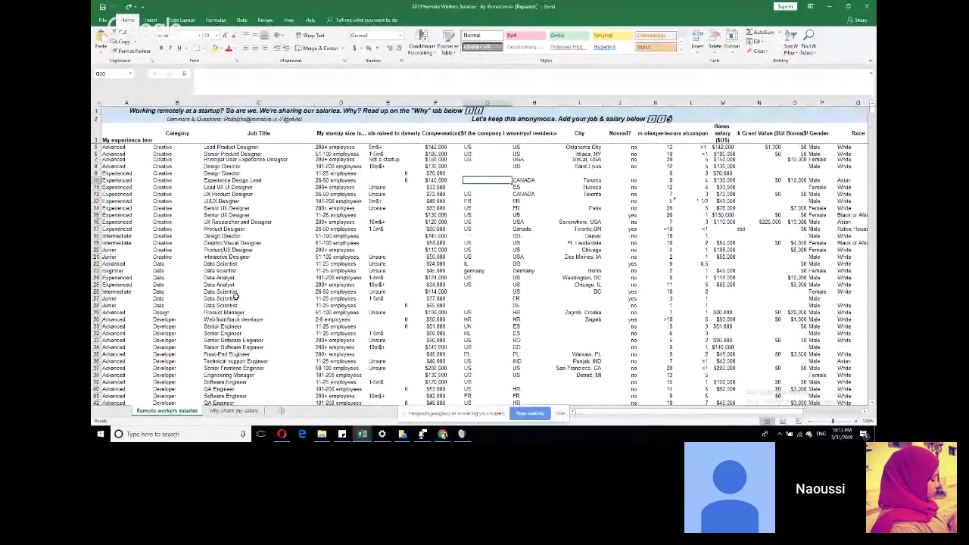
pyautogui.scroll(-8, 235, 296)
pyautogui.scroll(9, 235, 292)
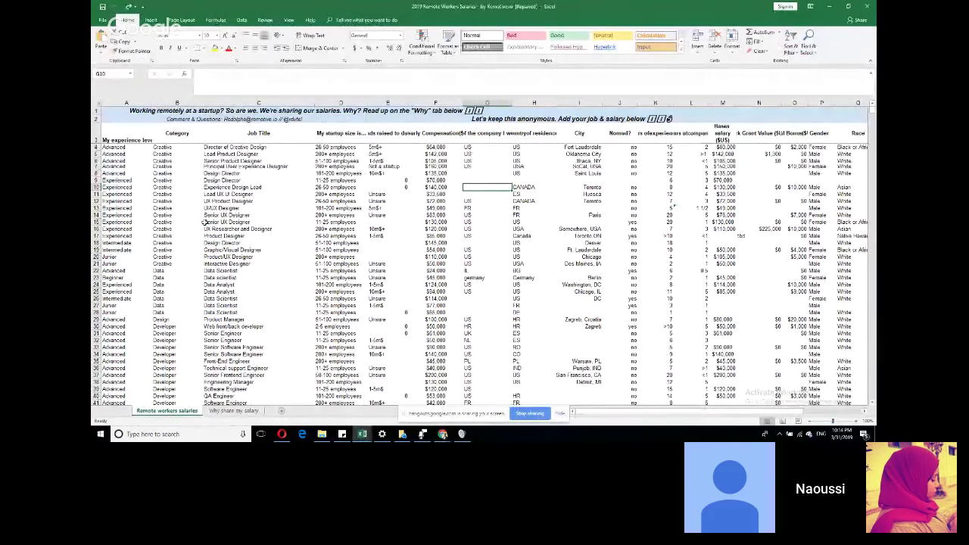
pyautogui.scroll(-1, 204, 222)
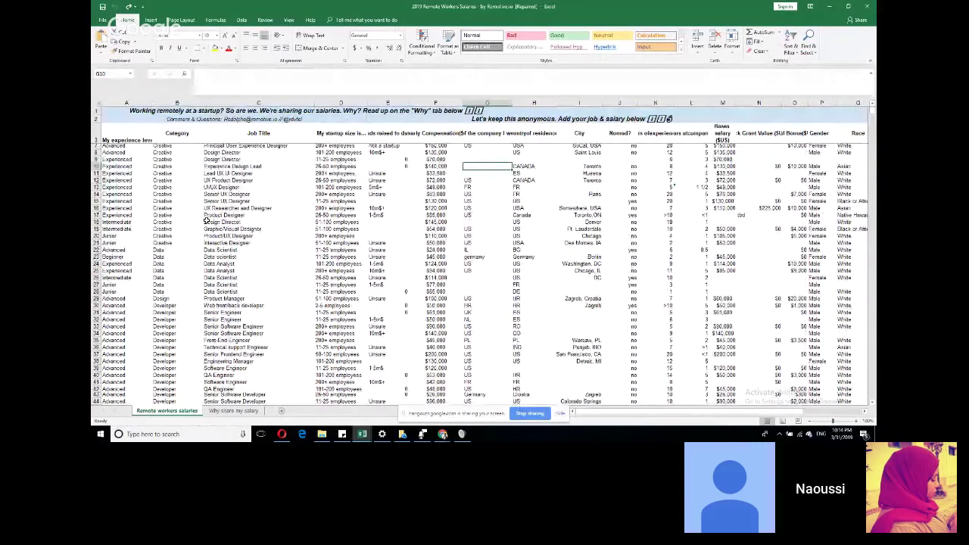
pyautogui.scroll(-12, 206, 220)
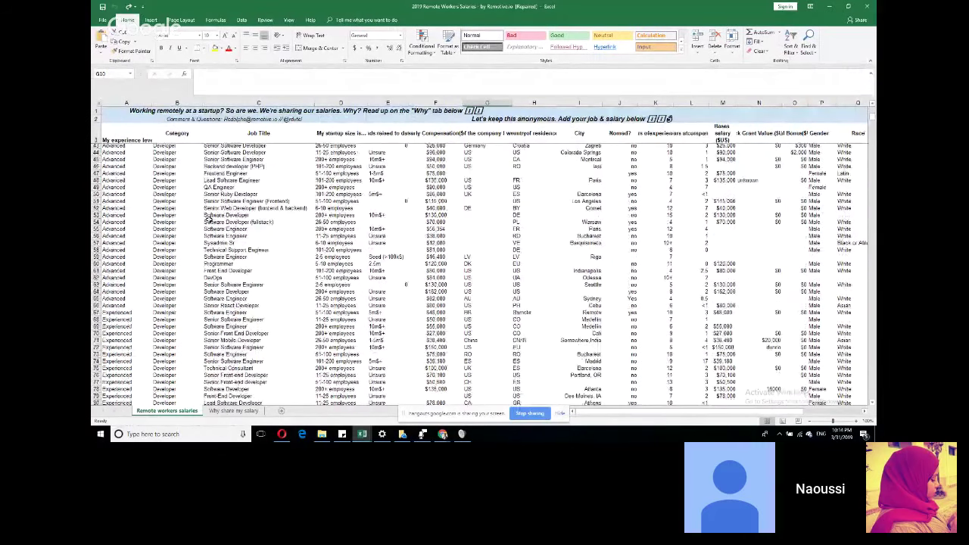
pyautogui.click(562, 414)
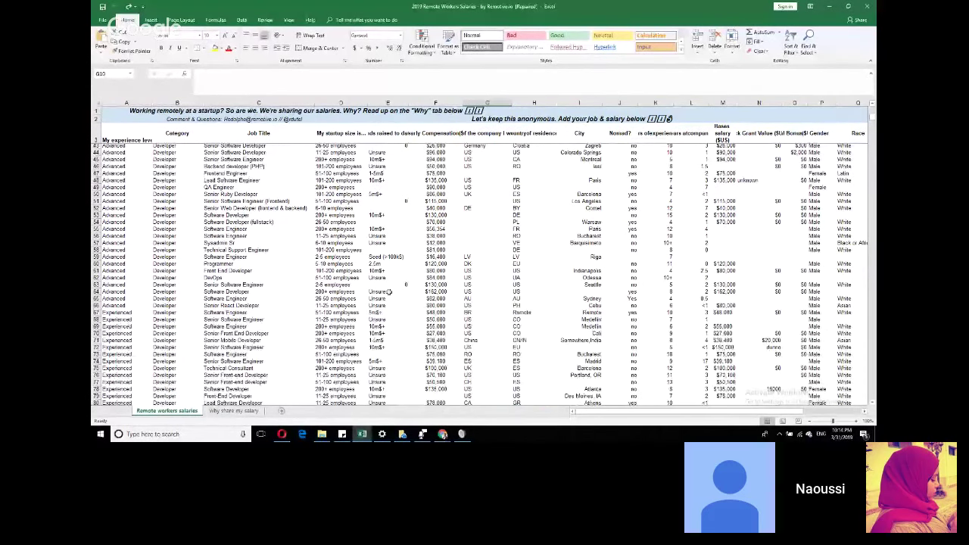
pyautogui.scroll(9, 288, 265)
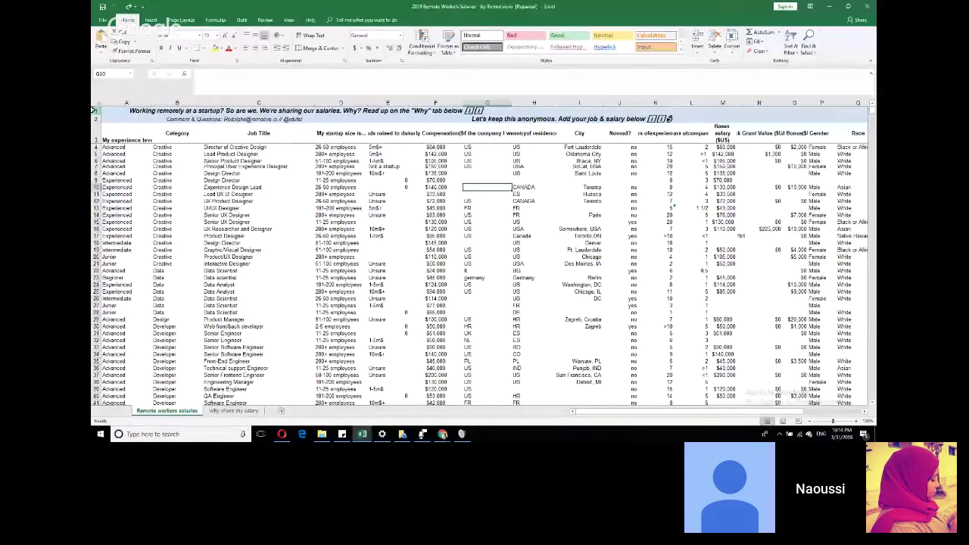
# Step: Select and copy the entire remote workers salary table
pyautogui.moveTo(94, 119); pyautogui.dragTo(93, 110)
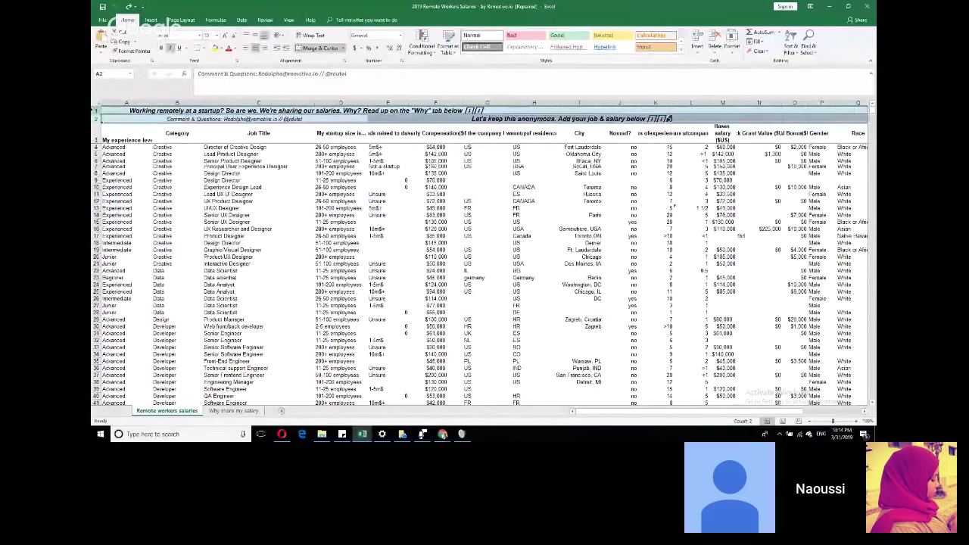
pyautogui.click(94, 111)
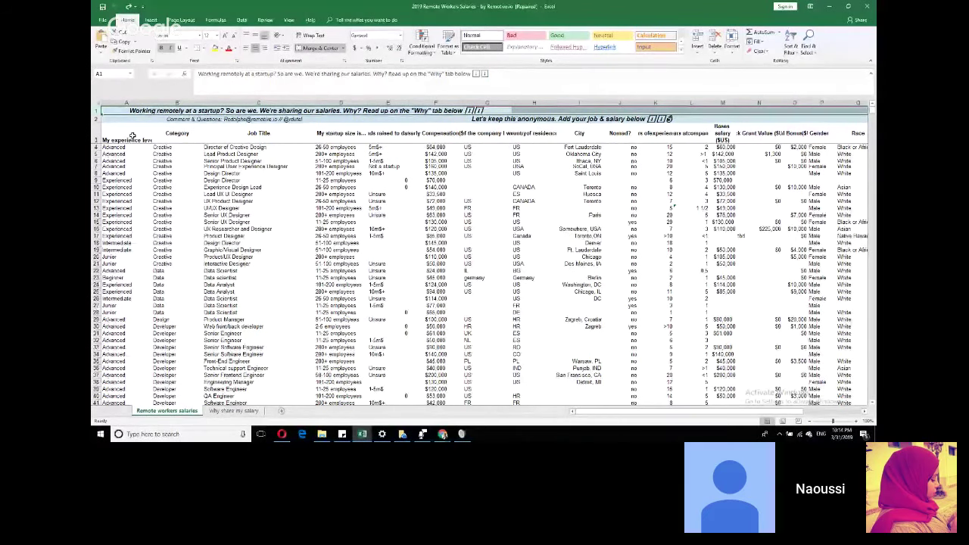
pyautogui.hotkey('ctrl', 'a')
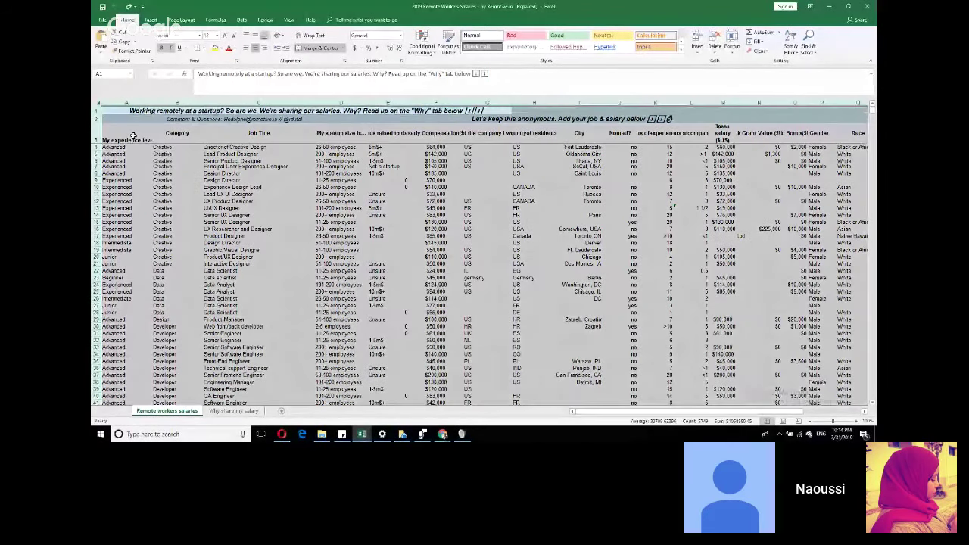
pyautogui.hotkey('ctrl', 'c')
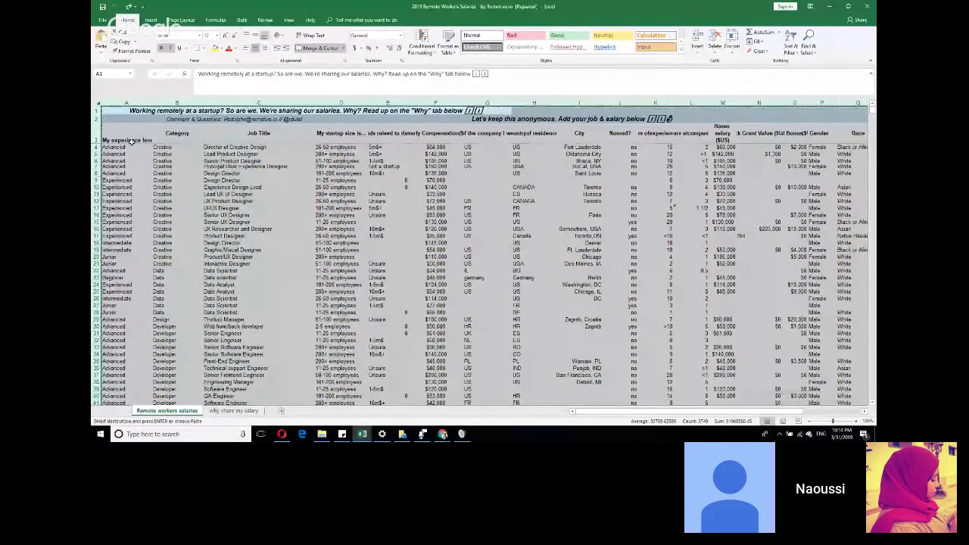
# Step: Add a new sheet holding the pasted table and rename it 'working data'
pyautogui.click(281, 410)
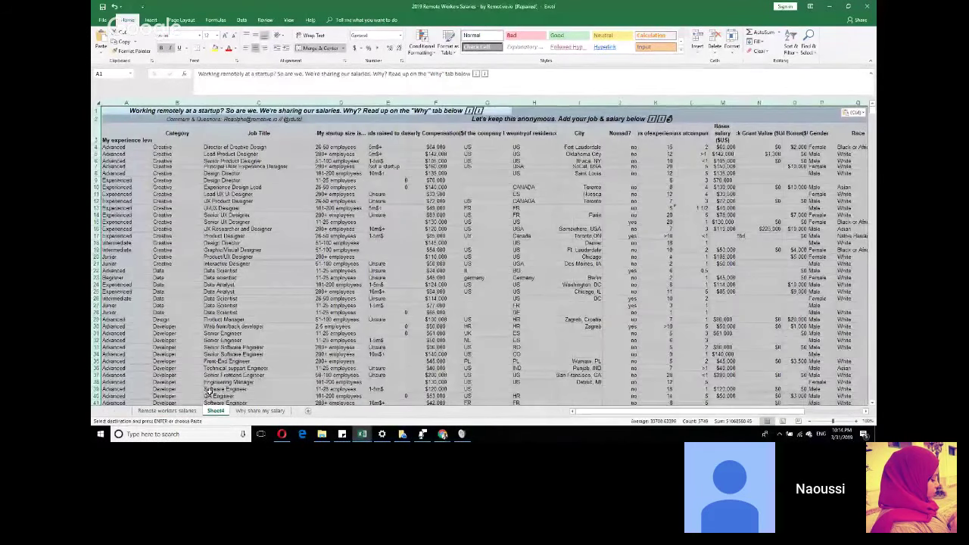
pyautogui.rightClick(216, 410)
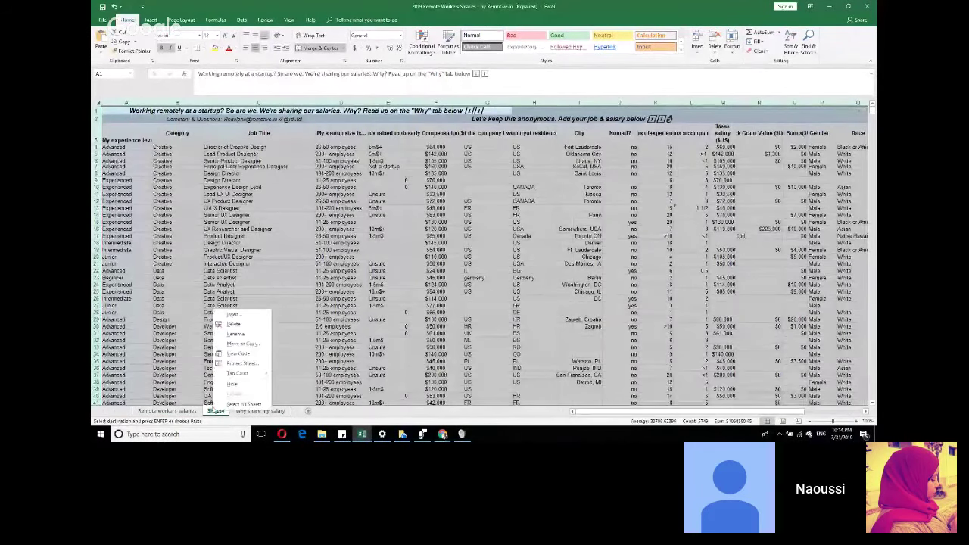
pyautogui.click(250, 343)
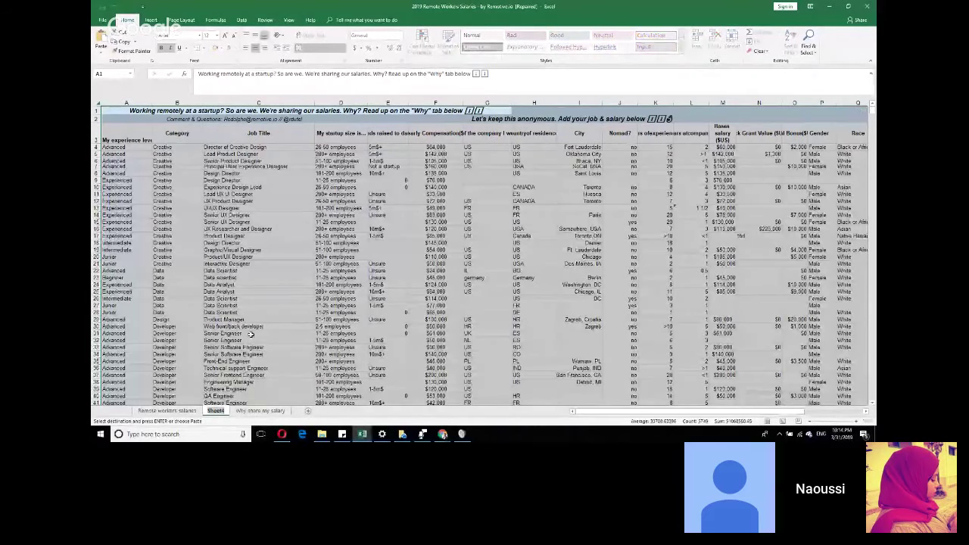
pyautogui.write('working data')
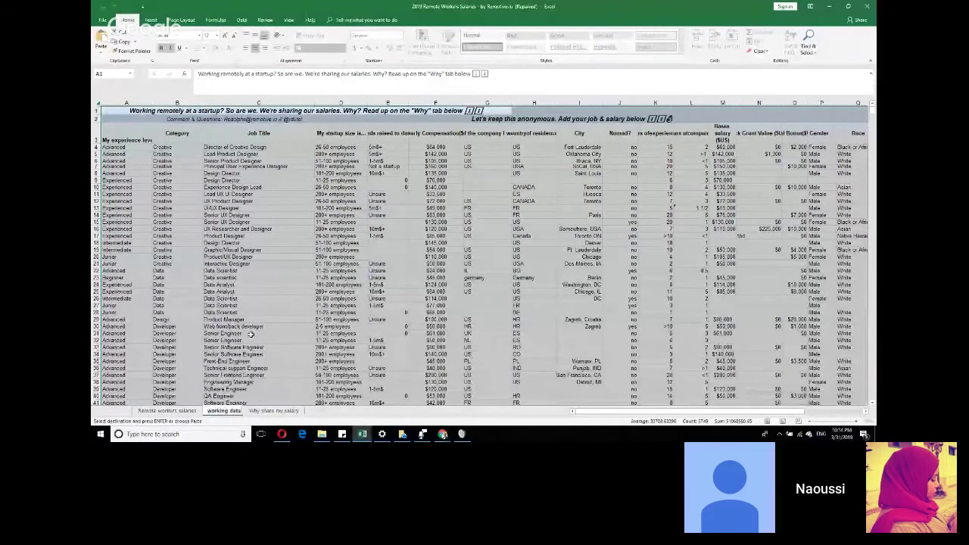
pyautogui.press('Return')
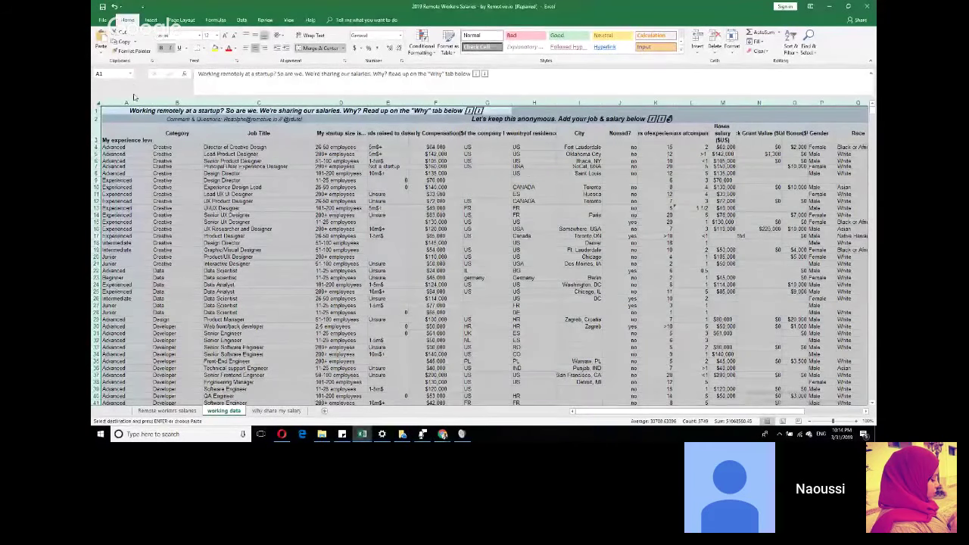
pyautogui.click(179, 208)
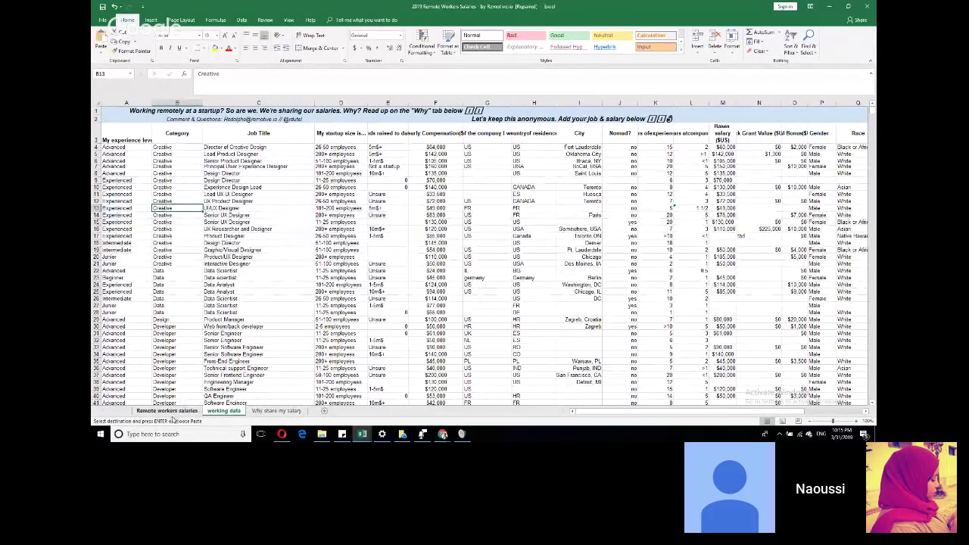
# Step: Add two blank sheets, Sheet5 and Sheet6, and look through the workbook's sheet tabs
pyautogui.click(326, 411)
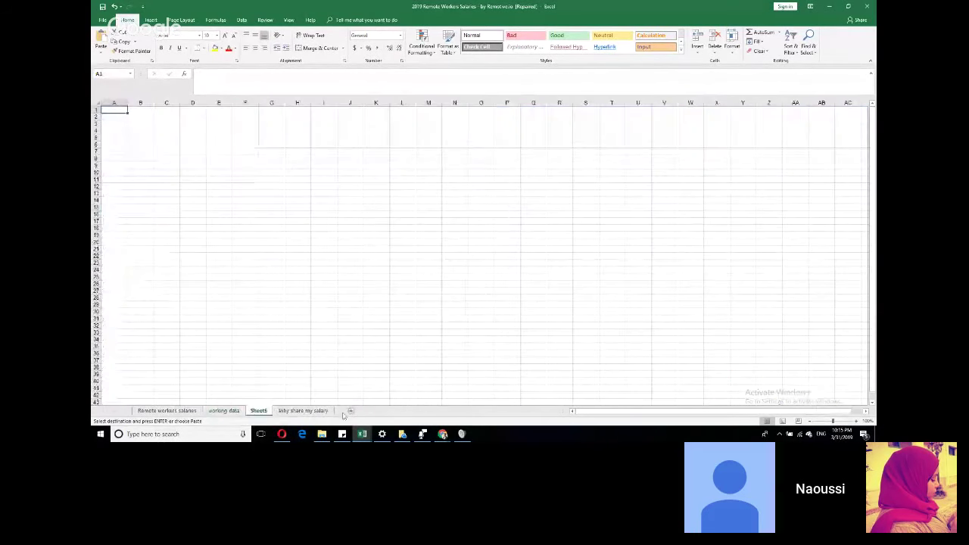
pyautogui.click(350, 411)
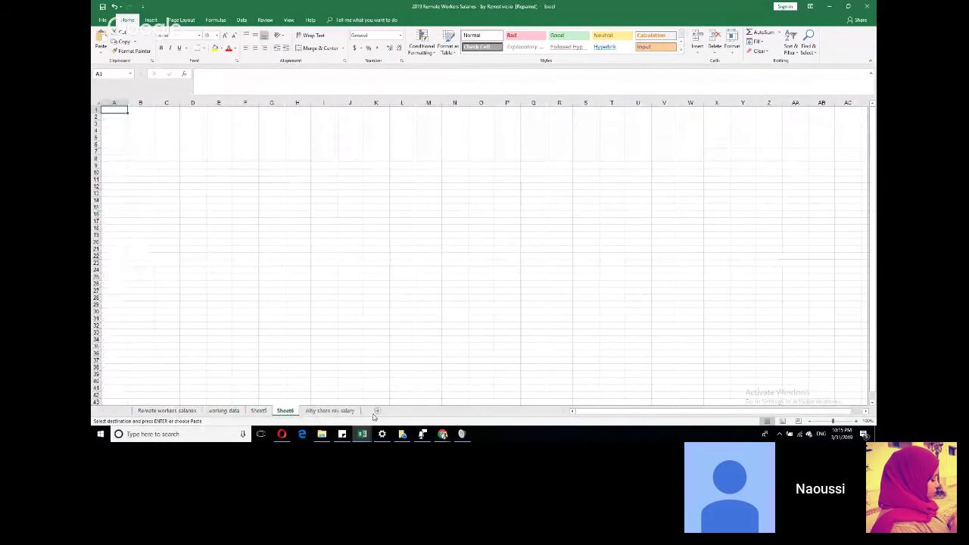
pyautogui.click(265, 414)
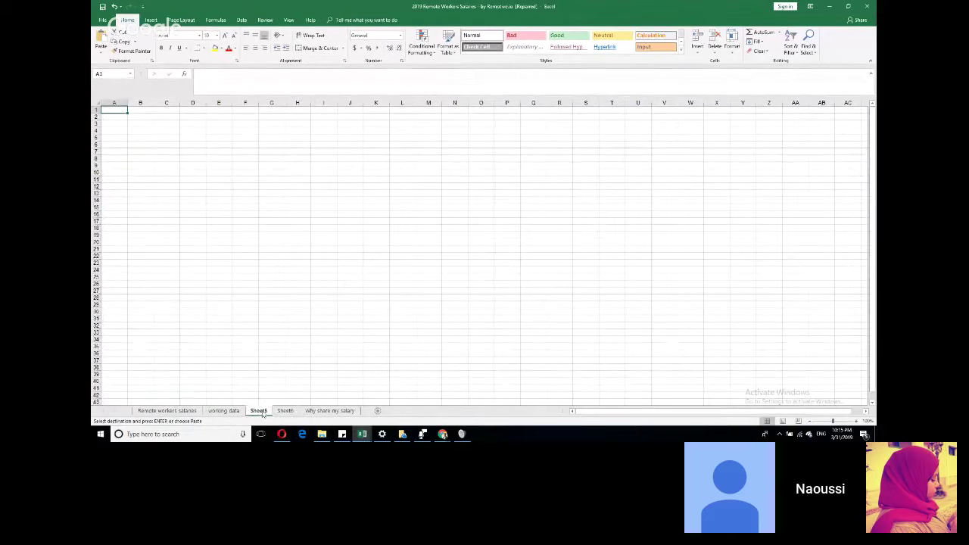
pyautogui.click(284, 413)
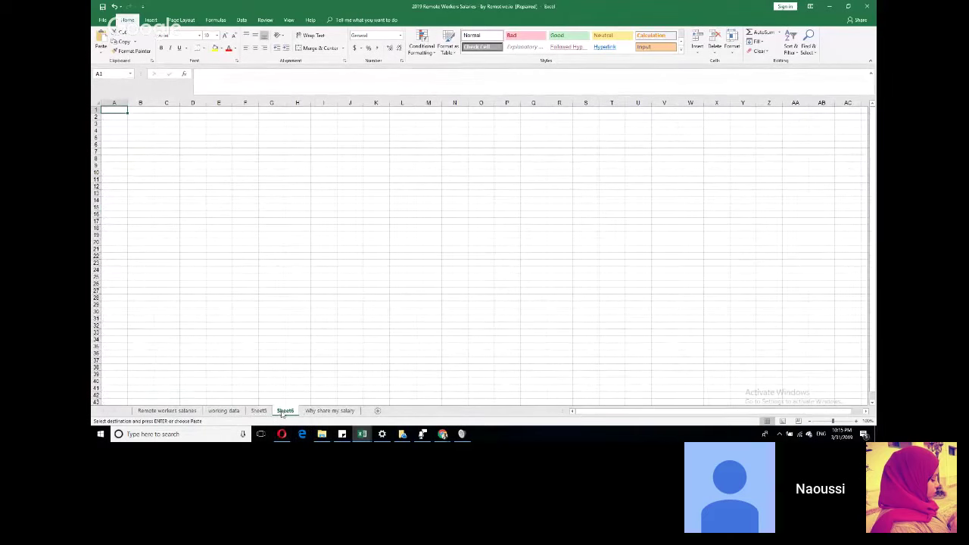
pyautogui.click(180, 413)
pyautogui.click(223, 412)
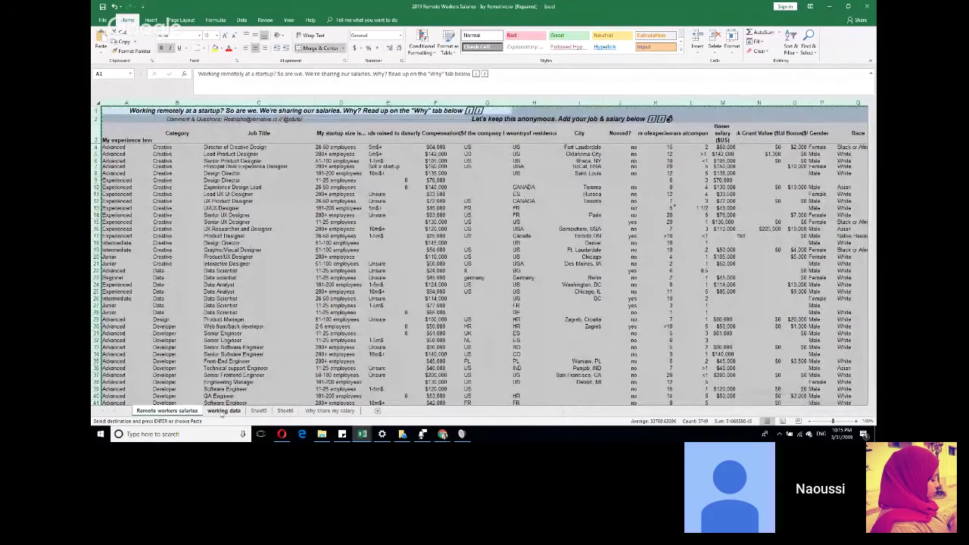
pyautogui.click(258, 413)
pyautogui.click(284, 413)
pyautogui.click(312, 413)
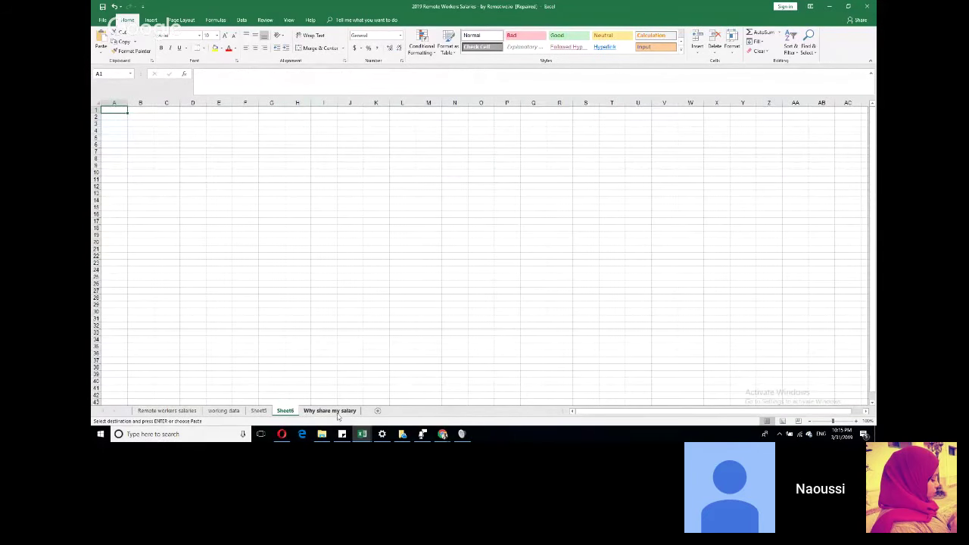
pyautogui.click(284, 412)
pyautogui.click(244, 402)
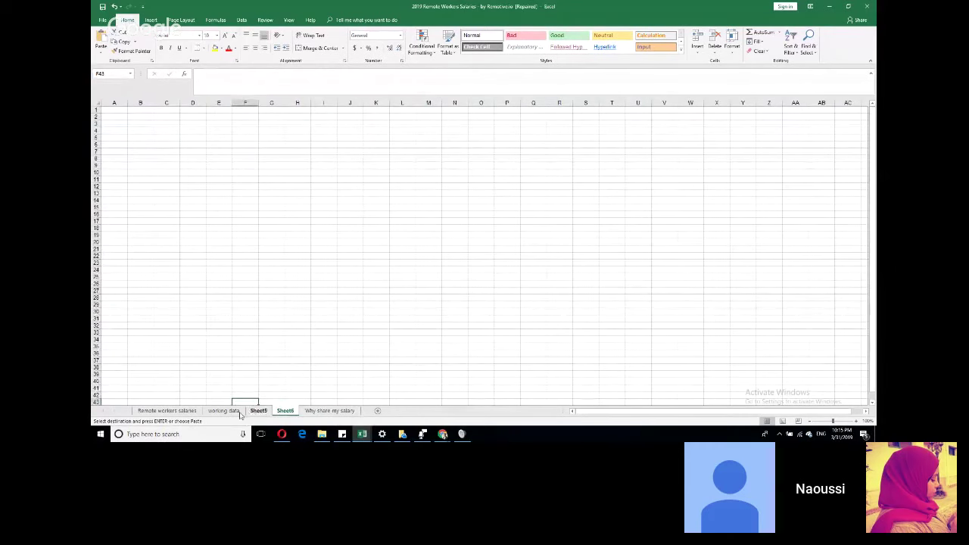
pyautogui.click(224, 410)
# Step: Delete the blank Sheet6 first, then the blank Sheet5
pyautogui.rightClick(258, 410)
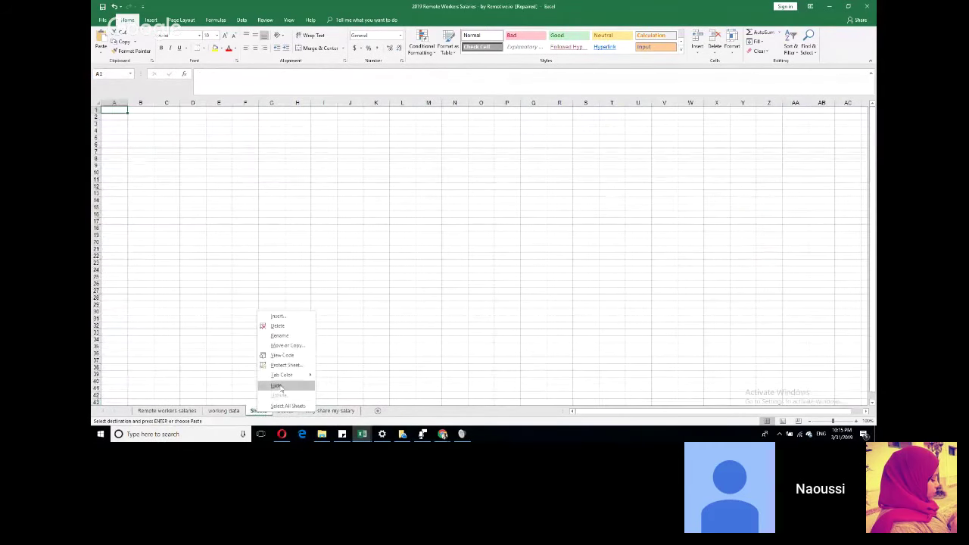
pyautogui.press('Escape')
pyautogui.keyDown('ctrl'); pyautogui.click(285, 410); pyautogui.keyUp('ctrl')
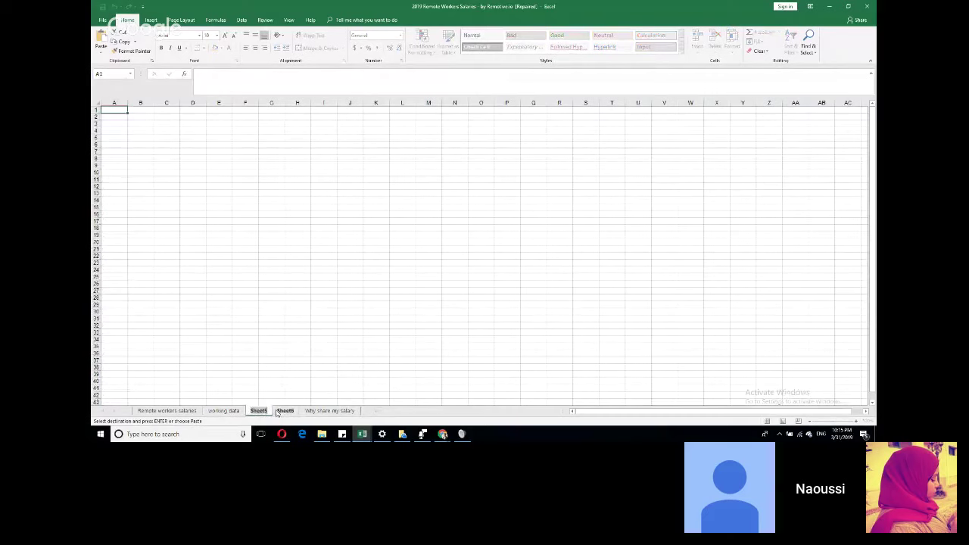
pyautogui.click(285, 410)
pyautogui.rightClick(284, 410)
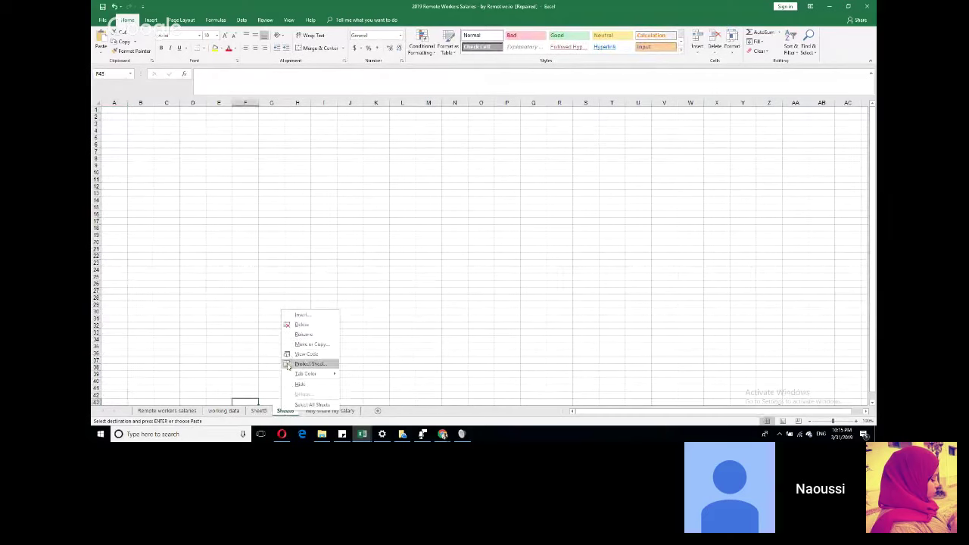
pyautogui.click(301, 324)
pyautogui.rightClick(258, 410)
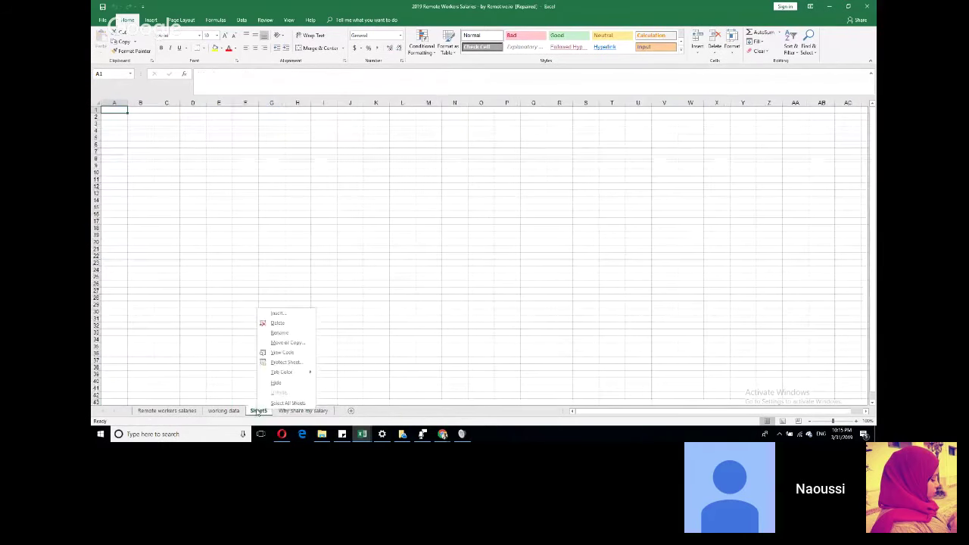
pyautogui.click(287, 324)
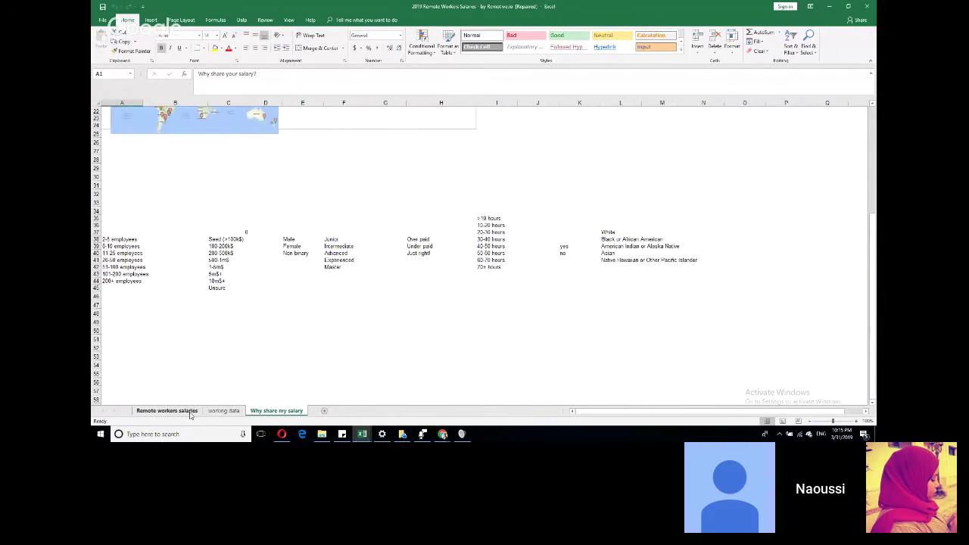
# Step: Return to the working data sheet and scroll through its salary columns
pyautogui.click(221, 410)
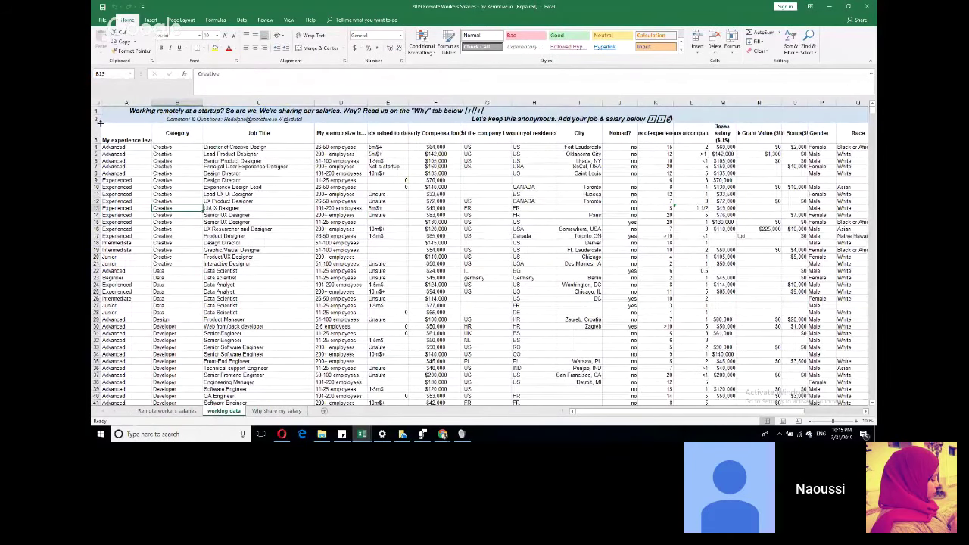
pyautogui.scroll(-2, 129, 159)
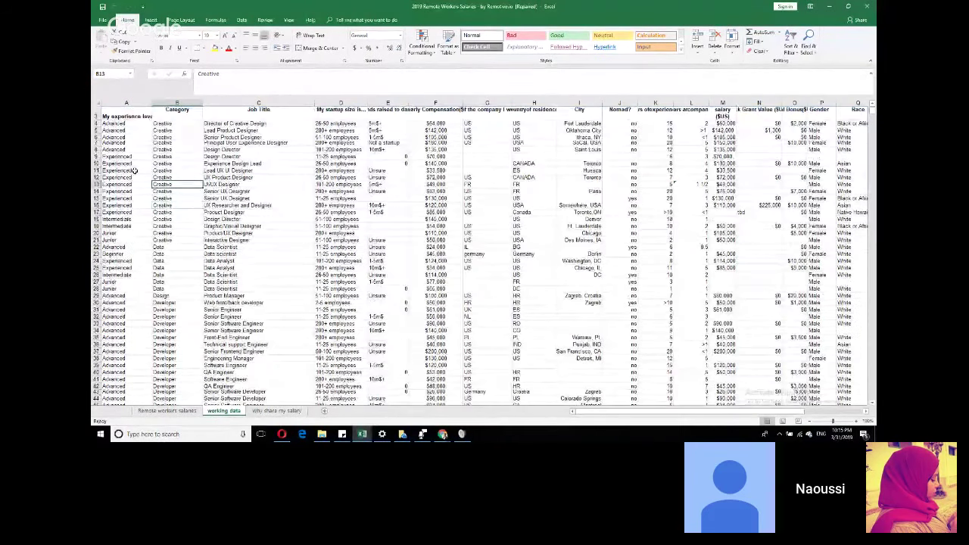
pyautogui.scroll(2, 114, 140)
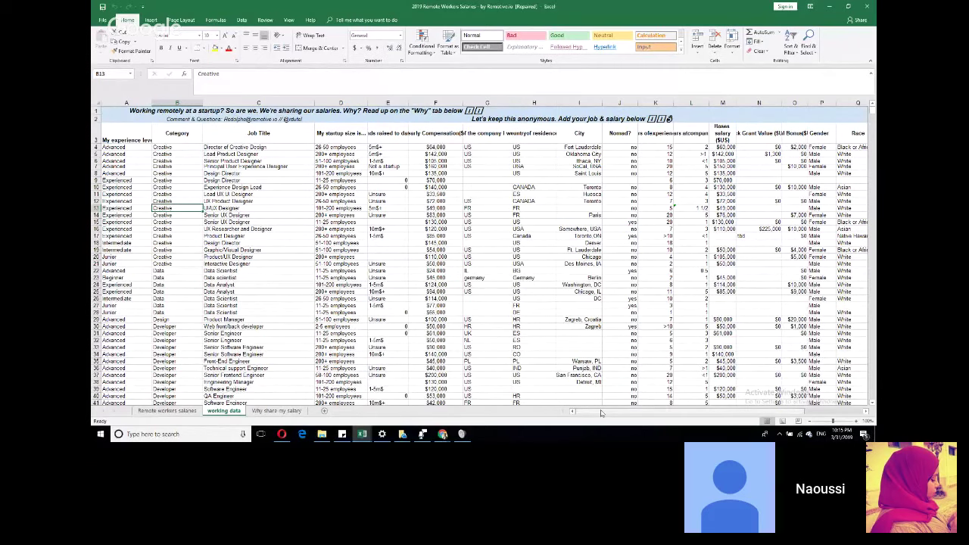
pyautogui.moveTo(601, 412); pyautogui.dragTo(664, 423)
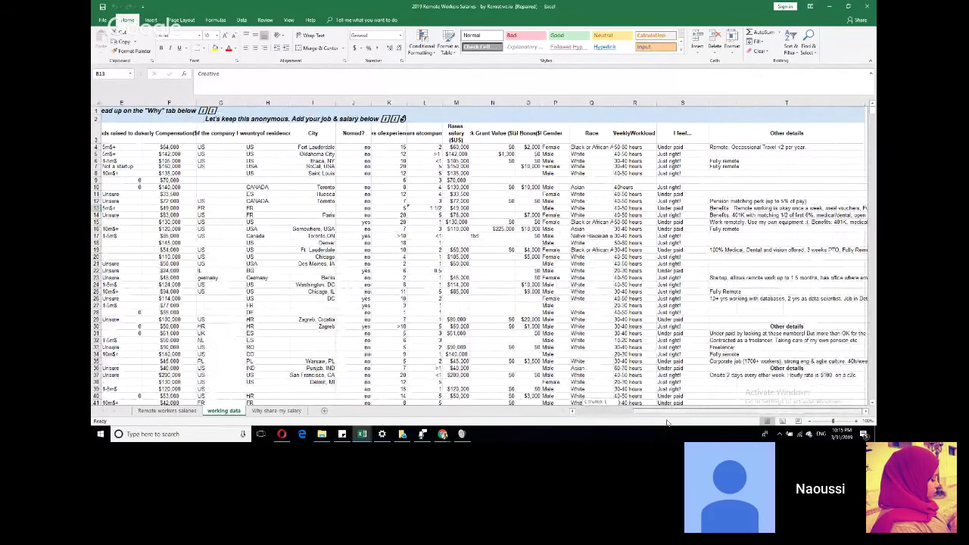
pyautogui.moveTo(665, 423); pyautogui.dragTo(615, 415)
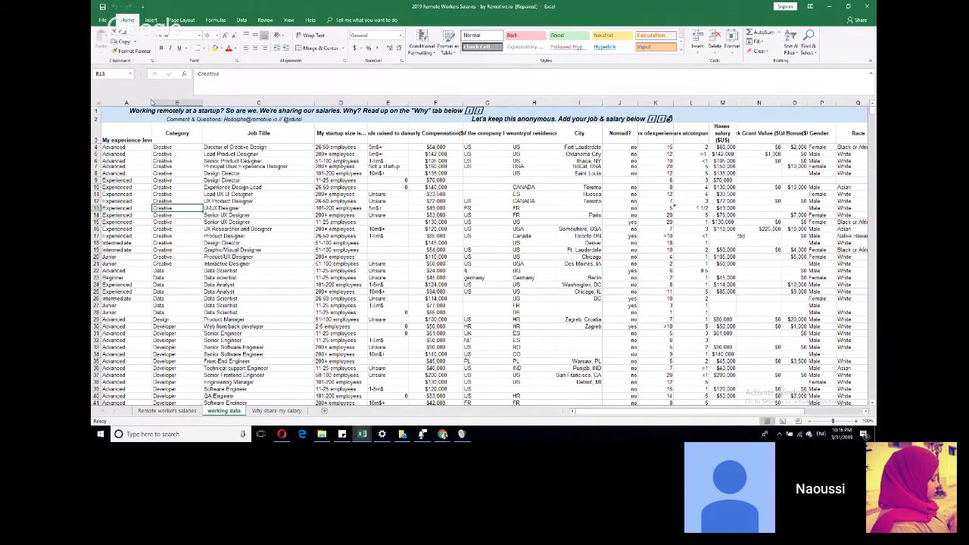
pyautogui.click(121, 147)
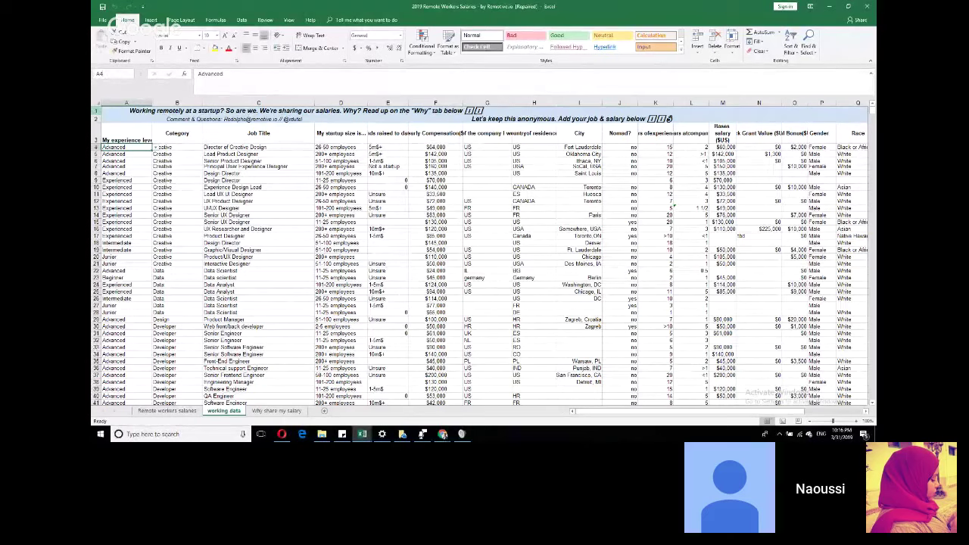
# Step: Delete the 'Working remotely' title row and the anonymous banner row above the headers
pyautogui.click(130, 110)
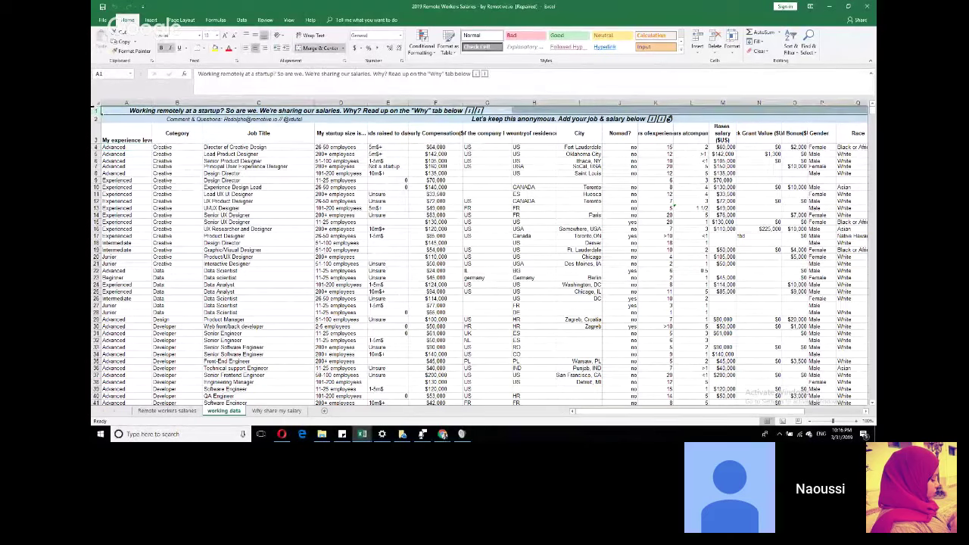
pyautogui.rightClick(97, 110)
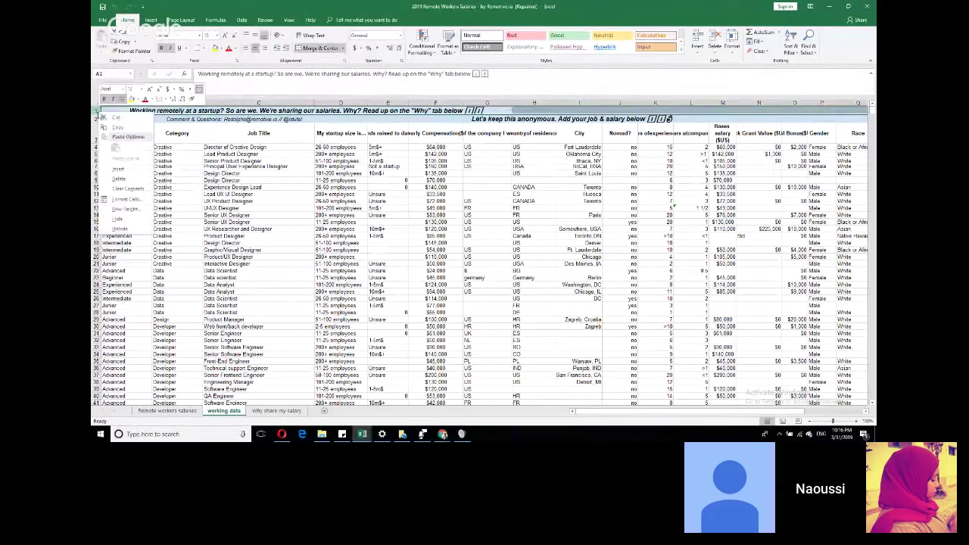
pyautogui.click(119, 178)
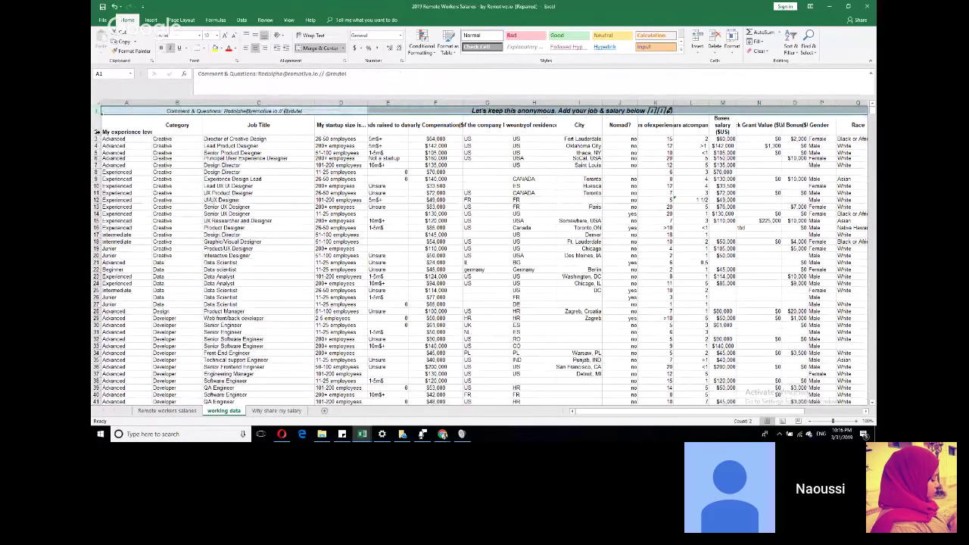
pyautogui.rightClick(98, 111)
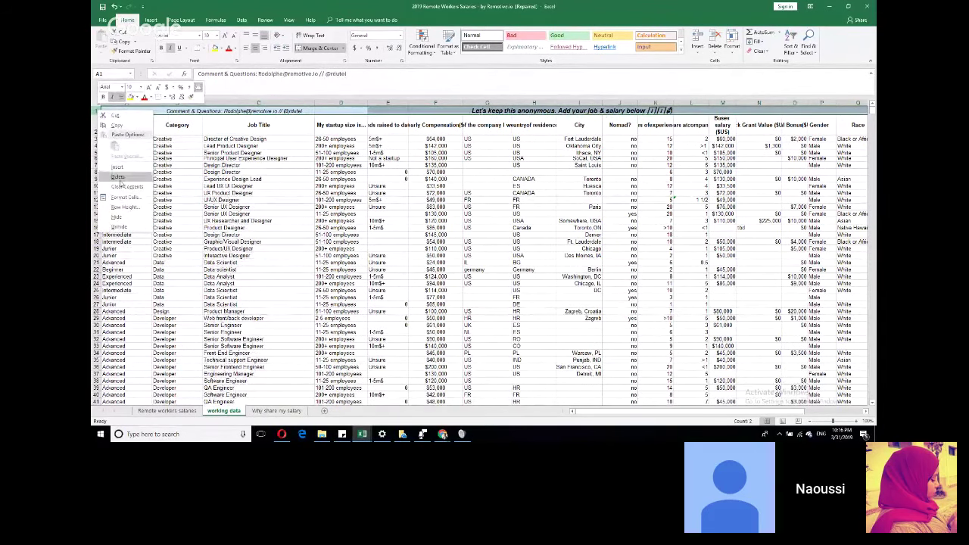
pyautogui.click(119, 176)
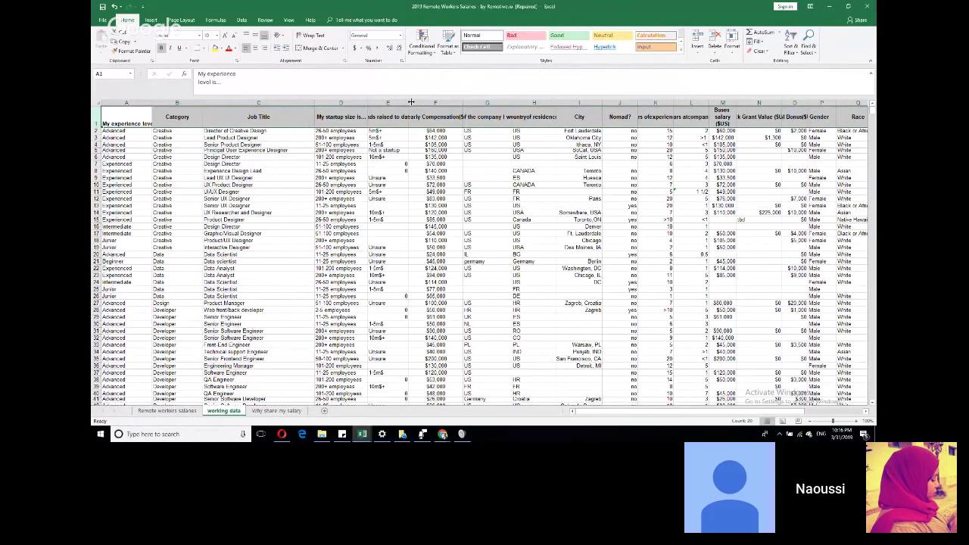
# Step: Widen column E for Funds raised to date and give header row 1 a brown fill
pyautogui.moveTo(411, 101); pyautogui.dragTo(473, 126)
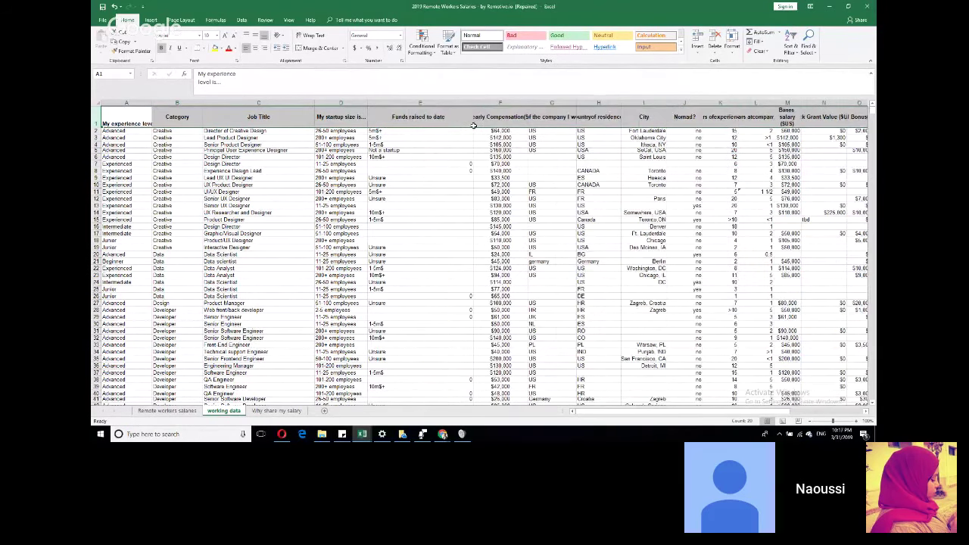
pyautogui.click(210, 192)
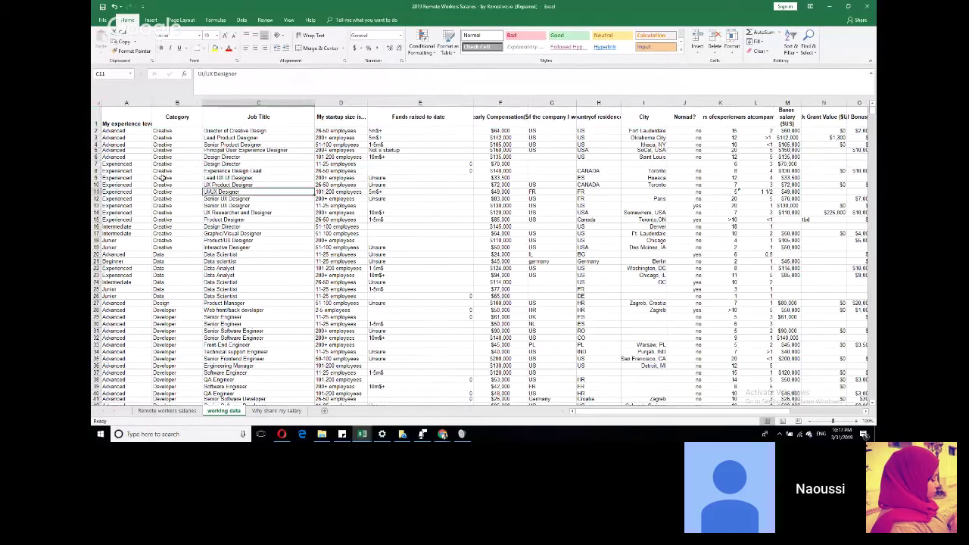
pyautogui.click(96, 122)
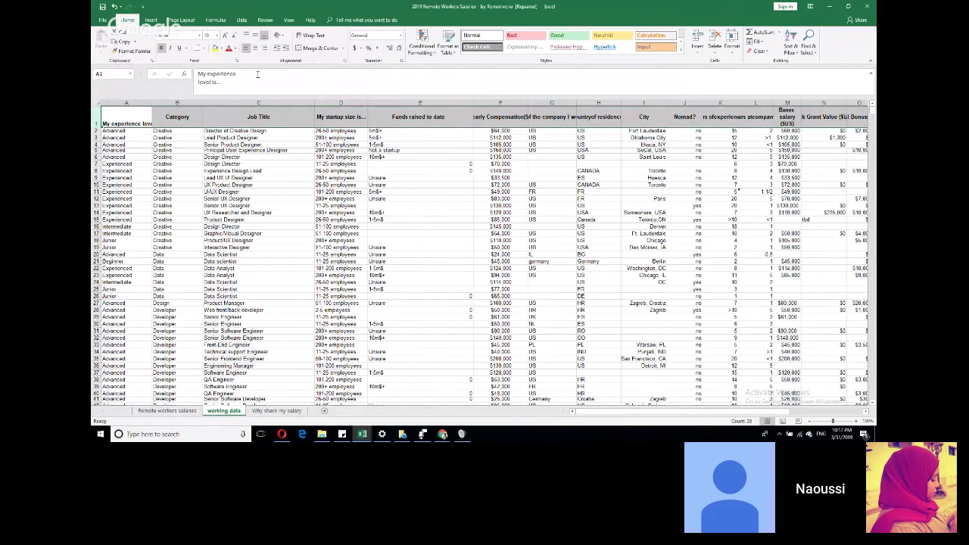
pyautogui.click(215, 47)
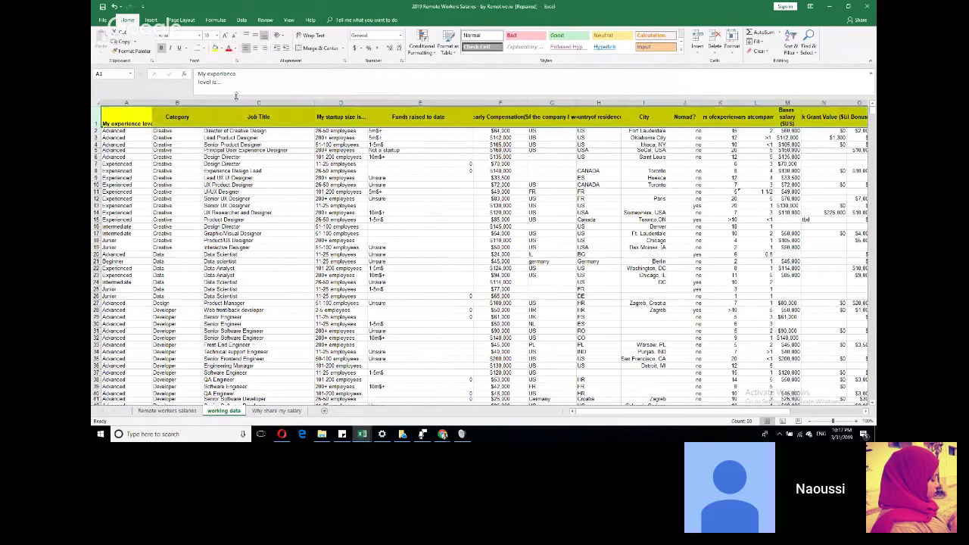
pyautogui.click(221, 48)
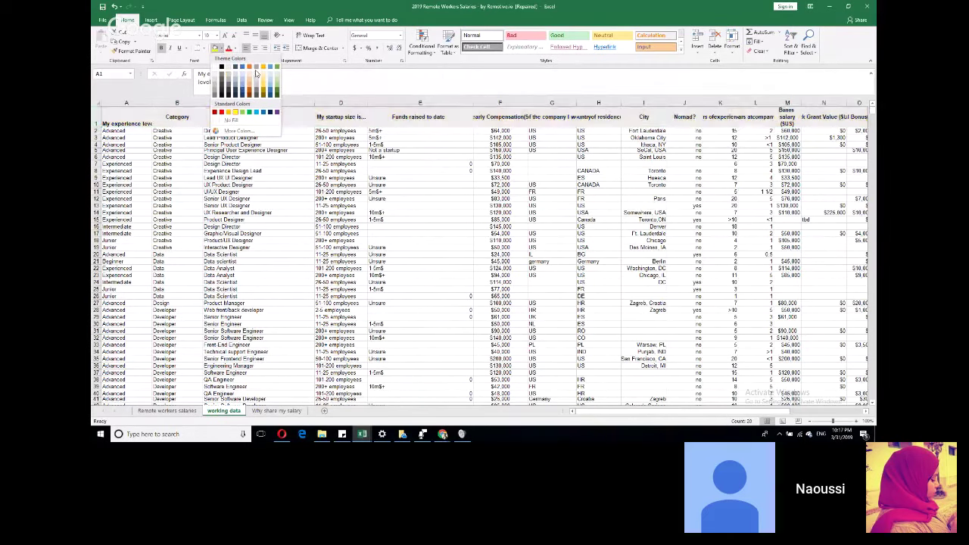
pyautogui.click(250, 70)
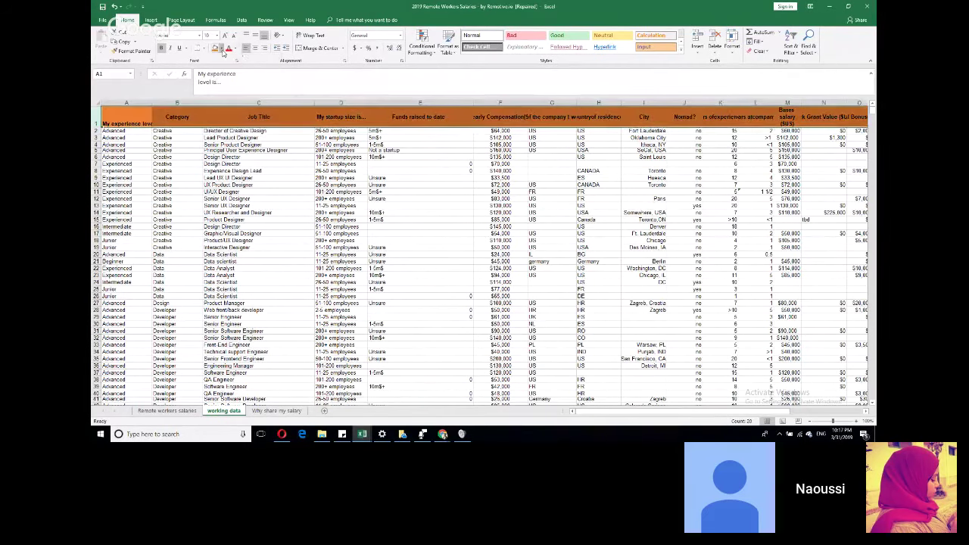
pyautogui.click(221, 48)
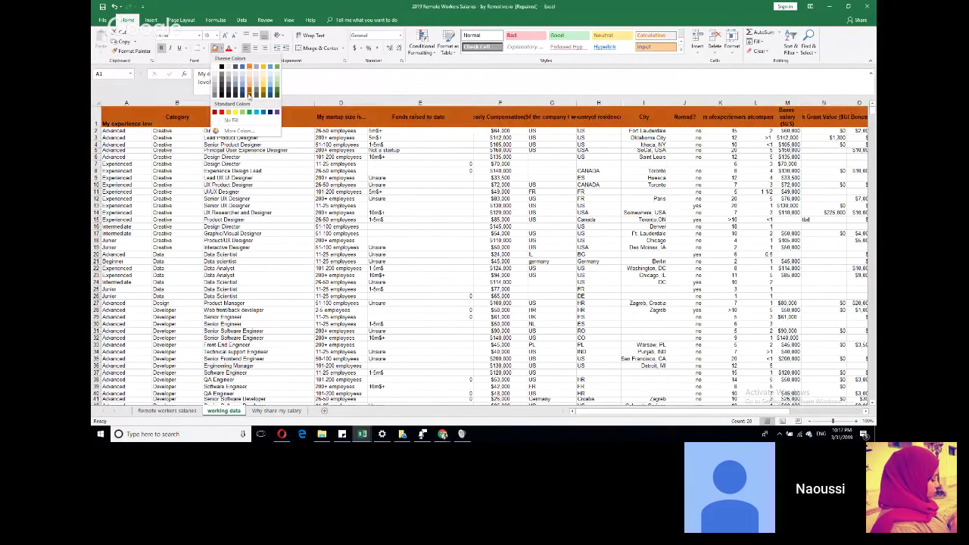
pyautogui.click(249, 95)
pyautogui.click(240, 137)
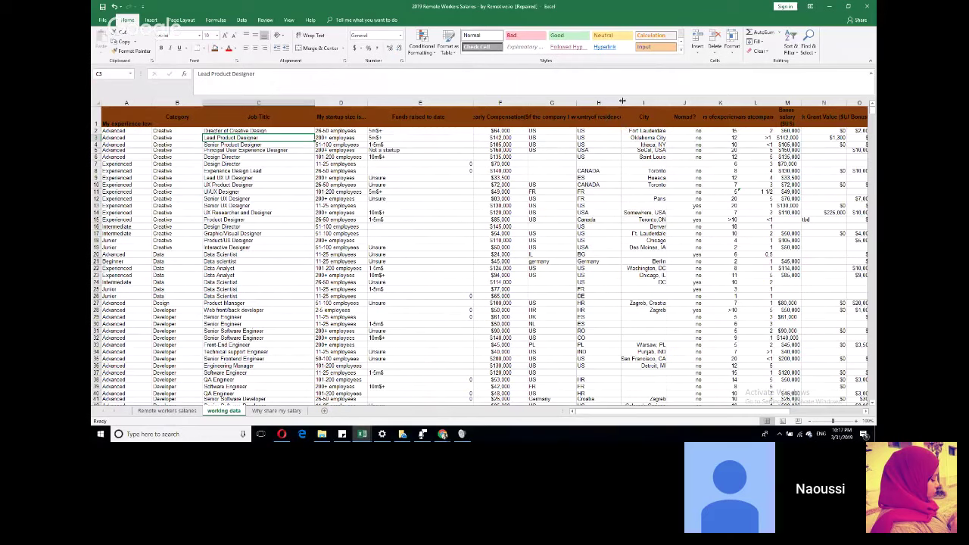
# Step: Widen column H to fit Country of residence and wrap the header row text
pyautogui.moveTo(620, 101); pyautogui.dragTo(657, 101)
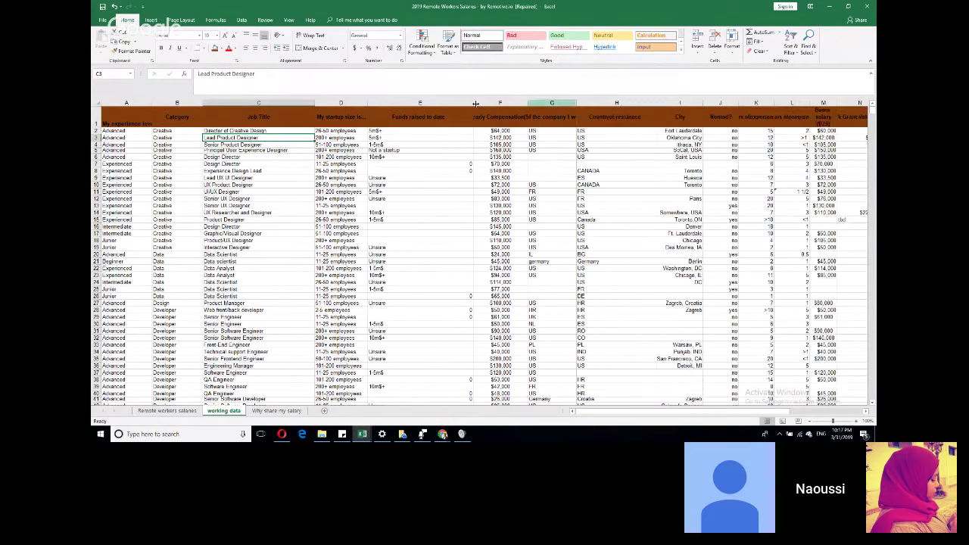
pyautogui.click(96, 115)
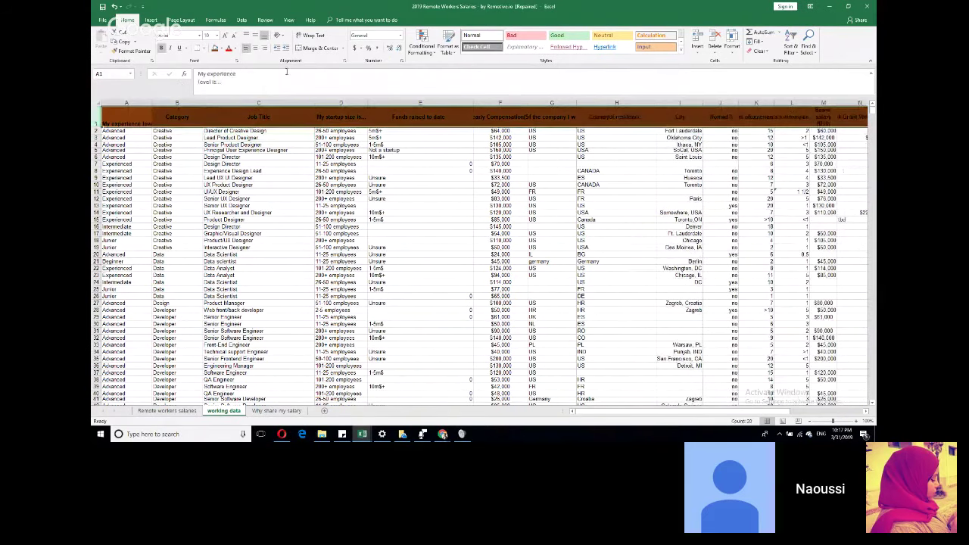
pyautogui.click(314, 35)
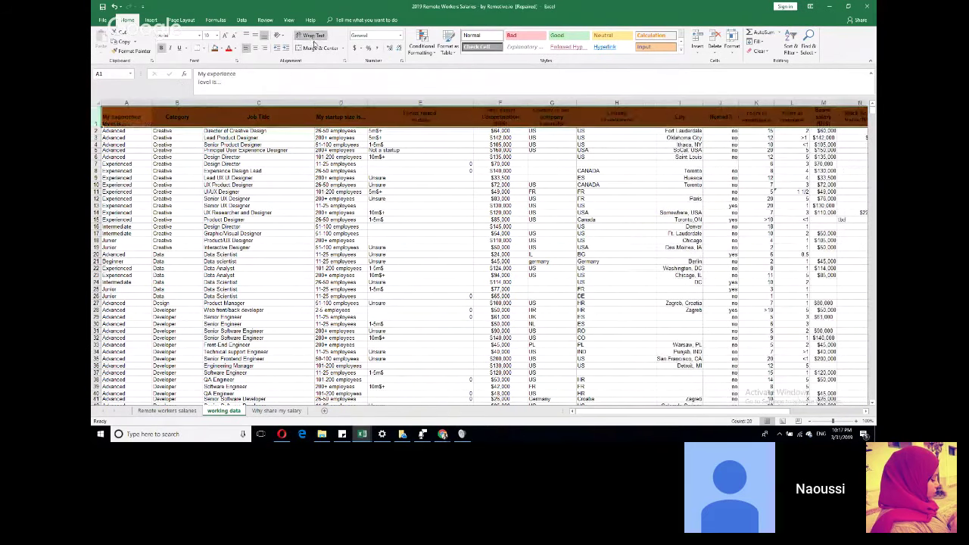
pyautogui.click(441, 212)
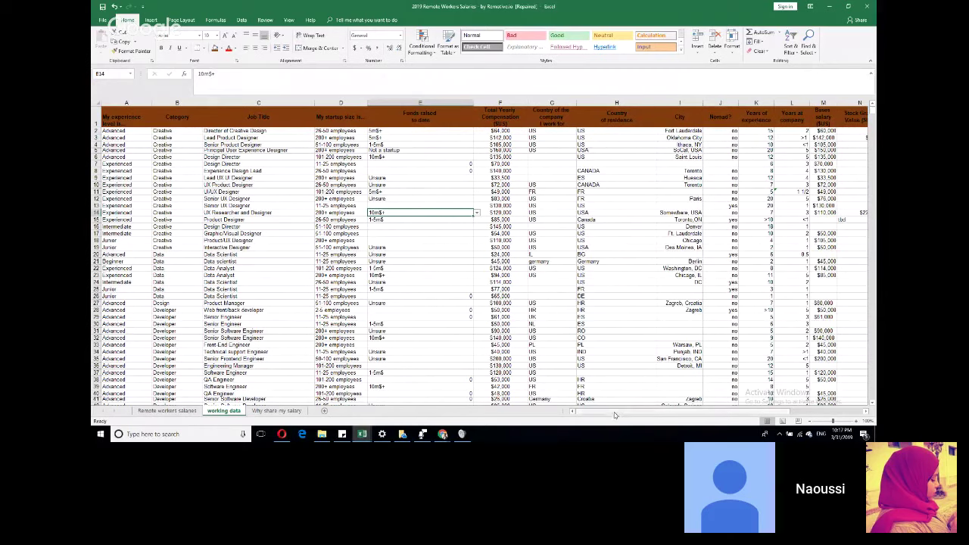
pyautogui.moveTo(617, 414); pyautogui.dragTo(404, 361)
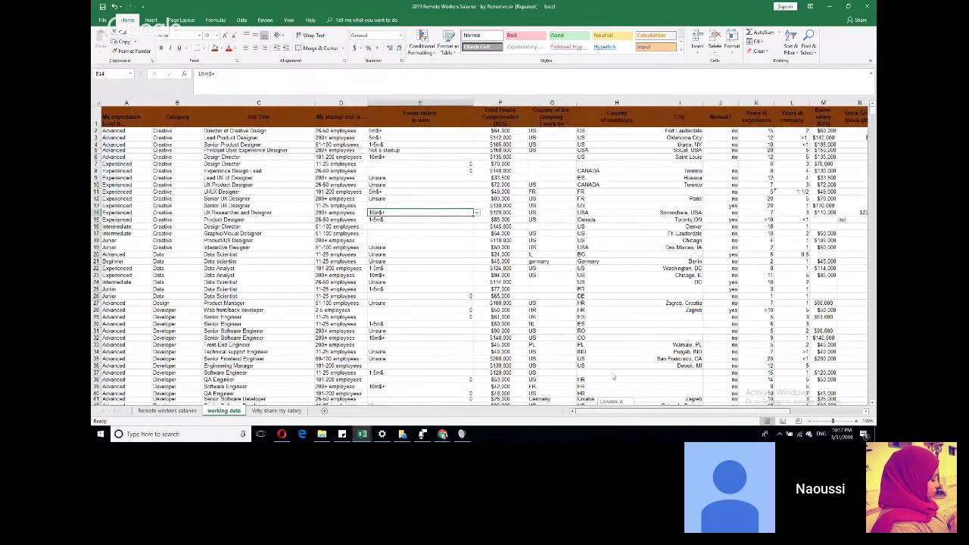
# Step: Scroll right and select the whole Other details column T
pyautogui.hscroll(1, 619, 375)
pyautogui.hscroll(5, 620, 375)
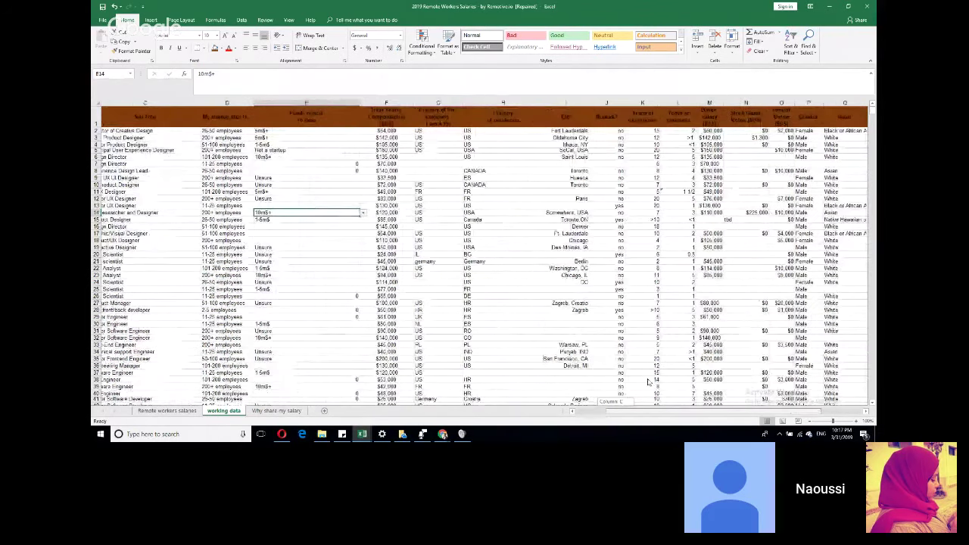
pyautogui.hscroll(3, 660, 384)
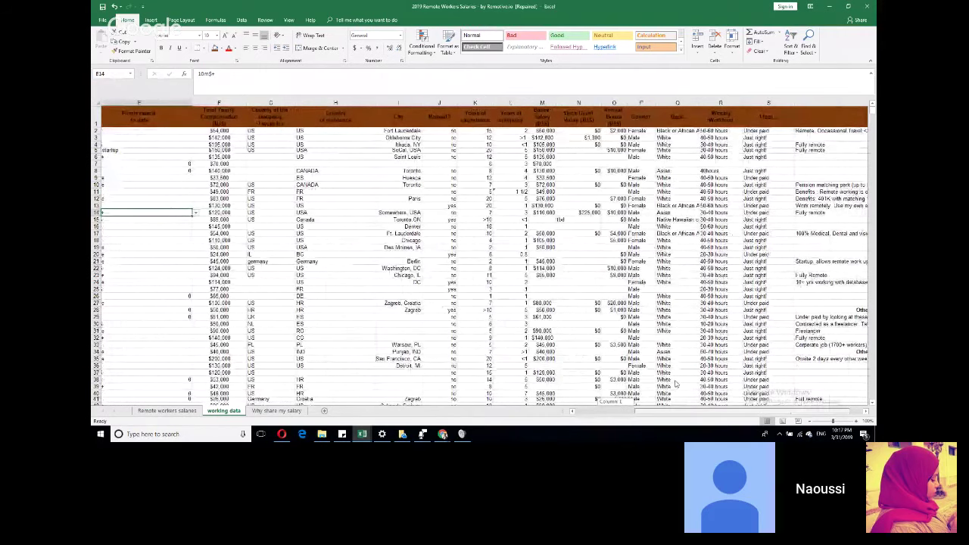
pyautogui.hscroll(1, 678, 385)
pyautogui.hscroll(2, 679, 386)
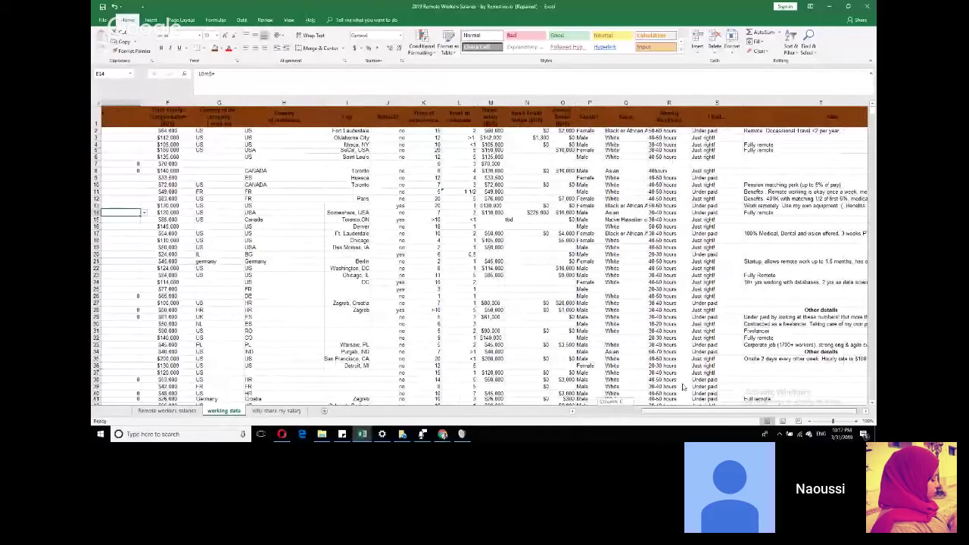
pyautogui.hscroll(2, 685, 387)
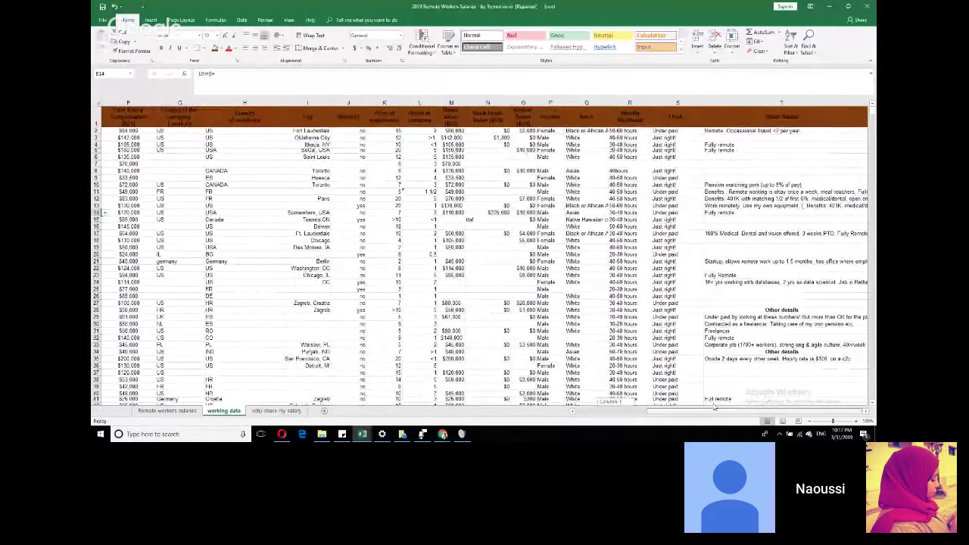
pyautogui.moveTo(722, 411)
pyautogui.mouseDown()
pyautogui.moveTo(594, 416)
pyautogui.moveTo(745, 413)
pyautogui.moveTo(643, 409)
pyautogui.moveTo(704, 407)
pyautogui.mouseUp()
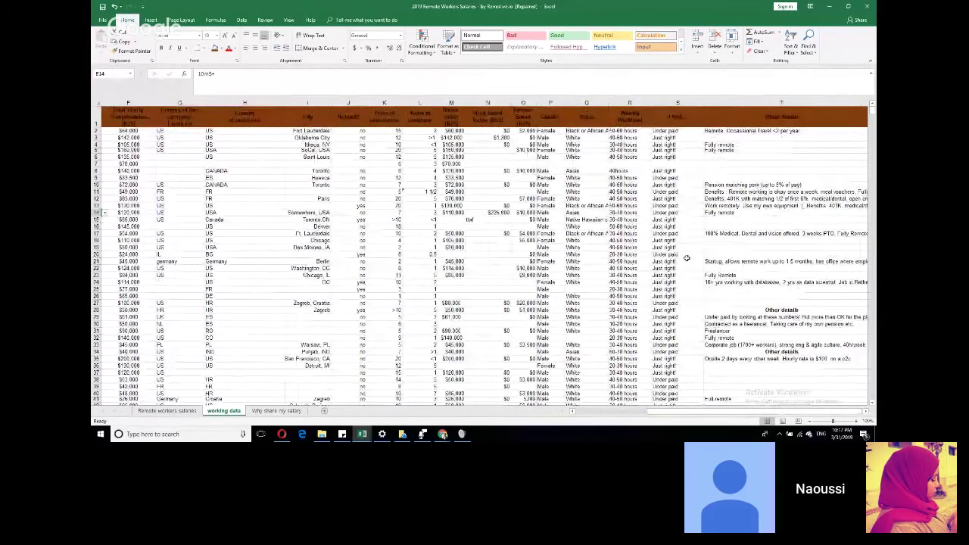
pyautogui.click(755, 115)
pyautogui.click(752, 101)
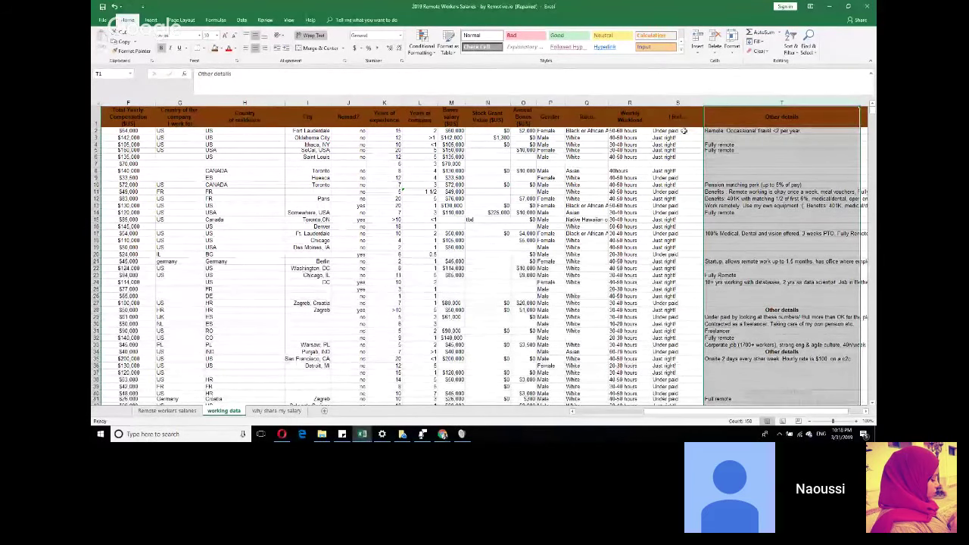
# Step: Delete column T (Other details) and scroll back toward column A
pyautogui.rightClick(731, 108)
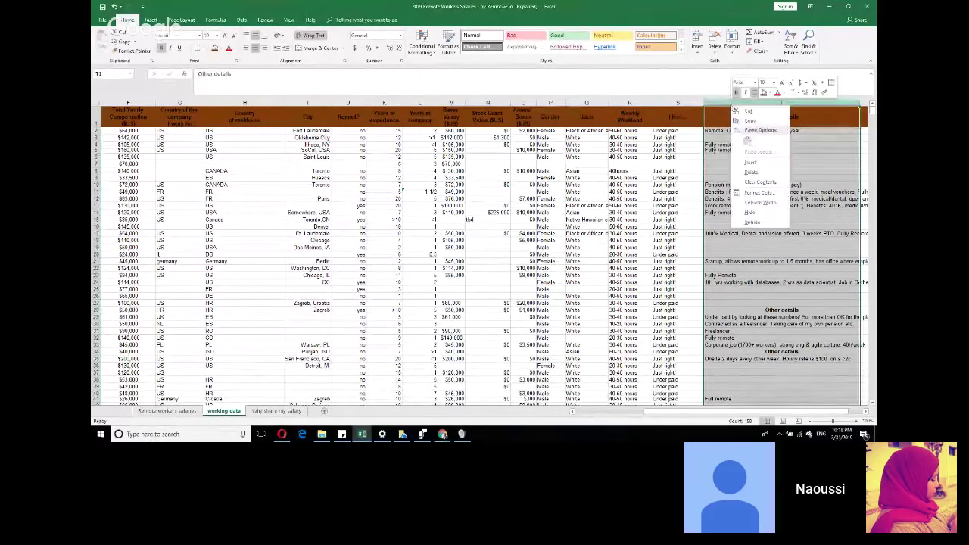
pyautogui.click(747, 174)
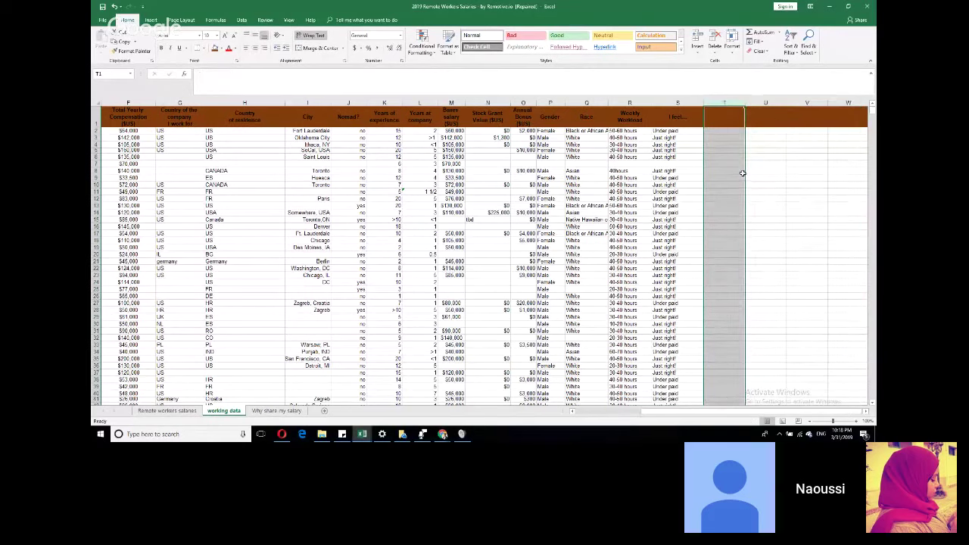
pyautogui.moveTo(661, 413); pyautogui.dragTo(521, 393)
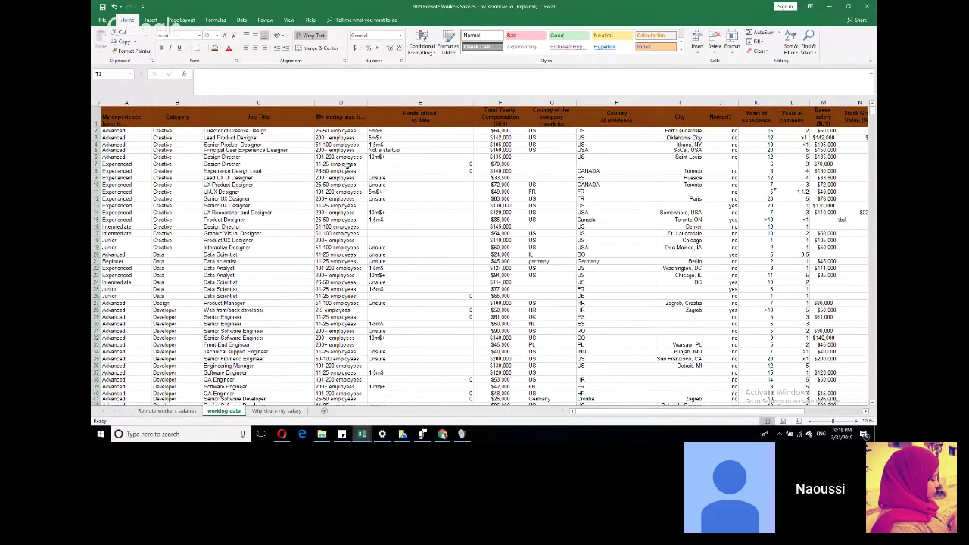
pyautogui.click(389, 226)
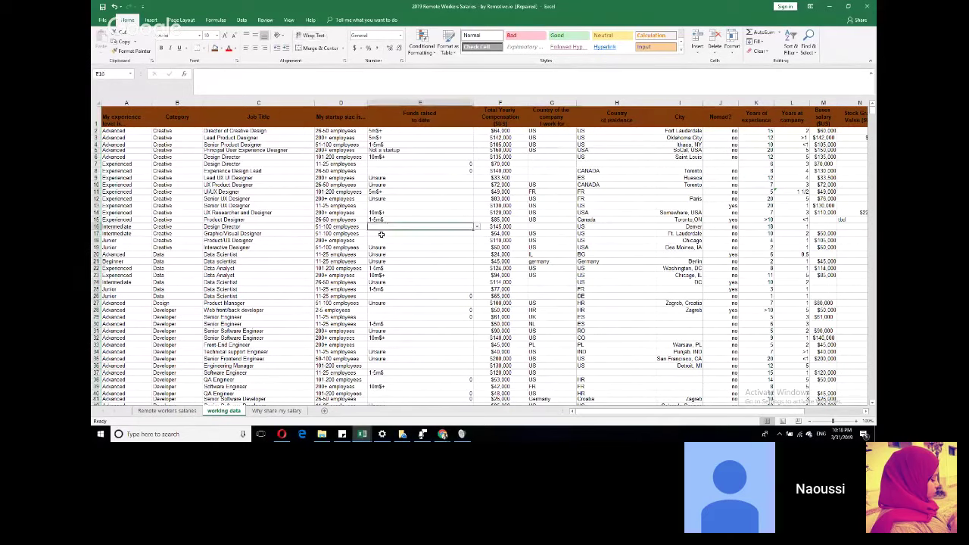
pyautogui.click(381, 234)
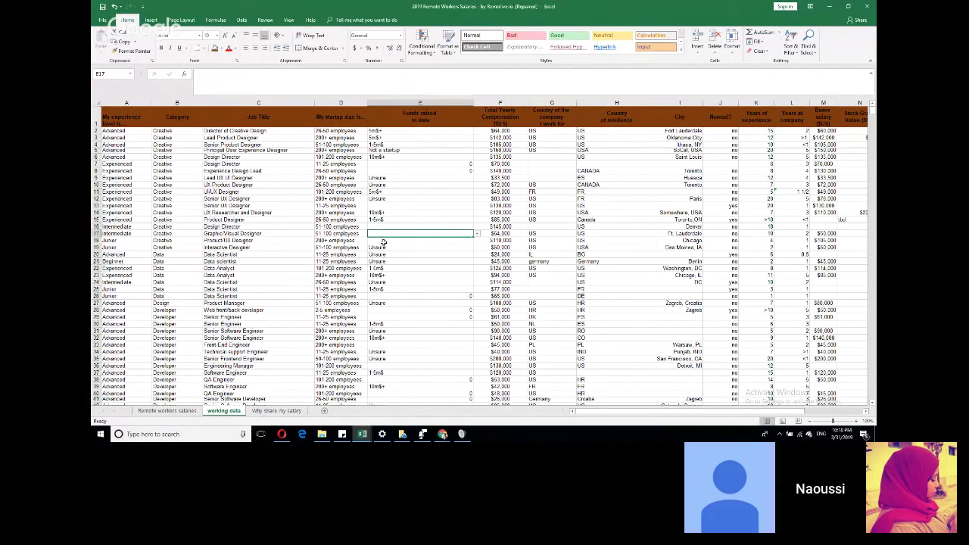
pyautogui.click(382, 226)
pyautogui.click(381, 234)
pyautogui.click(380, 227)
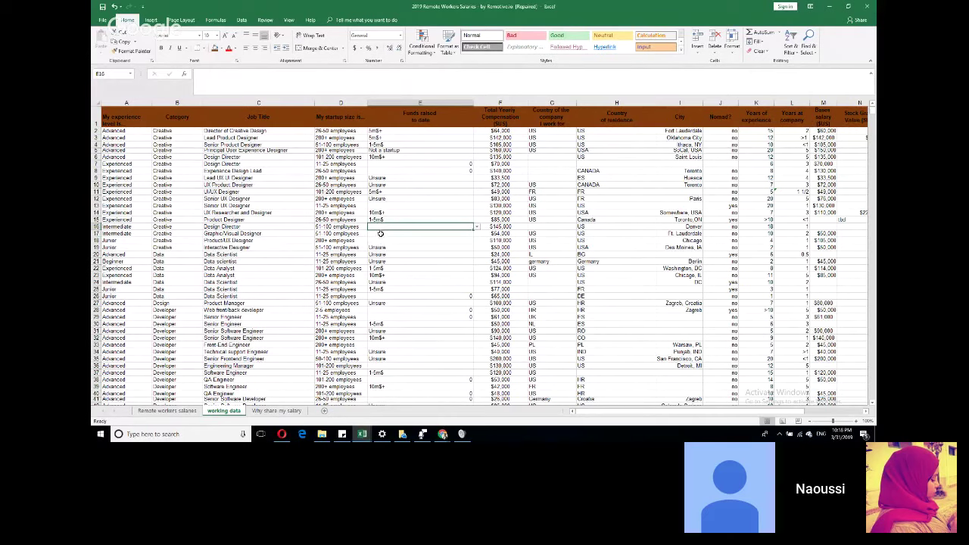
pyautogui.click(381, 234)
pyautogui.click(384, 240)
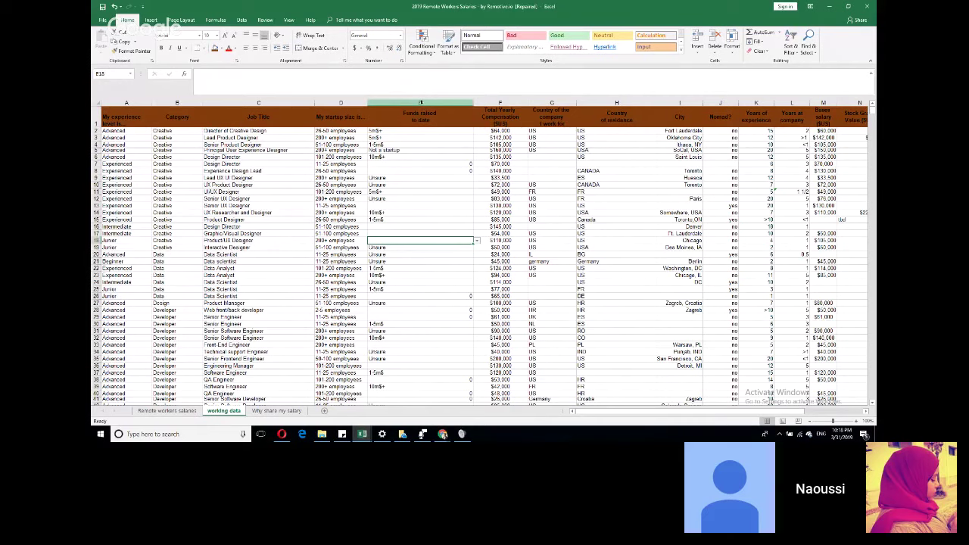
pyautogui.click(421, 102)
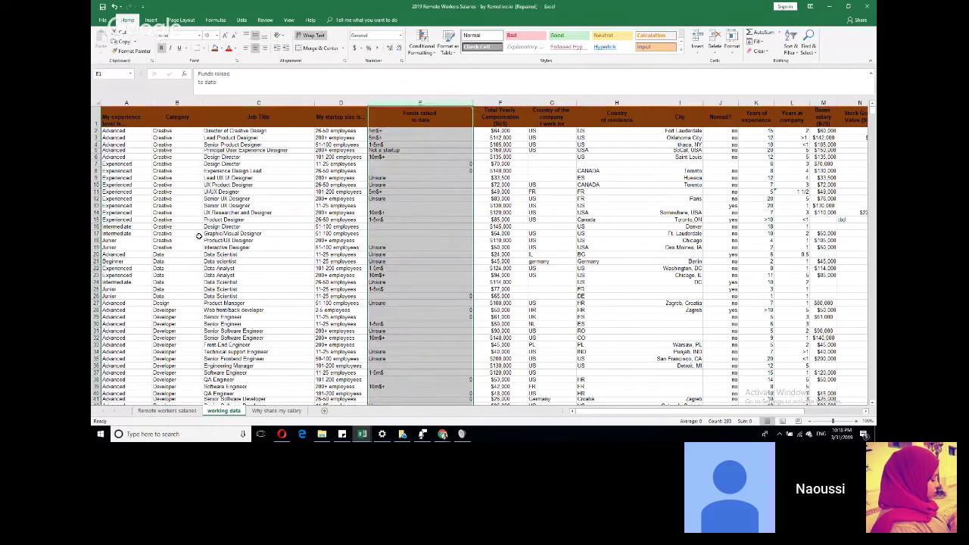
pyautogui.click(401, 165)
pyautogui.click(391, 227)
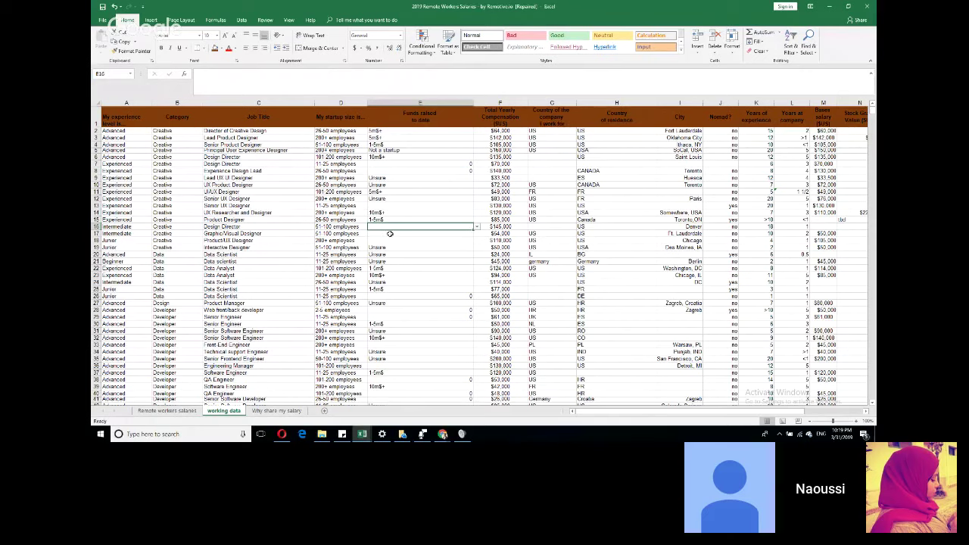
pyautogui.click(389, 234)
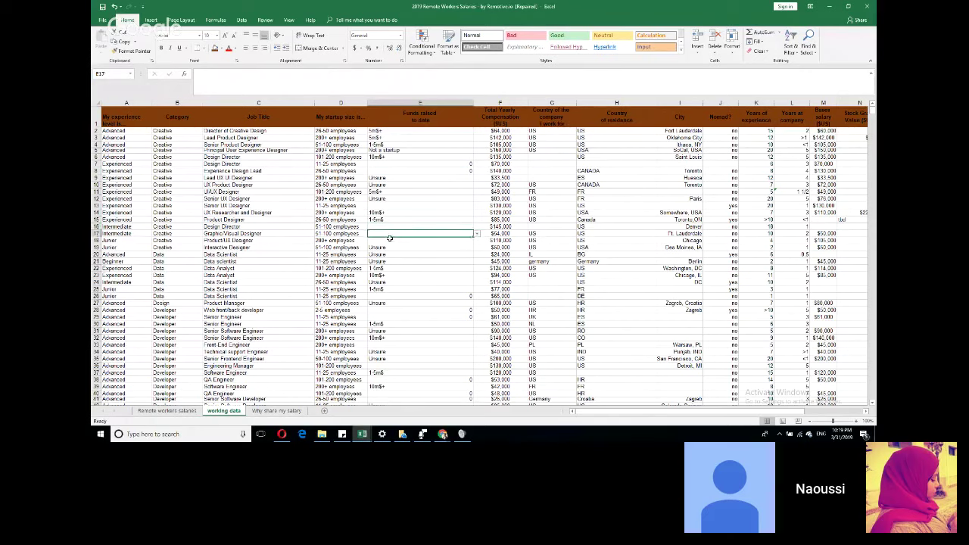
pyautogui.click(387, 296)
pyautogui.click(388, 311)
pyautogui.click(388, 316)
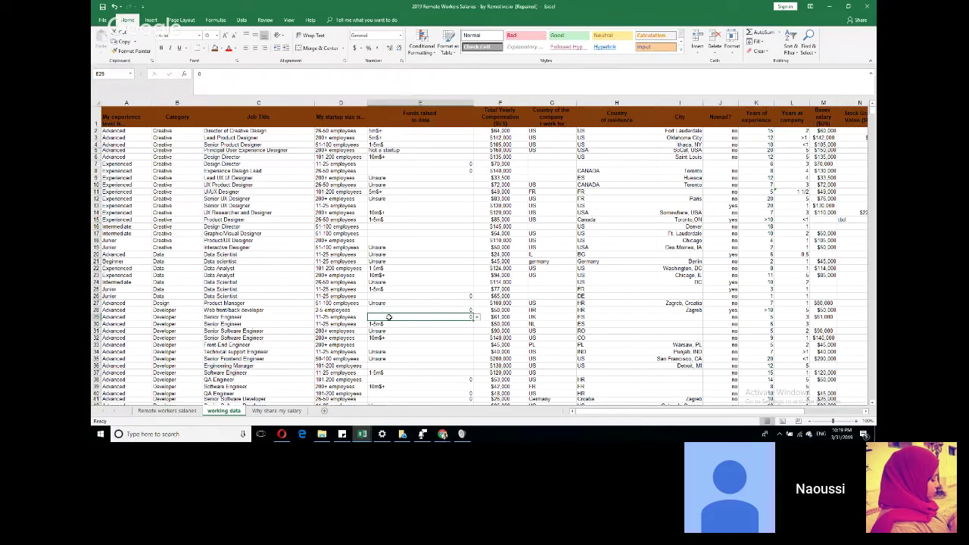
pyautogui.scroll(-2, 388, 314)
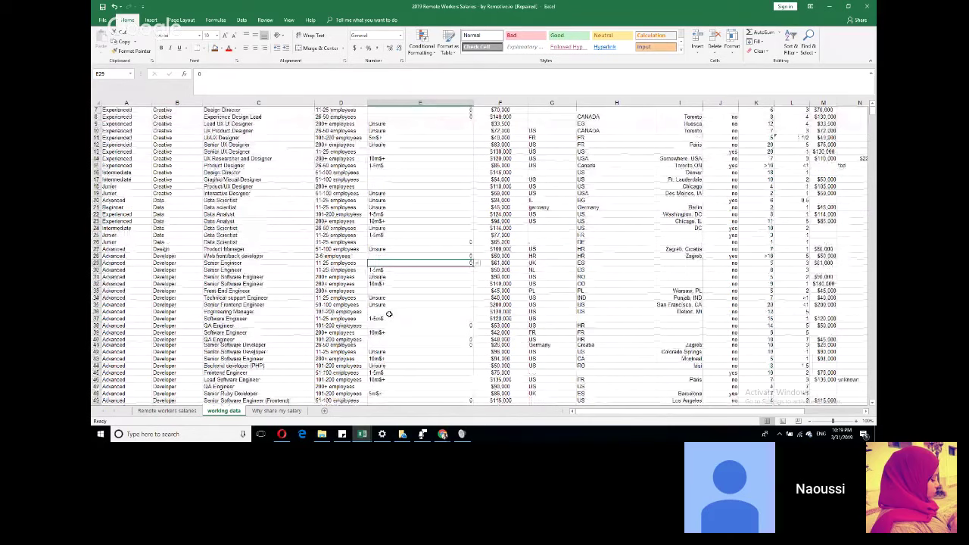
pyautogui.scroll(-15, 388, 314)
pyautogui.scroll(4, 385, 307)
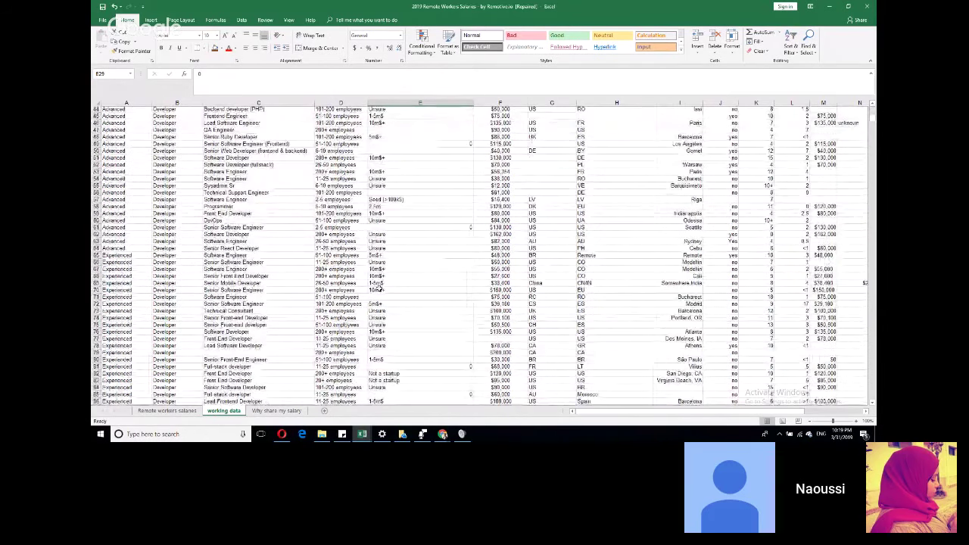
pyautogui.scroll(14, 377, 287)
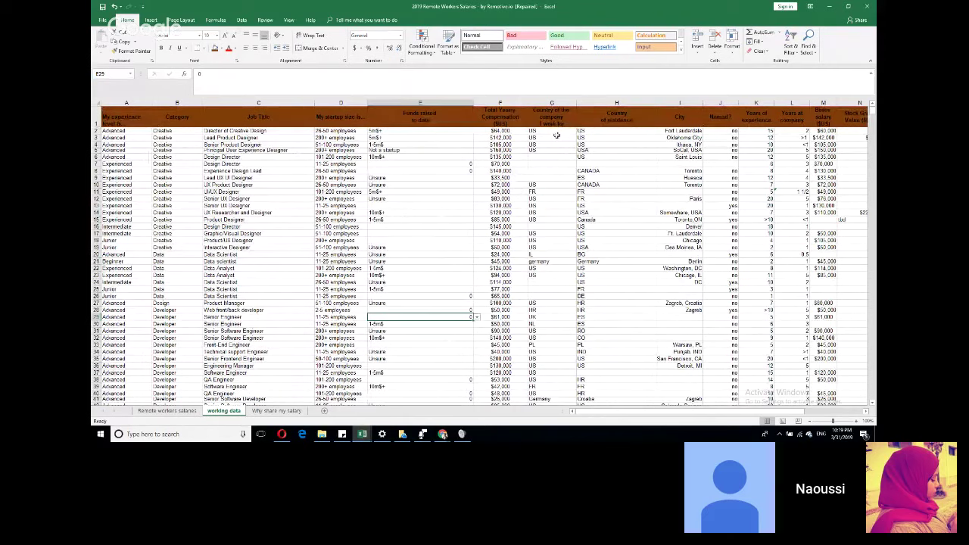
pyautogui.click(552, 117)
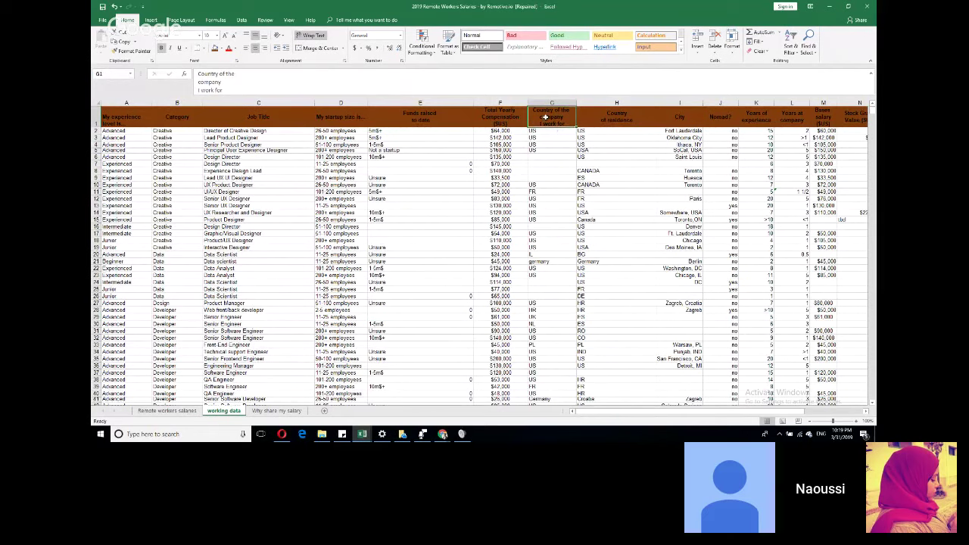
# Step: Sort the data A to Z by the company country column
pyautogui.click(574, 133)
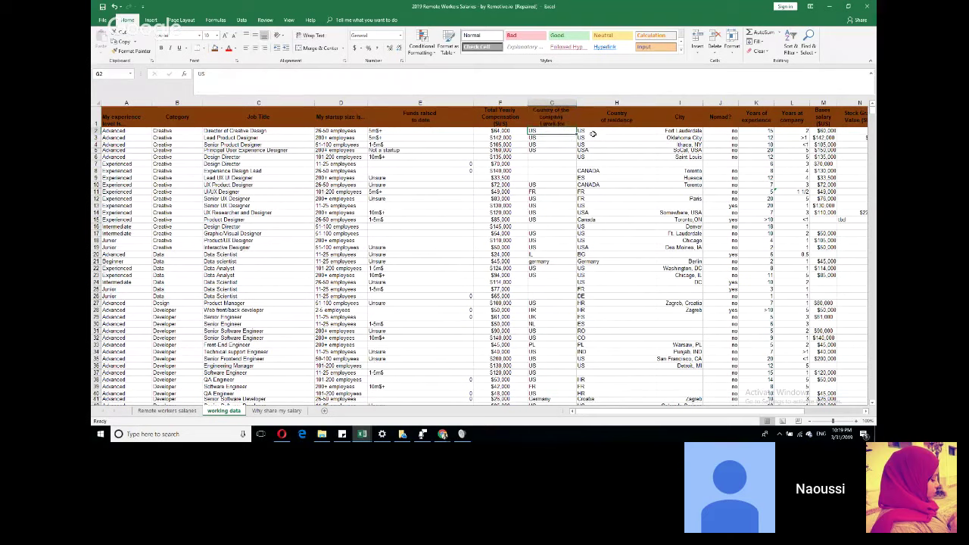
pyautogui.click(791, 48)
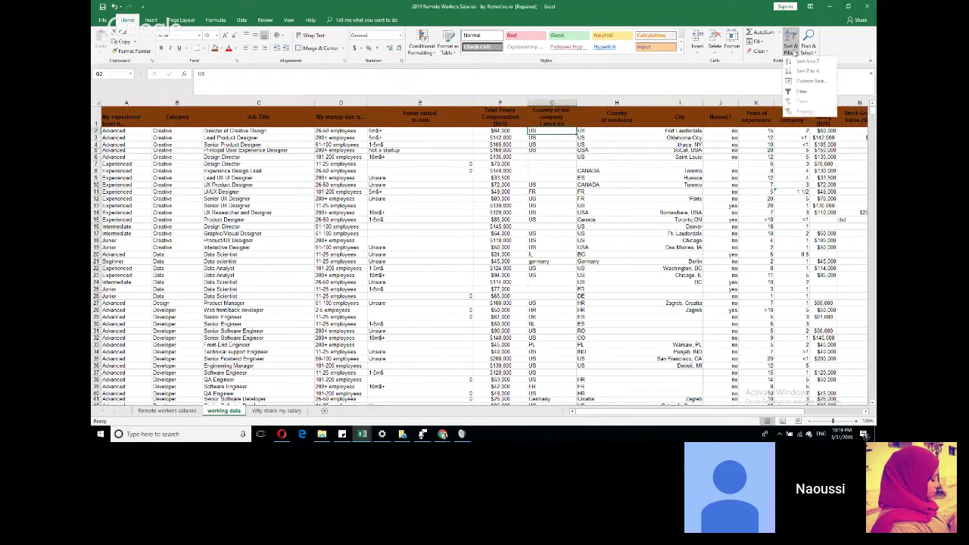
pyautogui.click(815, 66)
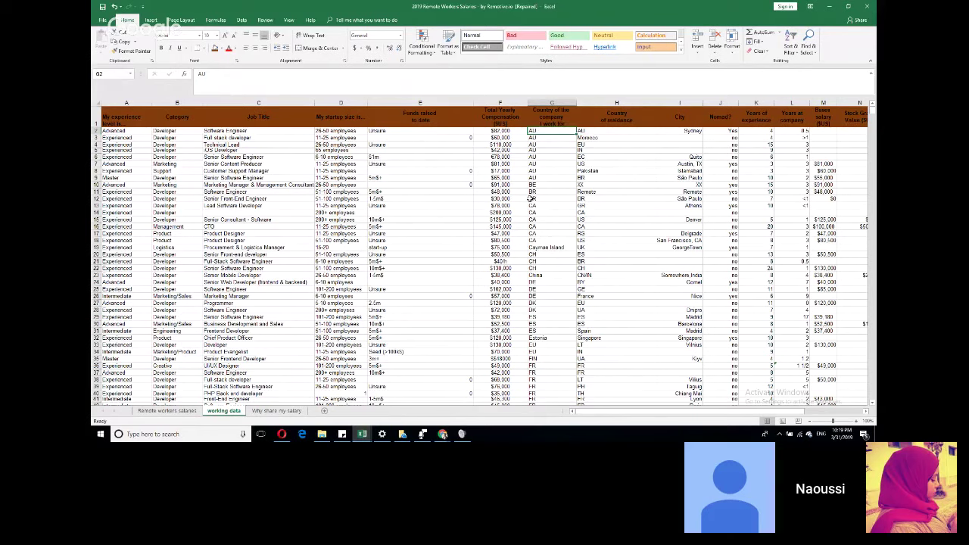
# Step: Copy the header and rows 1–240, which have a company country
pyautogui.scroll(-9, 532, 198)
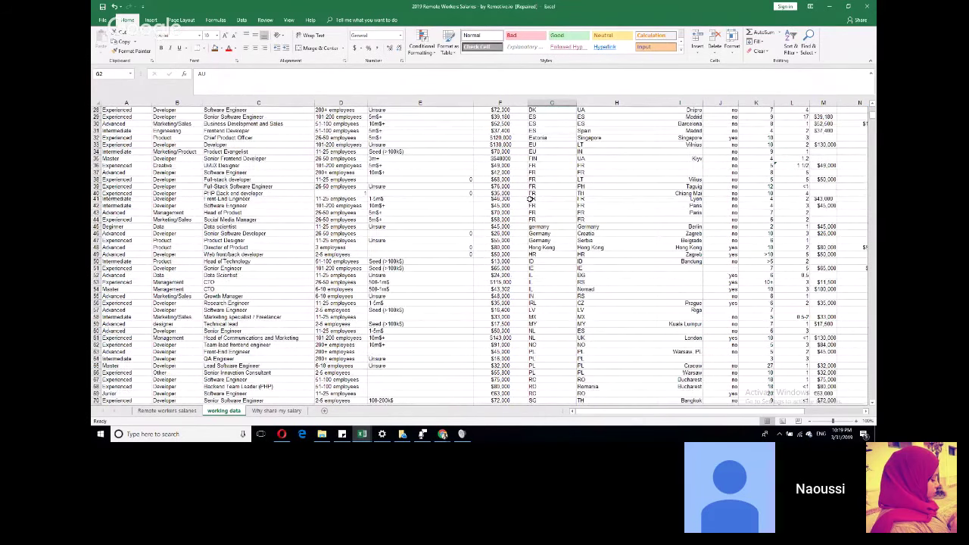
pyautogui.scroll(-20, 532, 198)
pyautogui.scroll(-20, 532, 198)
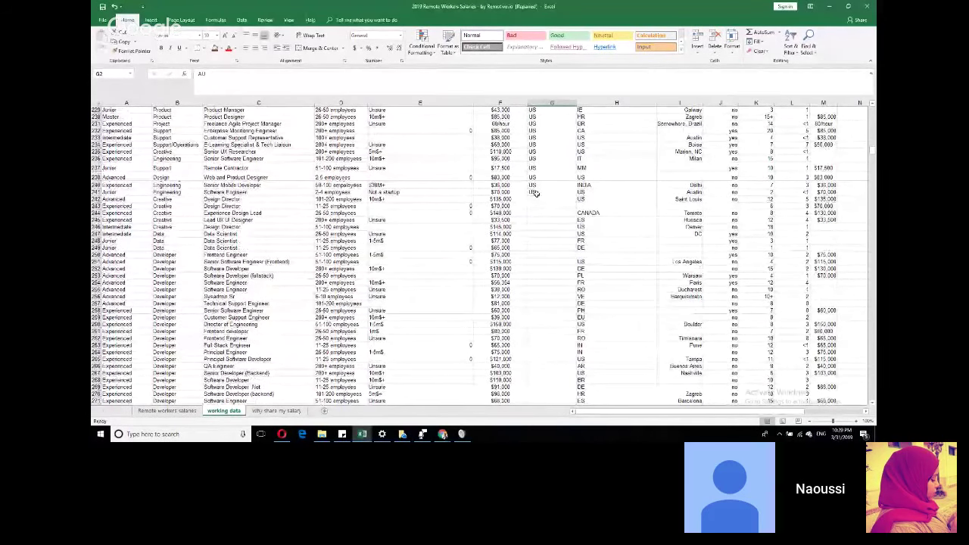
pyautogui.moveTo(534, 197); pyautogui.dragTo(556, 233)
pyautogui.scroll(20, 554, 227)
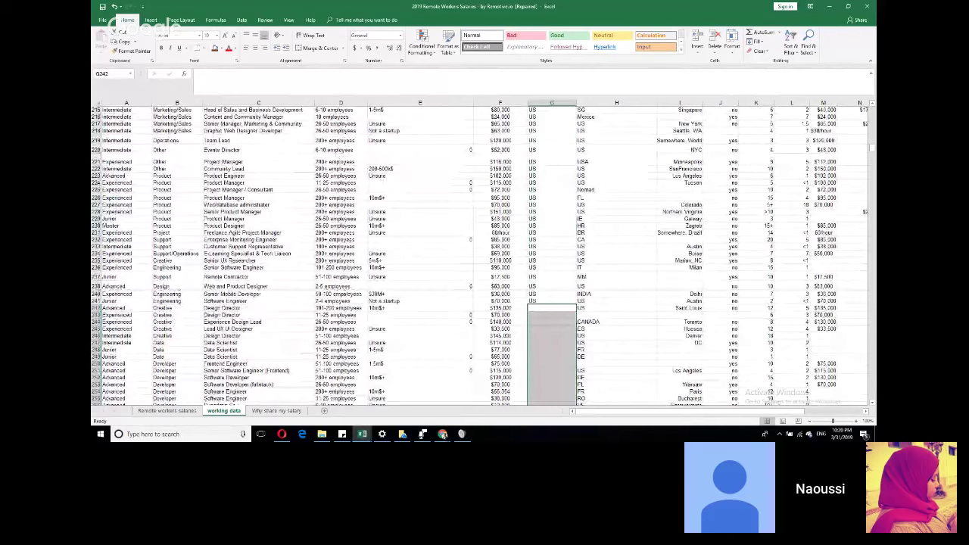
pyautogui.moveTo(97, 294); pyautogui.dragTo(485, 113)
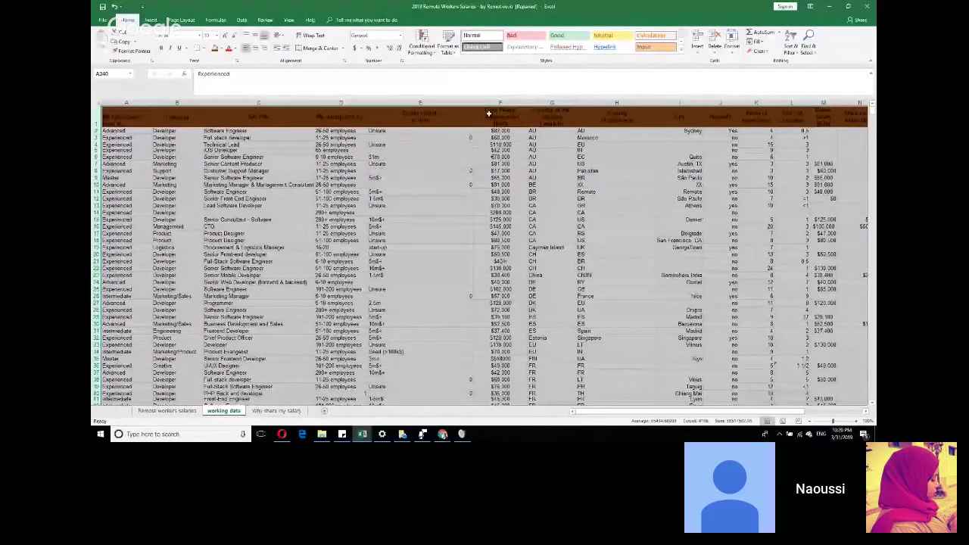
pyautogui.hotkey('ctrl', 'c')
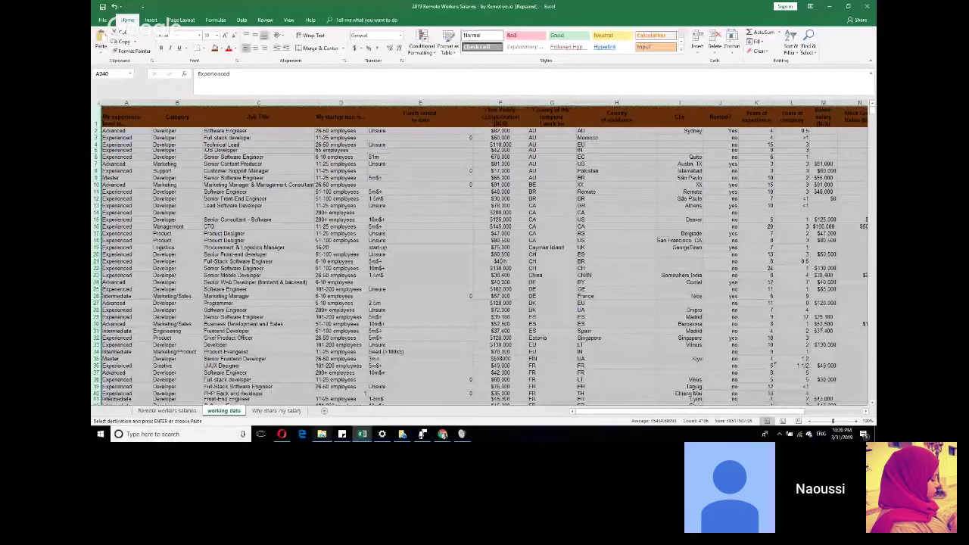
# Step: Add a new blank sheet, Sheet7, and bring up its tab menu to rename it
pyautogui.click(322, 409)
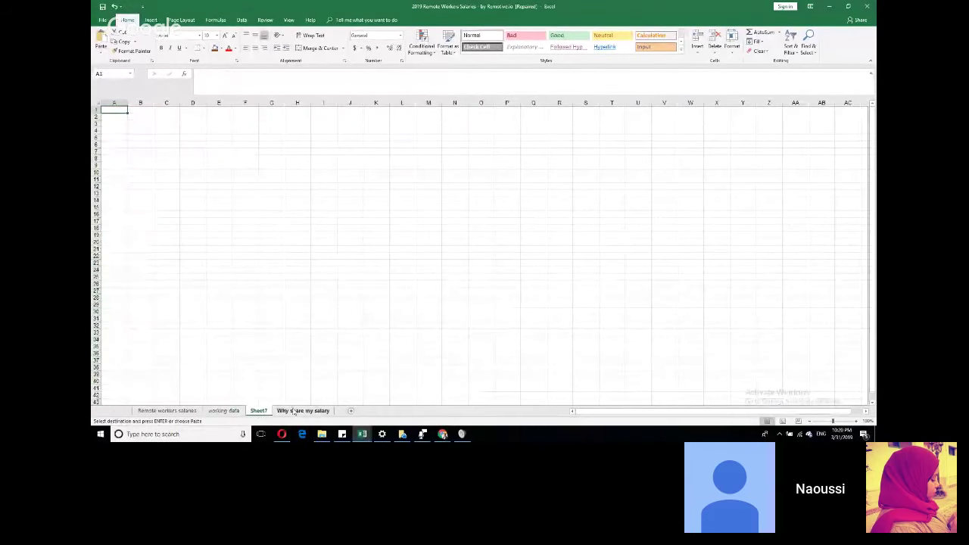
pyautogui.rightClick(290, 410)
pyautogui.rightClick(258, 411)
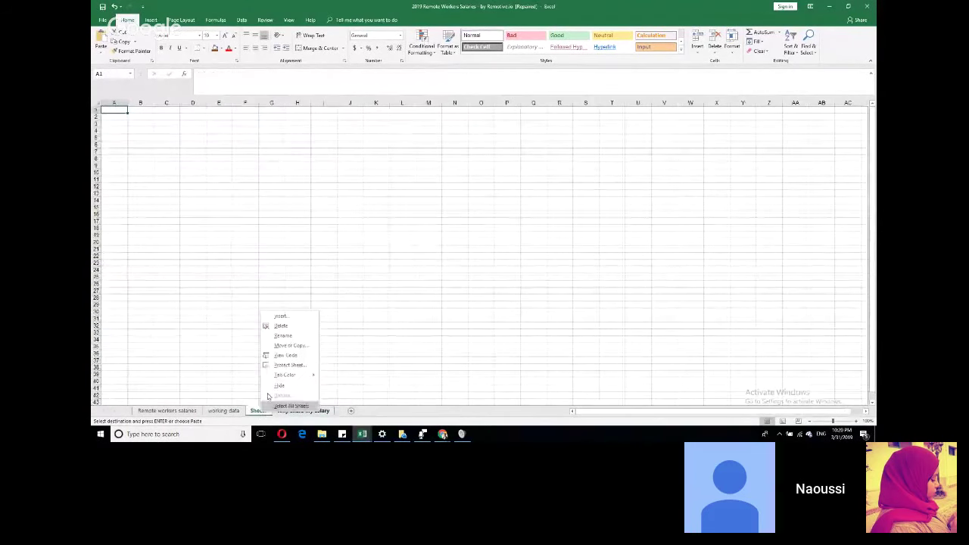
pyautogui.click(288, 335)
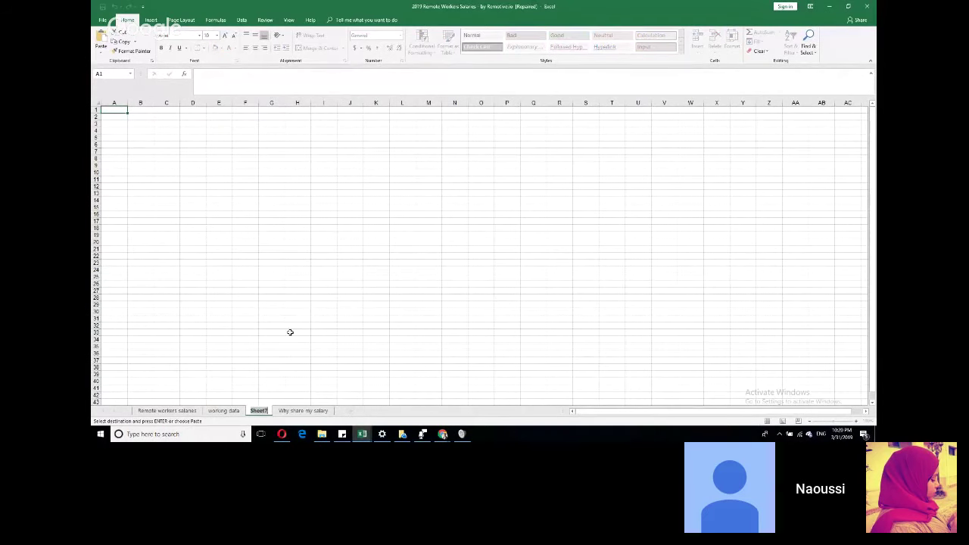
# Step: Name Sheet7 'useful data', paste the salary table, and widen columns A and C
pyautogui.write('useful data')
pyautogui.press('Return')
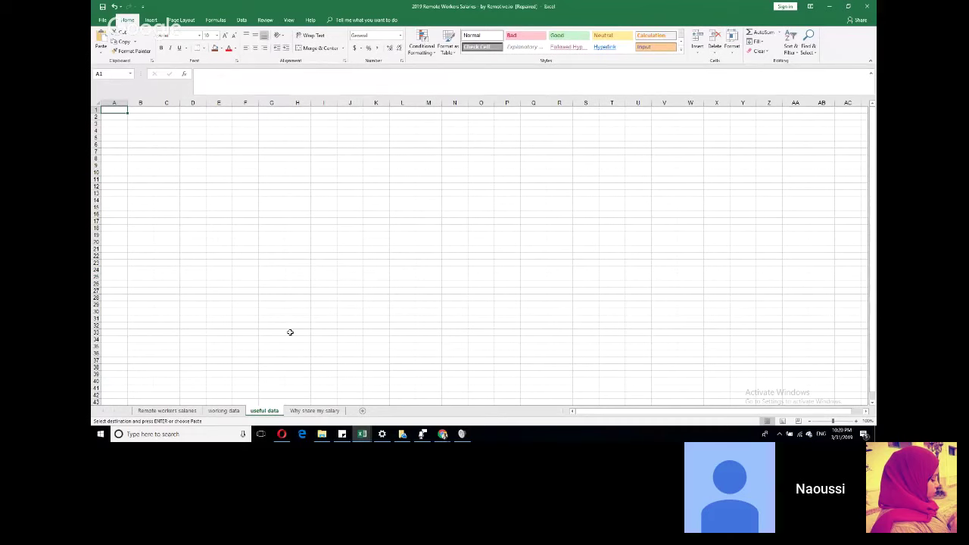
pyautogui.hotkey('ctrl', 'a')
pyautogui.hotkey('ctrl', 'v')
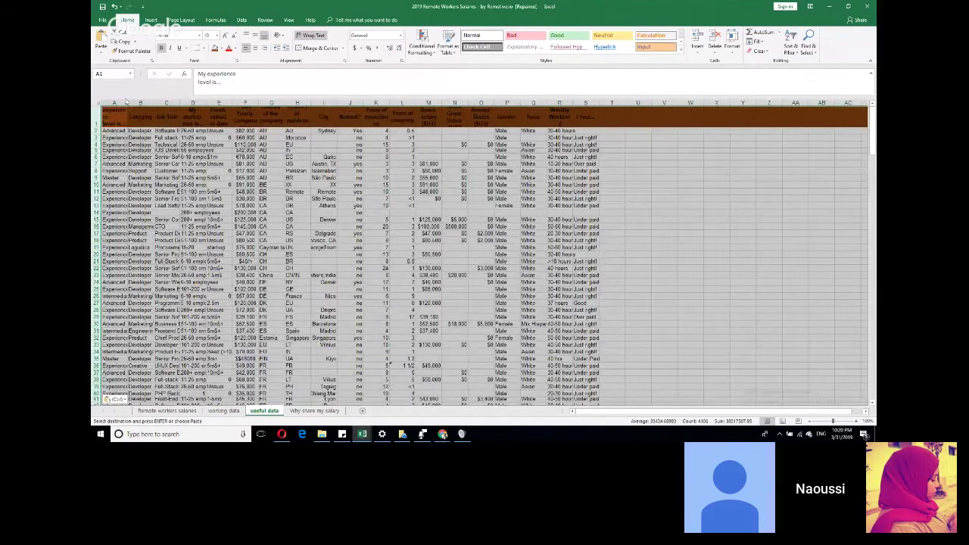
pyautogui.moveTo(125, 101); pyautogui.dragTo(258, 100)
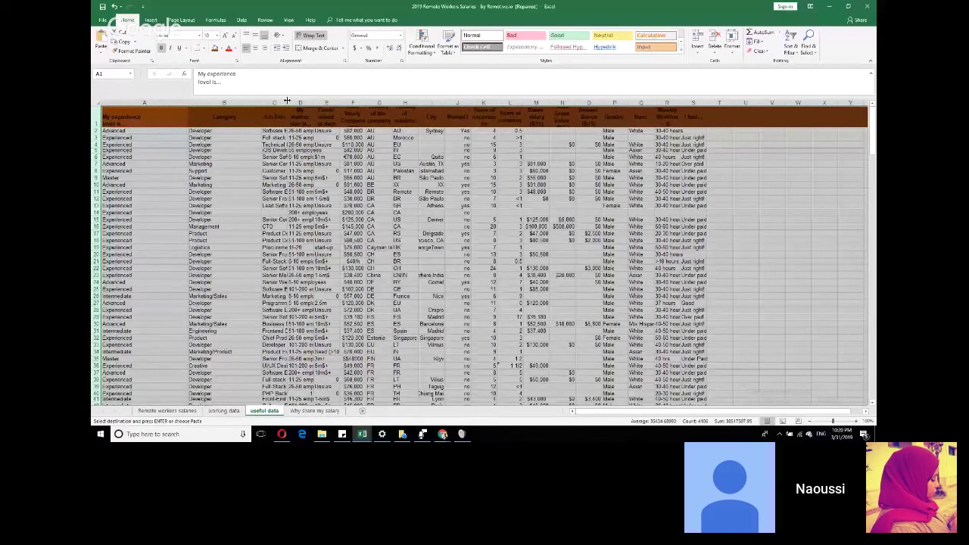
pyautogui.moveTo(286, 101); pyautogui.dragTo(497, 101)
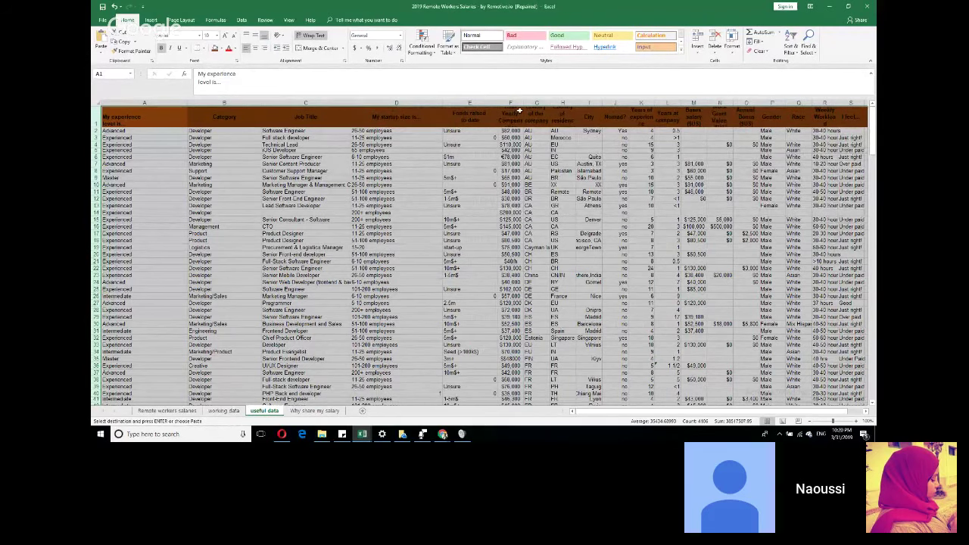
# Step: Autofit columns F, G, H and I to their headers and contents
pyautogui.click(515, 136)
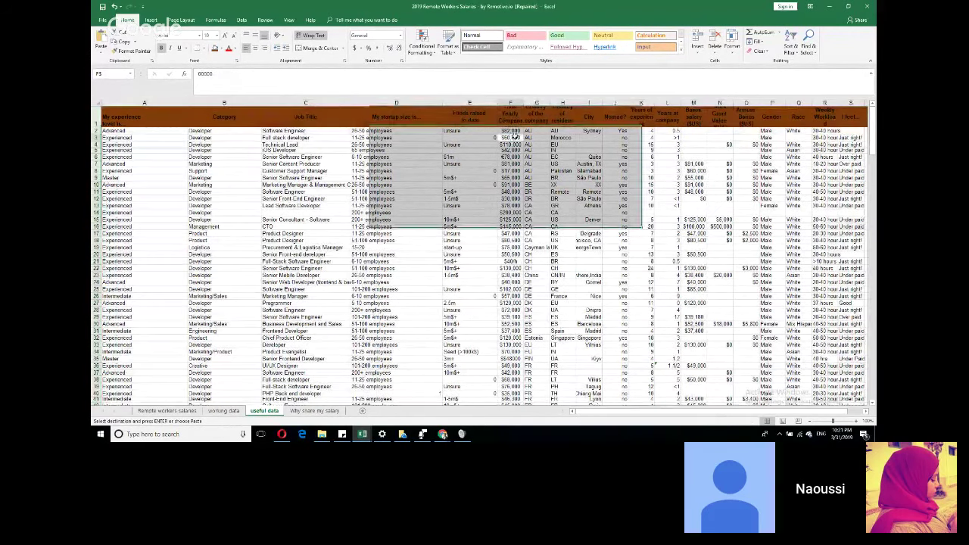
pyautogui.click(514, 115)
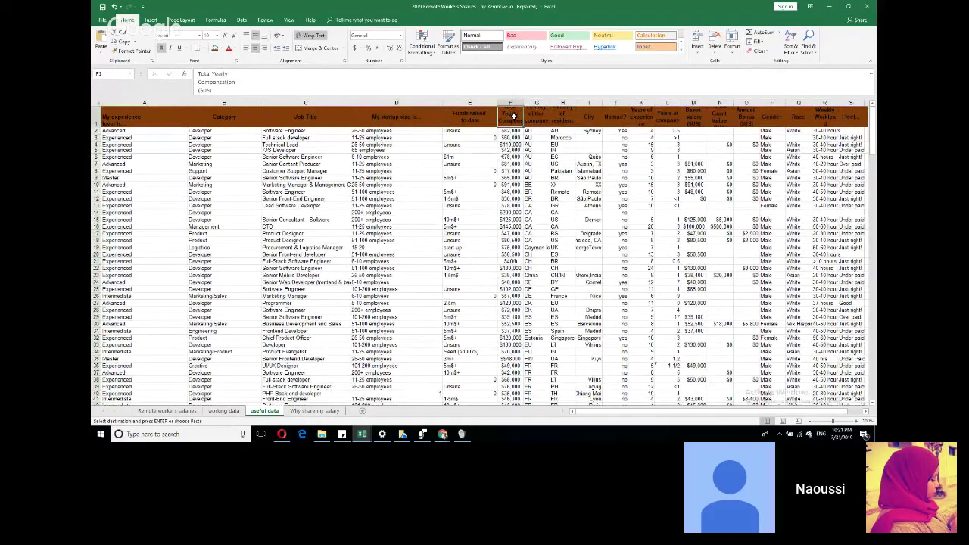
pyautogui.scroll(-1, 513, 117)
pyautogui.scroll(-3, 513, 118)
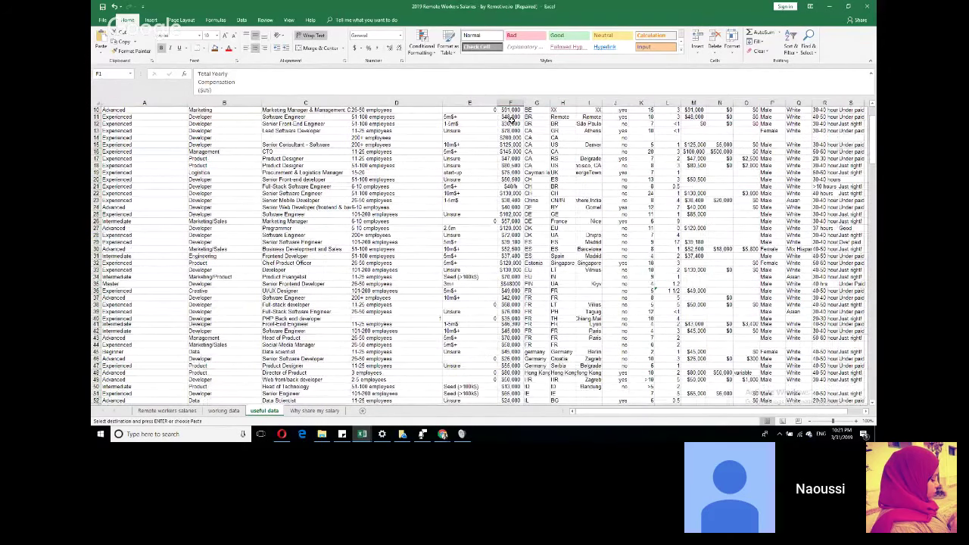
pyautogui.scroll(3, 511, 119)
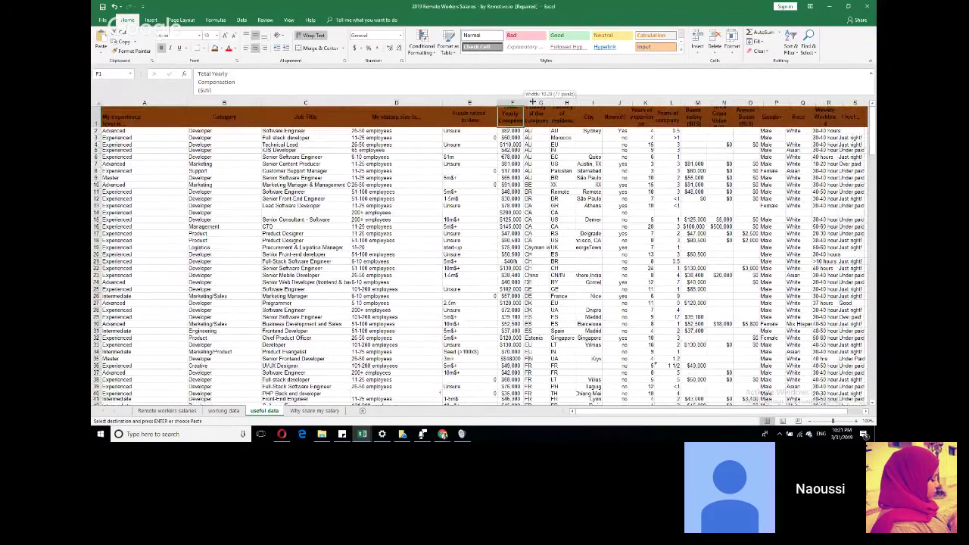
pyautogui.doubleClick(524, 102)
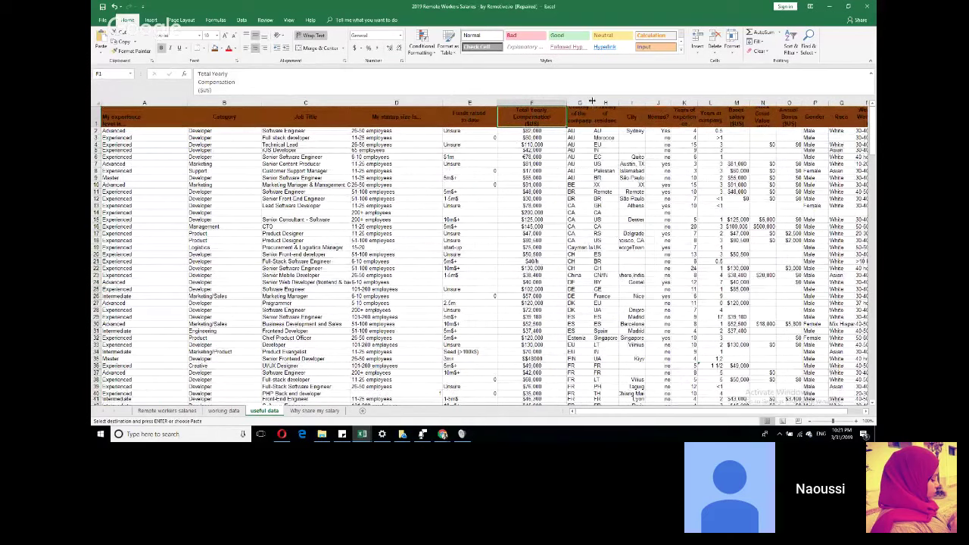
pyautogui.doubleClick(593, 100)
pyautogui.doubleClick(664, 101)
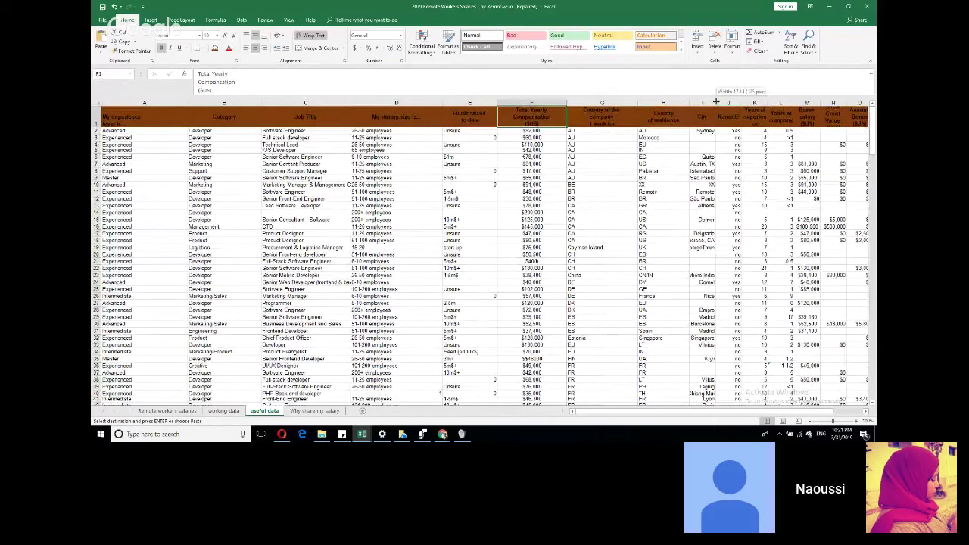
pyautogui.doubleClick(720, 102)
# Step: Widen columns J (Nomad?), O (Annual Bonus) and R (Weekly Workload)
pyautogui.moveTo(685, 411); pyautogui.dragTo(745, 407)
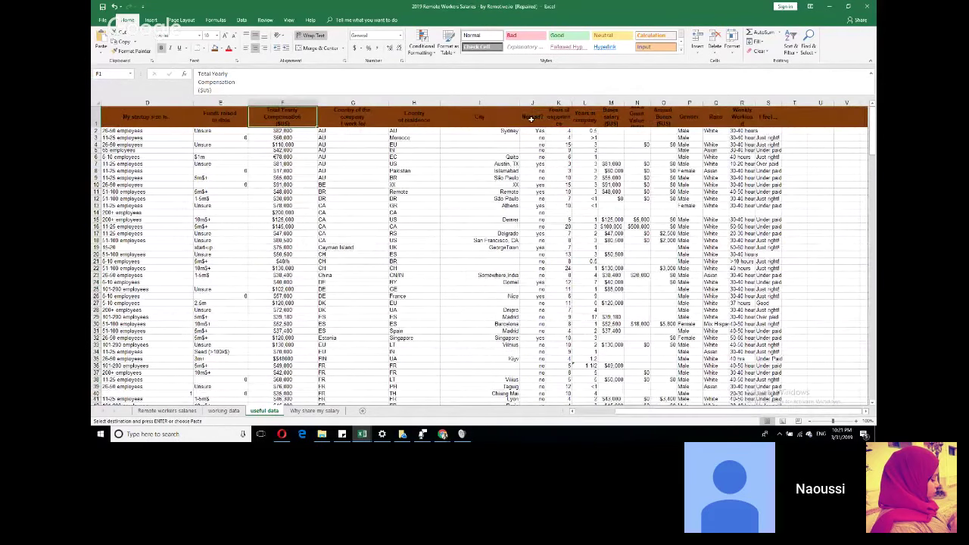
pyautogui.moveTo(544, 101); pyautogui.dragTo(800, 103)
pyautogui.moveTo(622, 412); pyautogui.dragTo(643, 413)
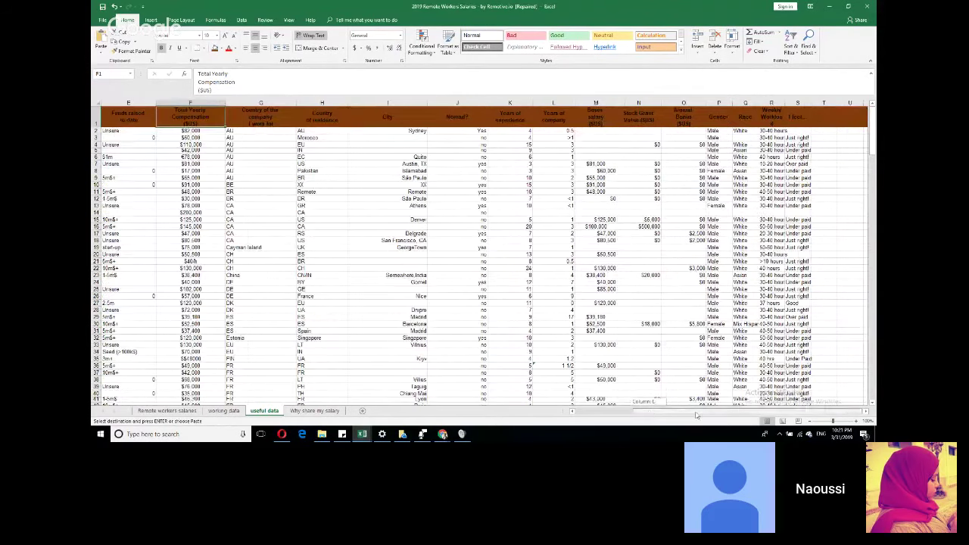
pyautogui.moveTo(702, 101); pyautogui.dragTo(772, 103)
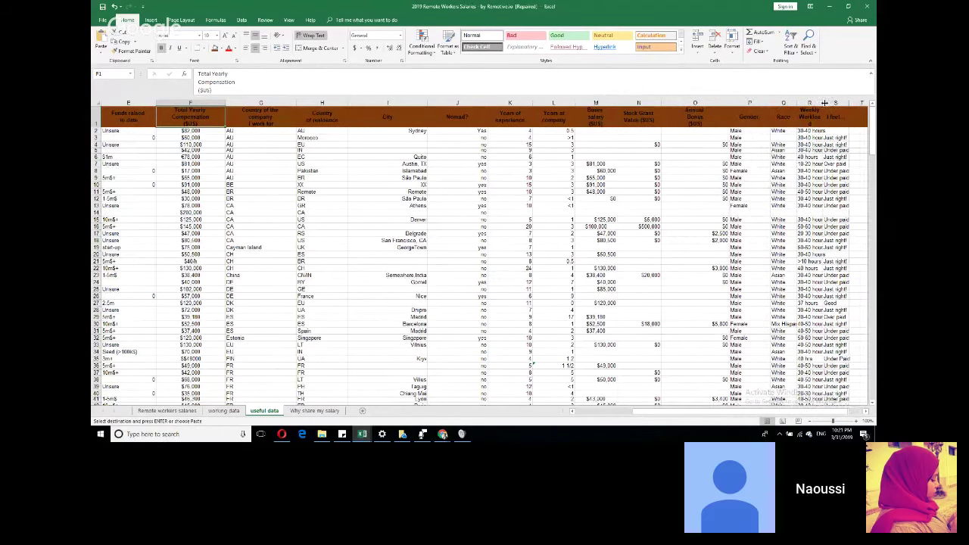
pyautogui.moveTo(820, 102); pyautogui.dragTo(856, 102)
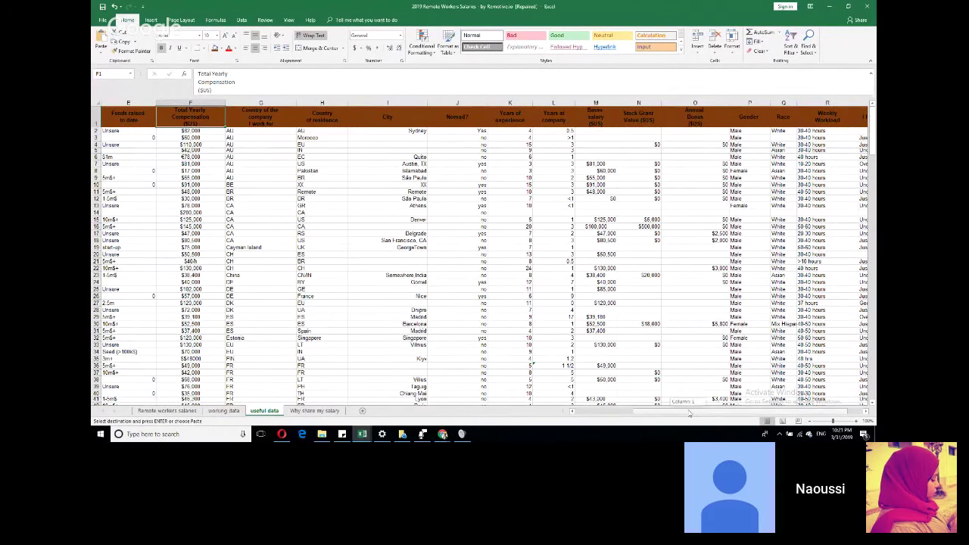
# Step: Widen column S so its Just right and Under paid answers show fully
pyautogui.hscroll(1, 681, 411)
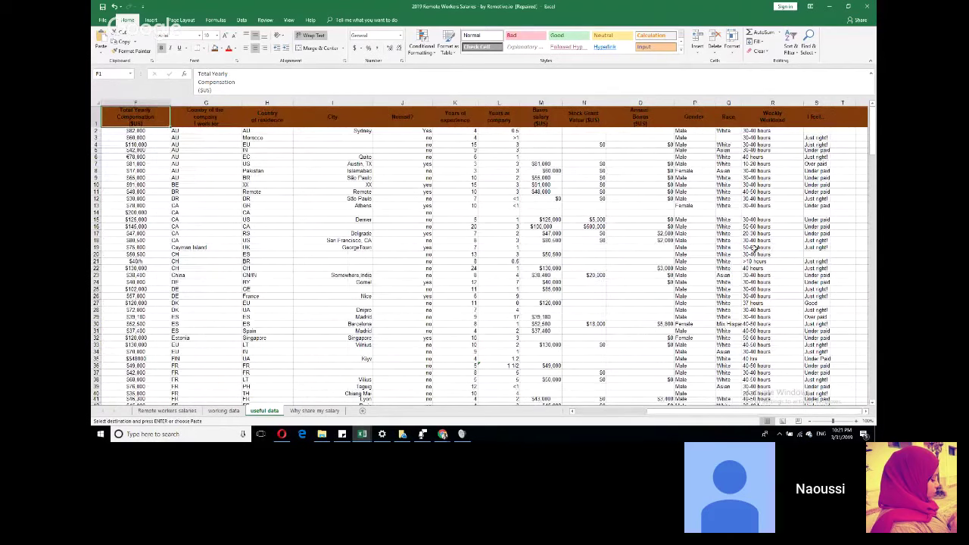
pyautogui.scroll(-2, 746, 244)
pyautogui.scroll(-1, 746, 243)
pyautogui.scroll(3, 745, 244)
pyautogui.moveTo(831, 102); pyautogui.dragTo(870, 94)
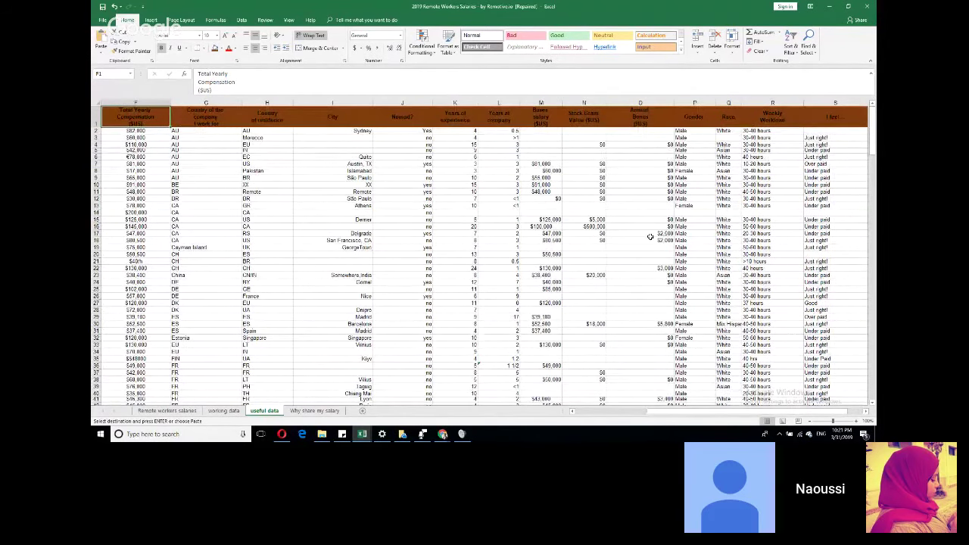
pyautogui.scroll(-2, 649, 237)
pyautogui.scroll(1, 628, 240)
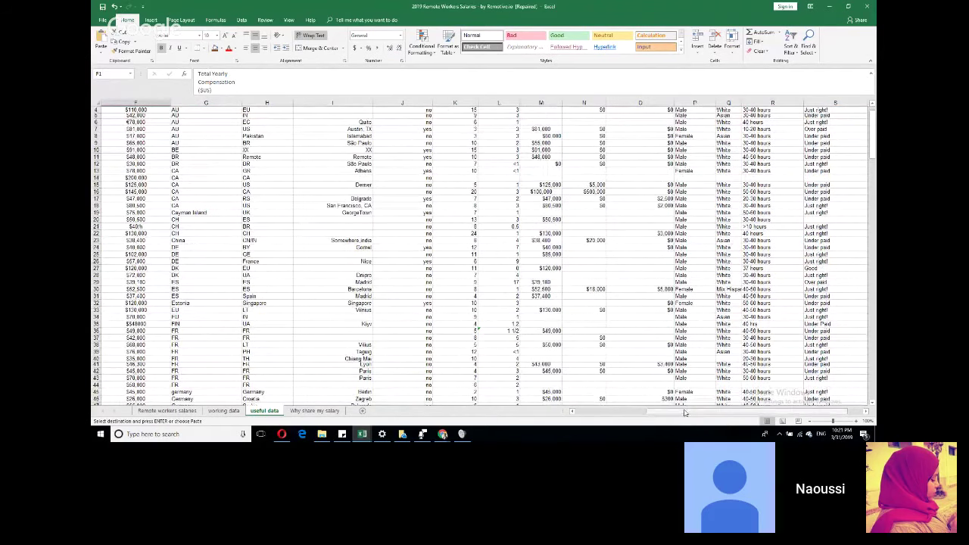
pyautogui.moveTo(684, 413); pyautogui.dragTo(511, 345)
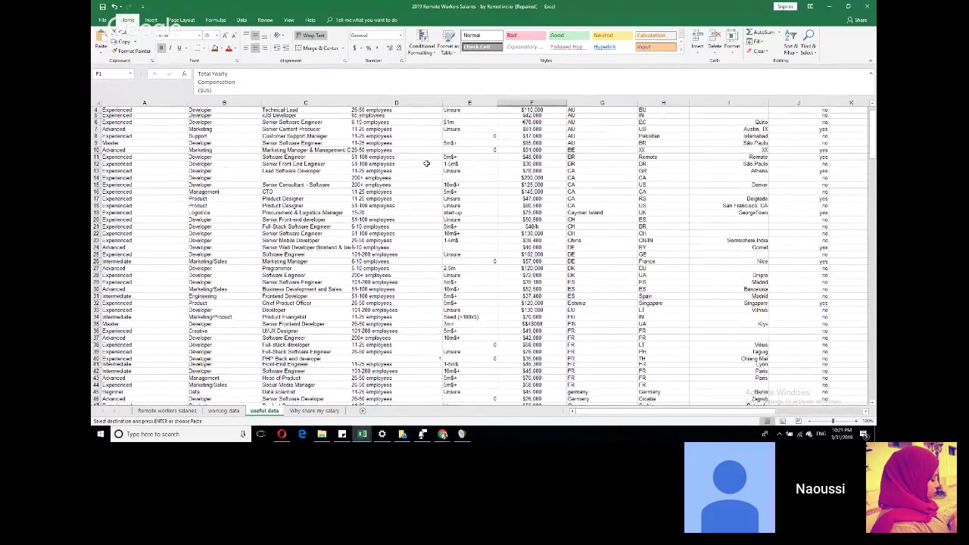
# Step: Review the table rows and select cell D2 holding 26-50 employees
pyautogui.scroll(1, 427, 163)
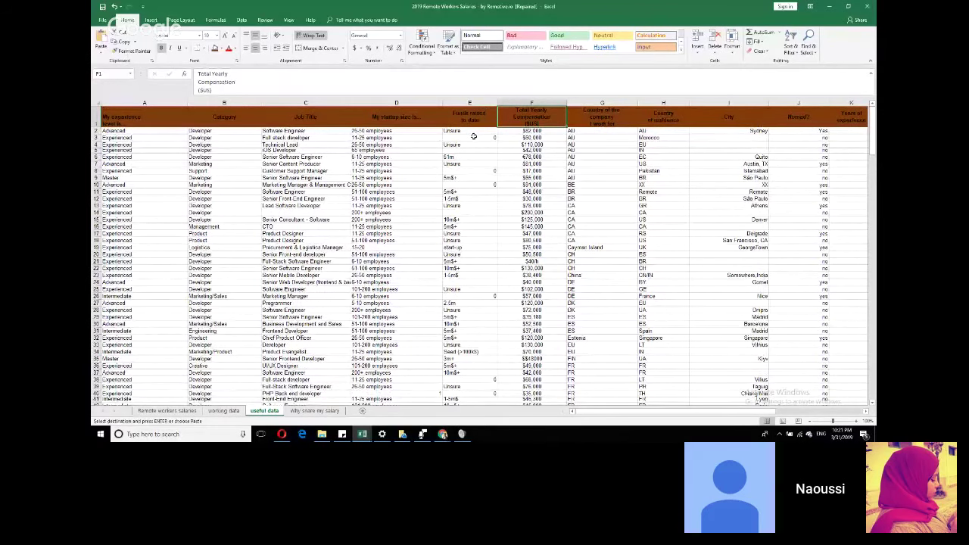
pyautogui.scroll(-7, 471, 139)
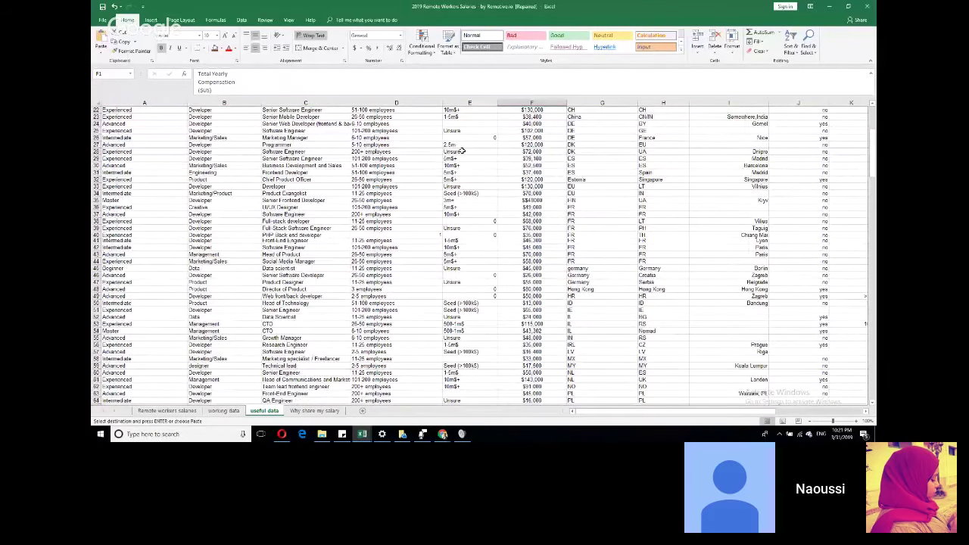
pyautogui.scroll(-13, 462, 151)
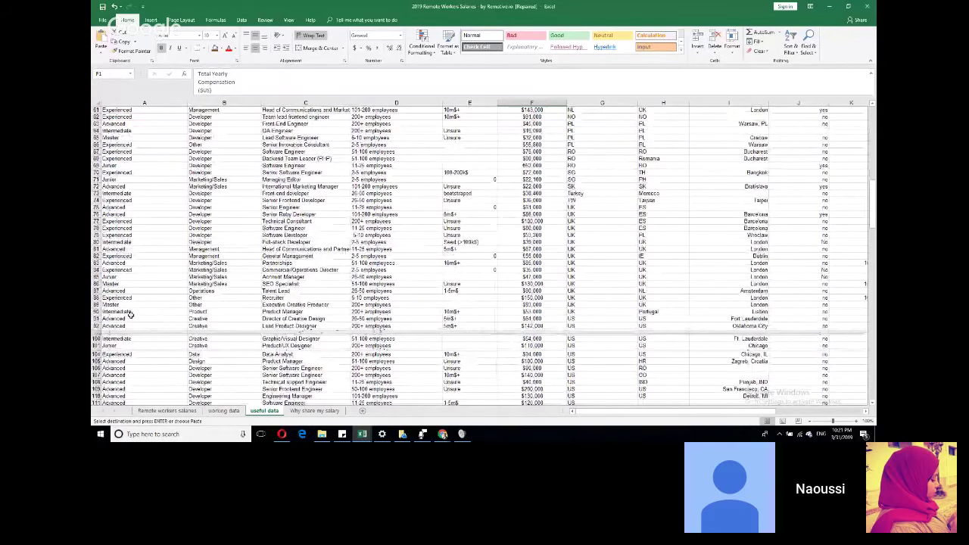
pyautogui.scroll(20, 144, 316)
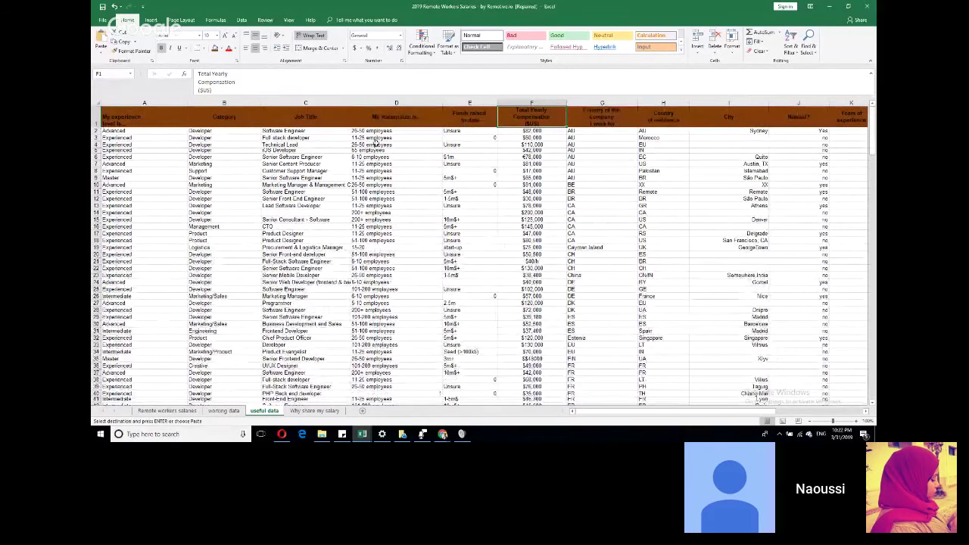
pyautogui.scroll(-1, 266, 159)
pyautogui.scroll(1, 266, 159)
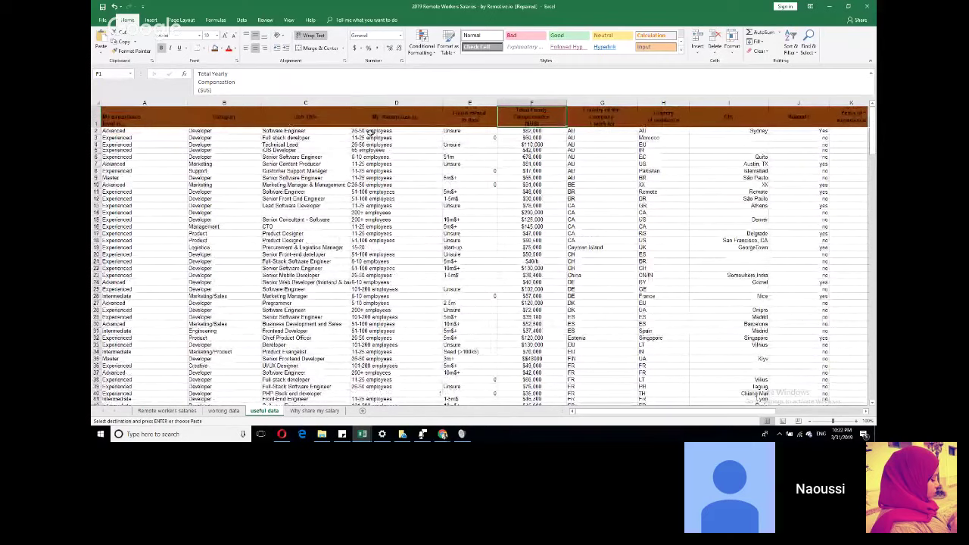
pyautogui.click(383, 131)
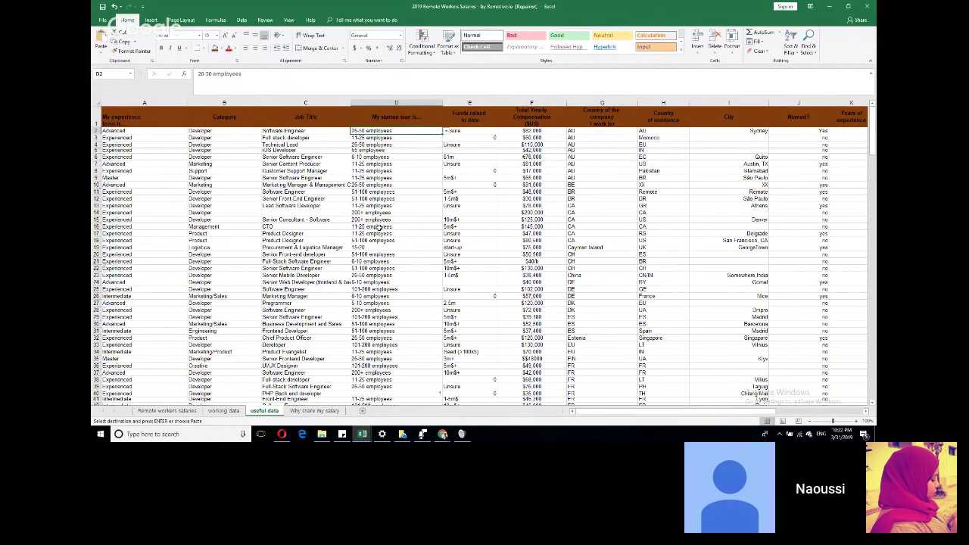
pyautogui.scroll(-6, 377, 226)
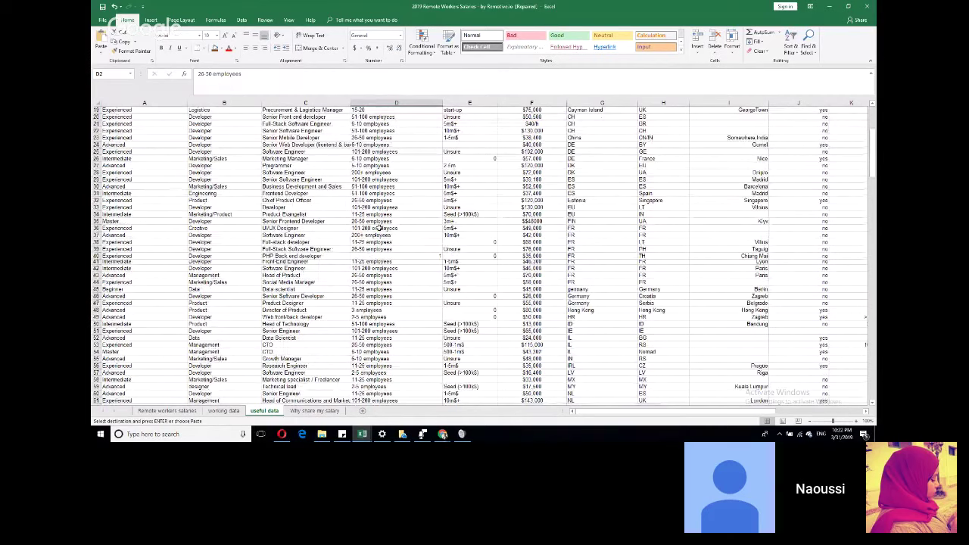
pyautogui.scroll(7, 485, 250)
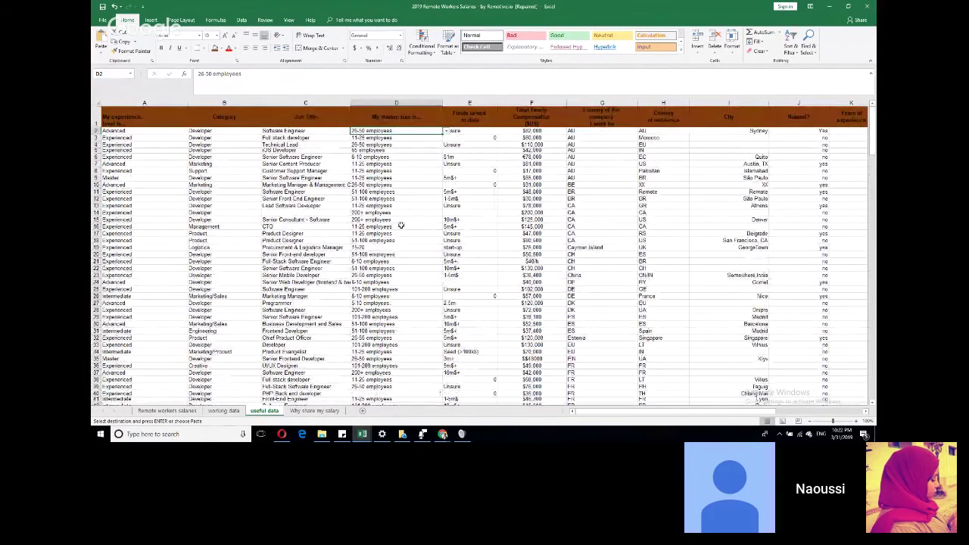
pyautogui.scroll(-4, 384, 225)
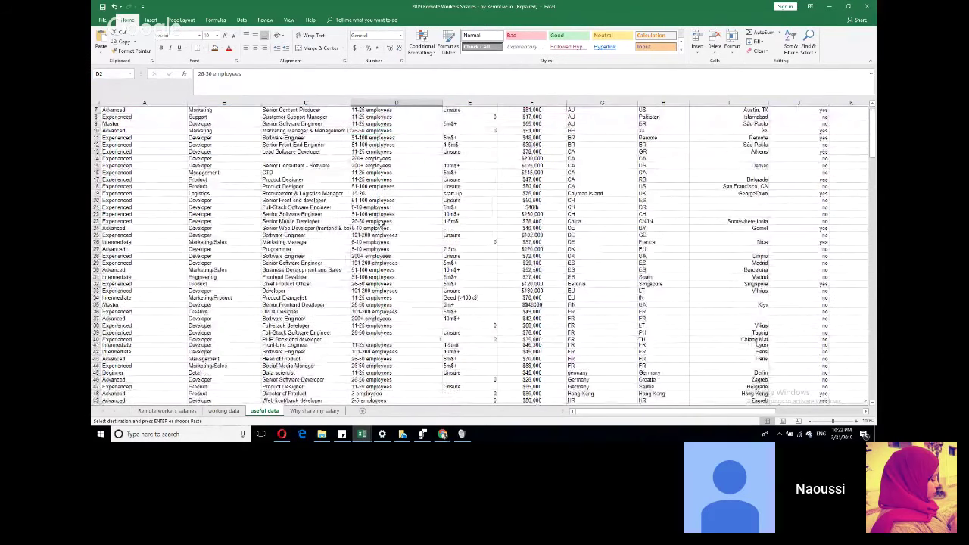
pyautogui.scroll(4, 401, 220)
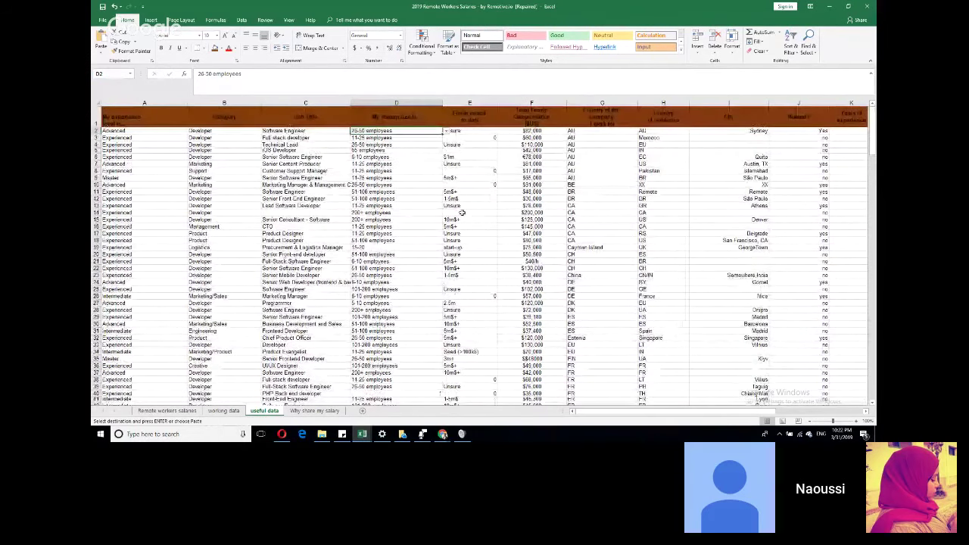
pyautogui.scroll(-1, 456, 201)
pyautogui.scroll(-13, 456, 202)
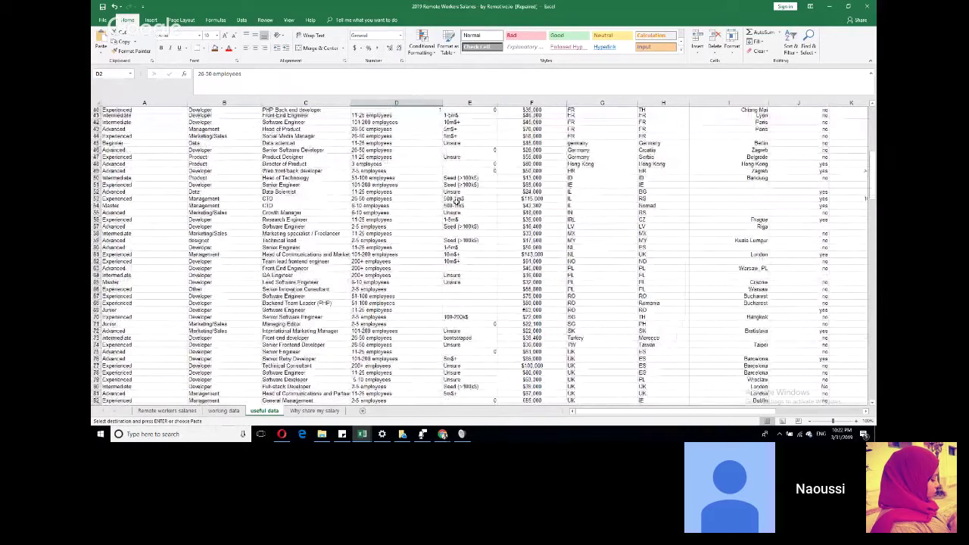
pyautogui.scroll(-8, 456, 200)
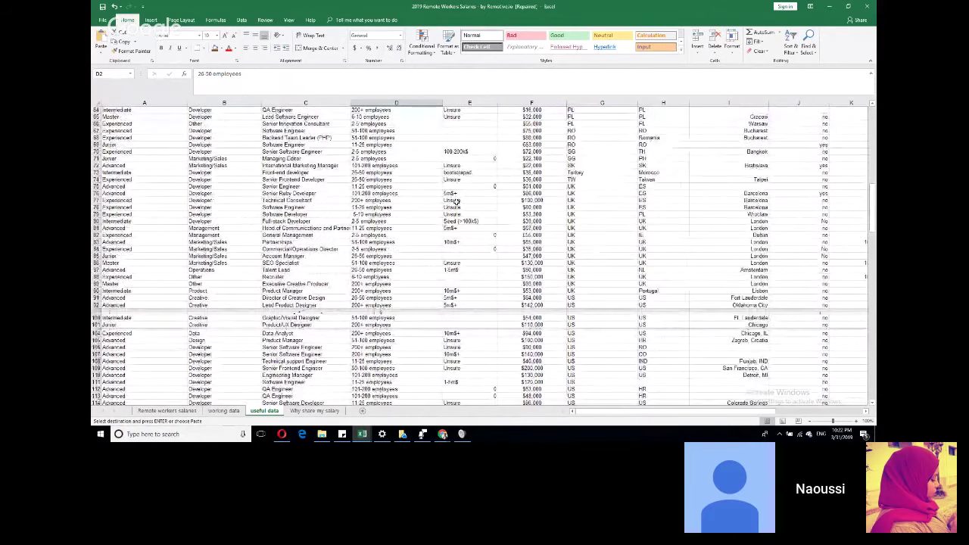
pyautogui.scroll(20, 456, 202)
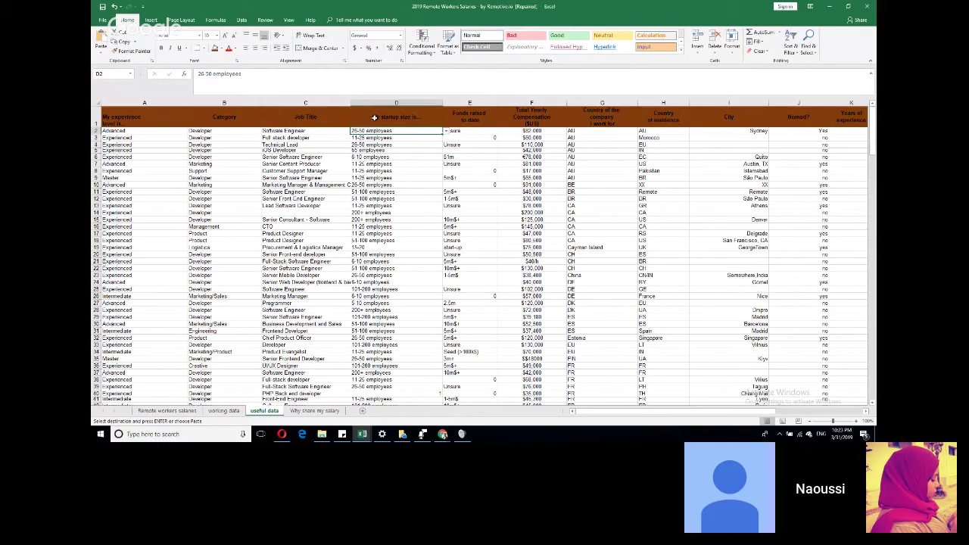
# Step: Replace 'employees' with nothing throughout column D using Find and Replace
pyautogui.click(380, 104)
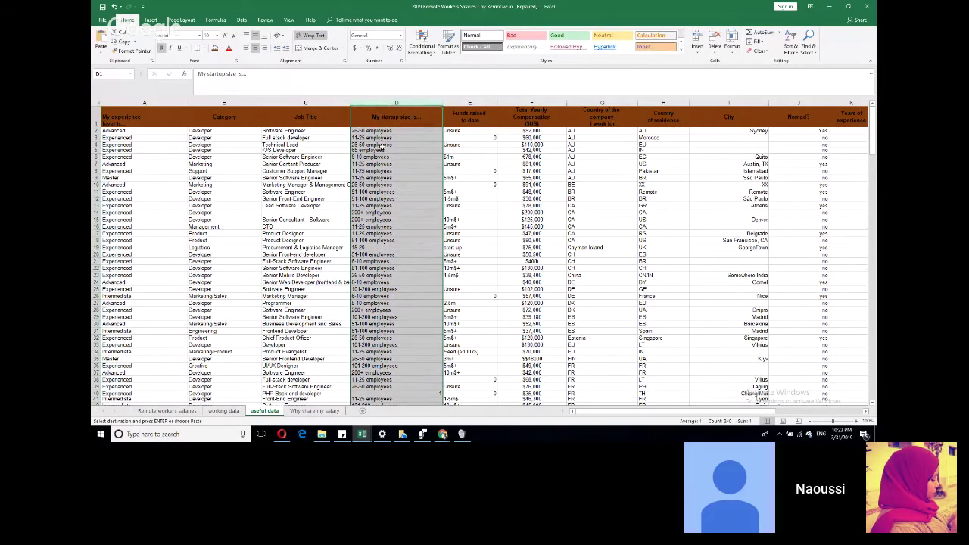
pyautogui.hotkey('ctrl', 'f')
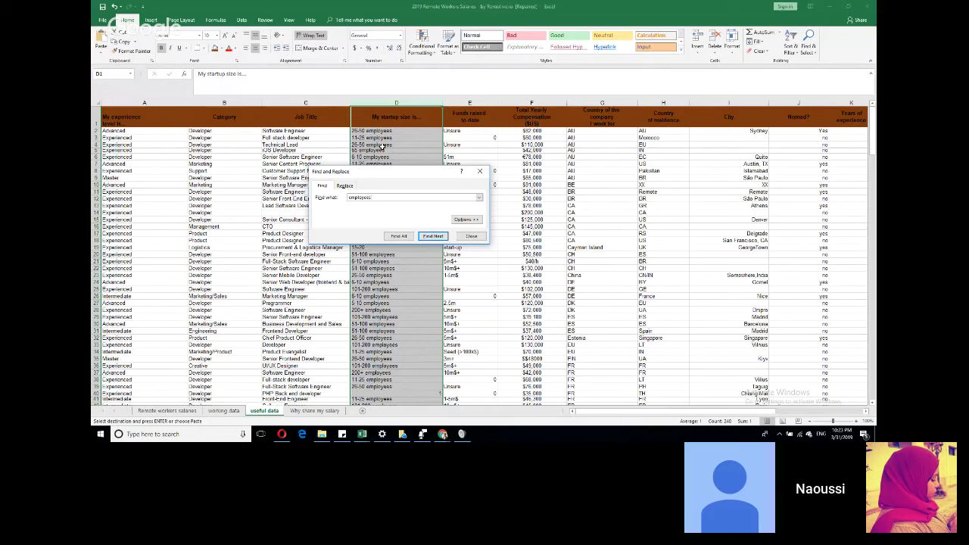
pyautogui.click(348, 186)
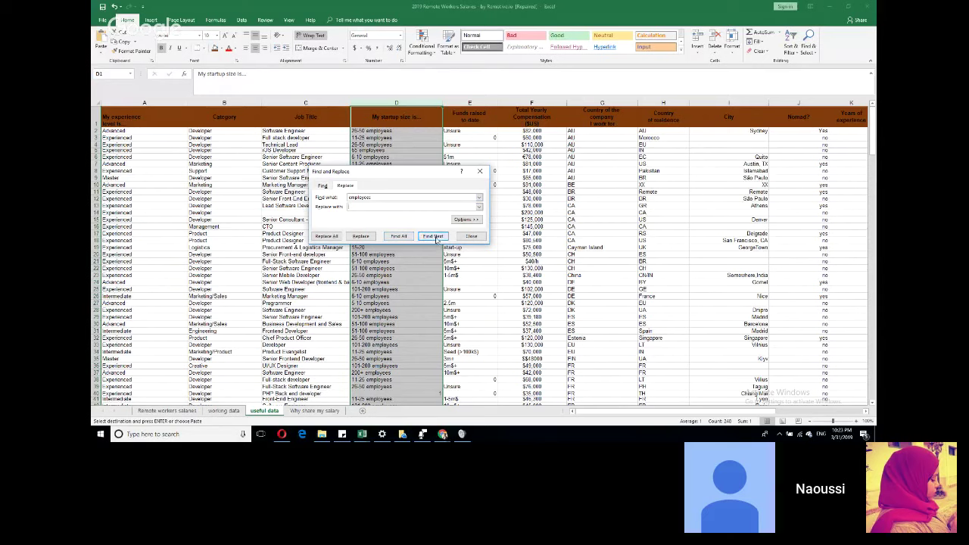
pyautogui.click(326, 237)
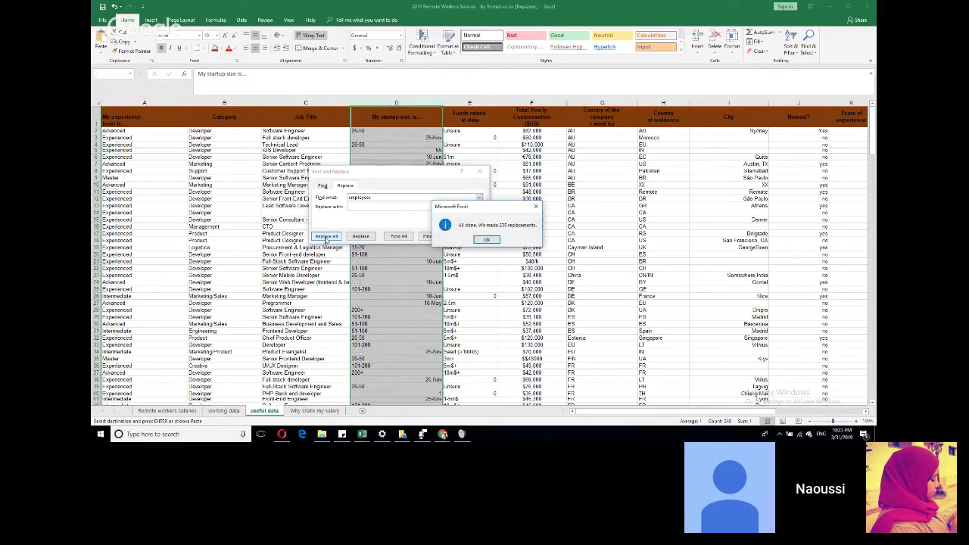
pyautogui.click(485, 239)
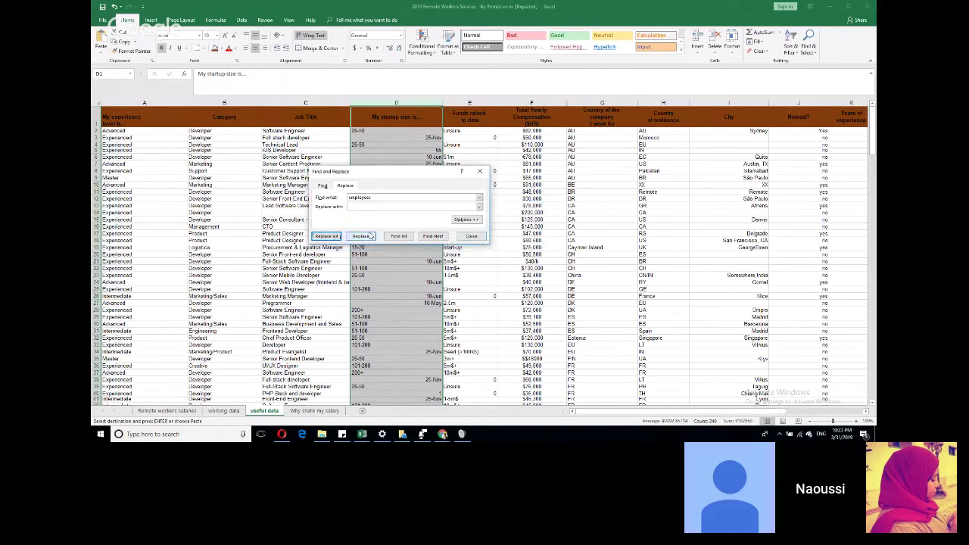
pyautogui.click(470, 237)
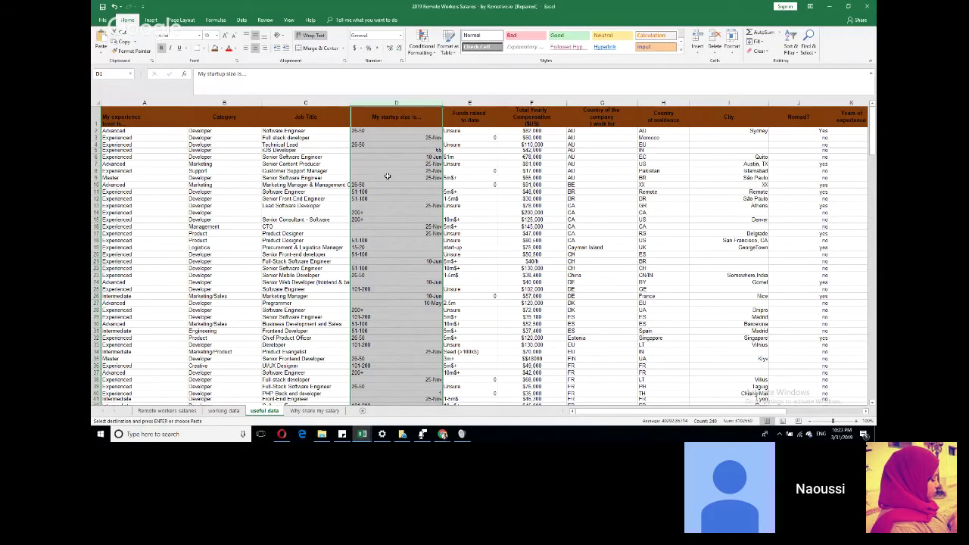
pyautogui.scroll(-2, 387, 175)
# Step: Inspect the date-converted values in D2 and D3, then undo the employees replacement
pyautogui.scroll(2, 387, 176)
pyautogui.click(403, 138)
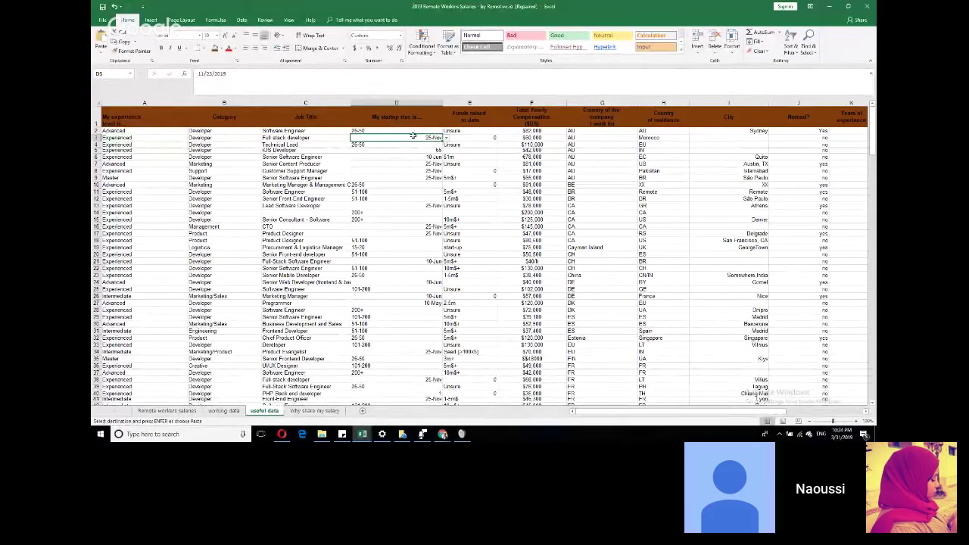
pyautogui.click(393, 131)
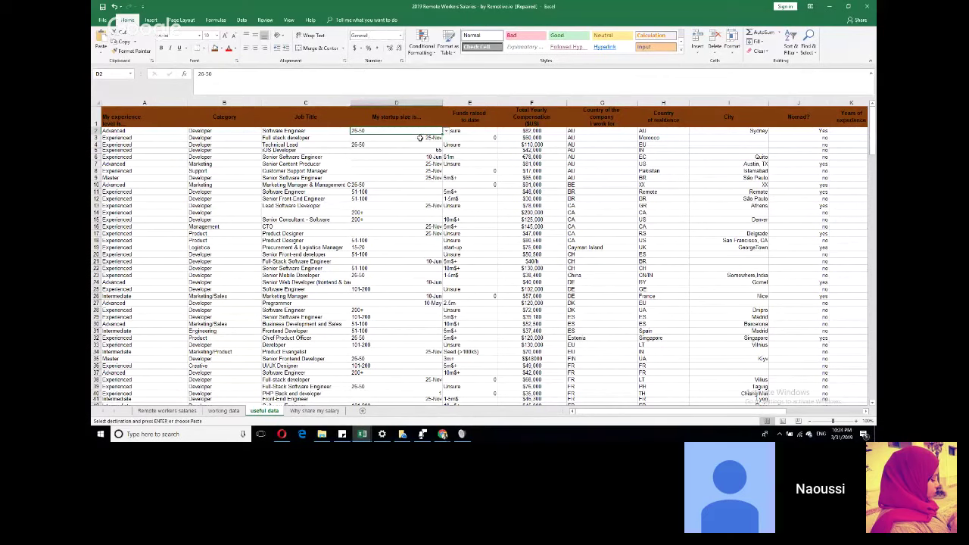
pyautogui.click(418, 137)
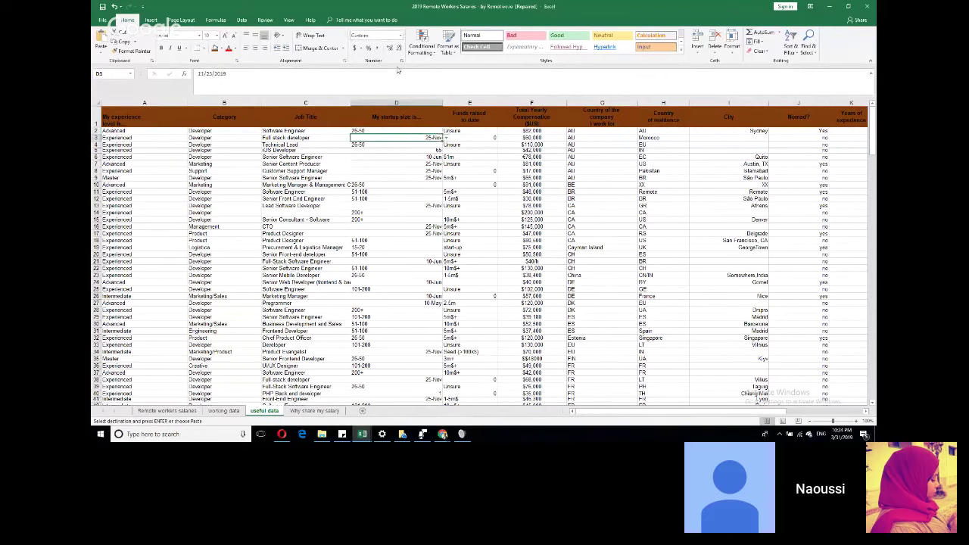
pyautogui.click(400, 35)
pyautogui.click(400, 35)
pyautogui.click(411, 132)
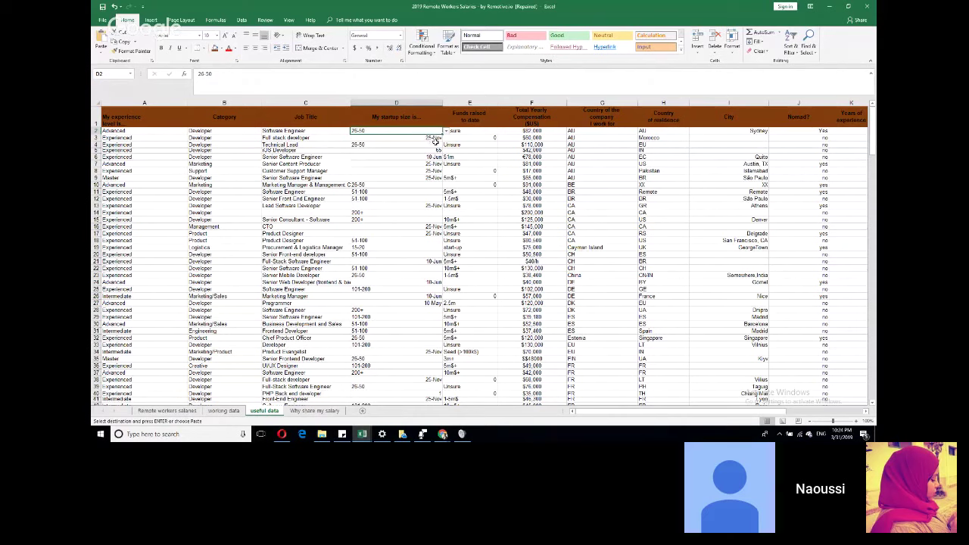
pyautogui.hotkey('ctrl', 'space')
pyautogui.hotkey('ctrl', 'v')
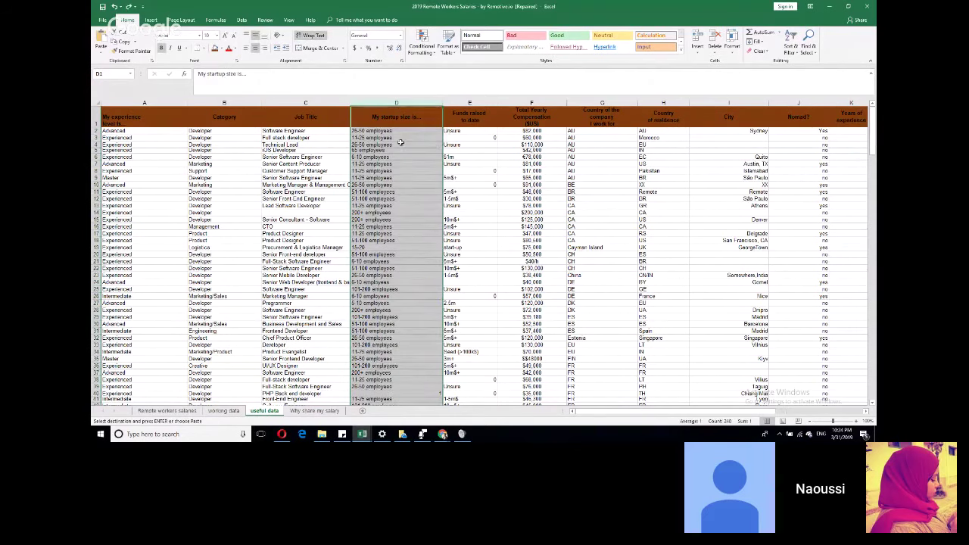
# Step: Check the restored D3 value and select all of column G, company country
pyautogui.click(361, 137)
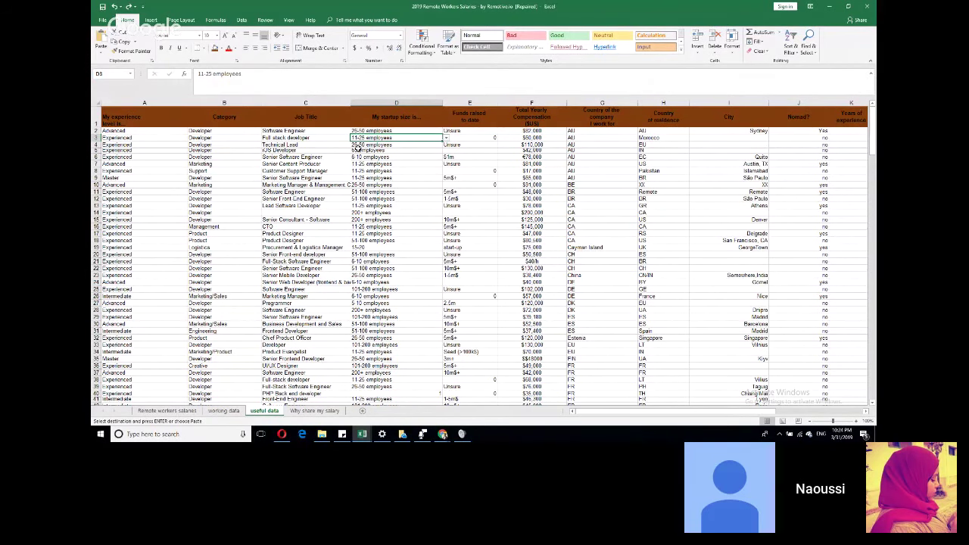
pyautogui.scroll(-1, 356, 146)
pyautogui.scroll(1, 355, 146)
pyautogui.click(614, 101)
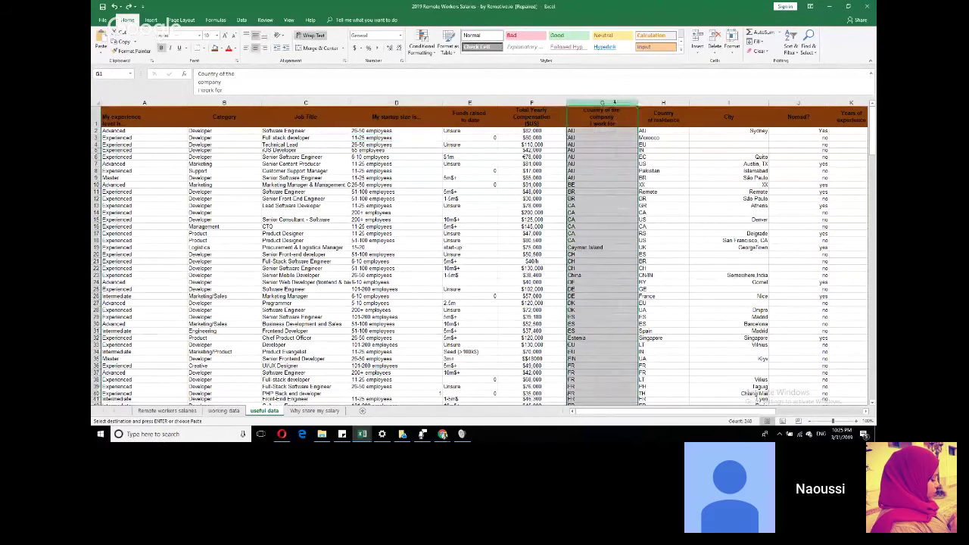
# Step: Sort by company country A to Z, expanding the sort to all columns
pyautogui.click(795, 47)
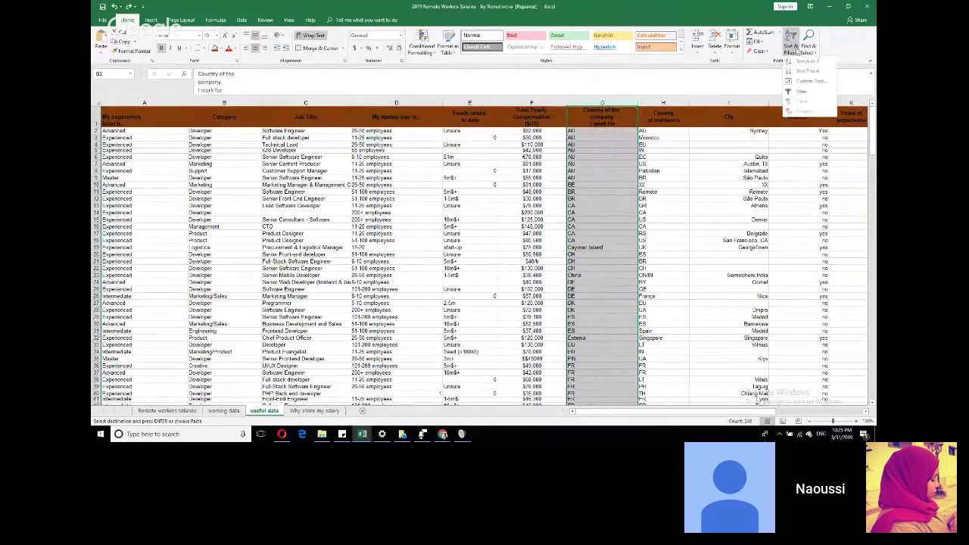
pyautogui.click(804, 61)
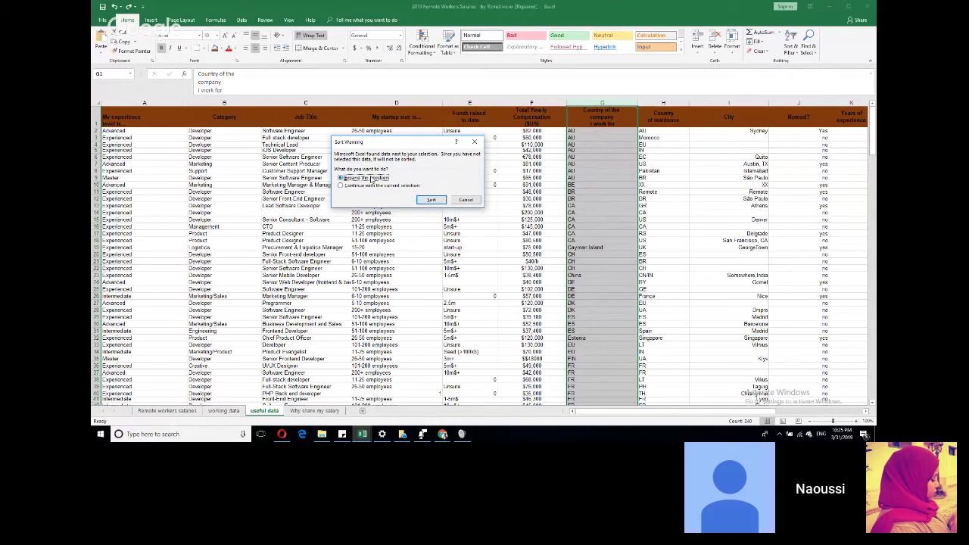
pyautogui.click(431, 199)
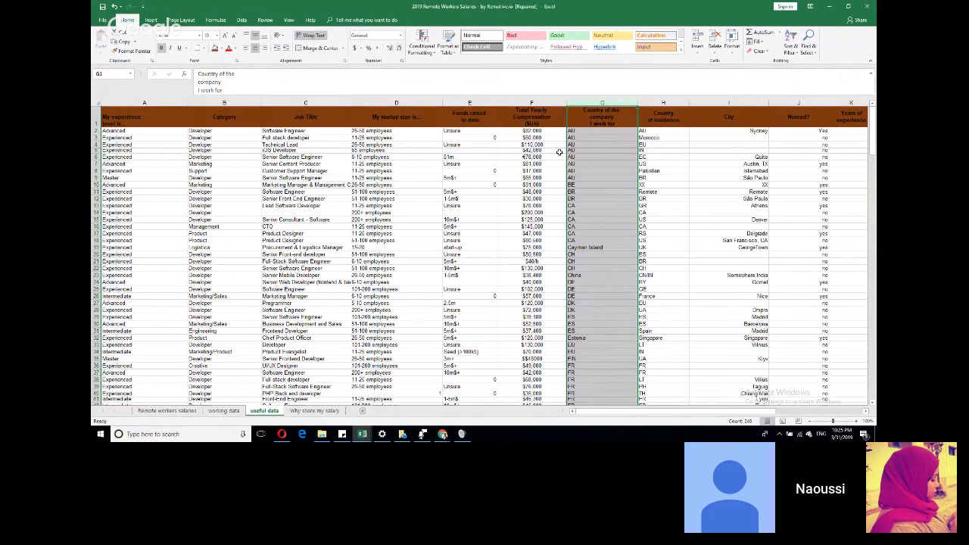
pyautogui.scroll(-4, 537, 145)
pyautogui.scroll(-20, 536, 144)
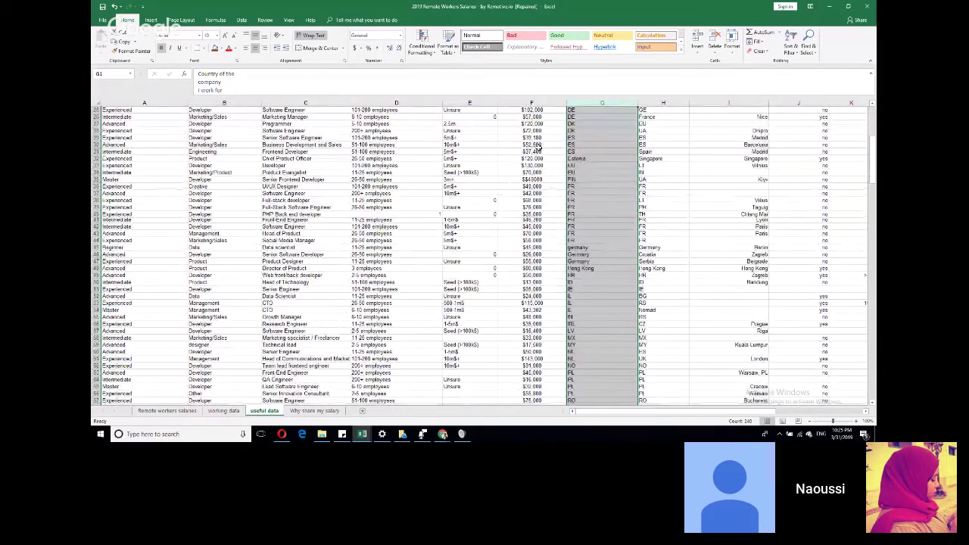
pyautogui.scroll(-12, 542, 148)
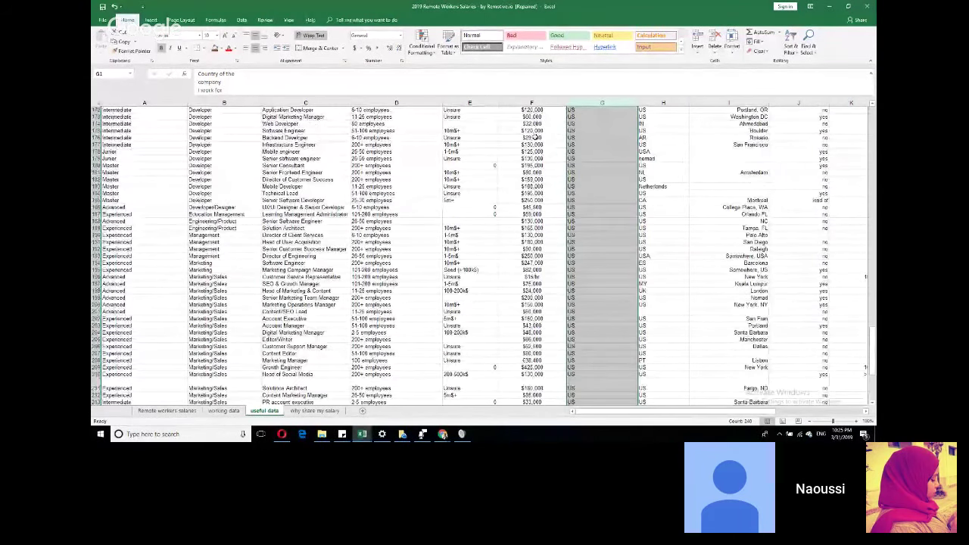
pyautogui.scroll(20, 535, 137)
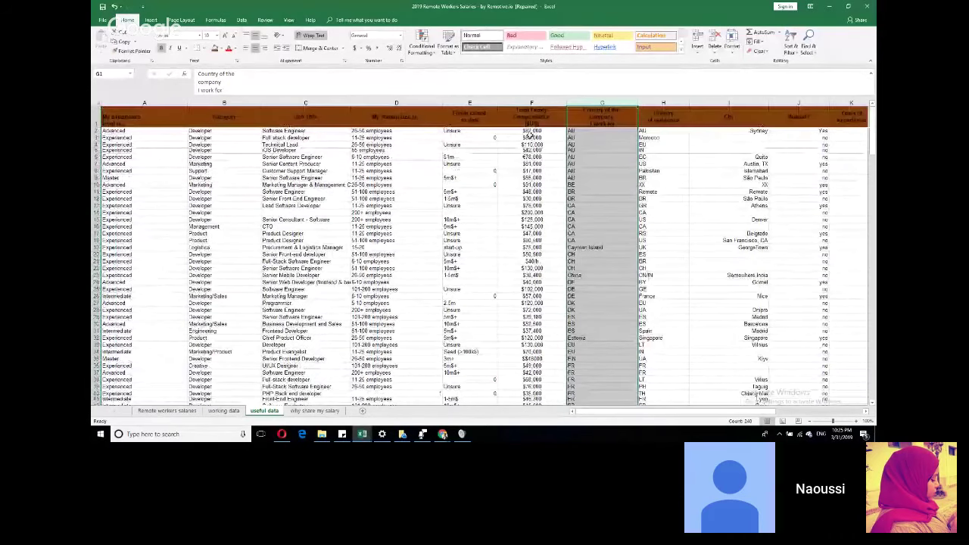
pyautogui.click(530, 110)
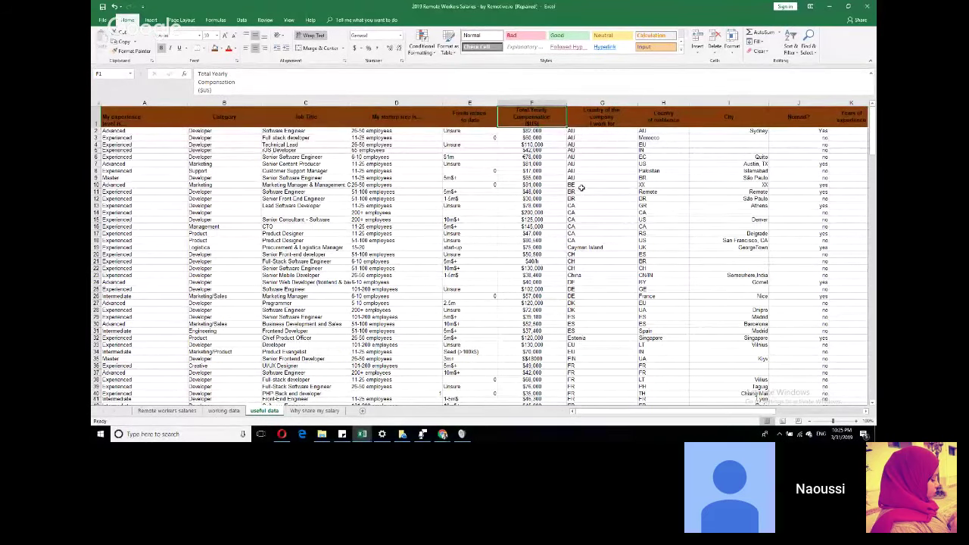
# Step: Sort rows by Total Yearly Compensation smallest to largest, starting at $13,000
pyautogui.click(789, 44)
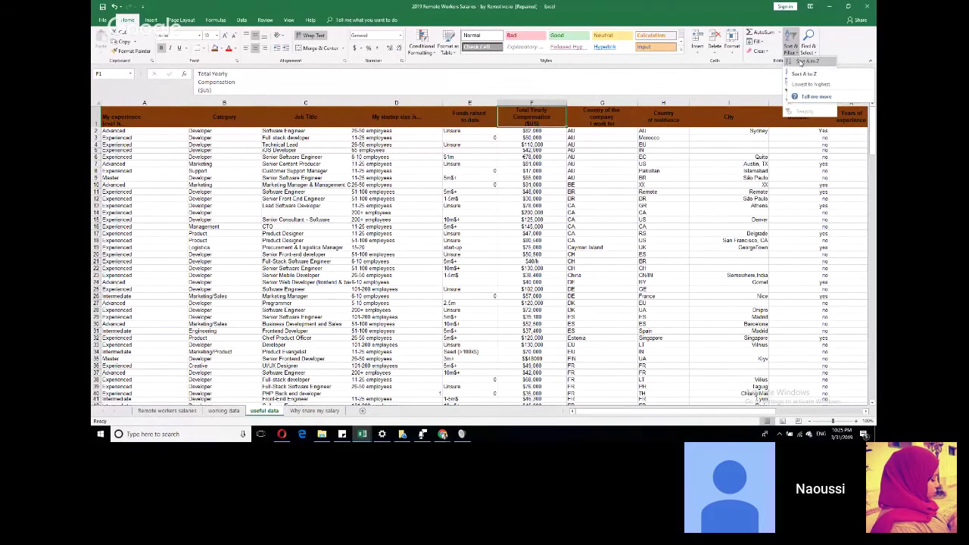
pyautogui.click(801, 62)
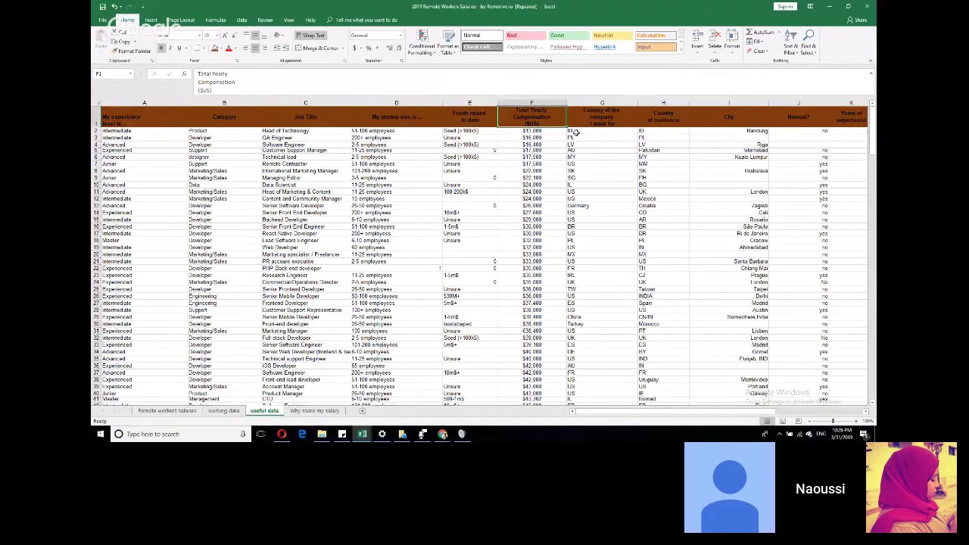
pyautogui.scroll(-20, 575, 133)
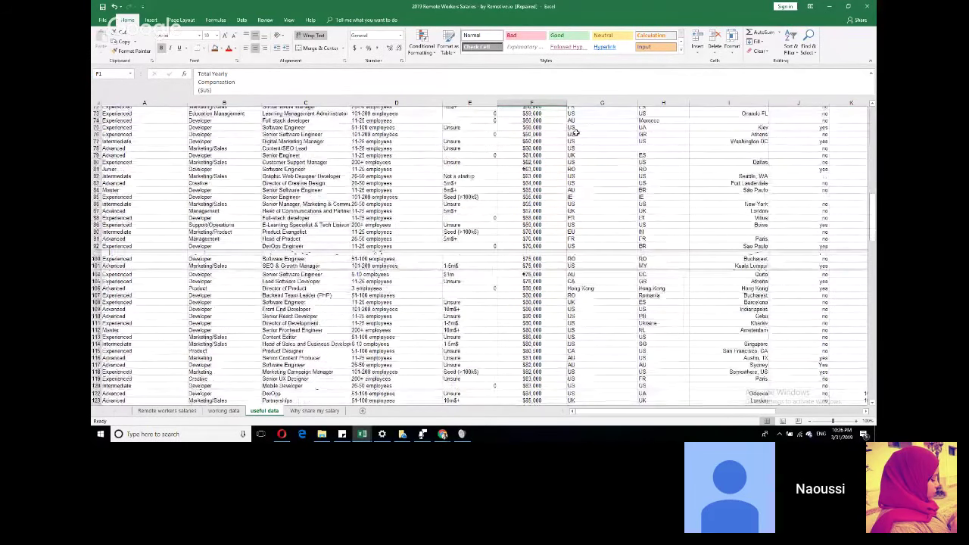
pyautogui.scroll(2, 575, 133)
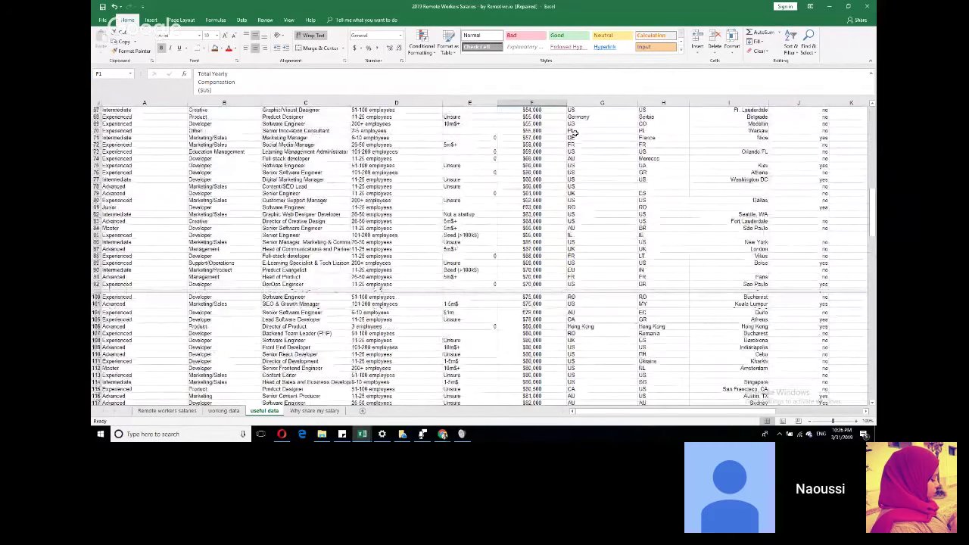
pyautogui.scroll(20, 575, 133)
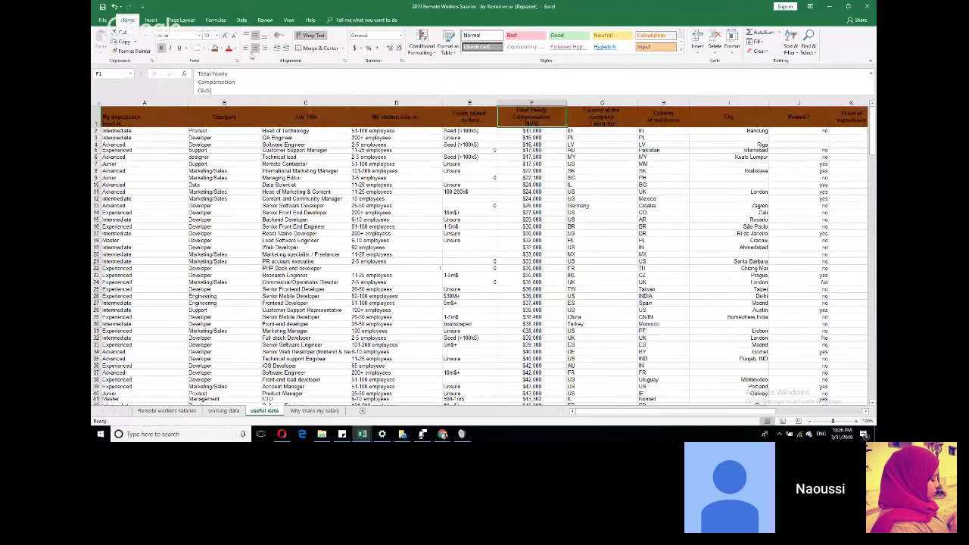
pyautogui.click(242, 21)
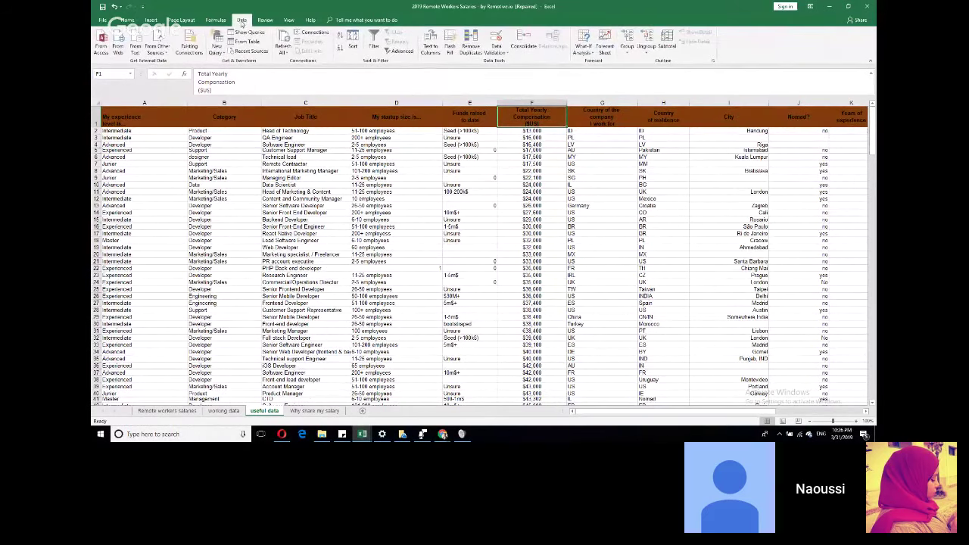
# Step: In the Sort dialog, sort the table by company country A to Z
pyautogui.click(352, 44)
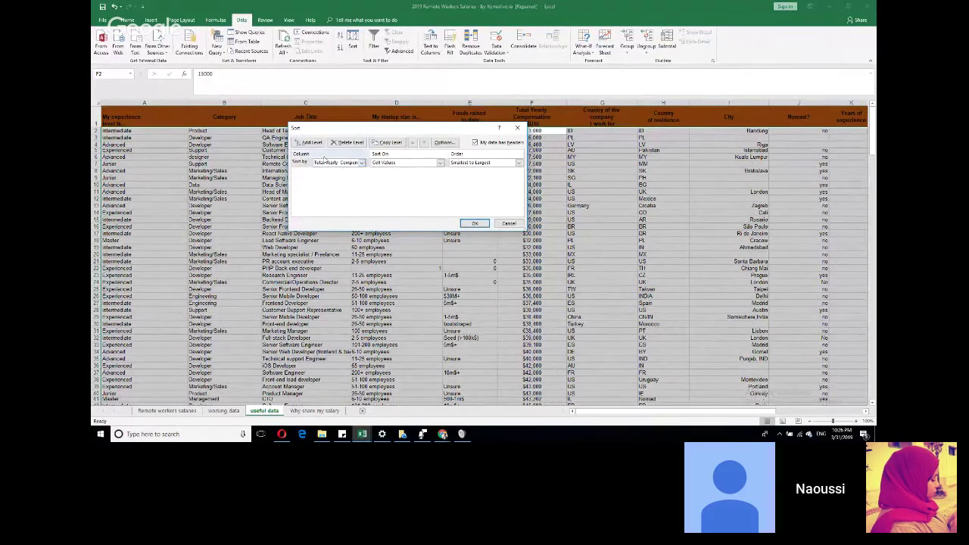
pyautogui.click(363, 162)
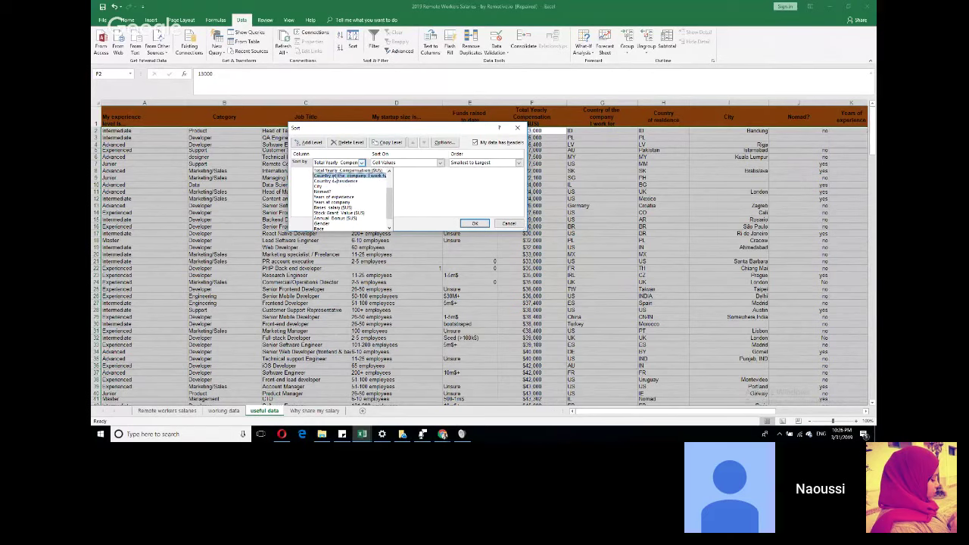
pyautogui.click(370, 175)
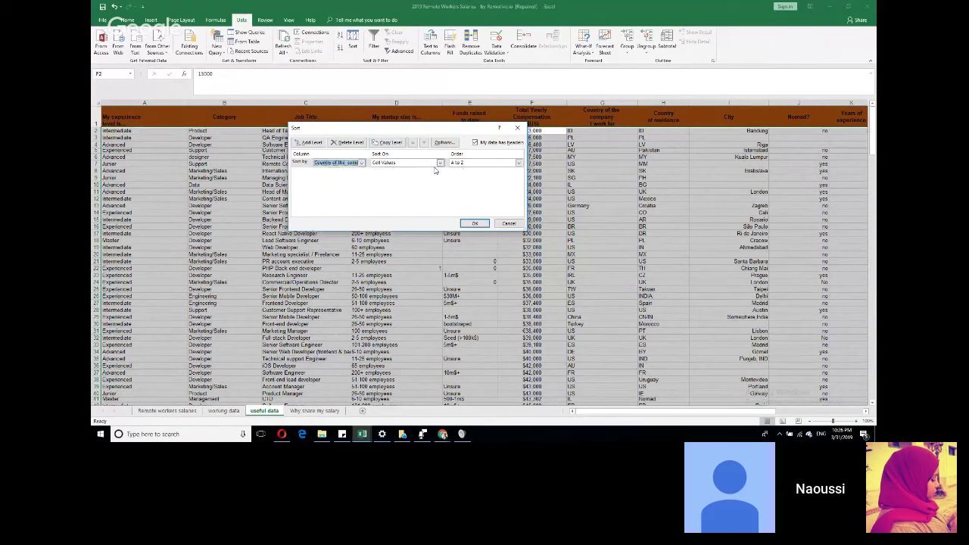
pyautogui.click(478, 223)
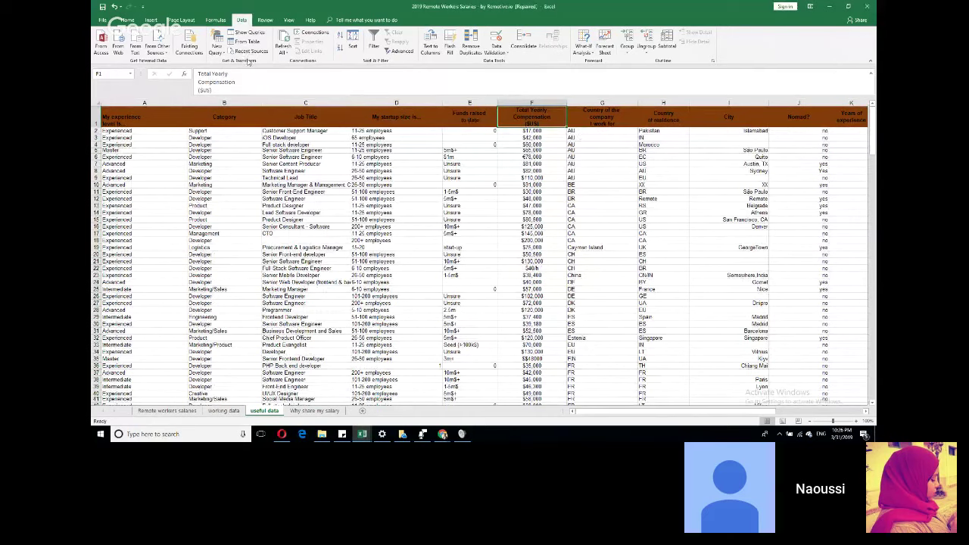
# Step: Add a second sort level by Basic salary ($US), smallest to largest
pyautogui.click(352, 39)
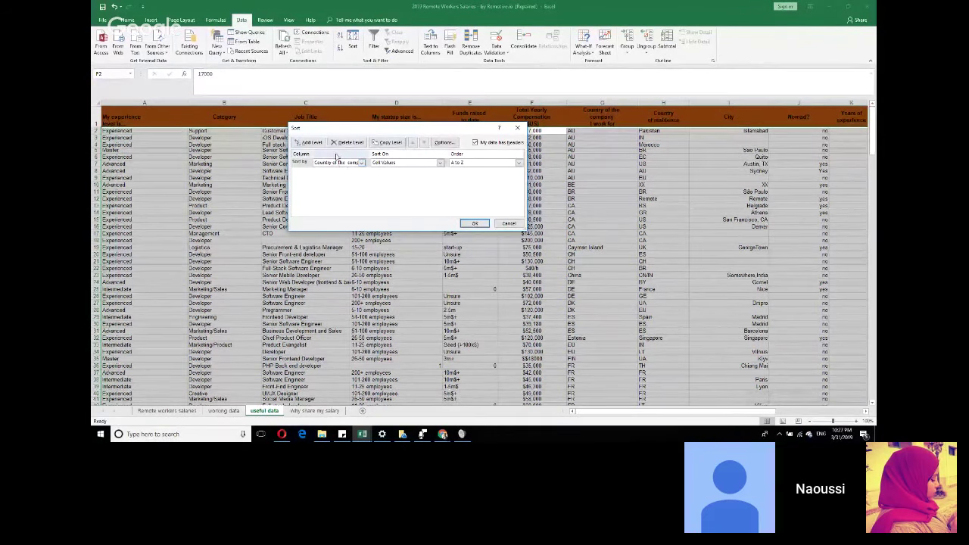
pyautogui.click(308, 142)
pyautogui.click(322, 172)
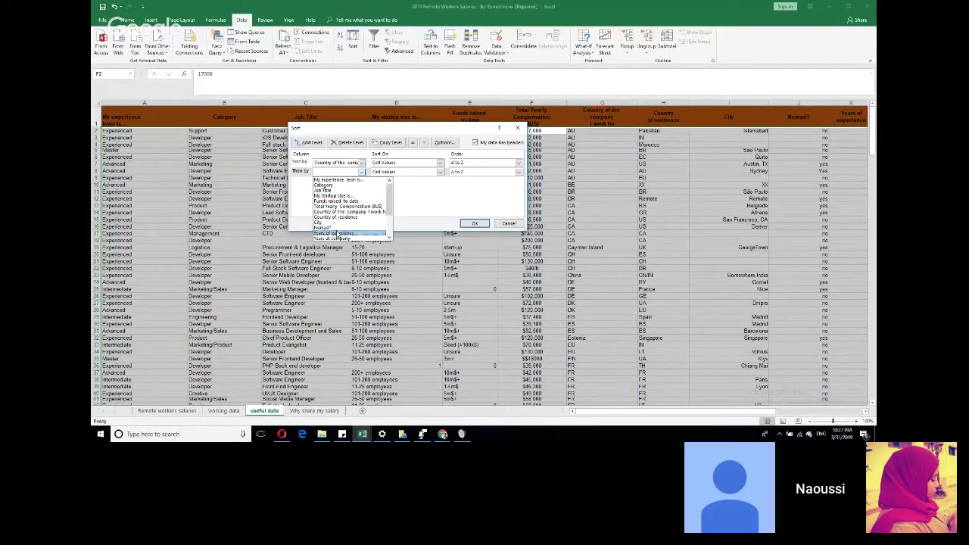
pyautogui.scroll(-3, 336, 227)
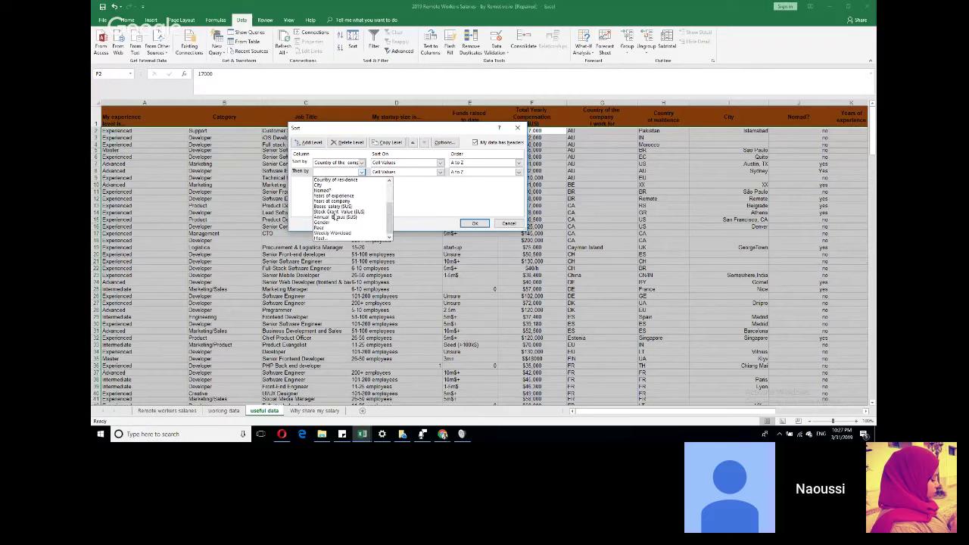
pyautogui.scroll(1, 331, 227)
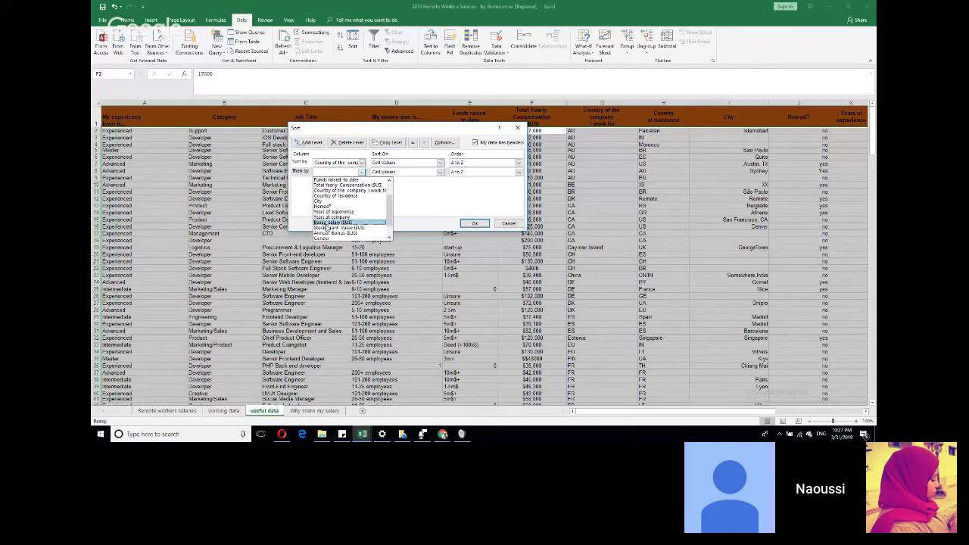
pyautogui.click(339, 223)
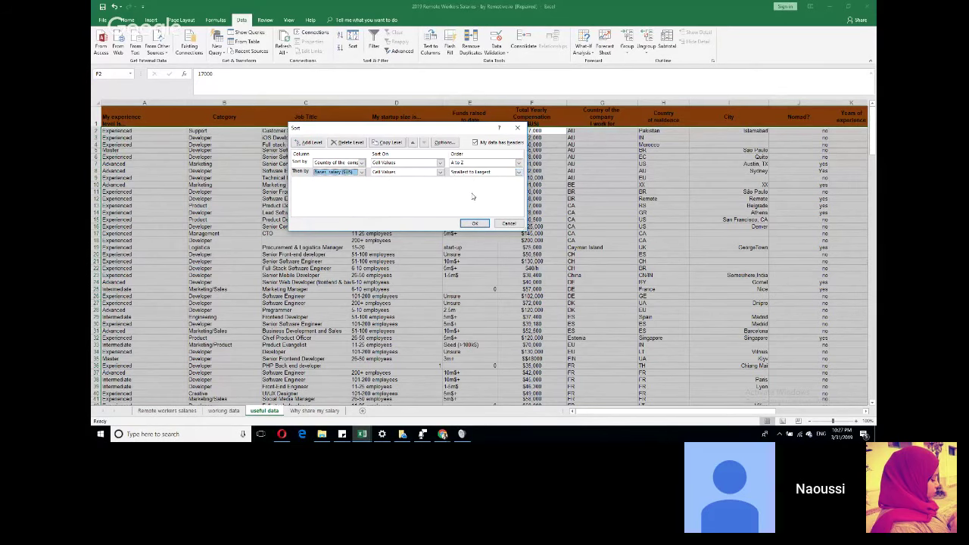
pyautogui.click(473, 223)
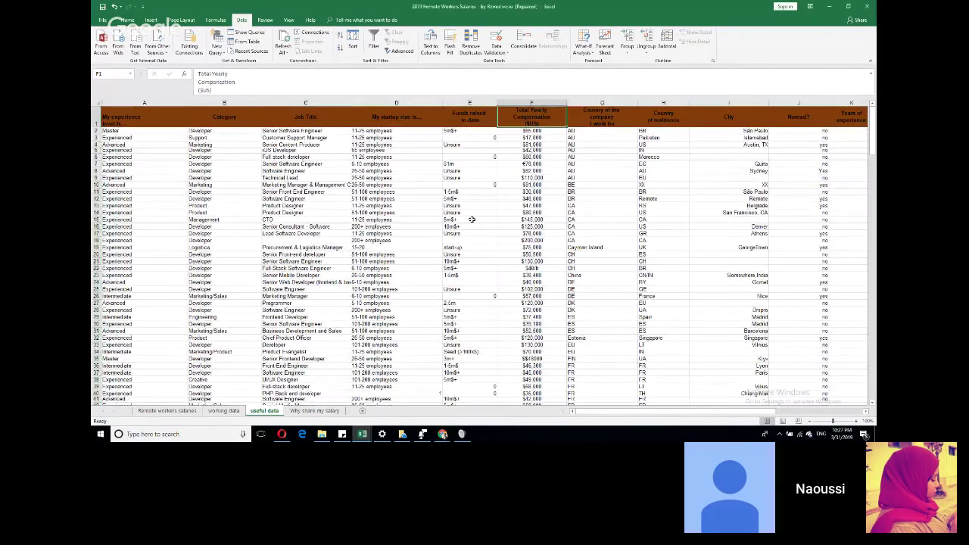
pyautogui.scroll(-2, 368, 183)
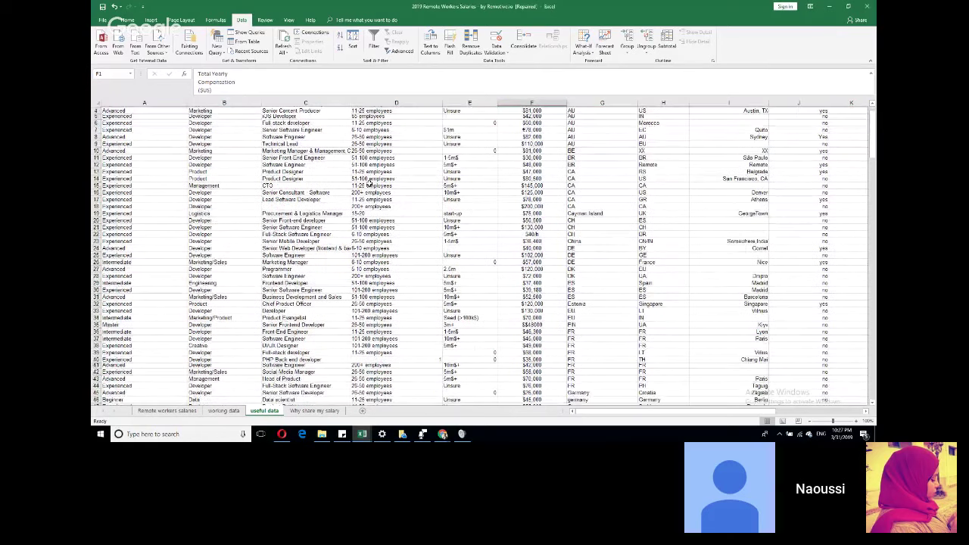
pyautogui.scroll(2, 369, 182)
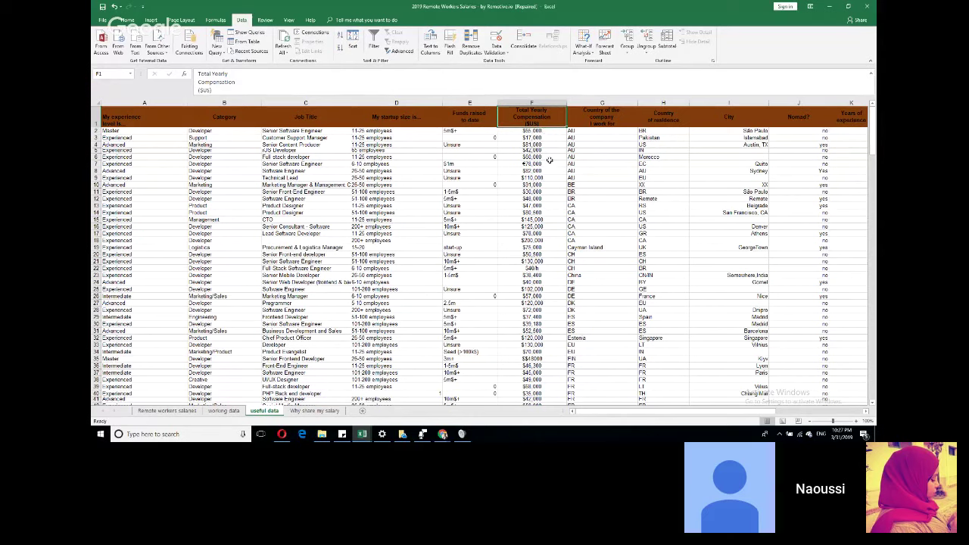
# Step: Make Total Yearly Compensation the second sort level, Smallest to Largest, after company country
pyautogui.click(353, 41)
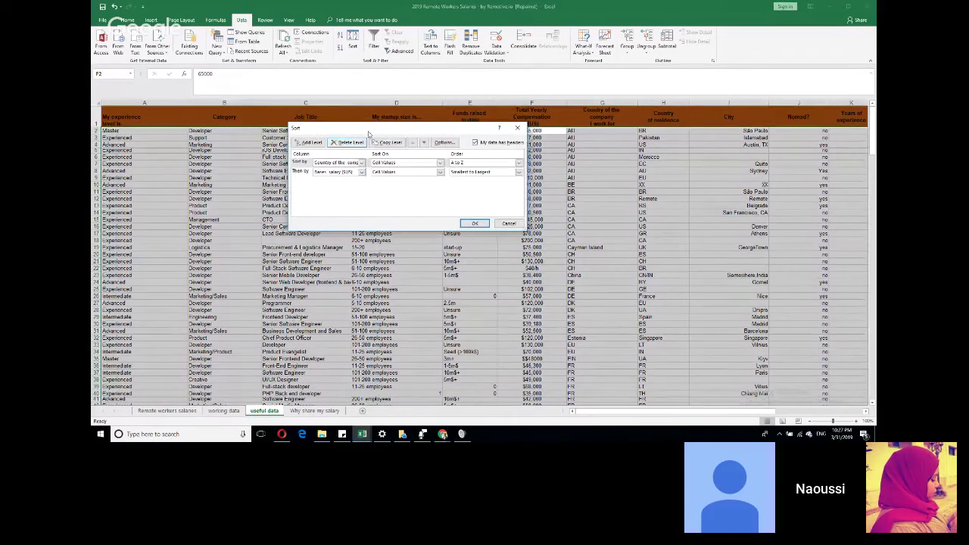
pyautogui.moveTo(369, 133); pyautogui.dragTo(361, 166)
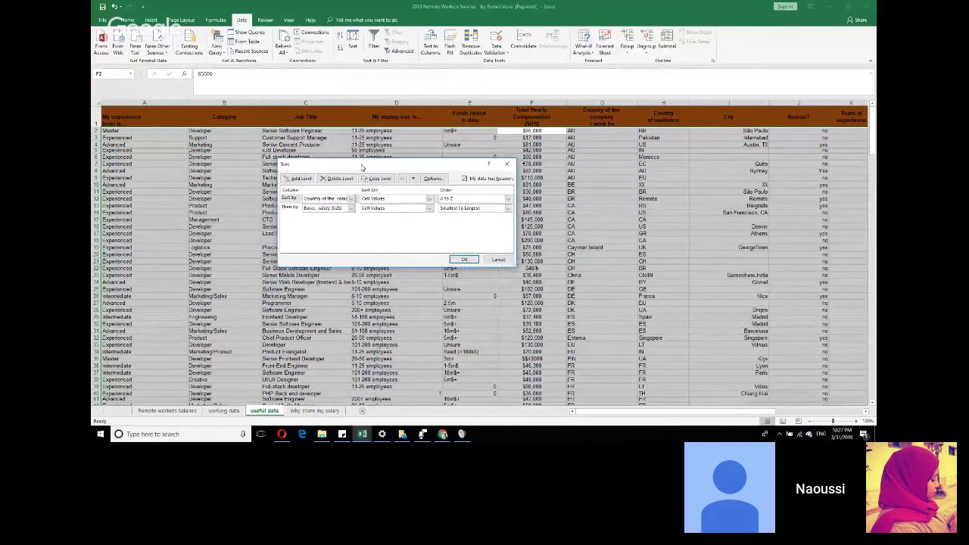
pyautogui.click(350, 208)
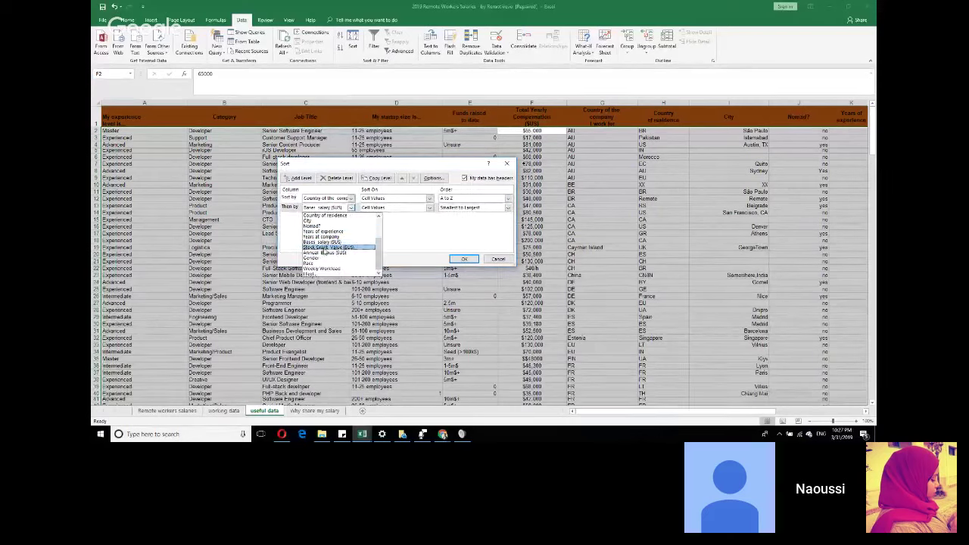
pyautogui.scroll(3, 325, 252)
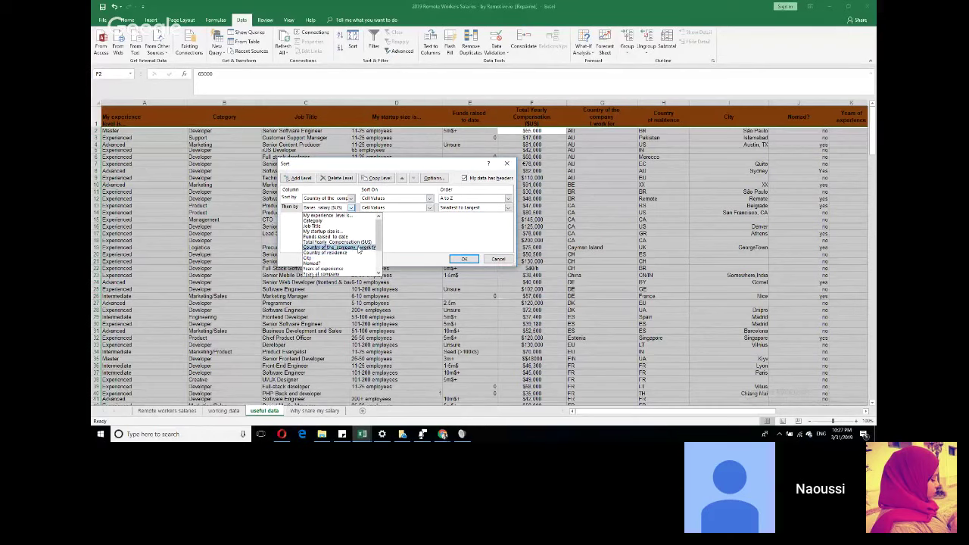
pyautogui.click(344, 242)
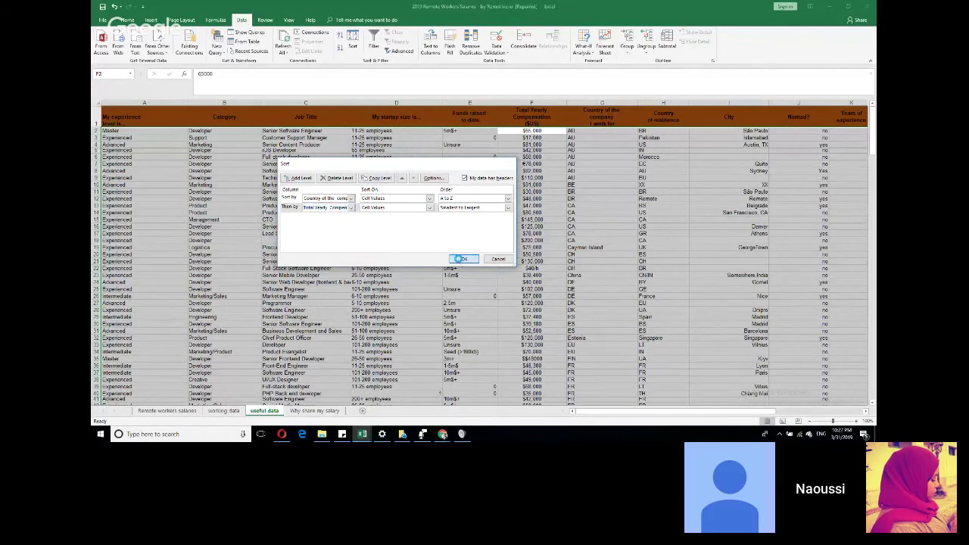
pyautogui.click(461, 259)
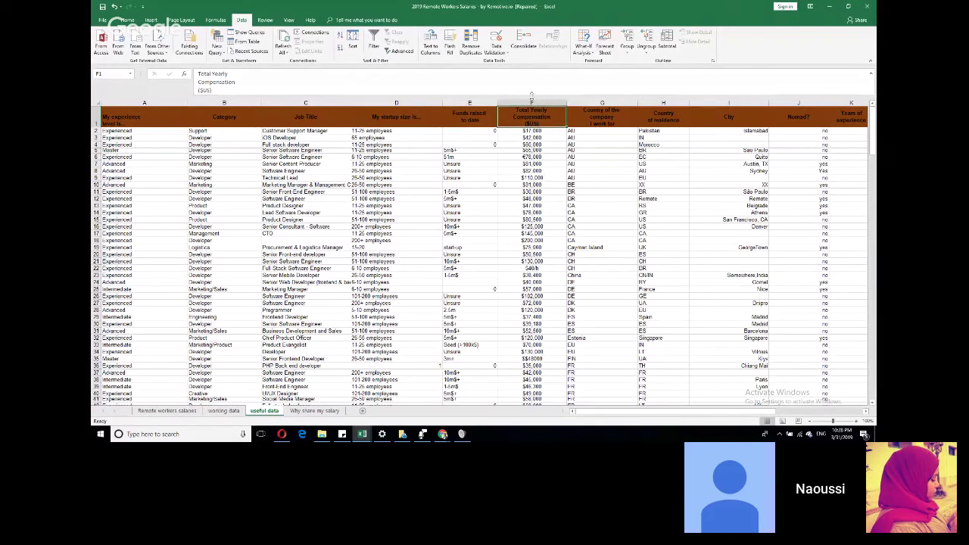
pyautogui.click(353, 38)
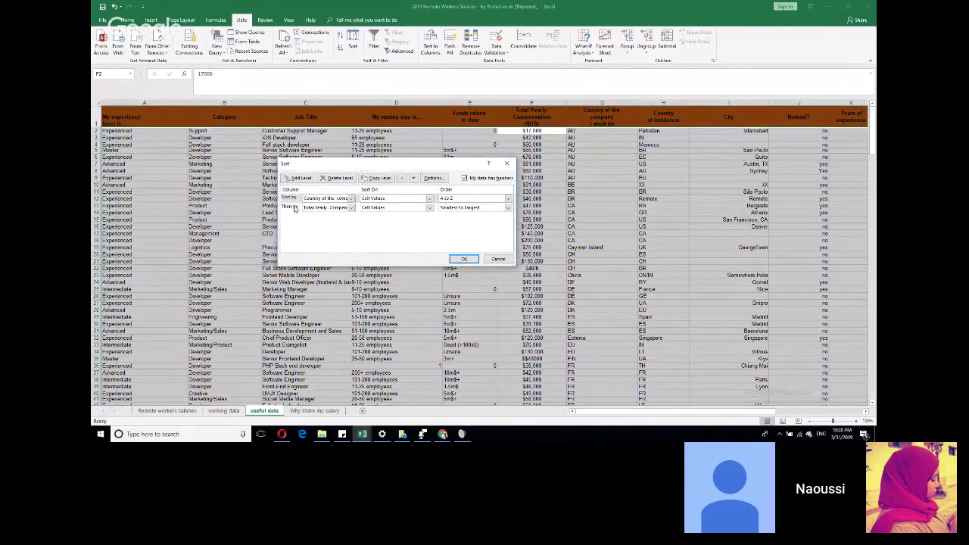
pyautogui.click(336, 208)
pyautogui.click(295, 213)
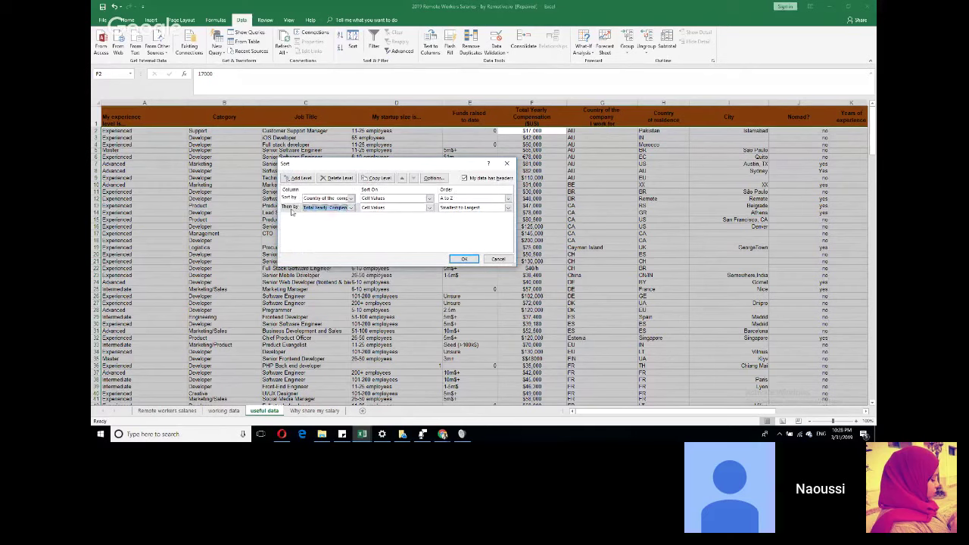
pyautogui.click(292, 208)
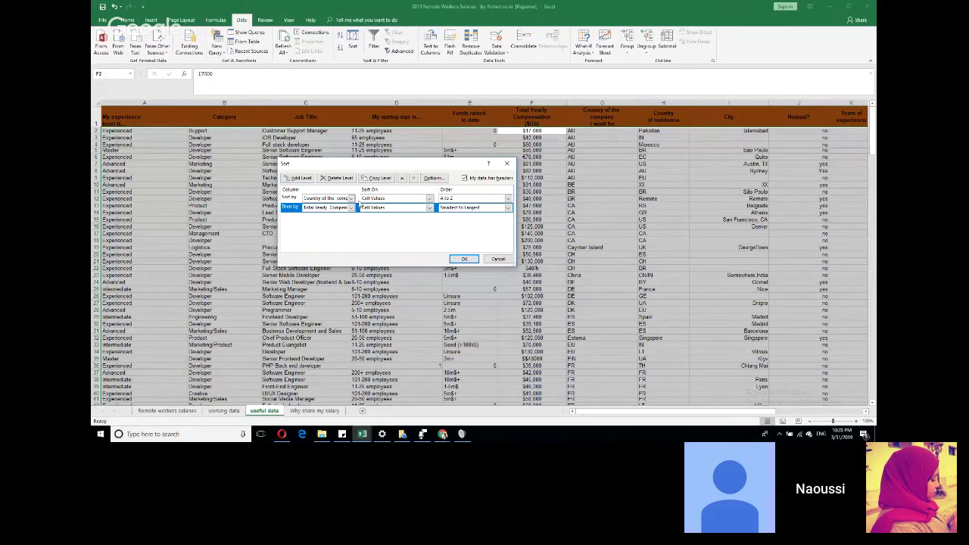
pyautogui.click(309, 180)
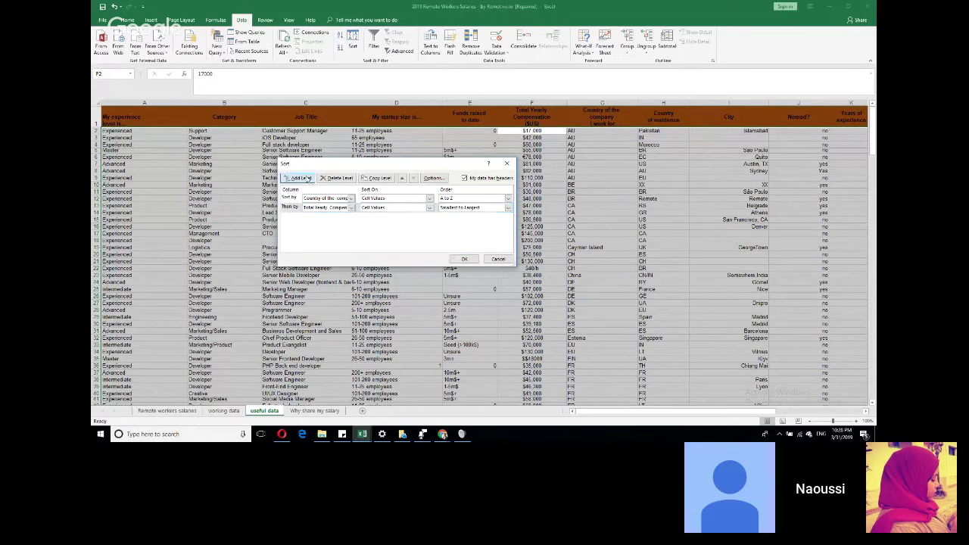
pyautogui.click(291, 207)
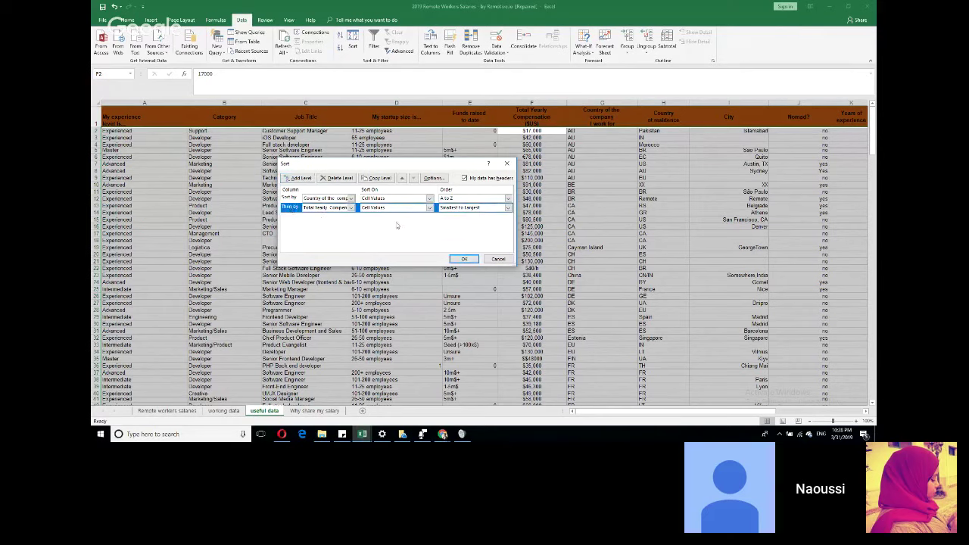
pyautogui.click(402, 178)
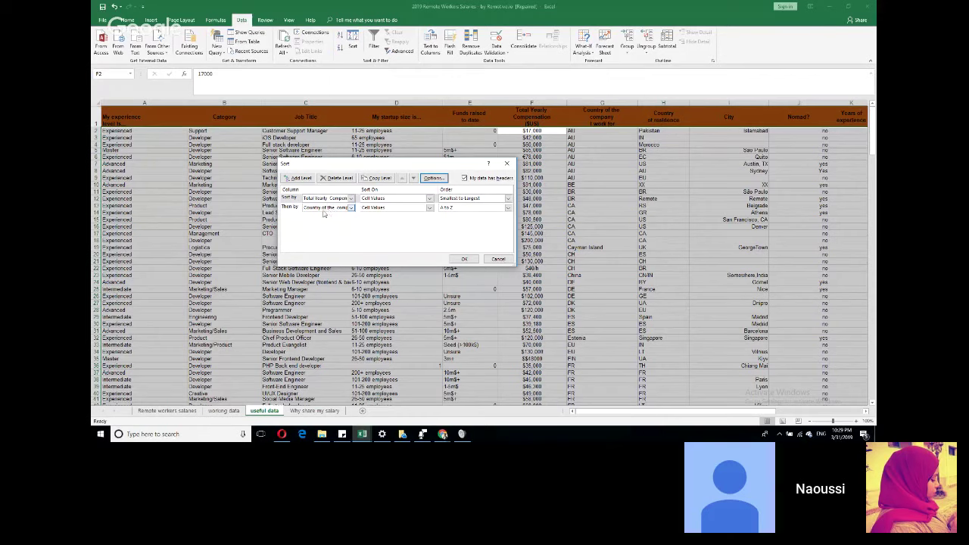
pyautogui.click(462, 258)
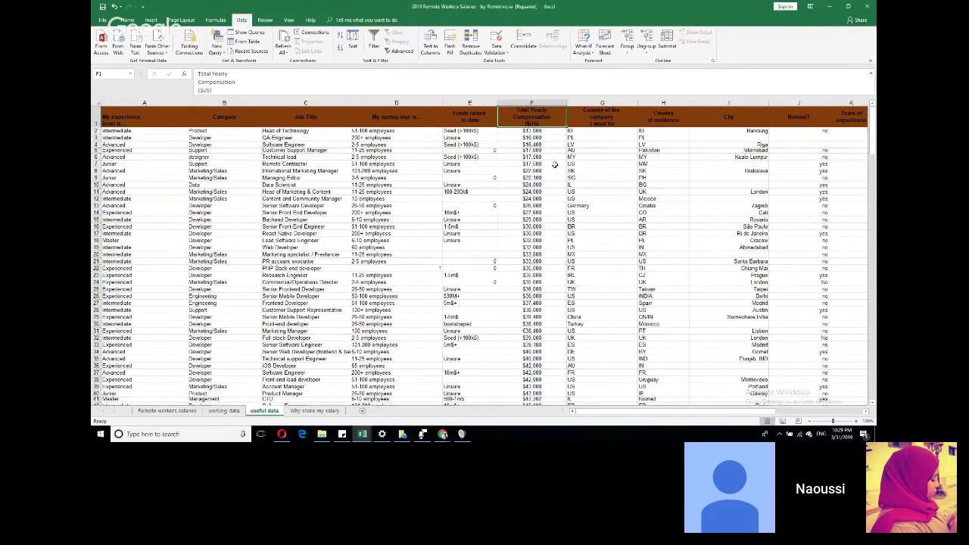
pyautogui.click(531, 130)
pyautogui.click(353, 42)
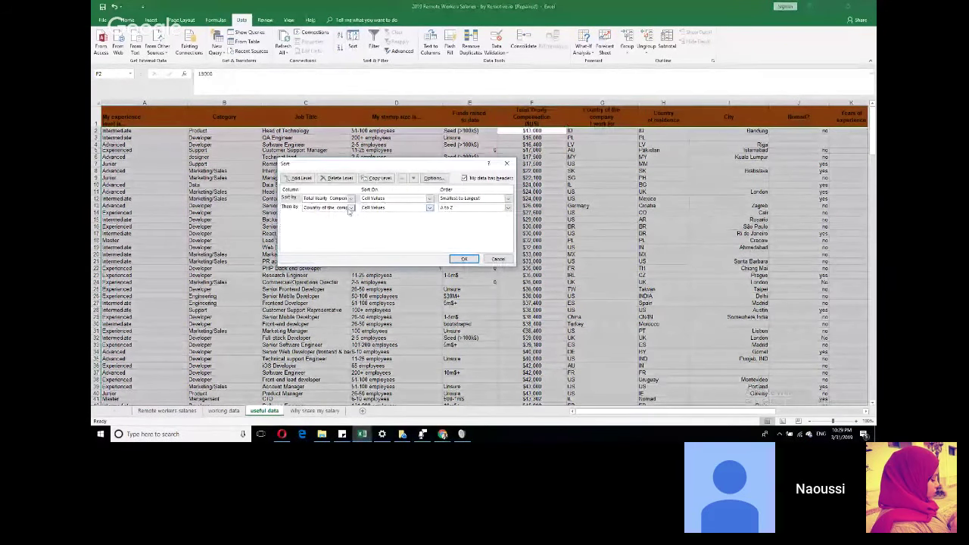
pyautogui.click(413, 178)
pyautogui.click(464, 259)
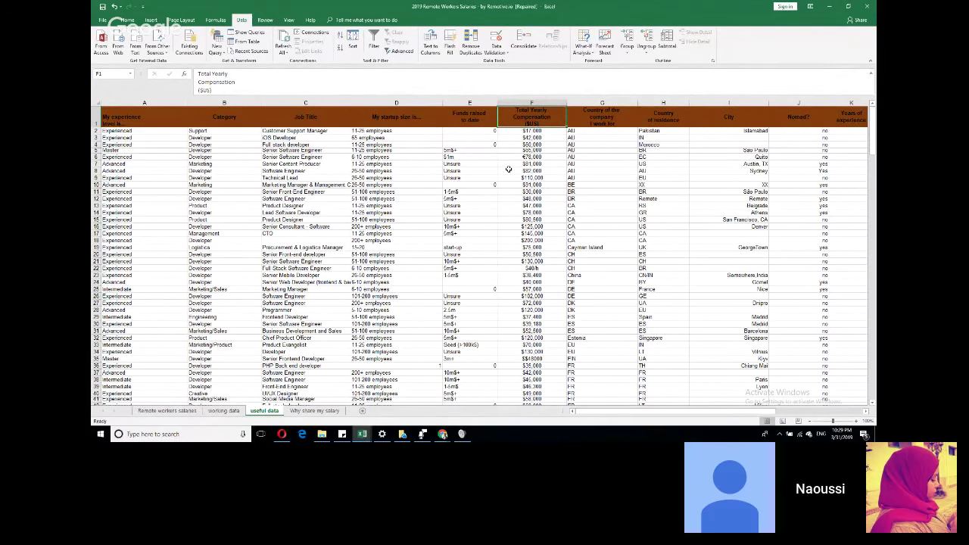
pyautogui.scroll(-1, 509, 169)
pyautogui.scroll(1, 508, 169)
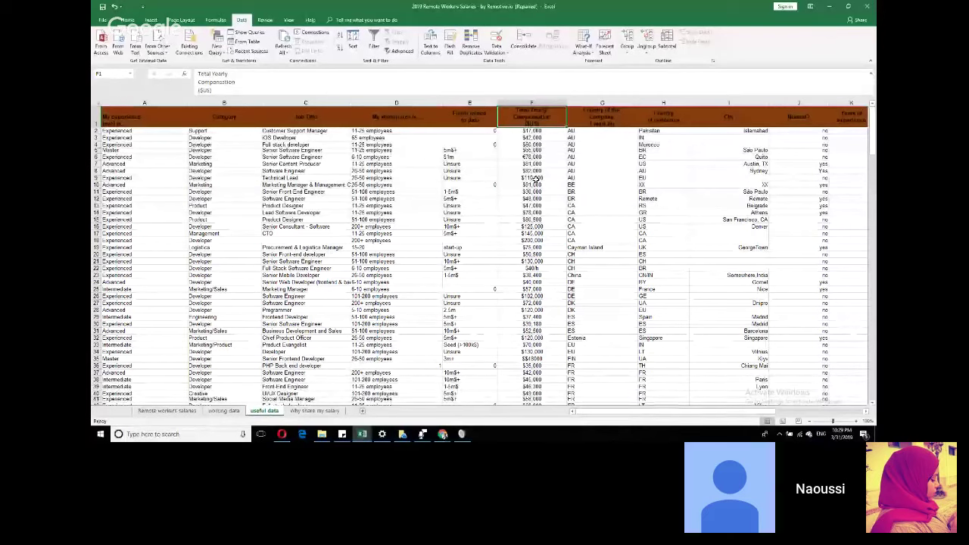
pyautogui.click(536, 178)
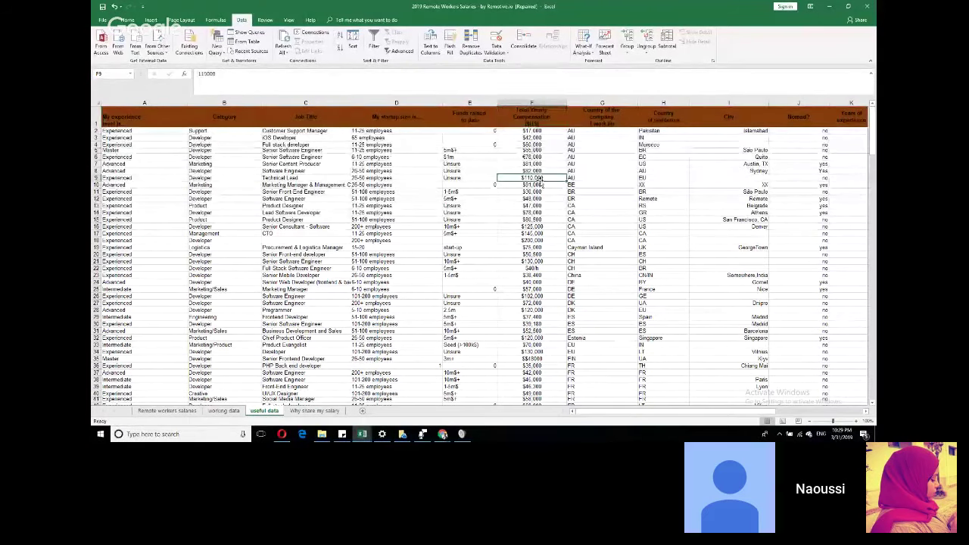
pyautogui.click(97, 177)
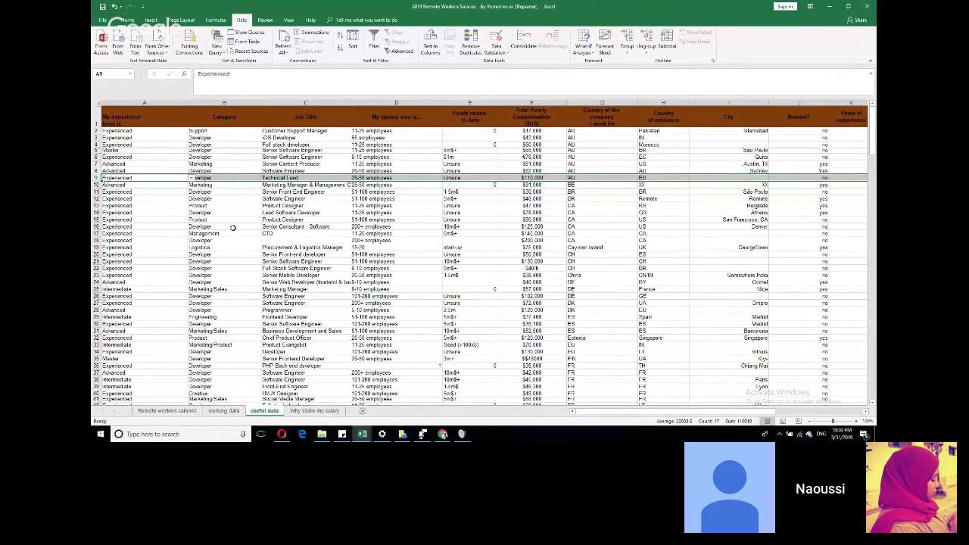
pyautogui.scroll(-5, 194, 247)
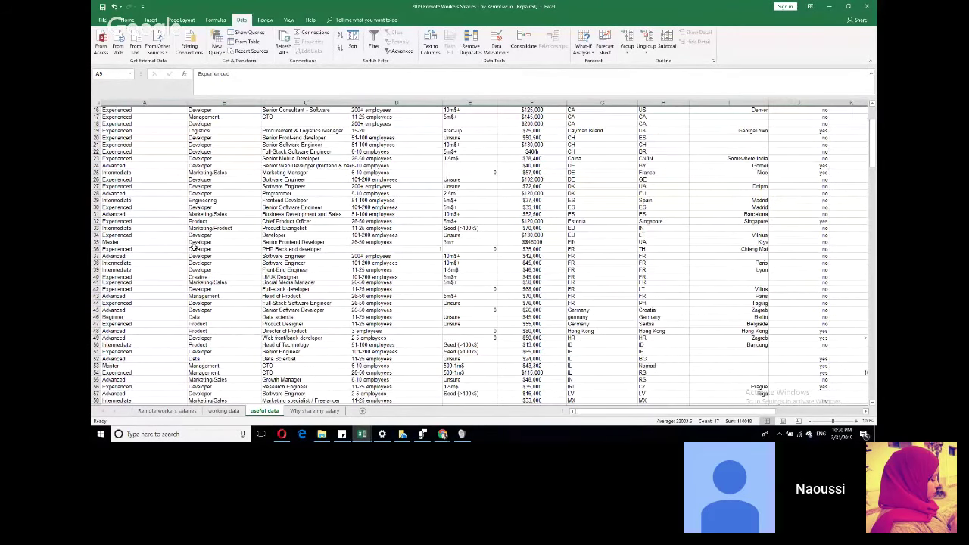
pyautogui.scroll(5, 194, 247)
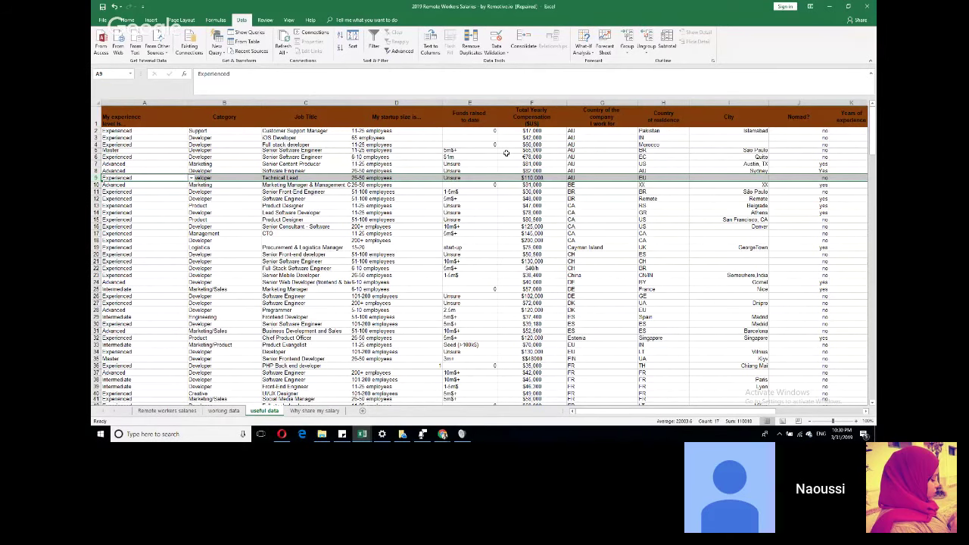
pyautogui.scroll(-20, 506, 153)
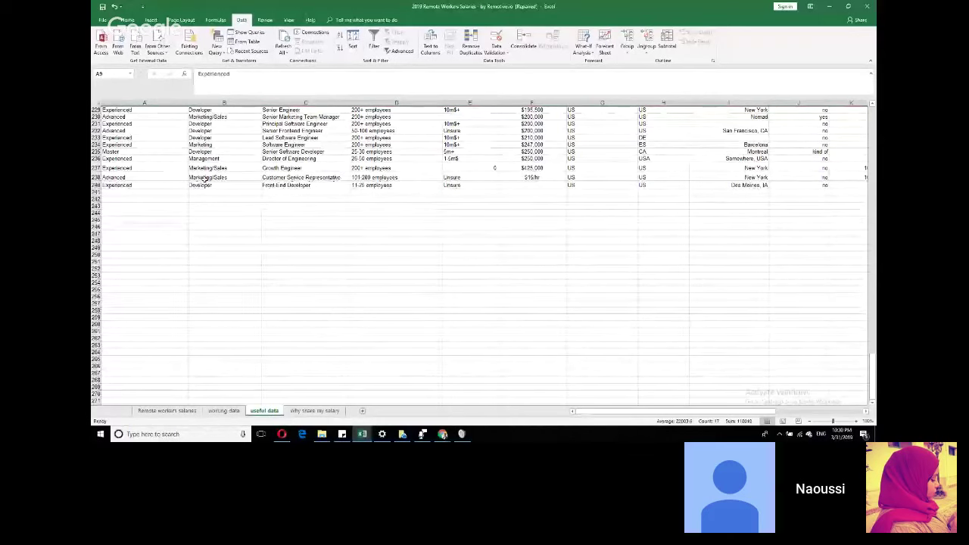
pyautogui.moveTo(97, 178); pyautogui.dragTo(95, 214)
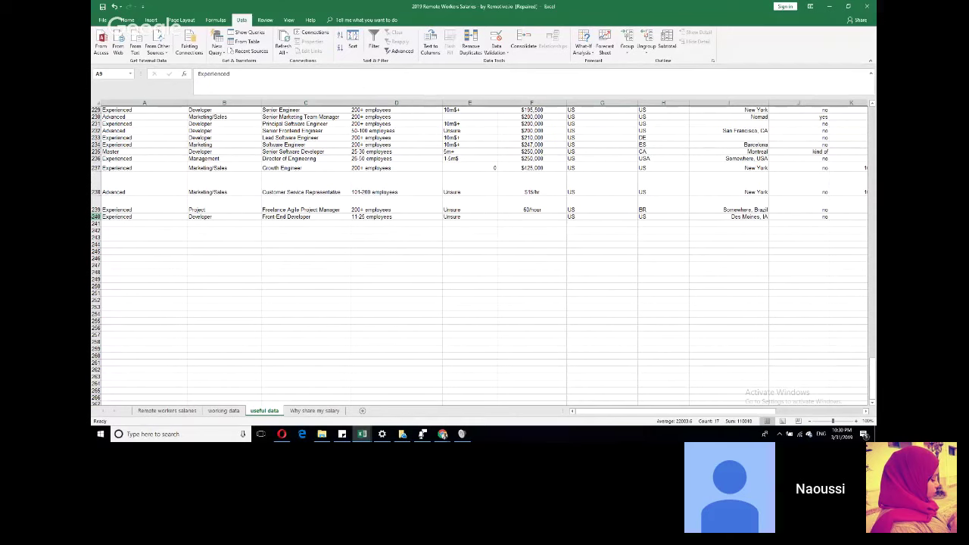
pyautogui.scroll(11, 133, 207)
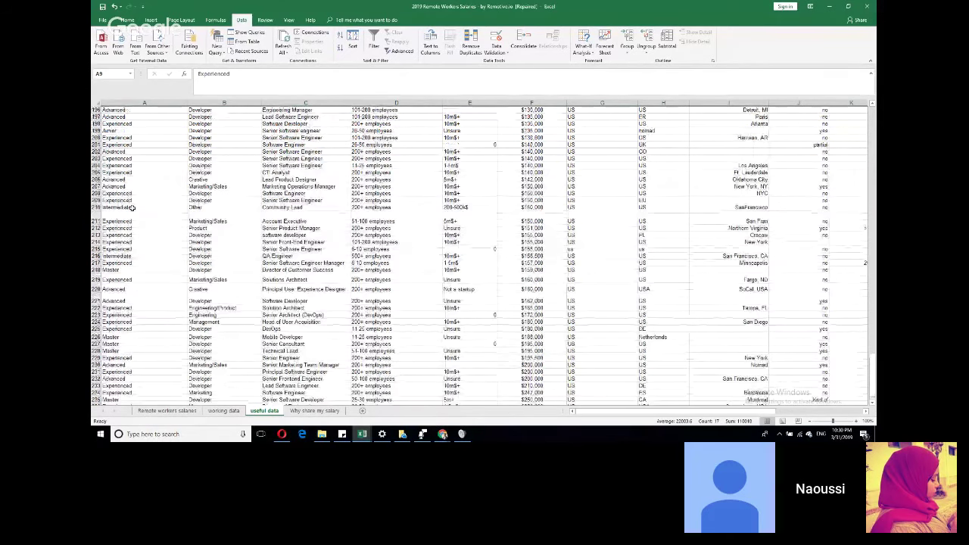
pyautogui.scroll(20, 132, 207)
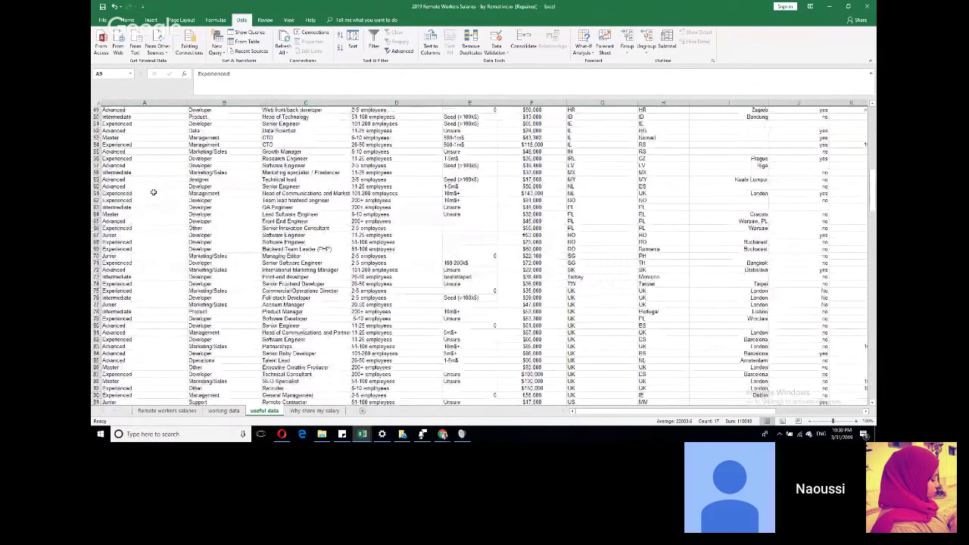
pyautogui.scroll(12, 155, 187)
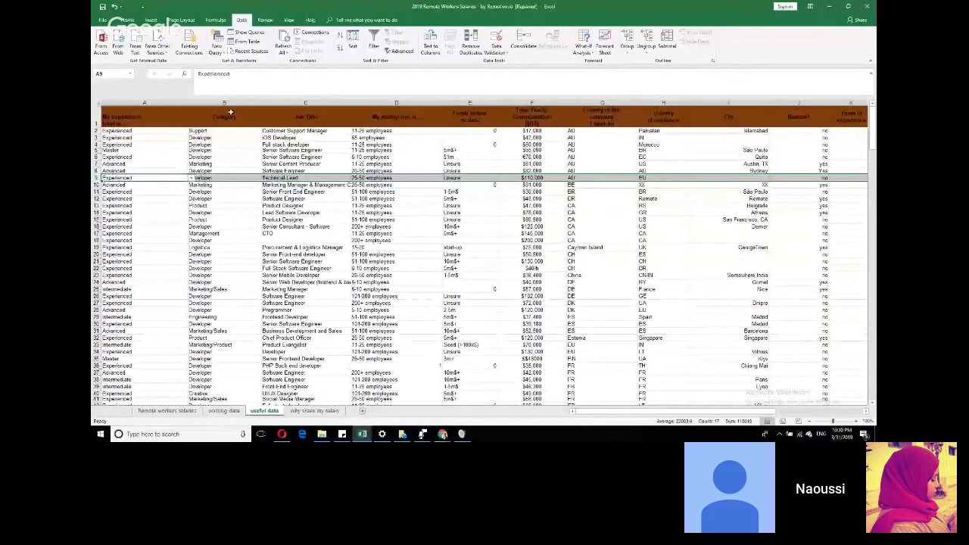
pyautogui.scroll(-11, 317, 230)
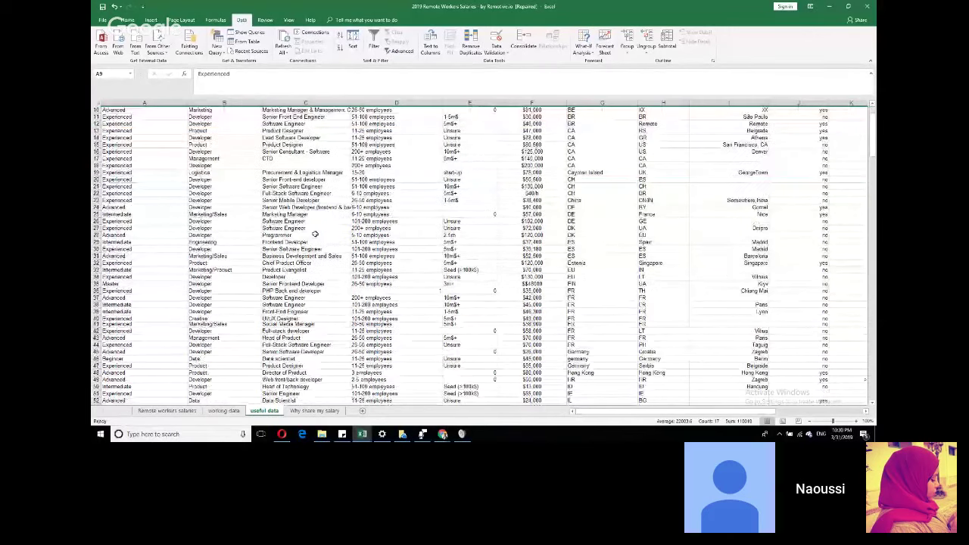
pyautogui.scroll(11, 317, 229)
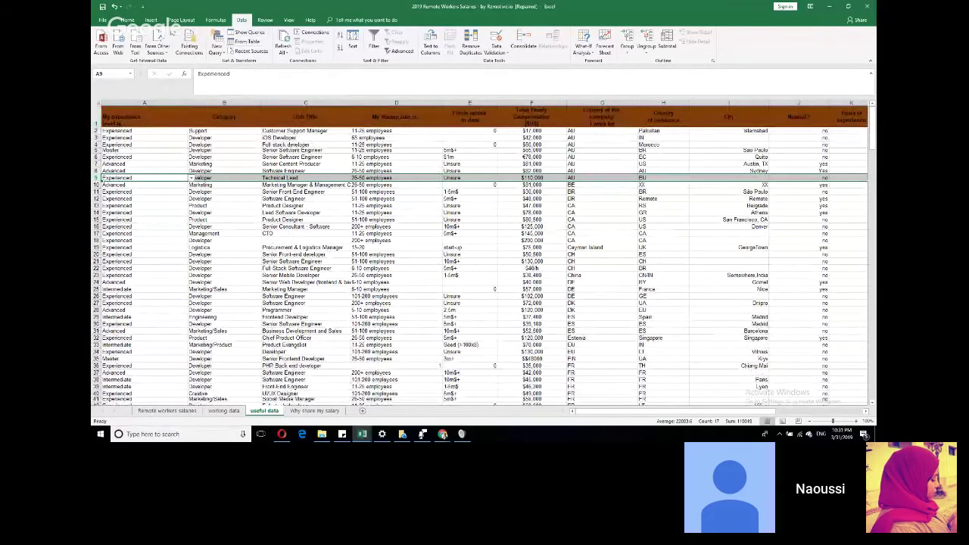
# Step: Freeze the top header row using View > Freeze Panes > Freeze Top Row
pyautogui.click(267, 22)
pyautogui.click(289, 21)
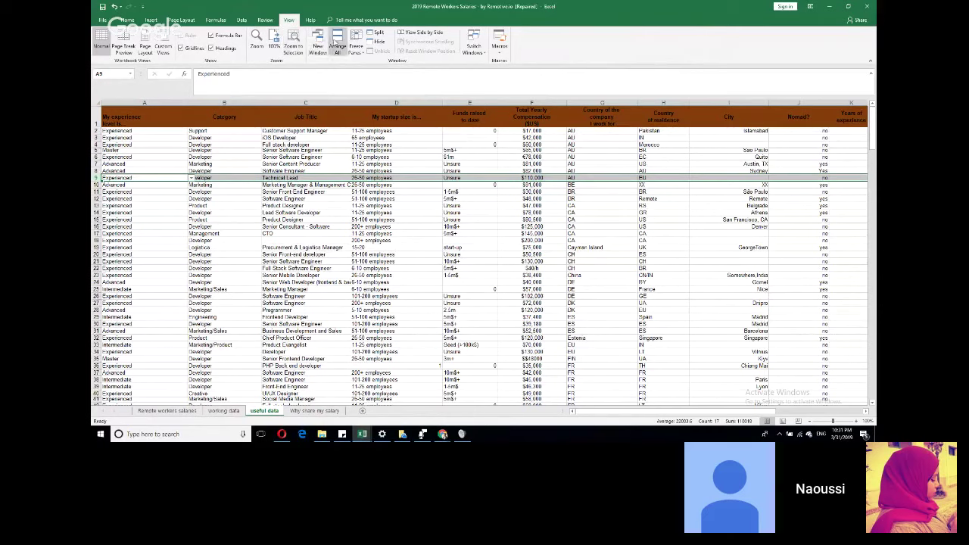
pyautogui.click(357, 47)
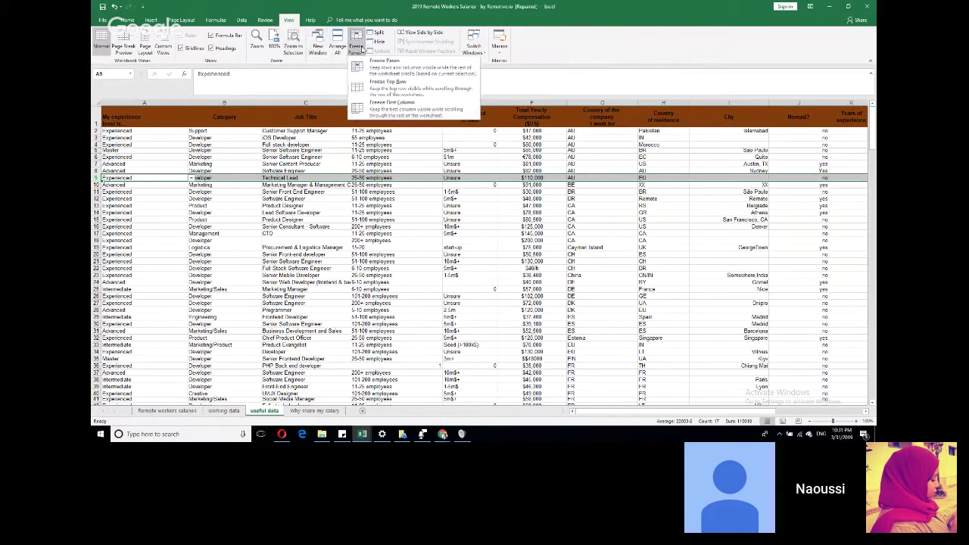
pyautogui.click(373, 88)
# Step: Scroll down to row 240 and back to confirm the header row stays visible
pyautogui.scroll(-20, 356, 180)
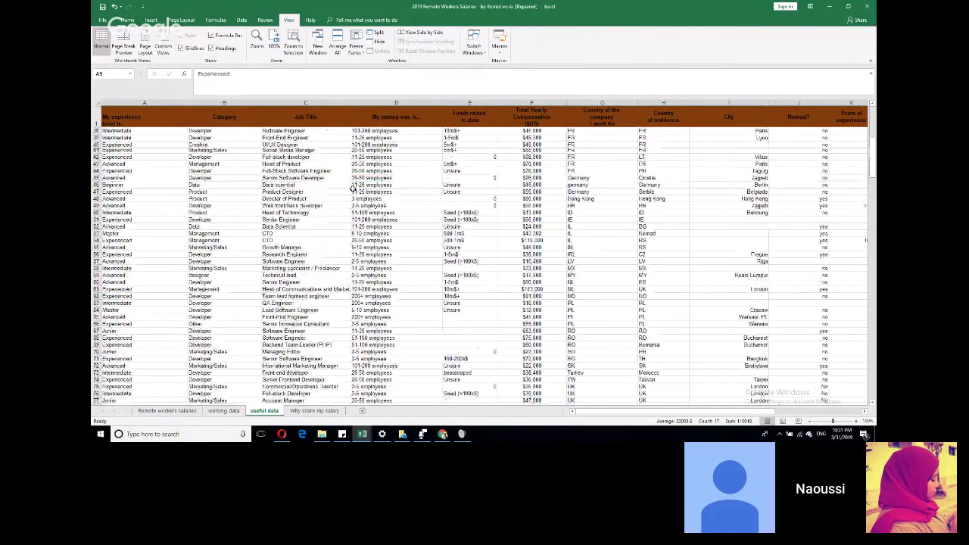
pyautogui.scroll(-20, 356, 181)
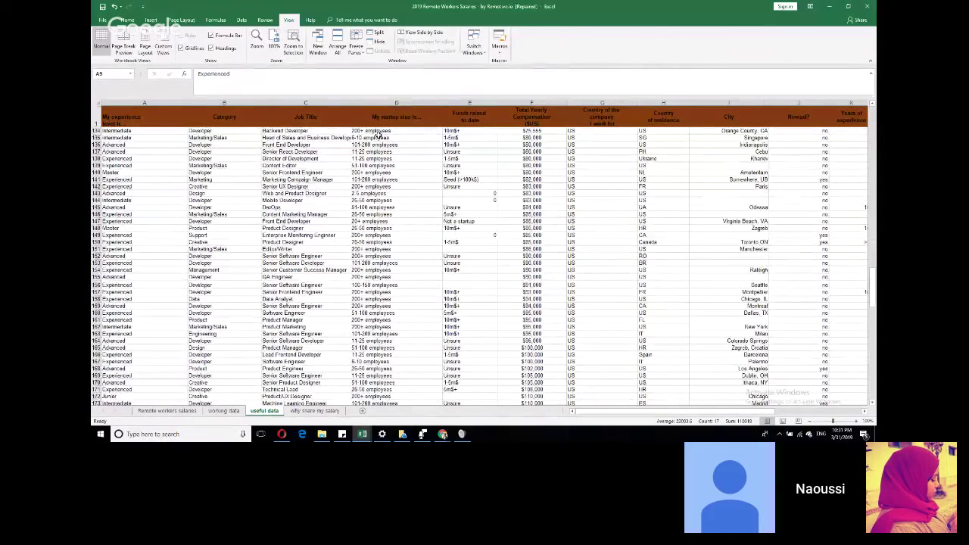
pyautogui.scroll(-9, 377, 137)
pyautogui.scroll(20, 395, 193)
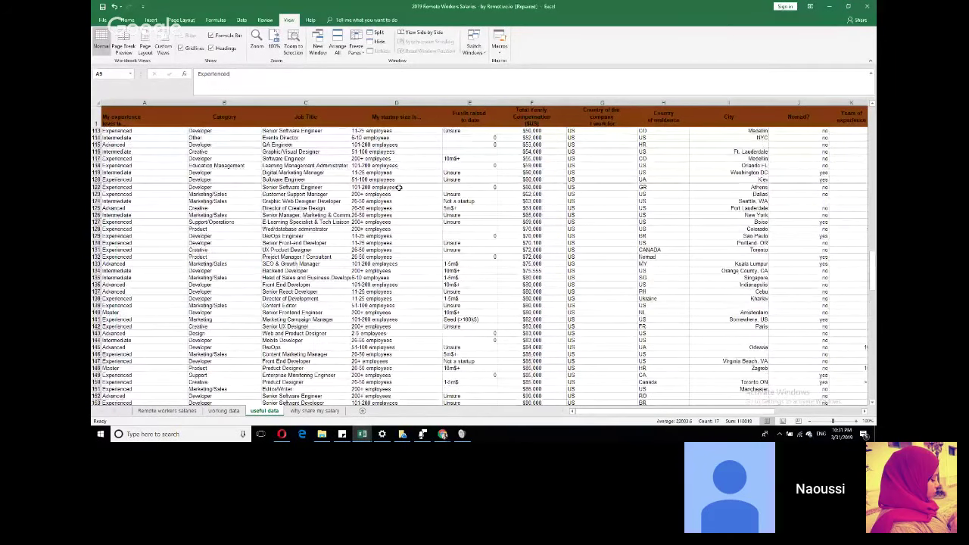
pyautogui.scroll(-20, 396, 187)
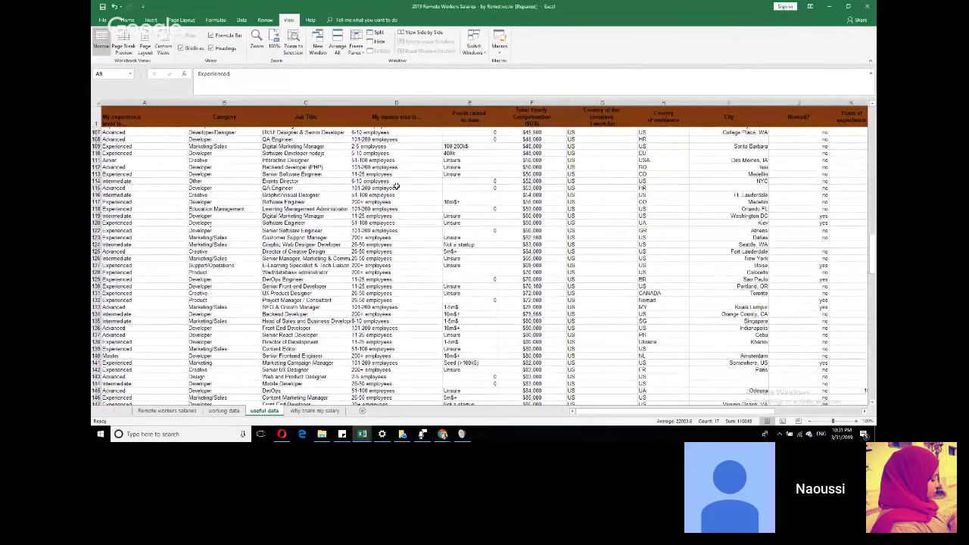
pyautogui.scroll(-6, 396, 187)
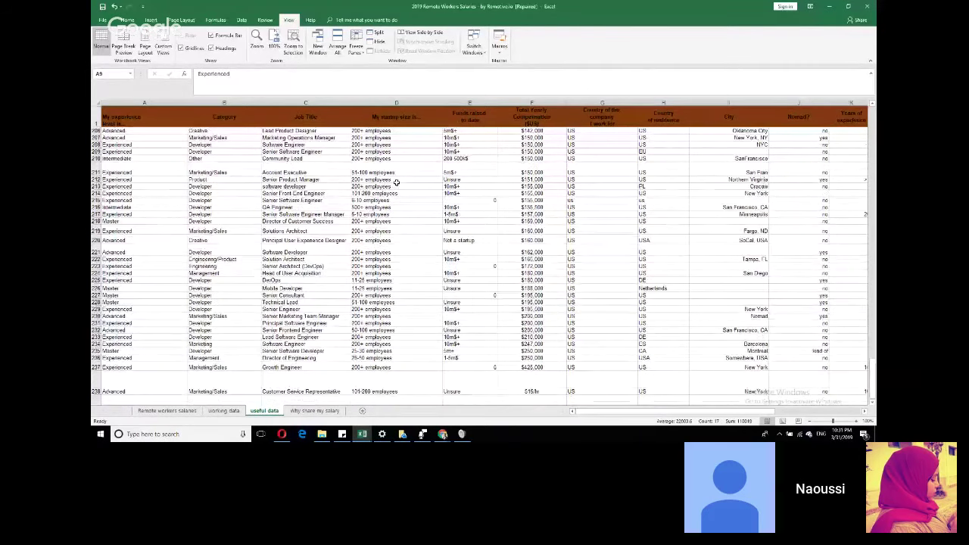
pyautogui.scroll(2, 396, 182)
pyautogui.scroll(-6, 396, 182)
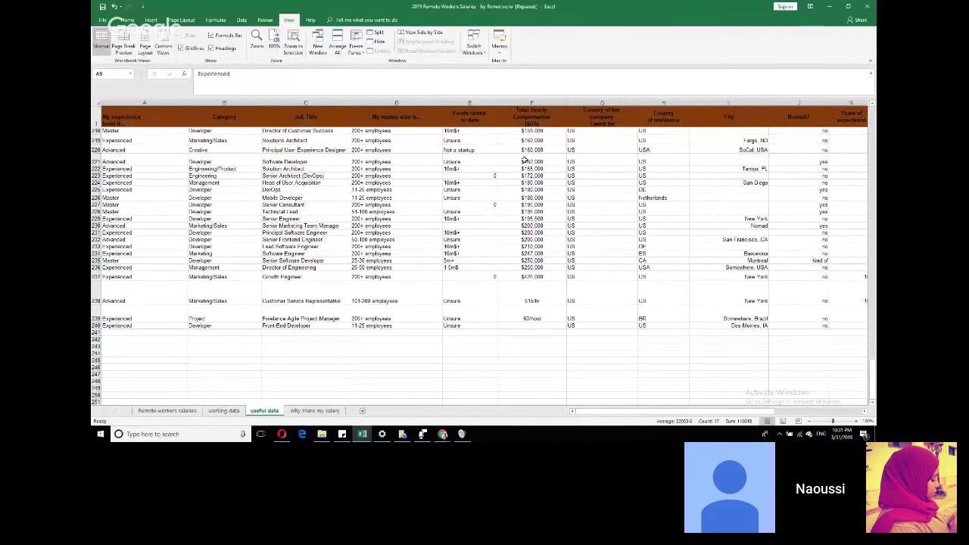
pyautogui.scroll(-3, 526, 159)
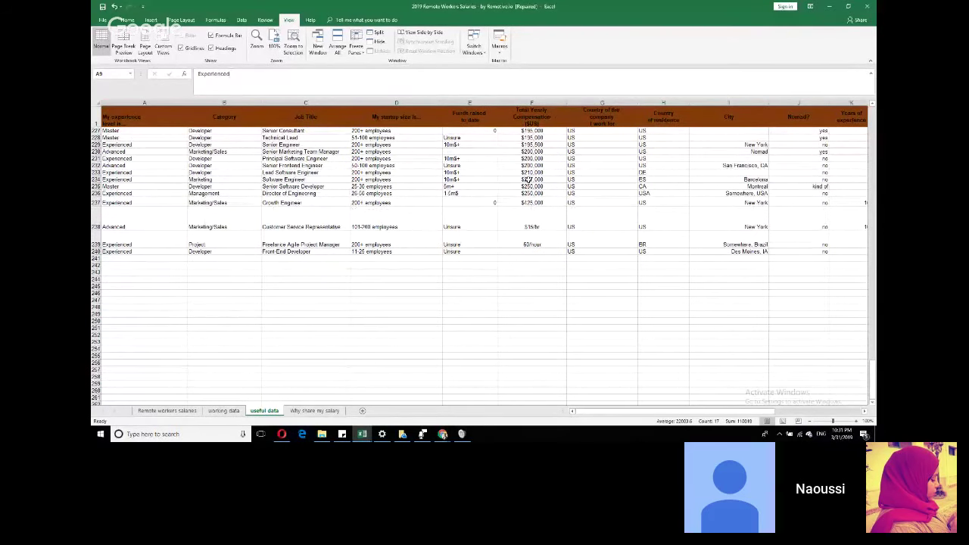
pyautogui.scroll(2, 528, 182)
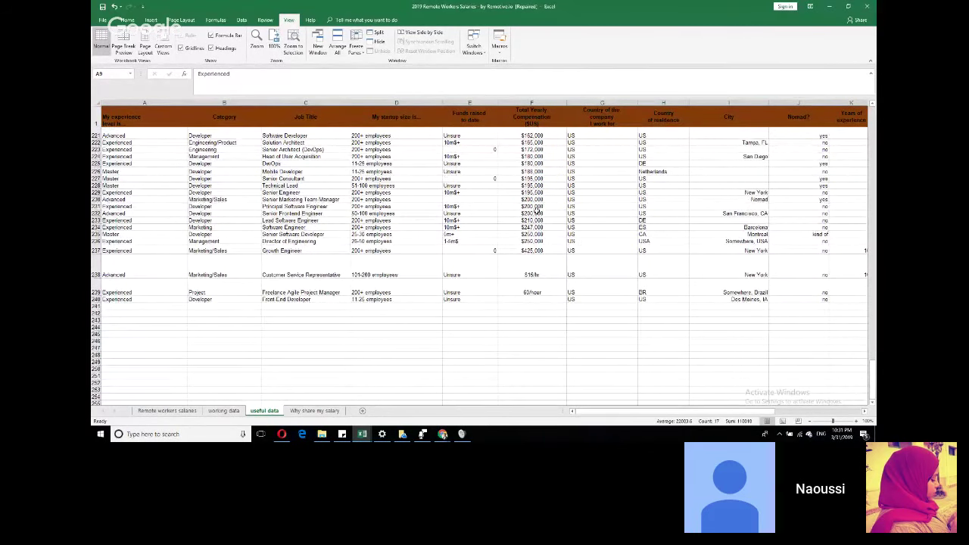
pyautogui.scroll(3, 539, 206)
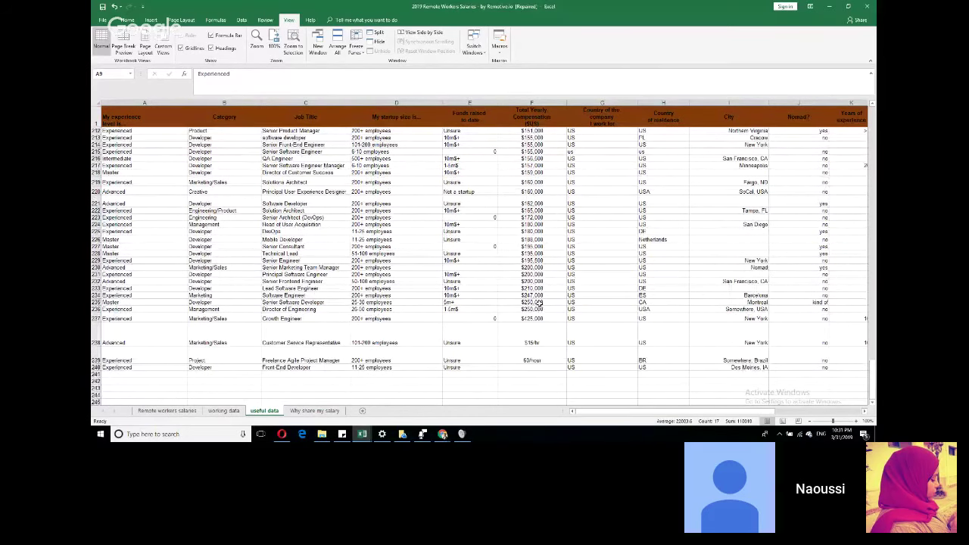
pyautogui.scroll(7, 528, 194)
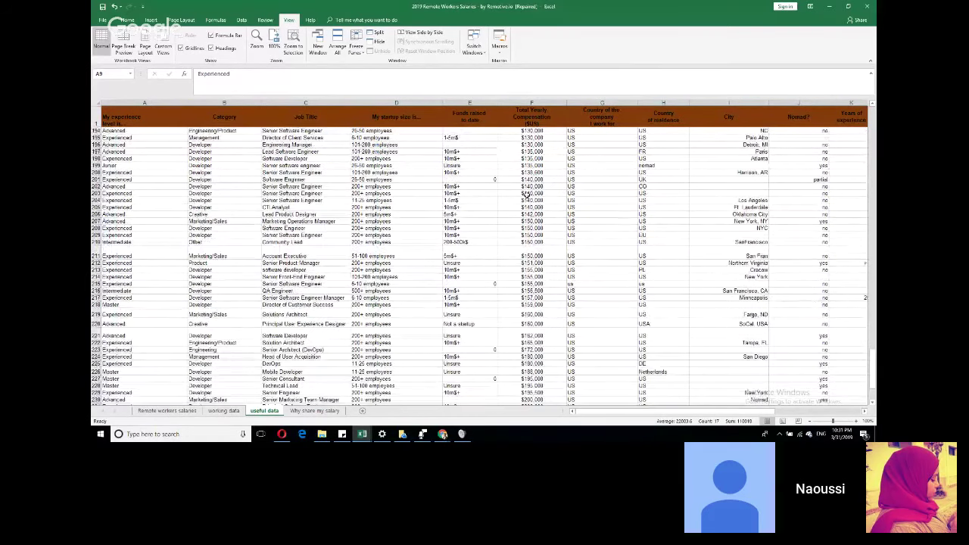
pyautogui.scroll(20, 526, 280)
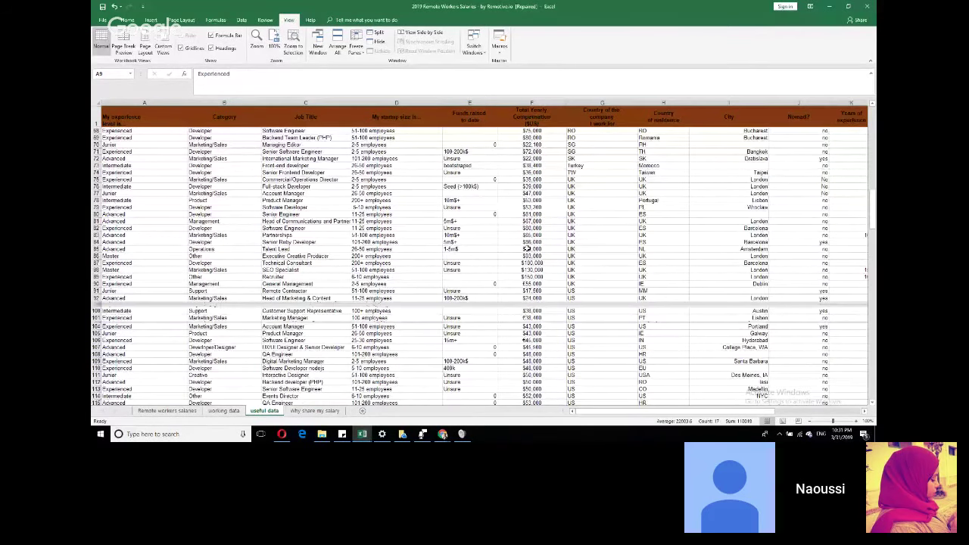
pyautogui.scroll(17, 528, 248)
pyautogui.scroll(-3, 530, 240)
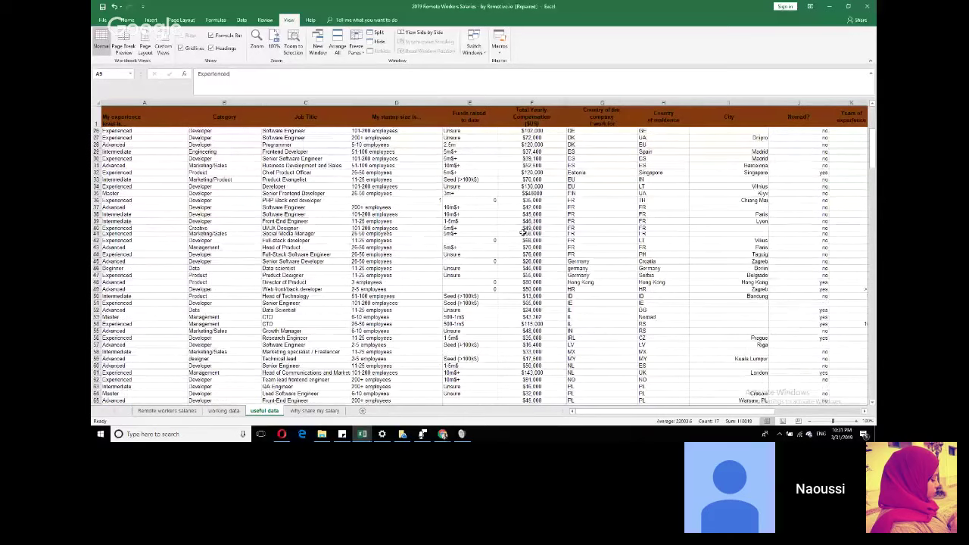
pyautogui.scroll(8, 523, 233)
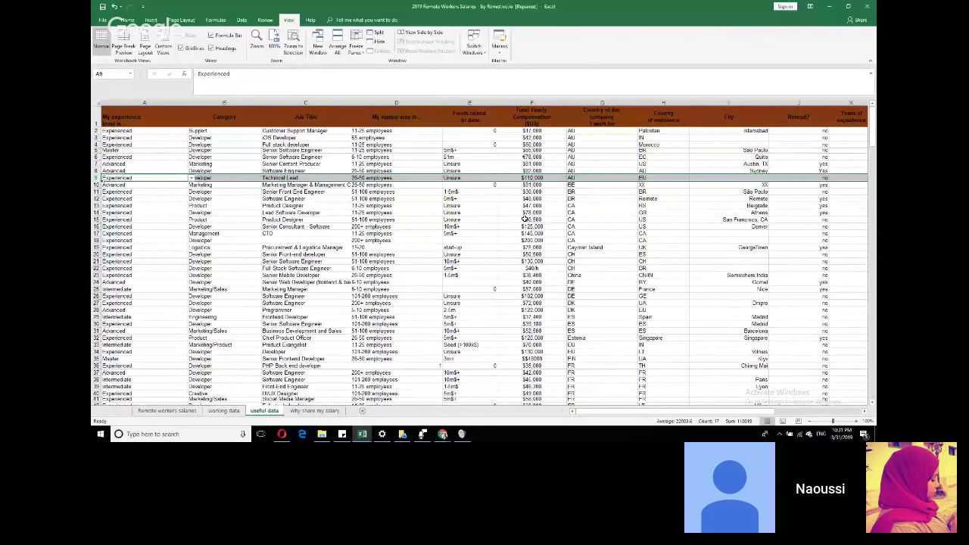
pyautogui.scroll(-20, 524, 219)
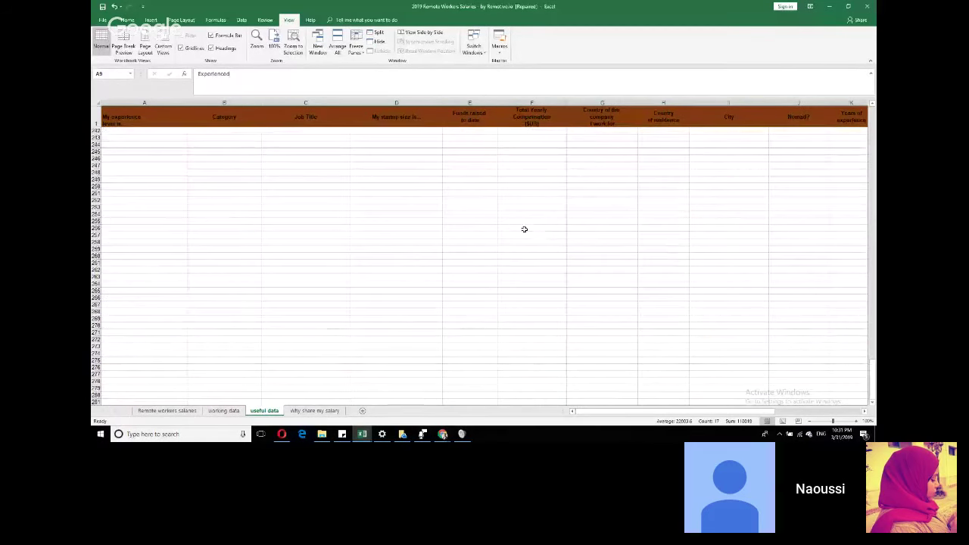
pyautogui.scroll(6, 524, 229)
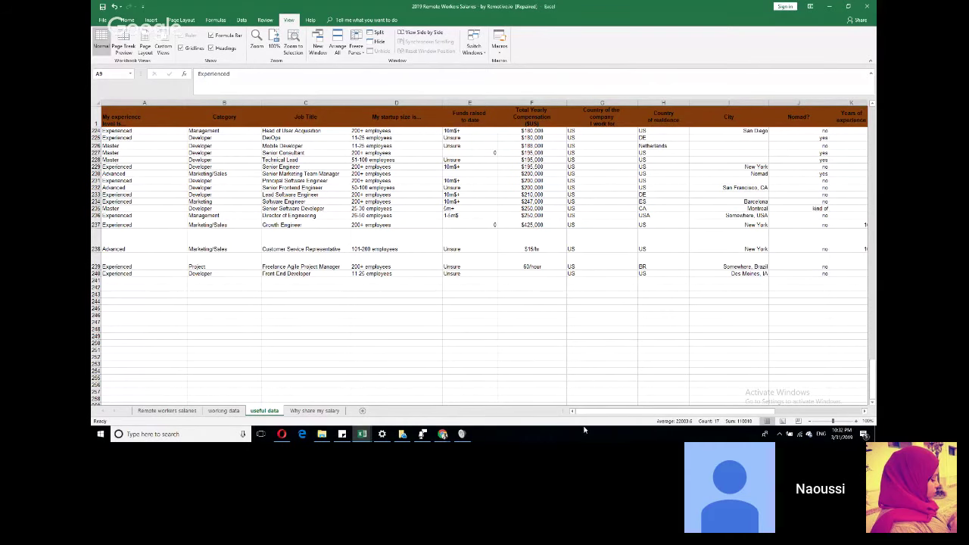
# Step: Select row 238 and clear its contents
pyautogui.moveTo(624, 415); pyautogui.dragTo(693, 401)
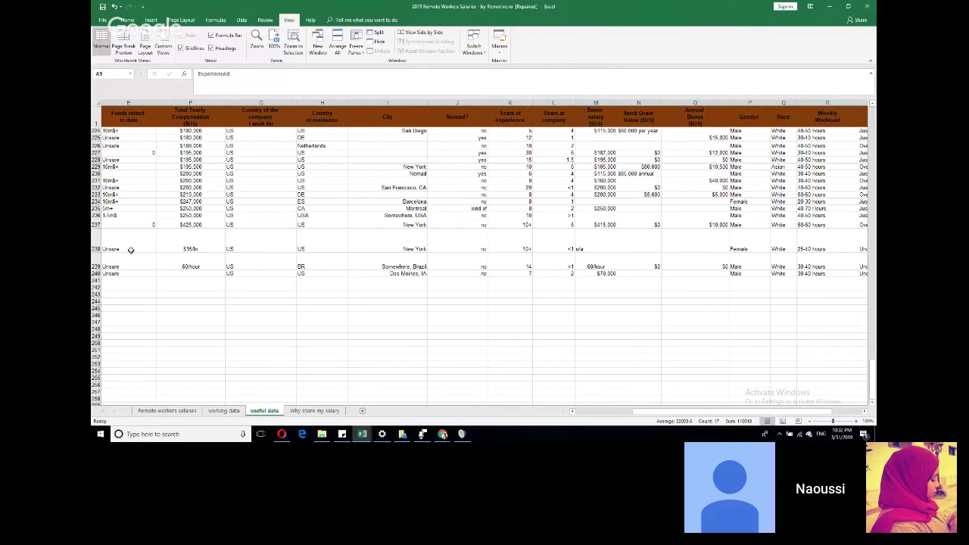
pyautogui.click(94, 263)
pyautogui.scroll(1, 103, 261)
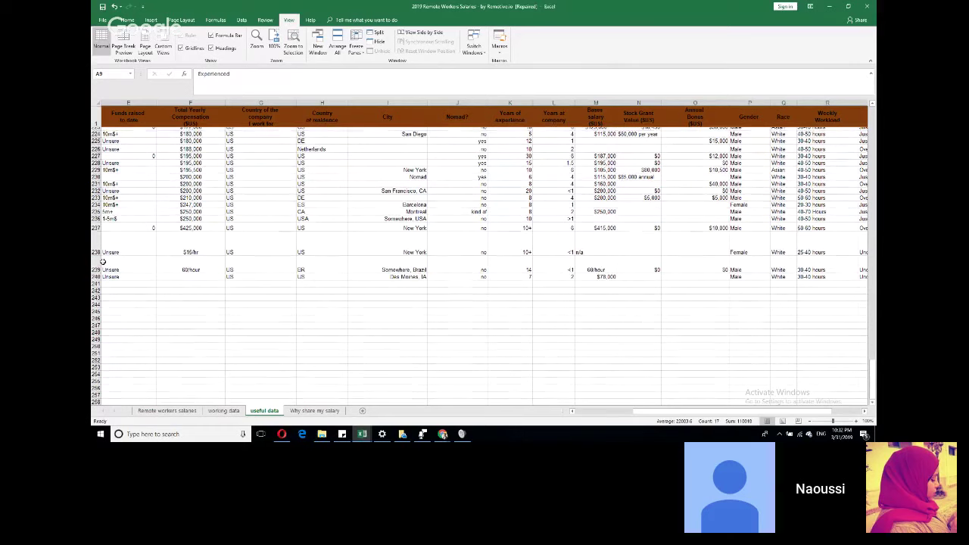
pyautogui.scroll(1, 103, 261)
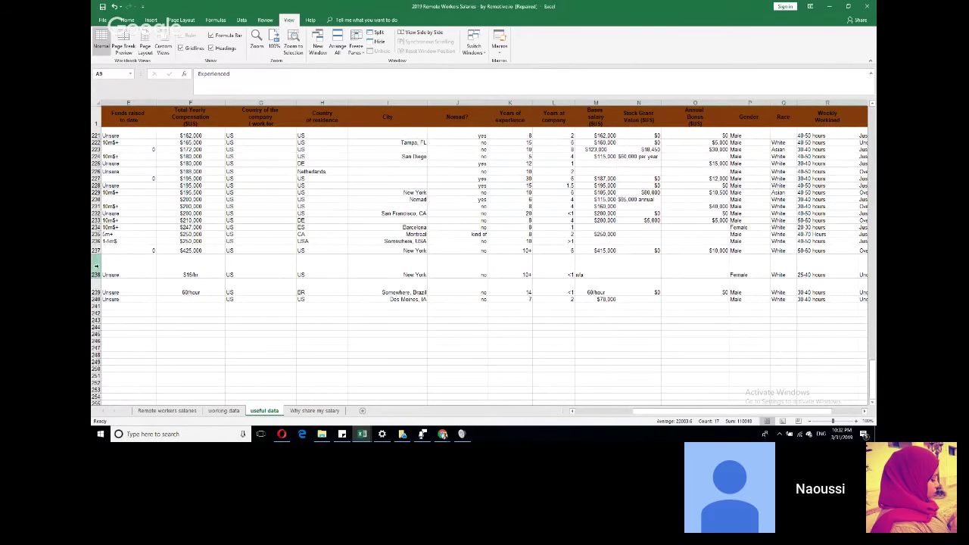
pyautogui.click(94, 265)
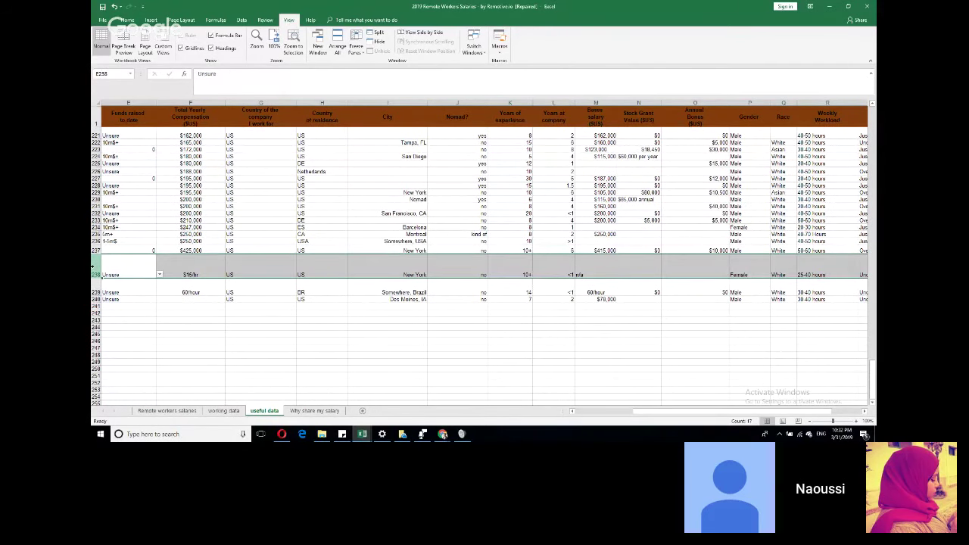
pyautogui.press('Delete')
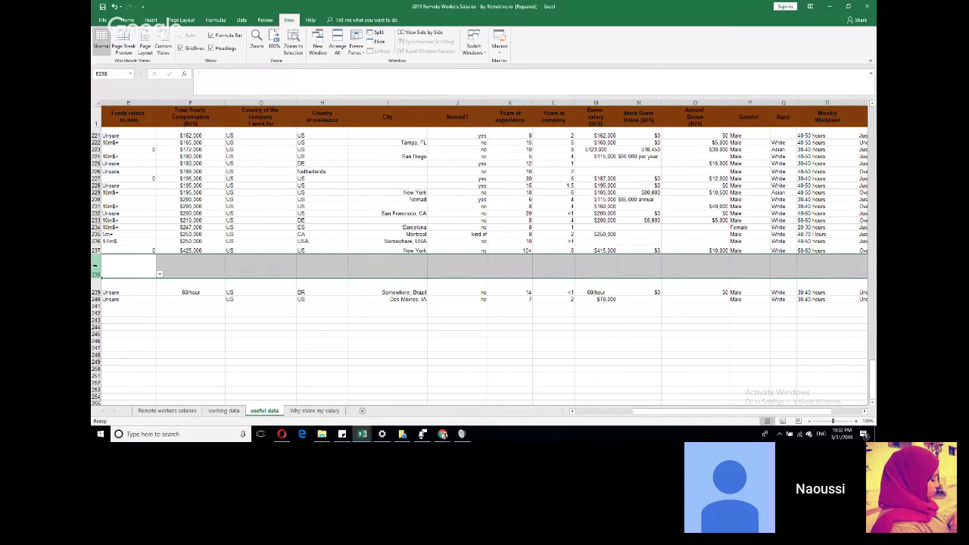
# Step: Delete row 238 repeatedly until the hourly-pay and Des Moines rows are gone
pyautogui.rightClick(94, 266)
pyautogui.click(119, 336)
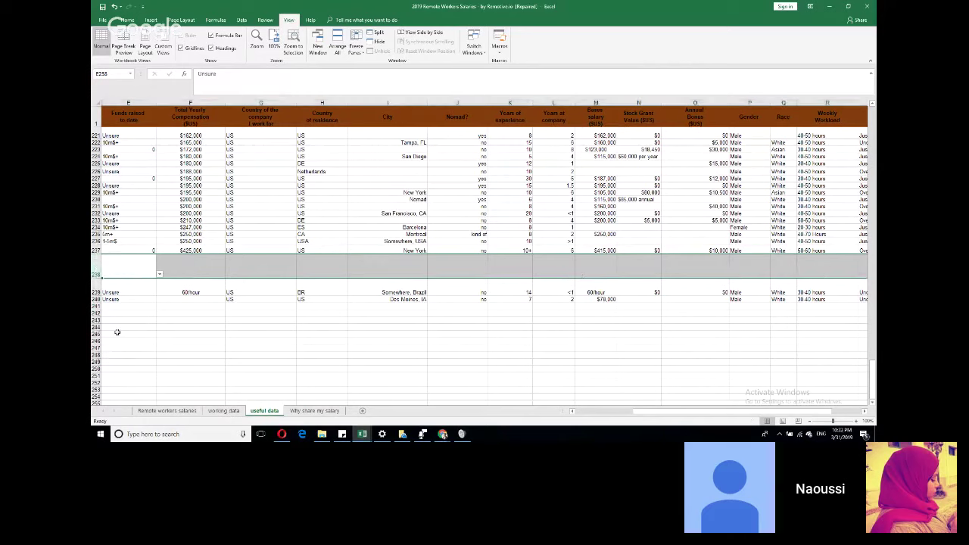
pyautogui.rightClick(93, 264)
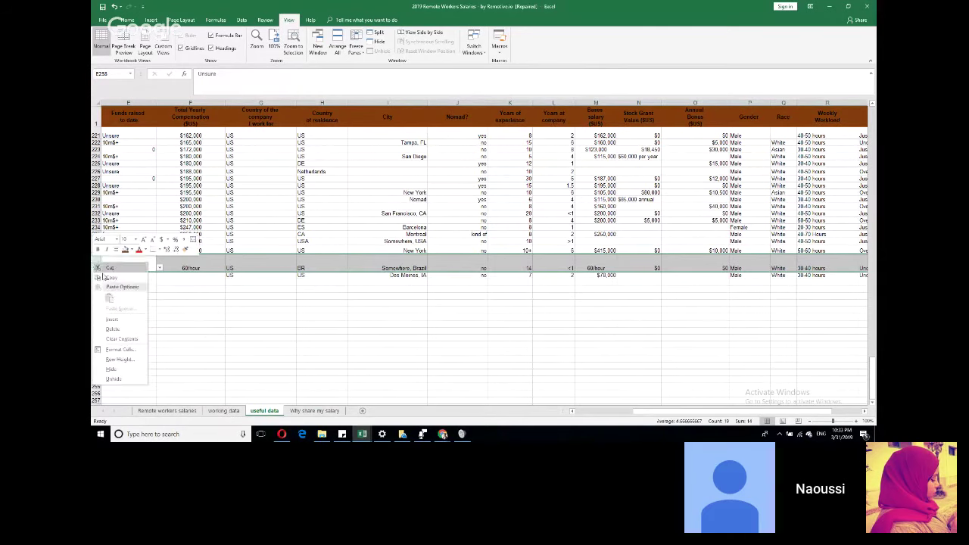
pyautogui.click(112, 329)
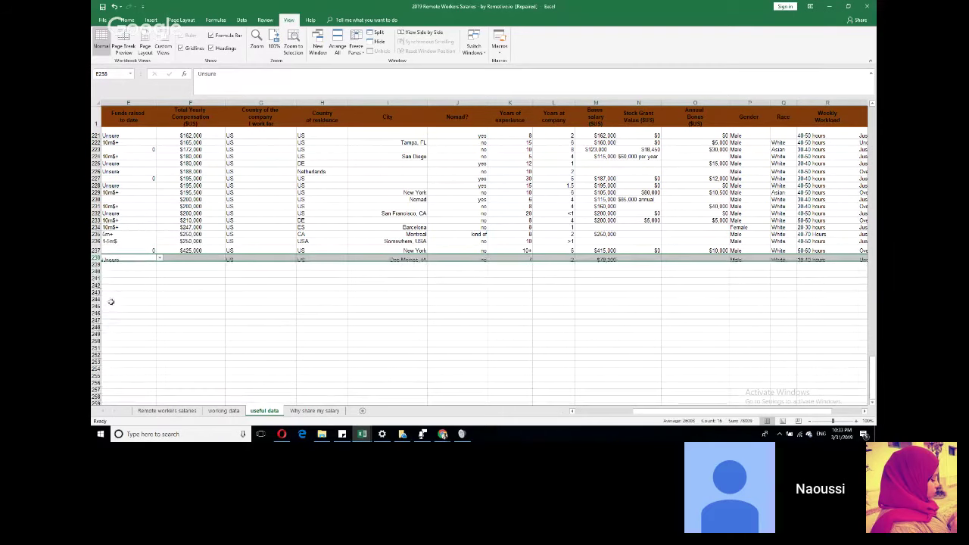
pyautogui.rightClick(93, 259)
pyautogui.click(115, 325)
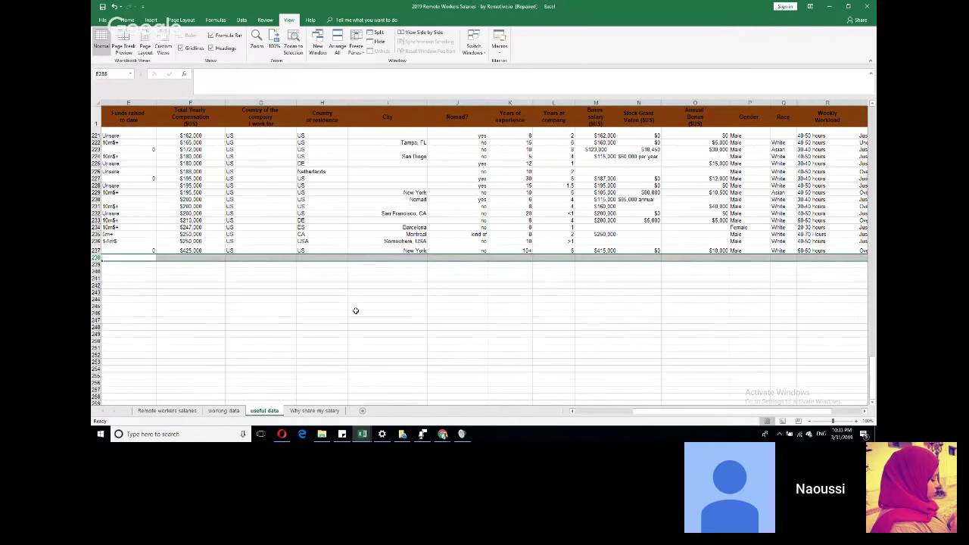
pyautogui.scroll(10, 355, 310)
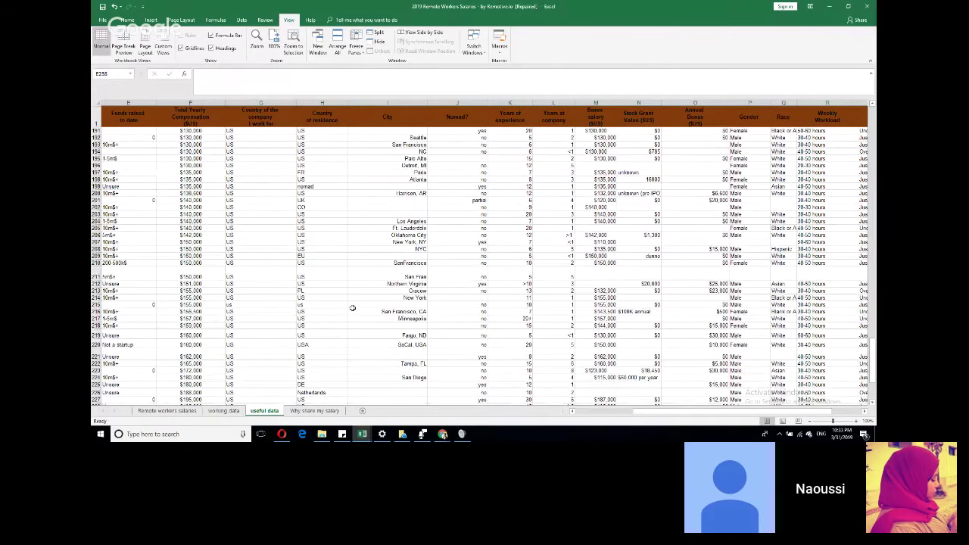
pyautogui.scroll(20, 352, 307)
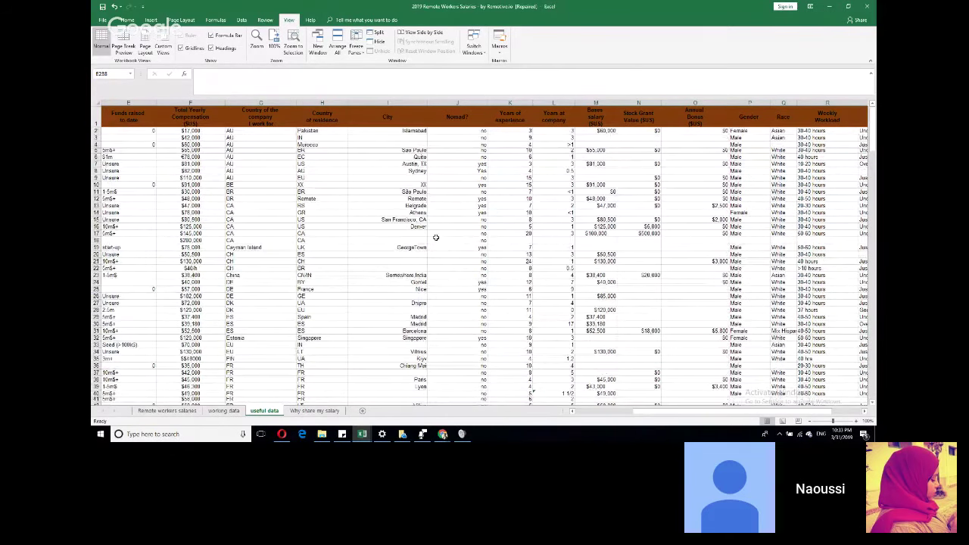
pyautogui.scroll(-3, 435, 238)
pyautogui.scroll(5, 432, 250)
pyautogui.scroll(-1, 259, 231)
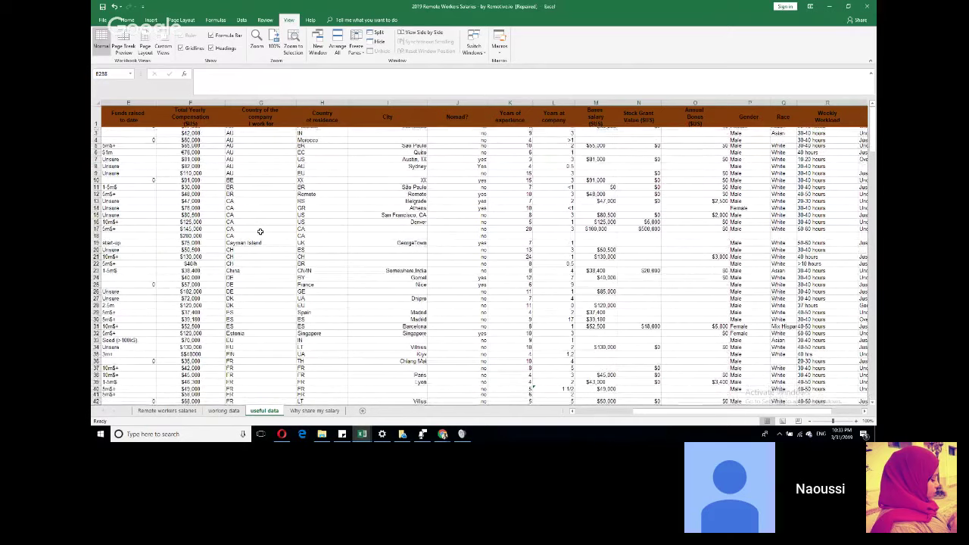
pyautogui.scroll(-1, 260, 231)
pyautogui.scroll(2, 260, 230)
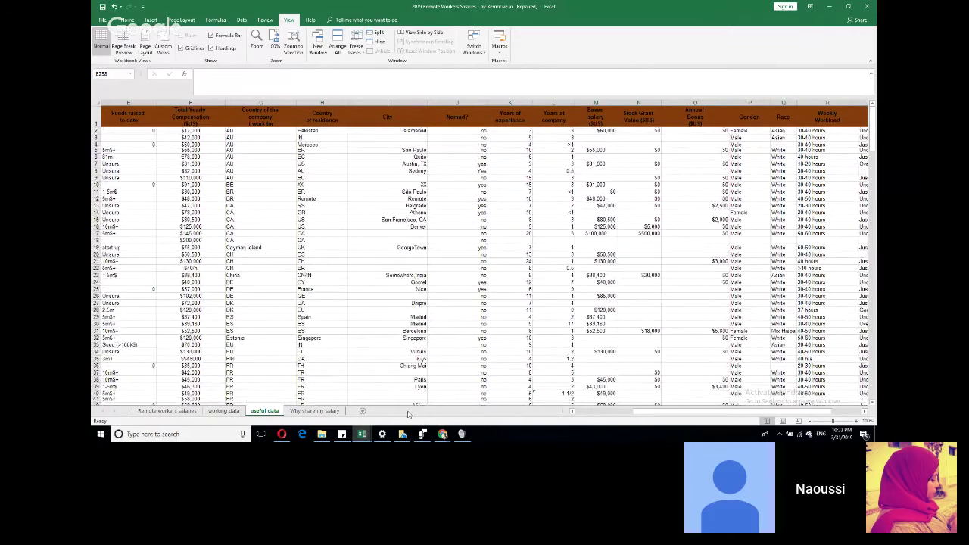
pyautogui.moveTo(650, 411); pyautogui.dragTo(529, 416)
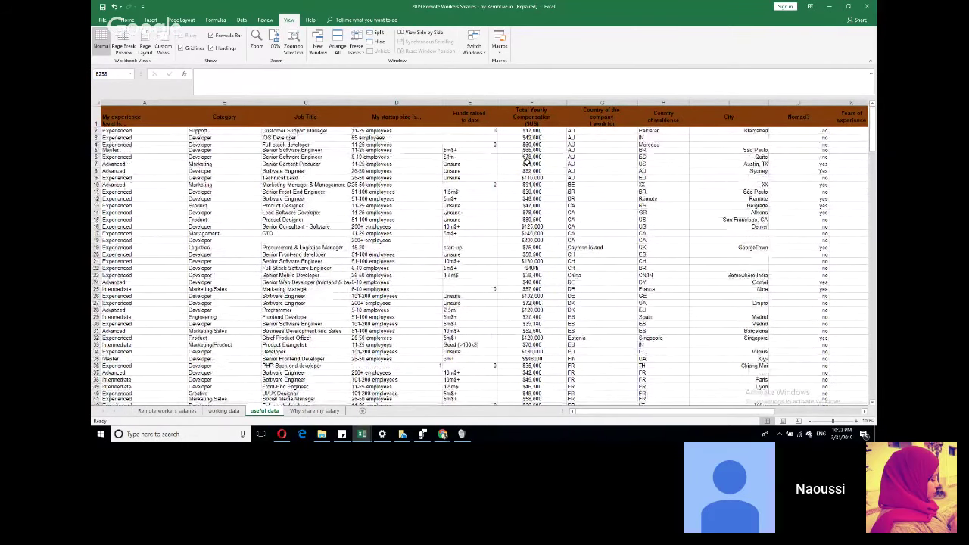
pyautogui.click(530, 157)
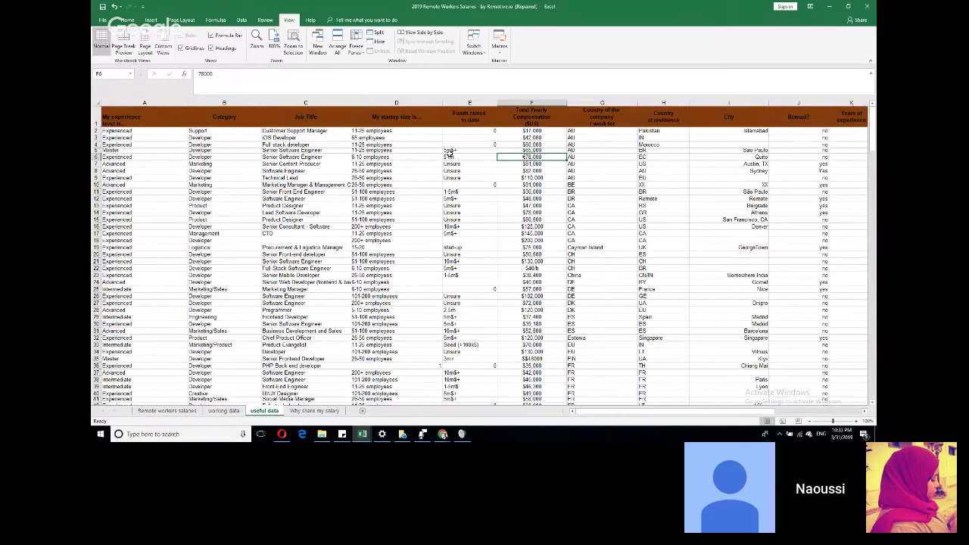
# Step: Select the Total Yearly Compensation column F and show the Data tab
pyautogui.click(516, 123)
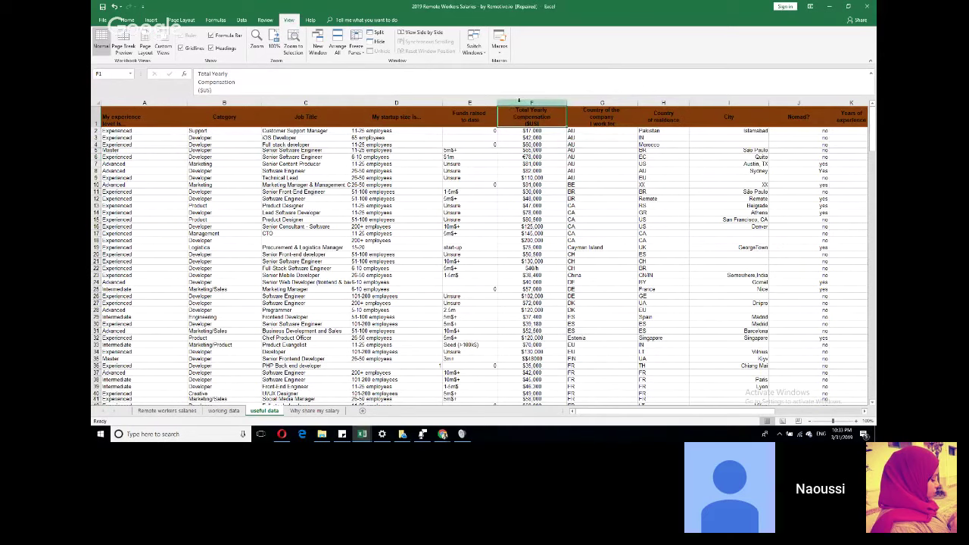
pyautogui.click(520, 102)
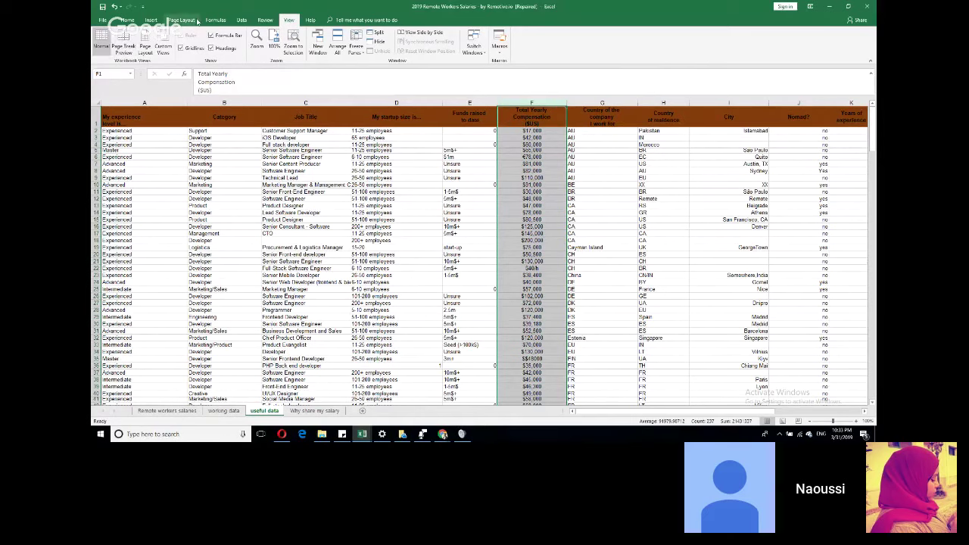
pyautogui.click(241, 20)
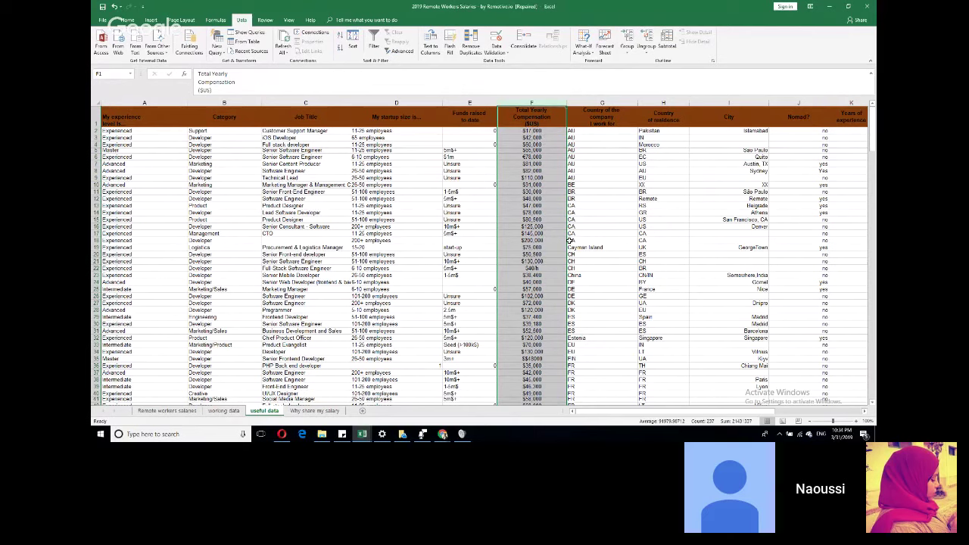
# Step: Check the 78000 salary in F6, then reselect column F and scroll its values
pyautogui.click(524, 157)
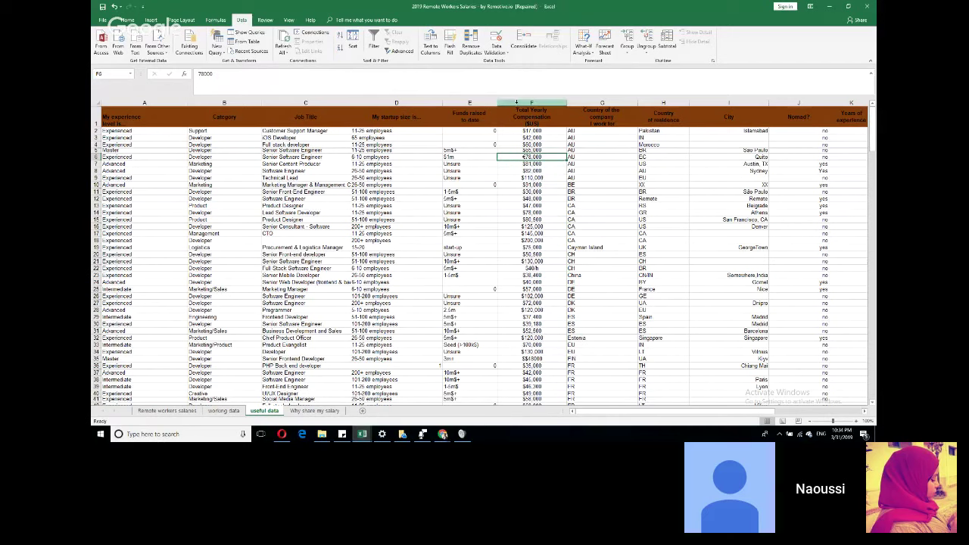
pyautogui.click(517, 101)
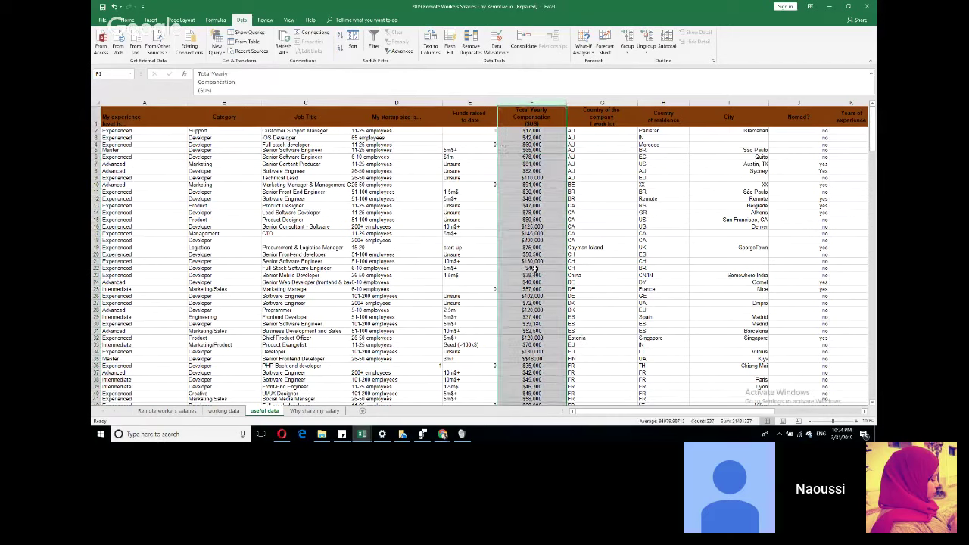
pyautogui.scroll(-1, 534, 270)
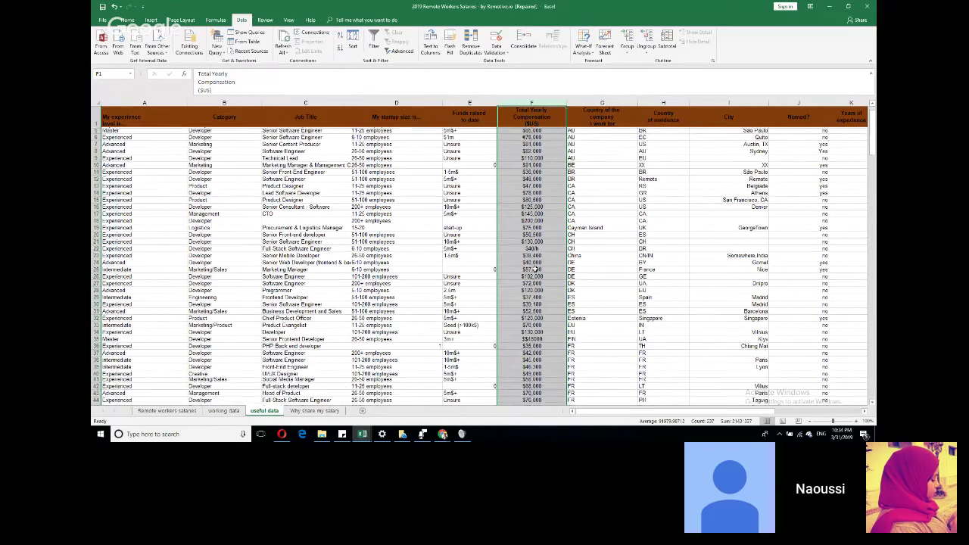
pyautogui.scroll(-3, 535, 270)
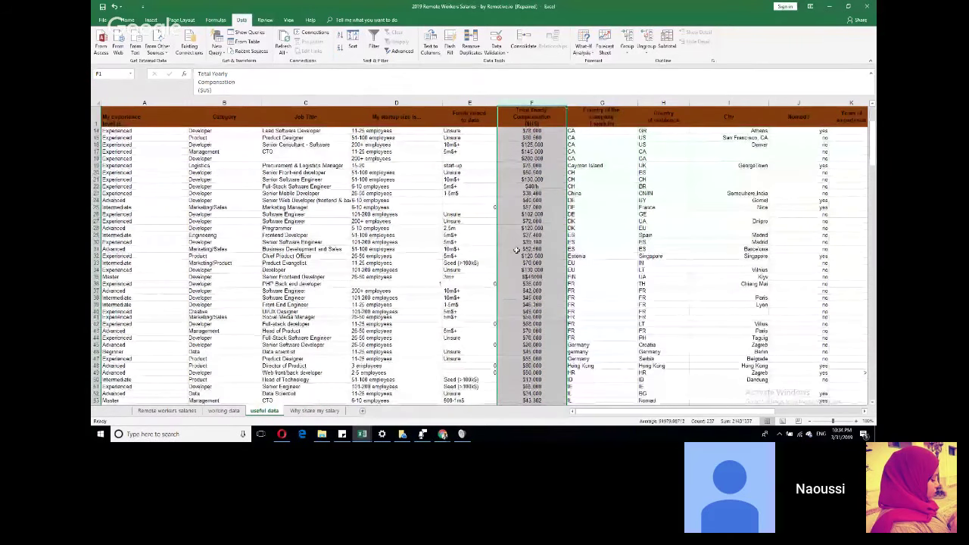
pyautogui.scroll(4, 515, 250)
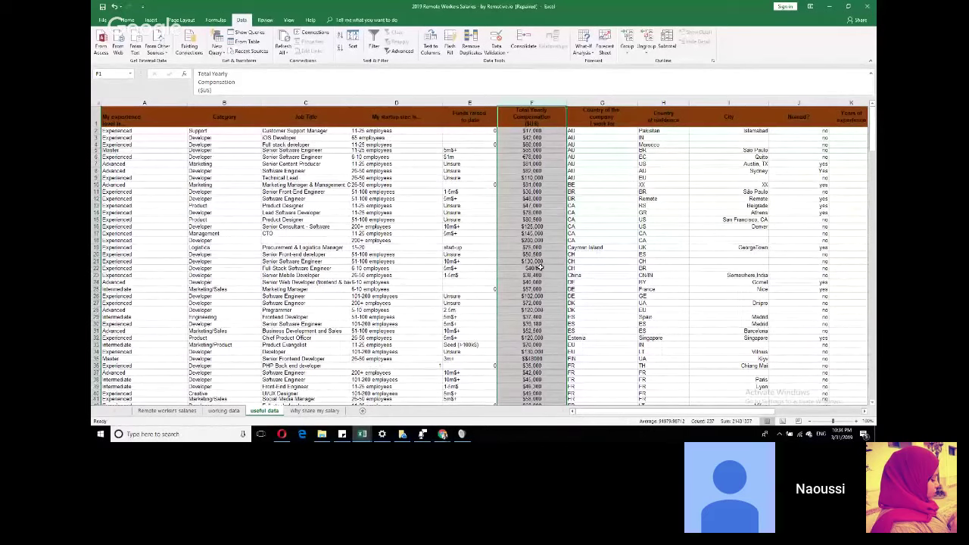
# Step: Search column F for '$' to find the $40/h entry in F22, then select row 21
pyautogui.click(540, 268)
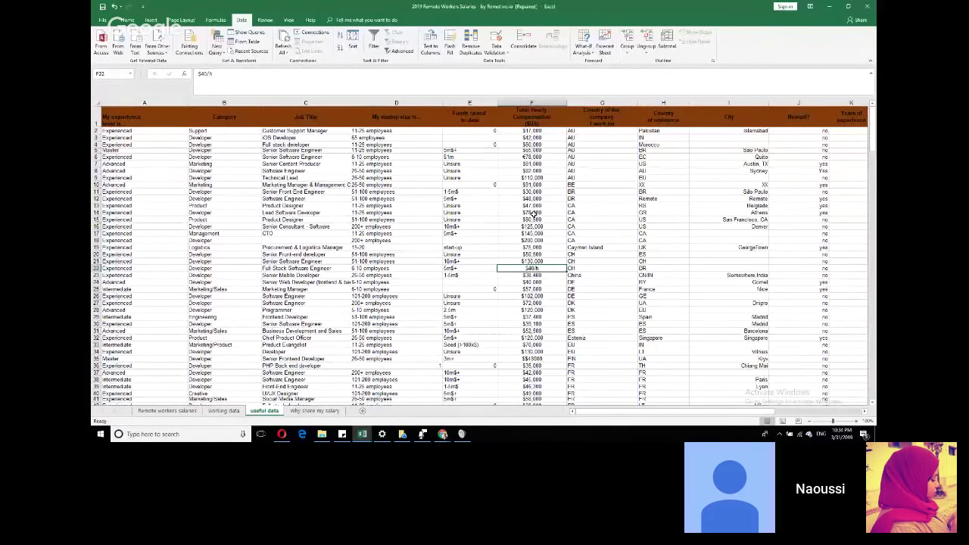
pyautogui.click(514, 105)
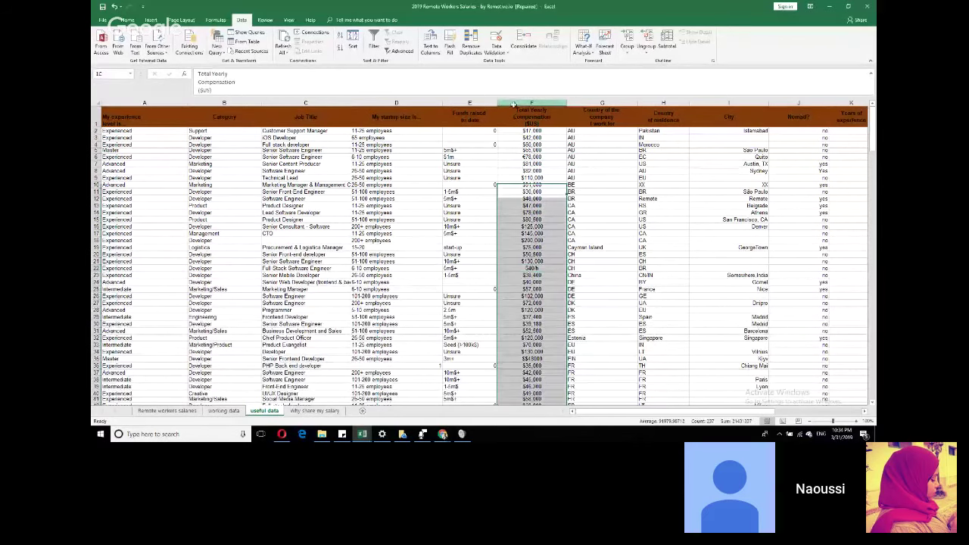
pyautogui.hotkey('ctrl', 'f')
pyautogui.write('$')
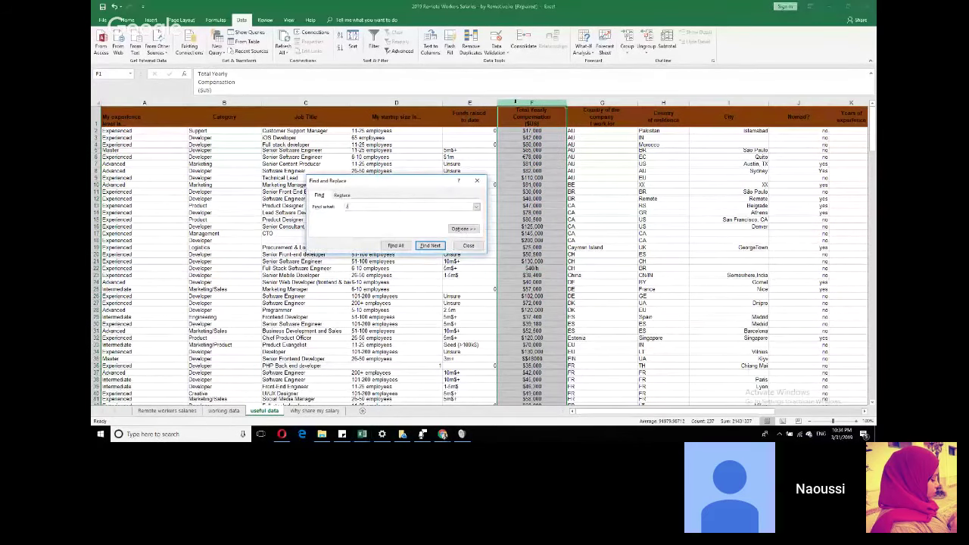
pyautogui.press('Return')
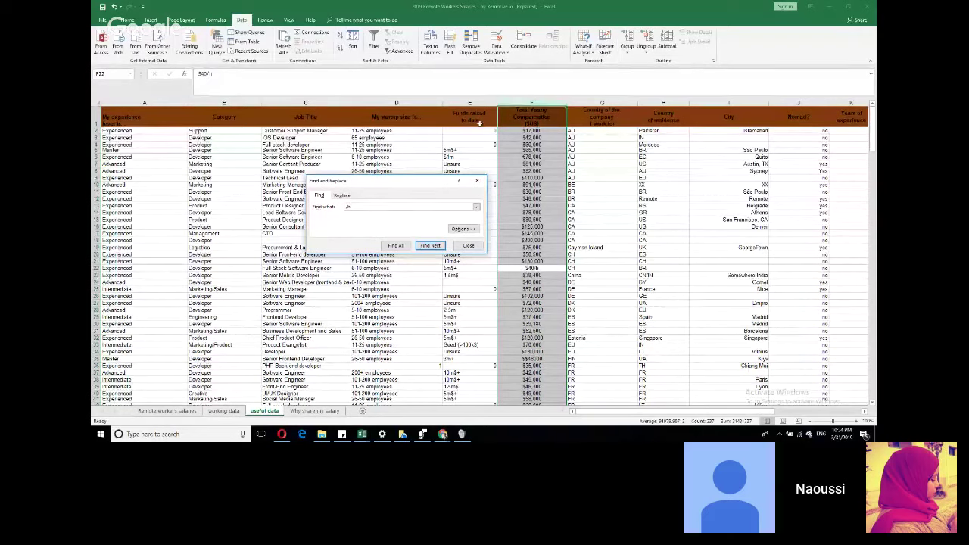
pyautogui.click(430, 246)
pyautogui.click(477, 180)
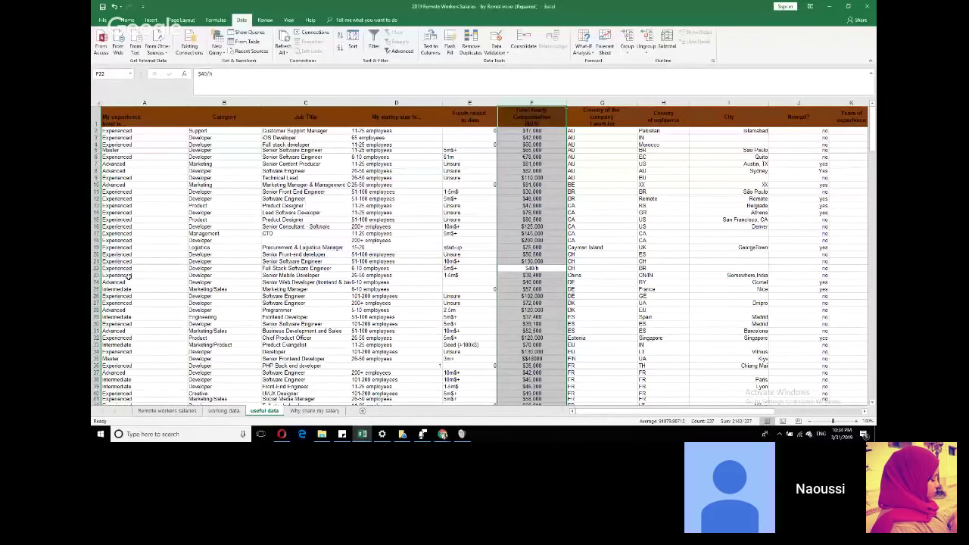
pyautogui.click(95, 261)
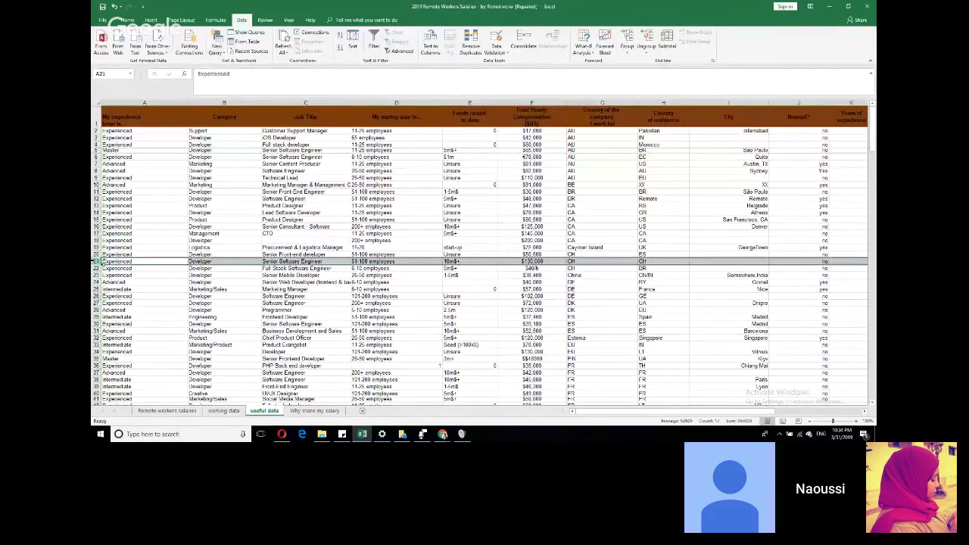
# Step: Delete the row holding the hourly $40/h salary
pyautogui.rightClick(96, 268)
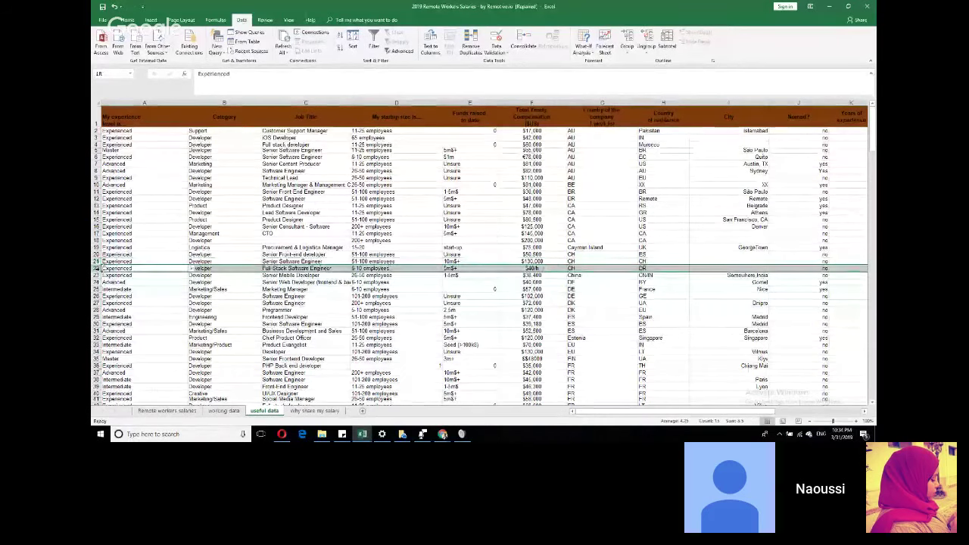
pyautogui.click(137, 335)
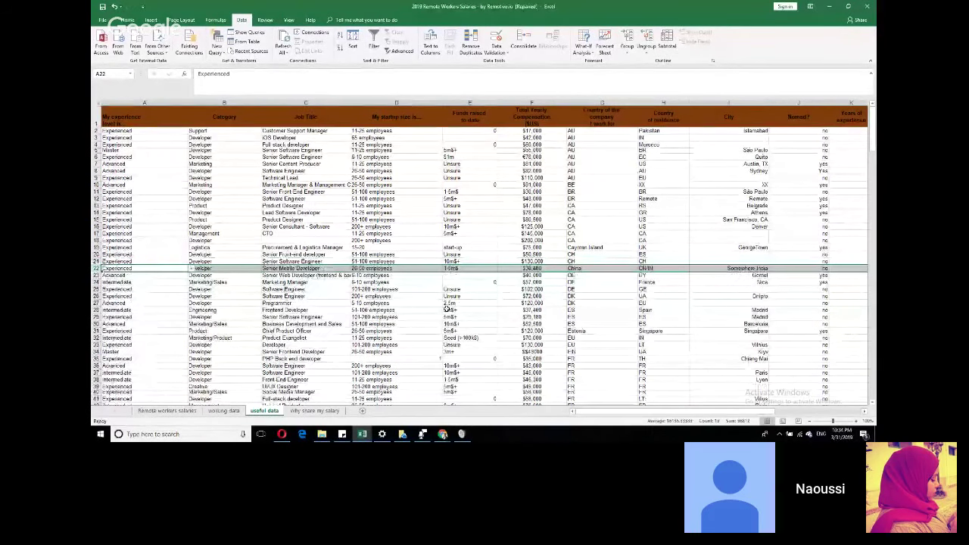
pyautogui.scroll(-18, 455, 306)
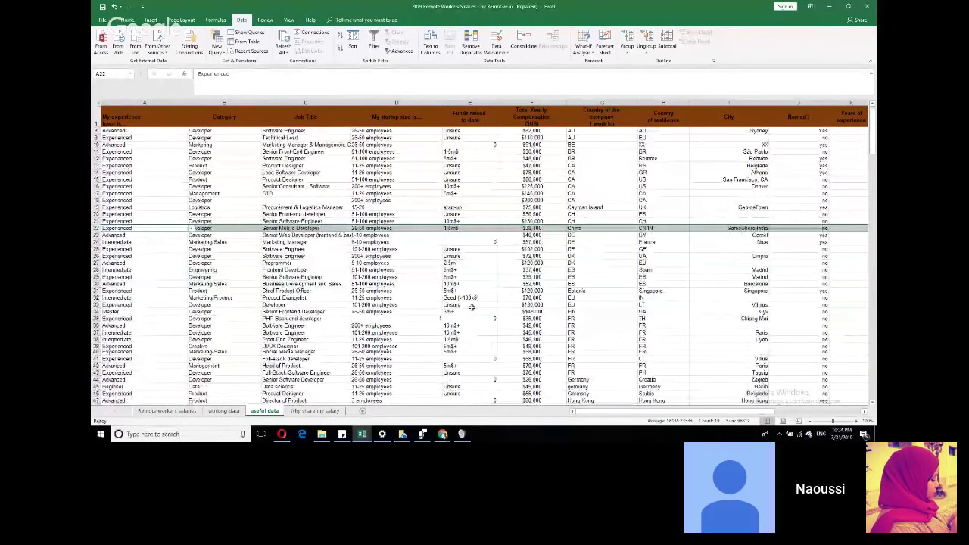
pyautogui.scroll(-4, 472, 305)
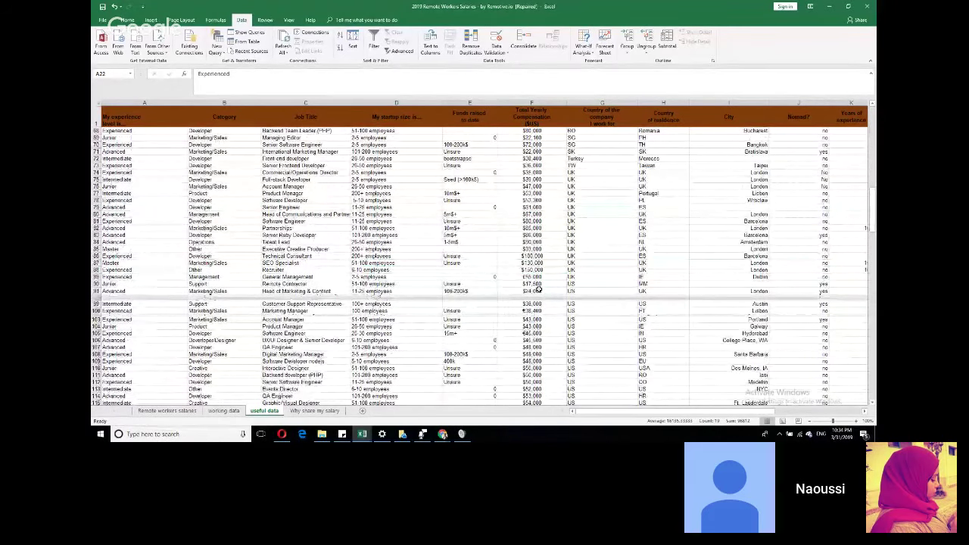
pyautogui.scroll(15, 542, 286)
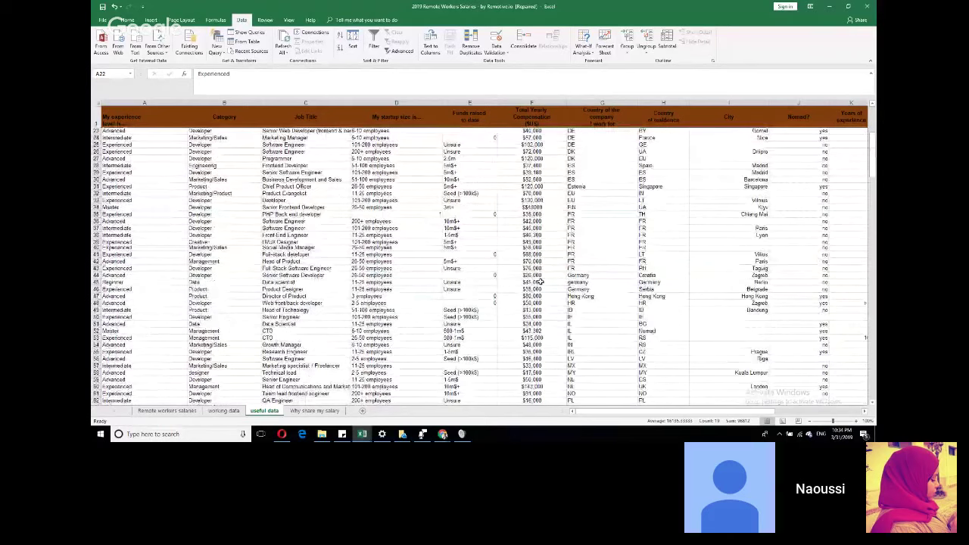
pyautogui.scroll(7, 541, 282)
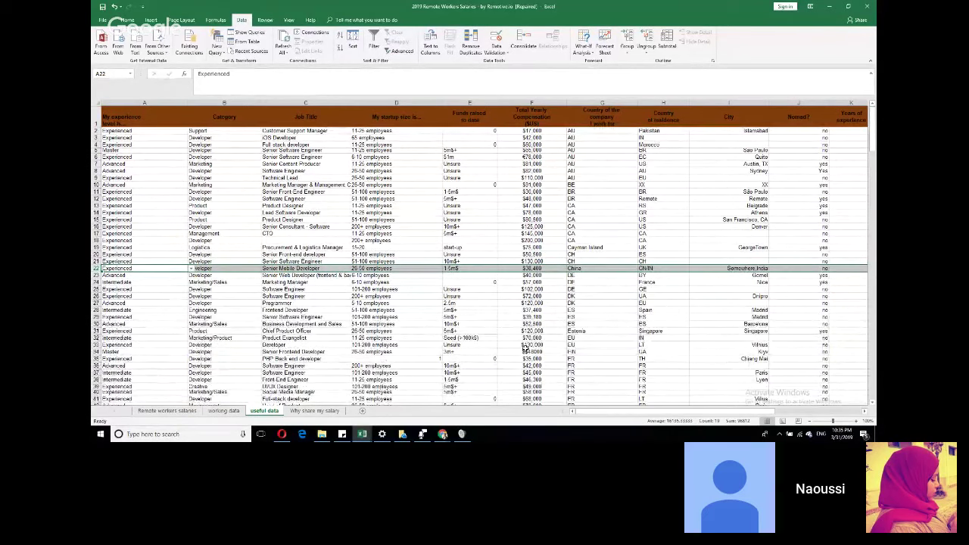
# Step: Check the salary values in column F, including 42000 in F3 and 91000 in F10
pyautogui.click(521, 137)
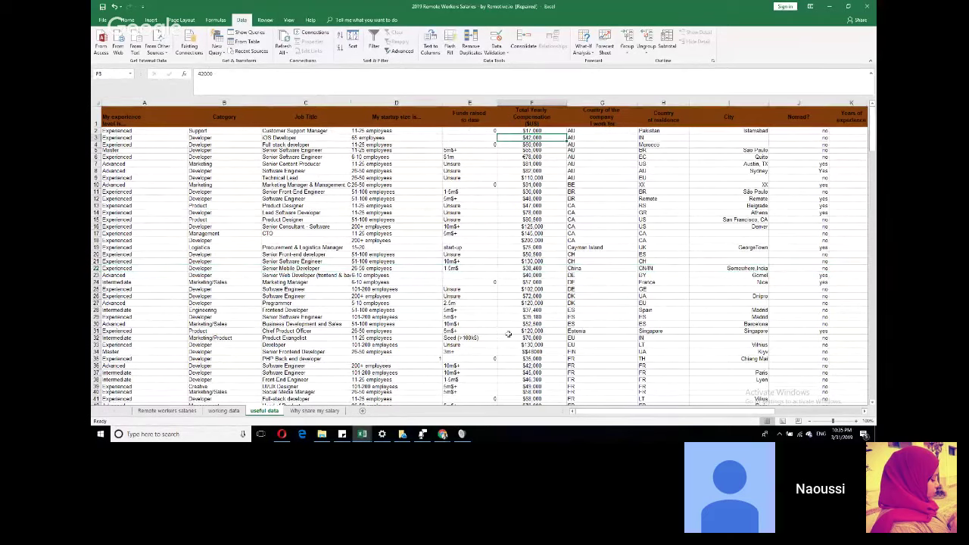
pyautogui.click(513, 157)
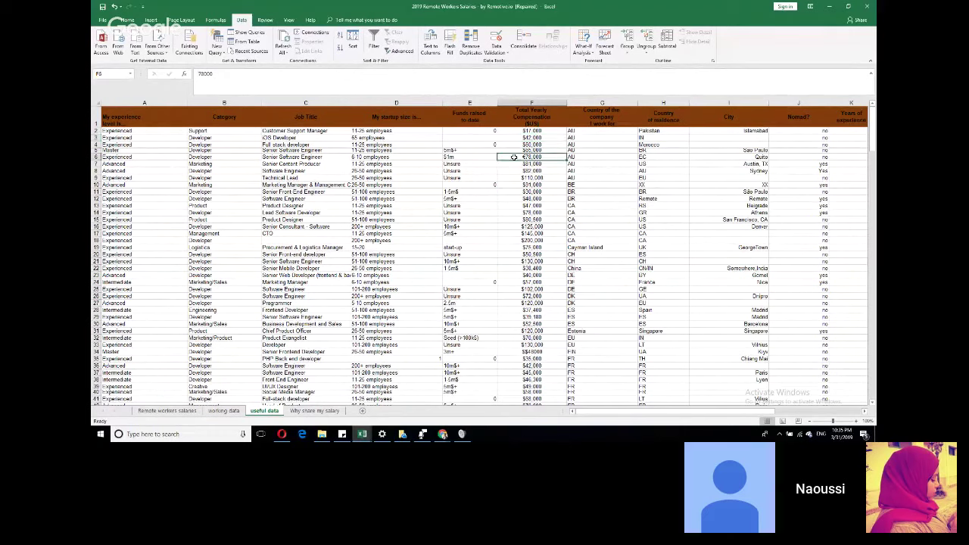
pyautogui.click(520, 184)
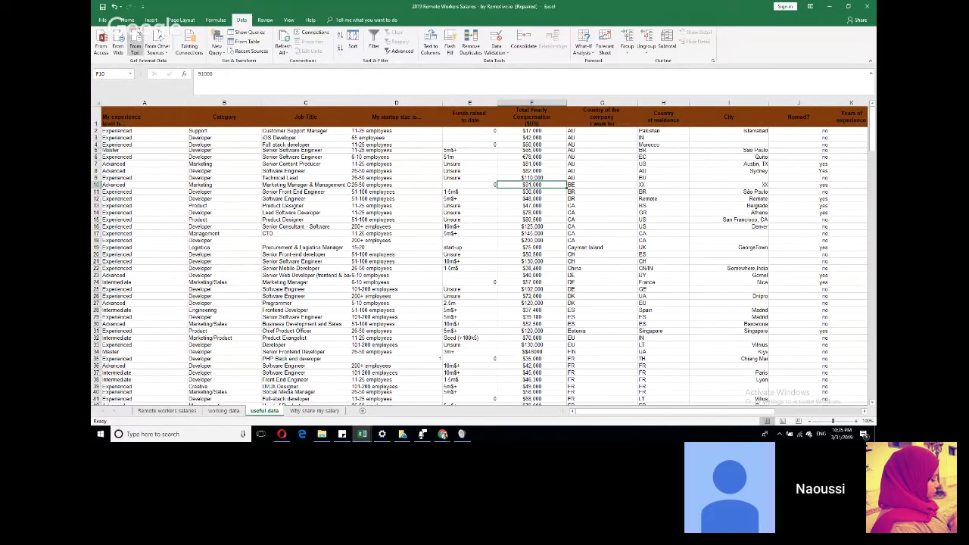
# Step: Apply the Number format to the oversized salary in cell F34 from the Home tab
pyautogui.click(127, 19)
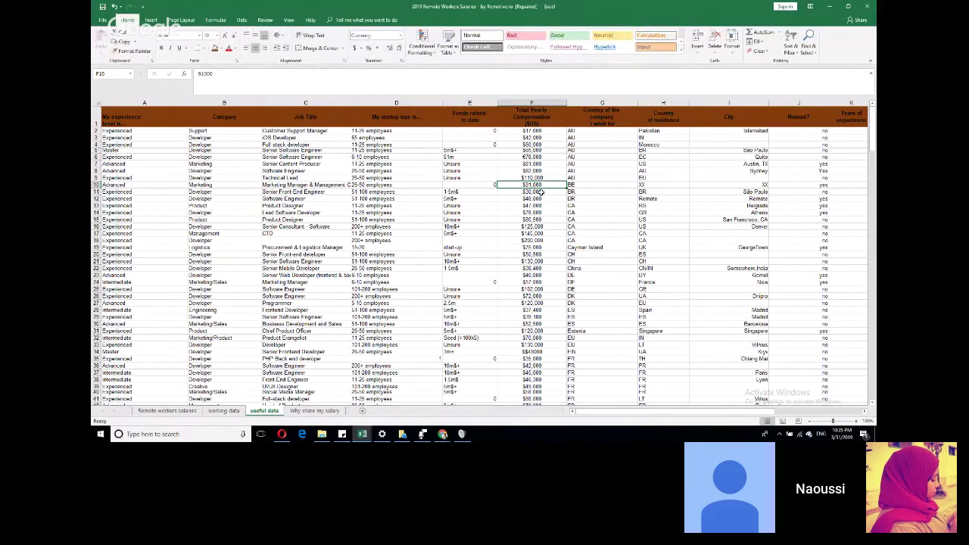
pyautogui.click(376, 37)
pyautogui.click(535, 352)
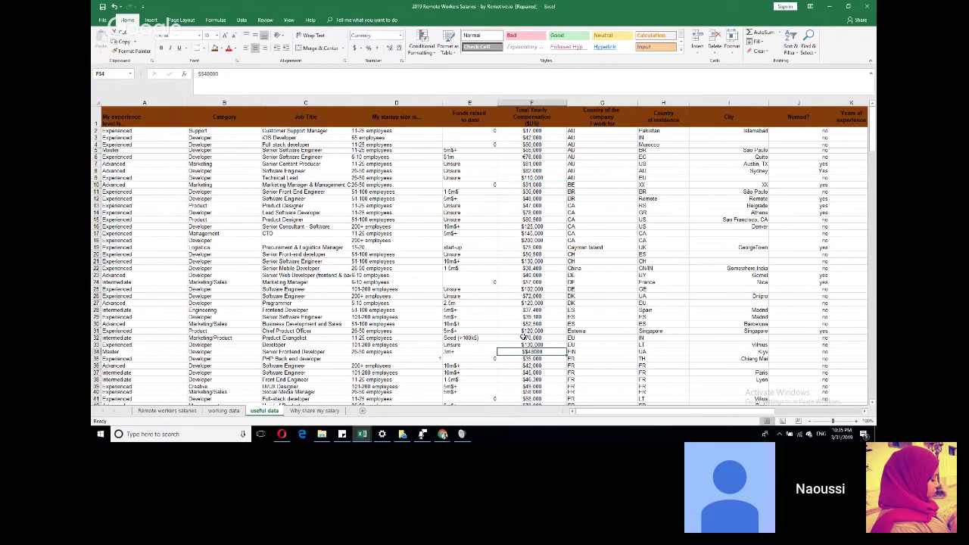
pyautogui.click(400, 37)
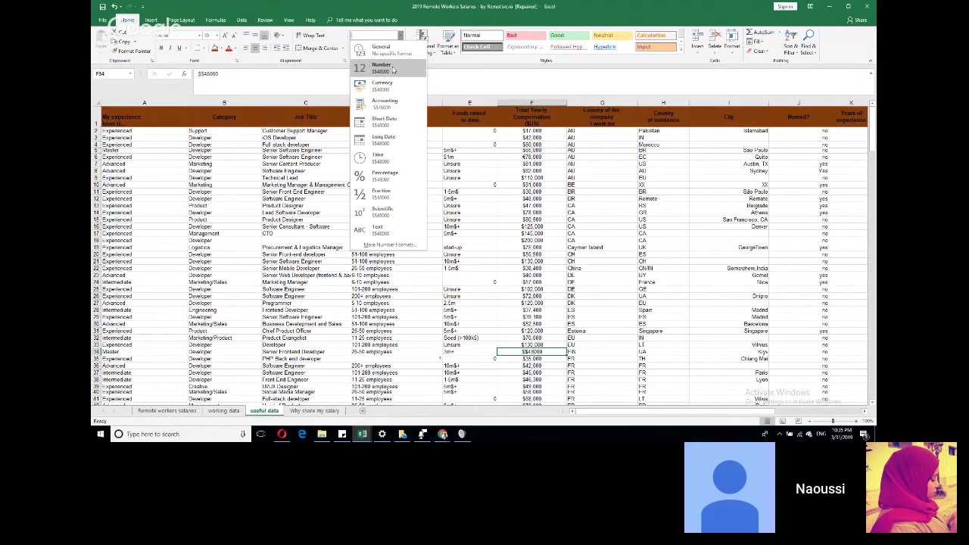
pyautogui.click(392, 69)
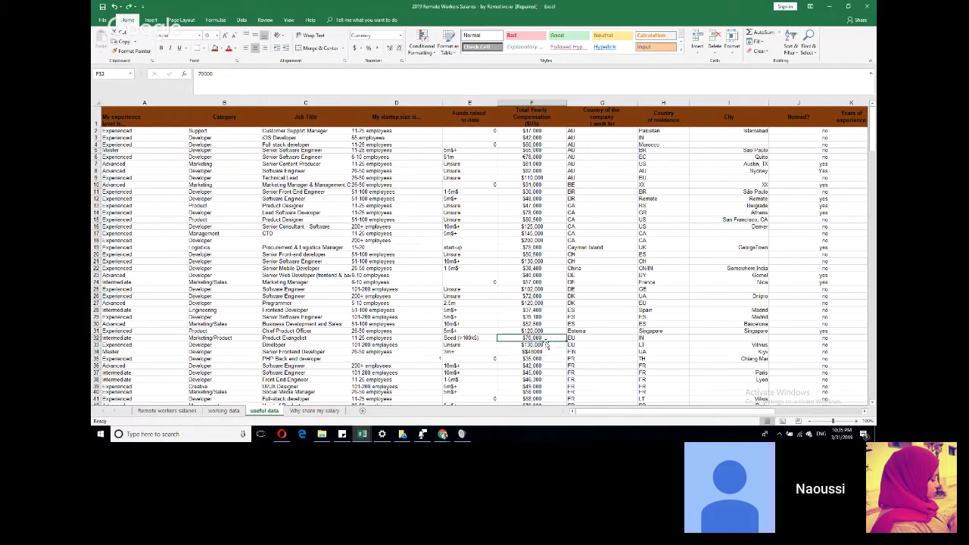
# Step: Undo to restore row 22, then delete the Full Stack Software Engineer $40/h row
pyautogui.hotkey('ctrl', 'z')
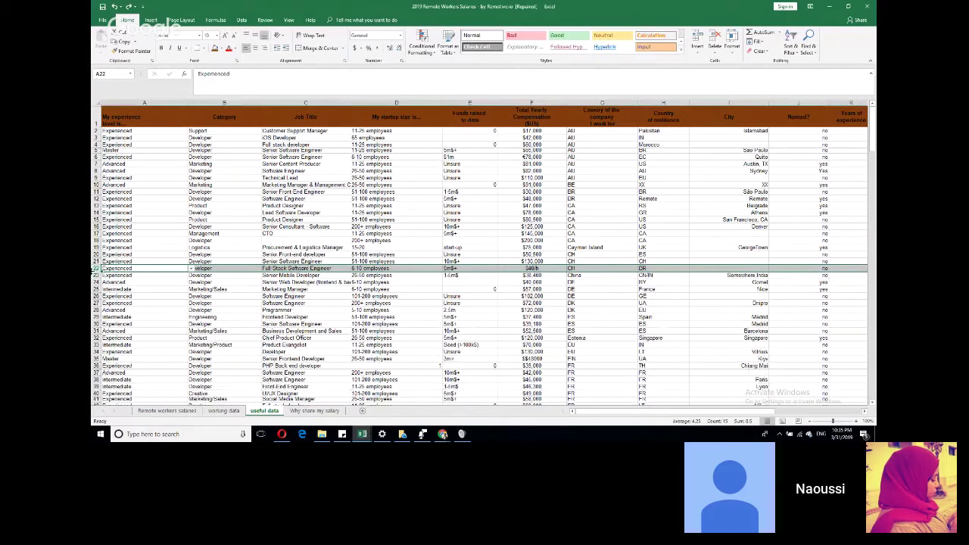
pyautogui.rightClick(96, 268)
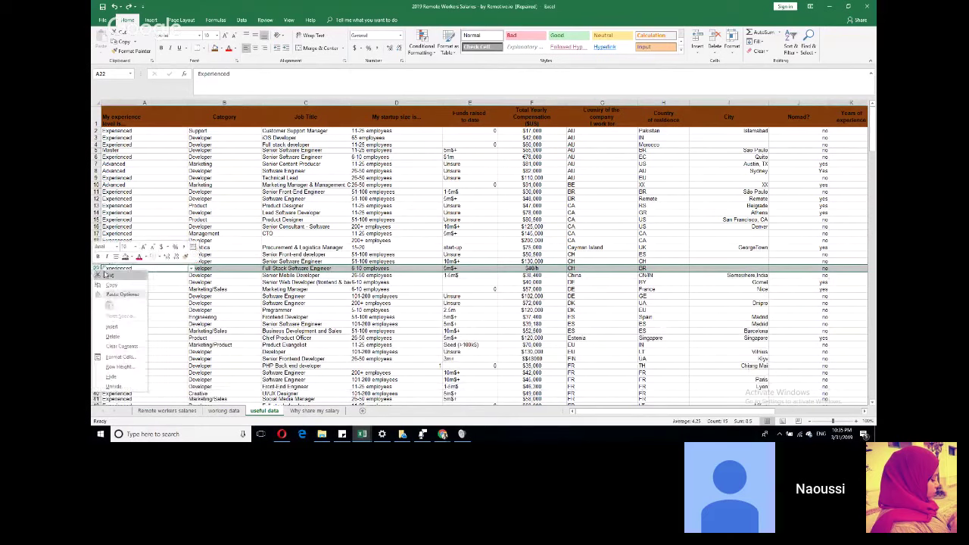
pyautogui.click(113, 336)
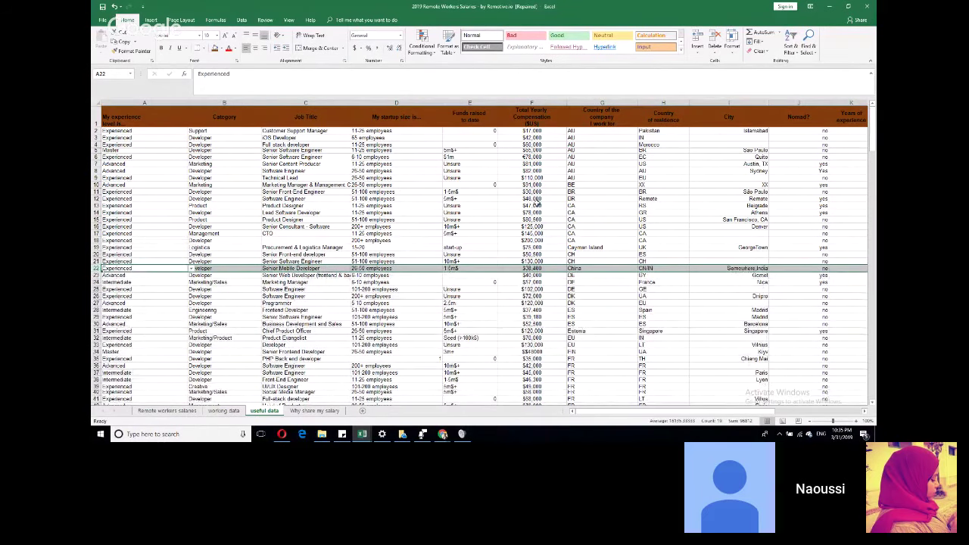
pyautogui.scroll(-15, 535, 195)
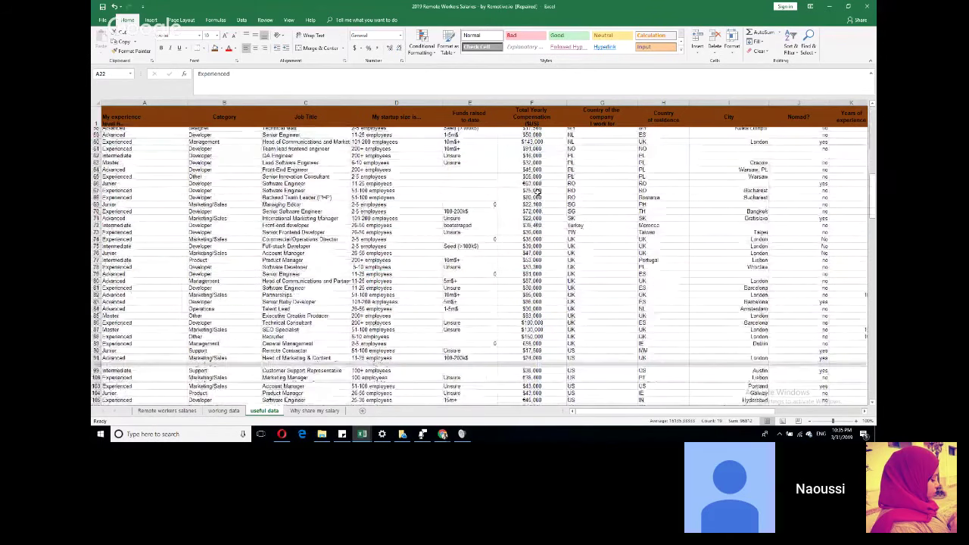
pyautogui.scroll(15, 532, 193)
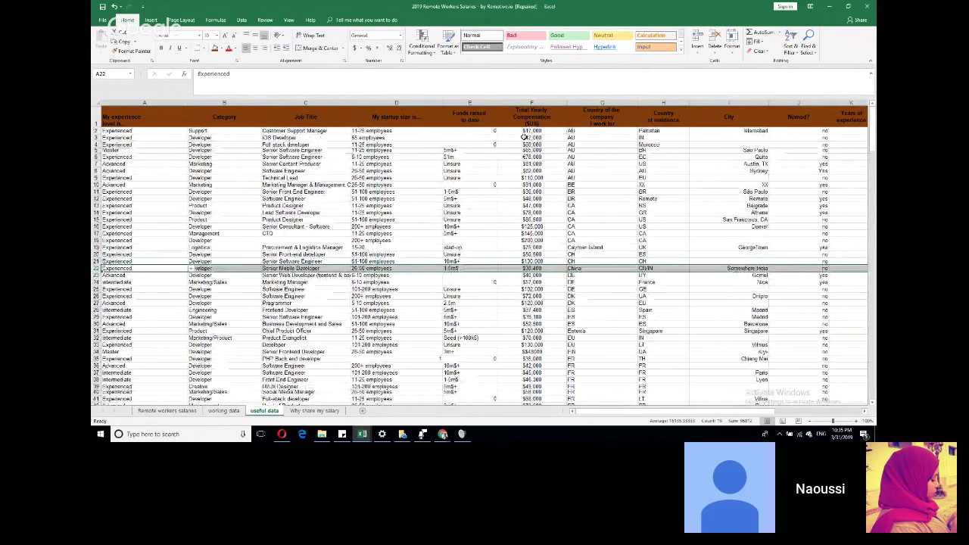
pyautogui.click(526, 131)
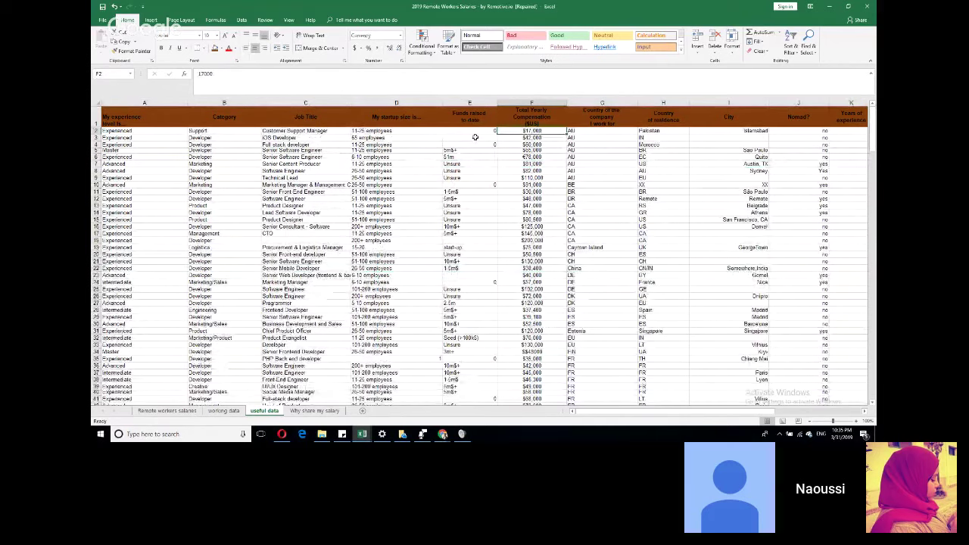
pyautogui.scroll(-20, 519, 151)
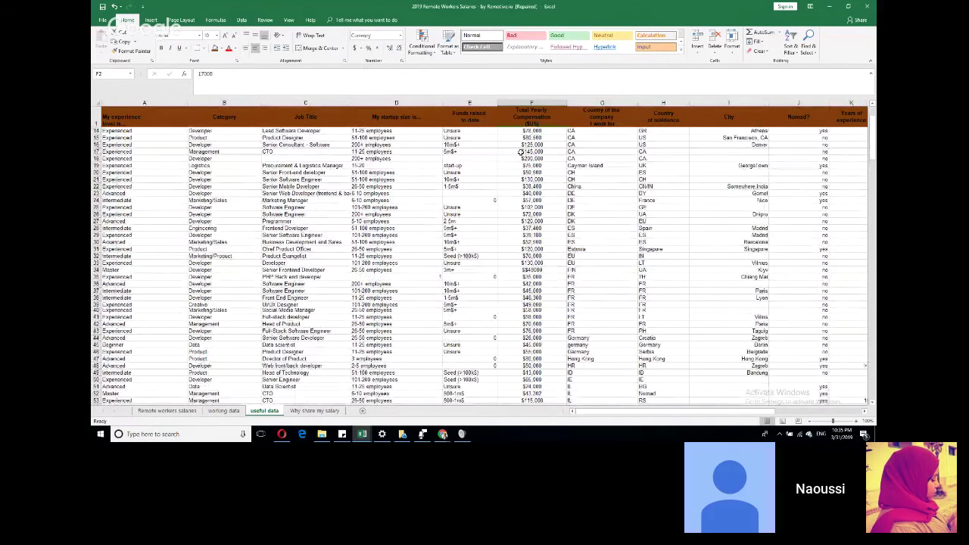
pyautogui.scroll(-20, 519, 154)
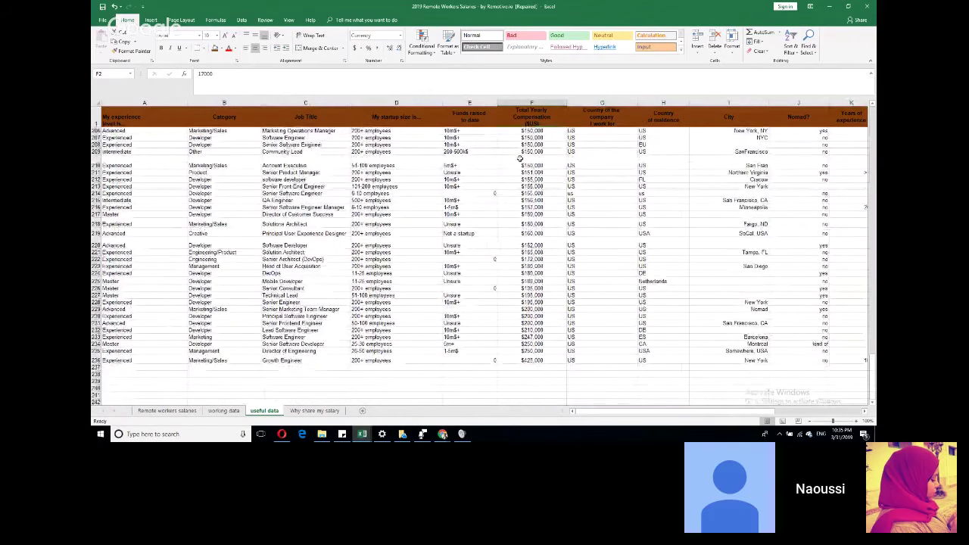
pyautogui.hotkey('ctrl', 'f')
pyautogui.write('/hr')
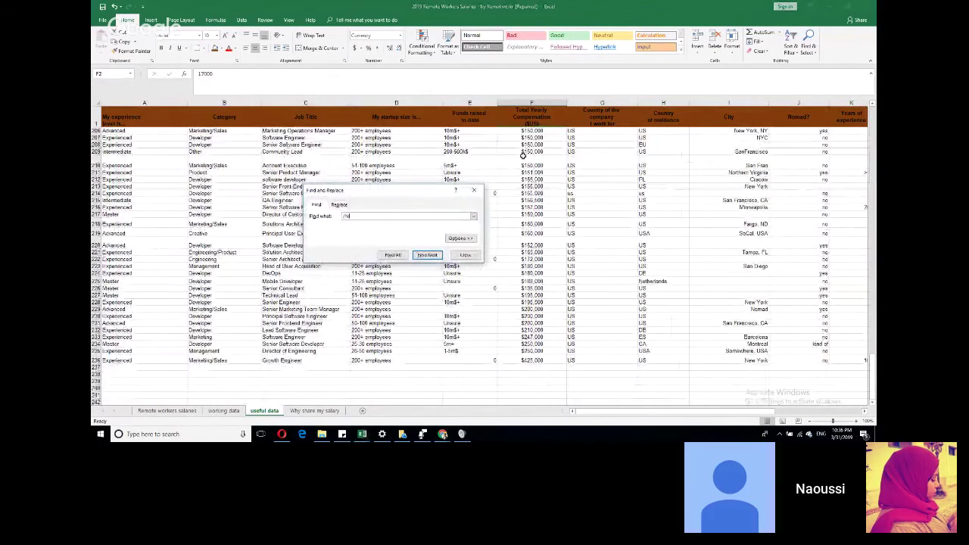
pyautogui.press('Return')
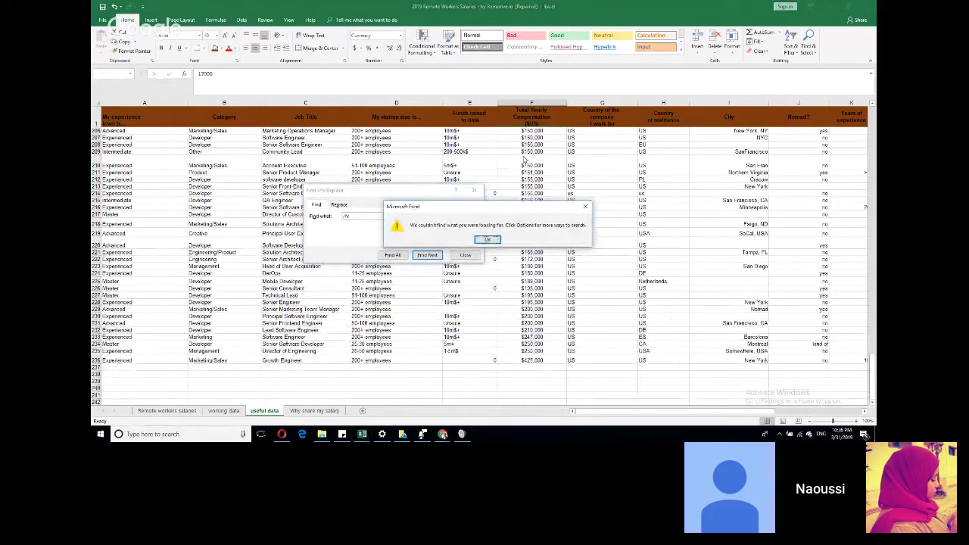
pyautogui.press('Return')
pyautogui.press('BackSpace')
pyautogui.press('BackSpace')
pyautogui.write('d')
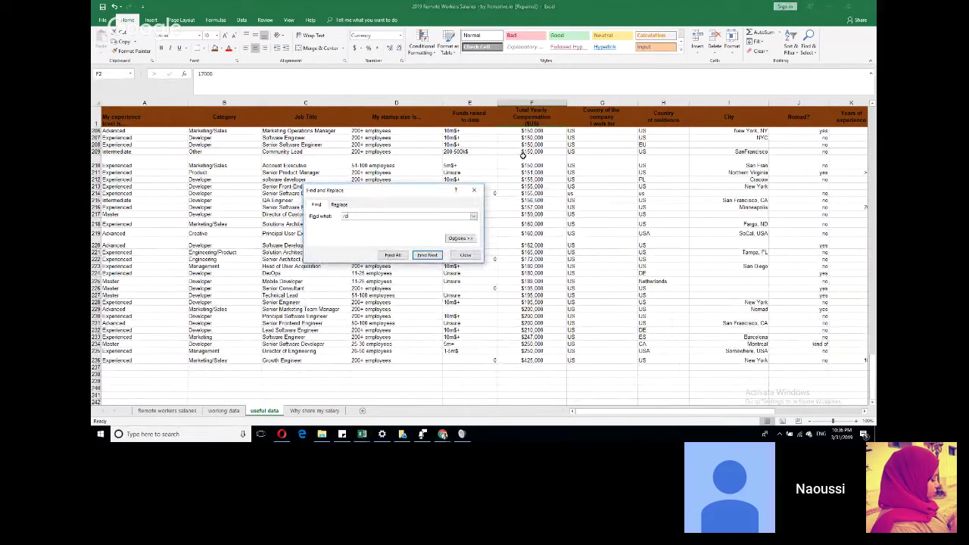
pyautogui.press('Escape')
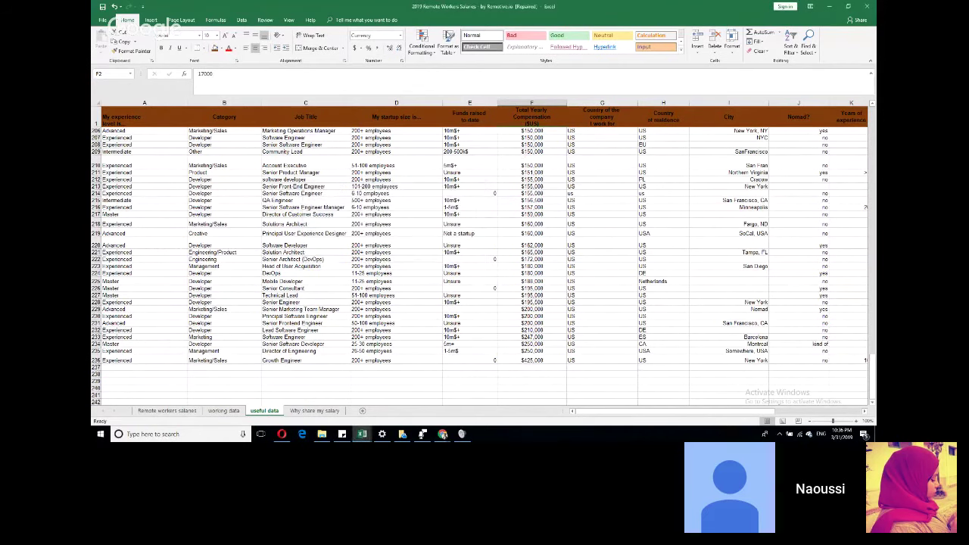
pyautogui.click(520, 100)
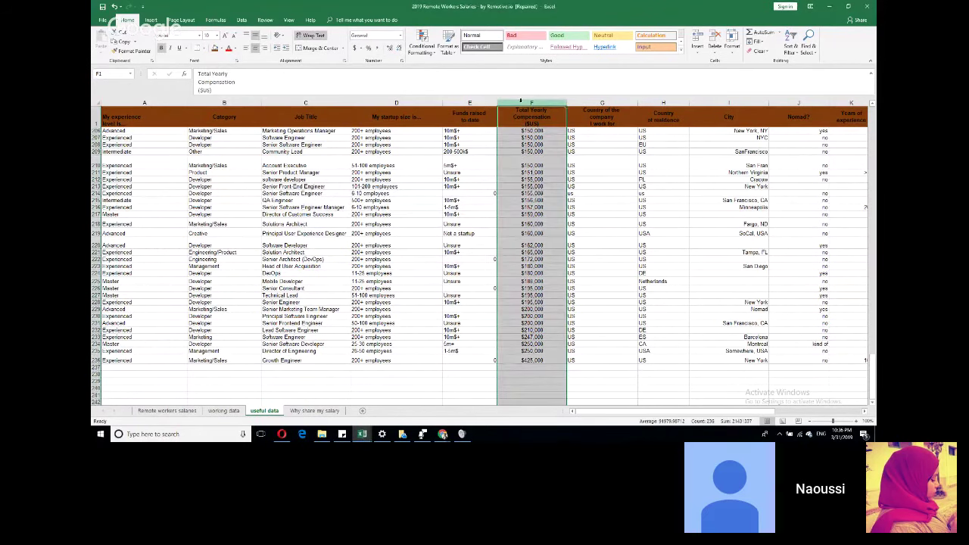
pyautogui.hotkey('ctrl', 'f')
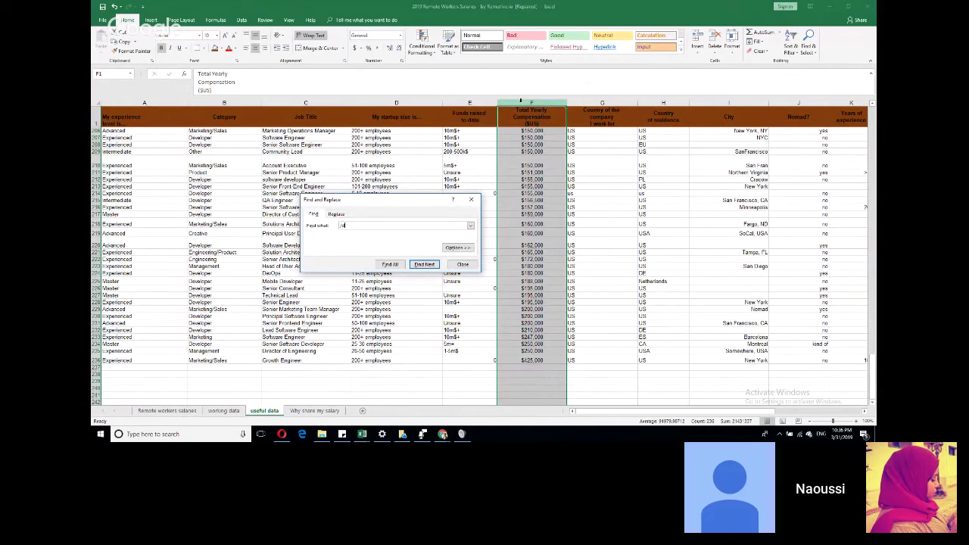
pyautogui.press('Return')
pyautogui.press('Return')
pyautogui.press('Return')
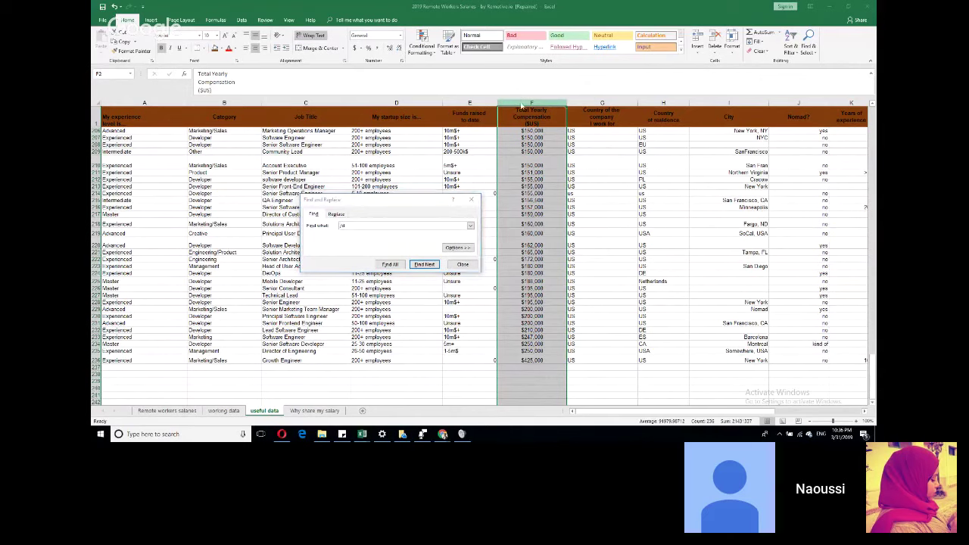
pyautogui.click(486, 239)
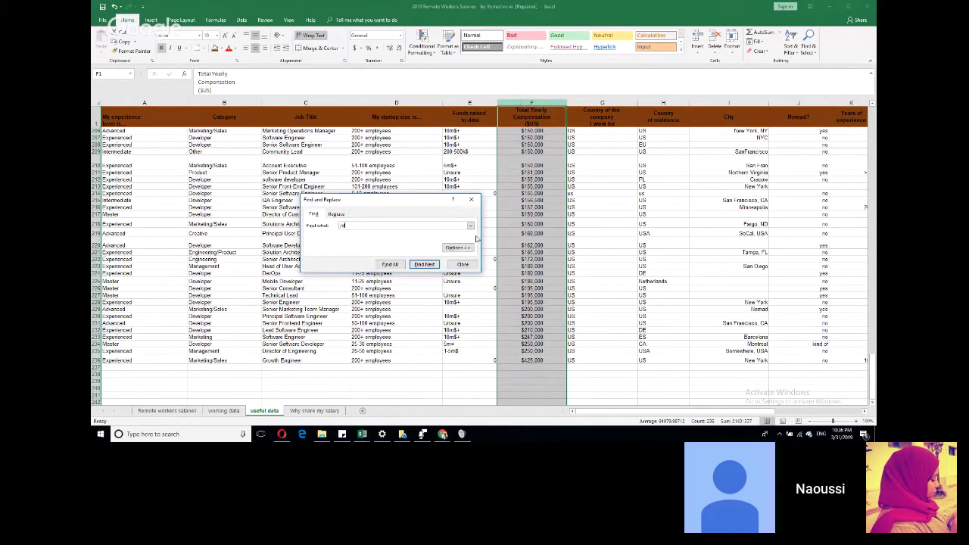
pyautogui.click(470, 202)
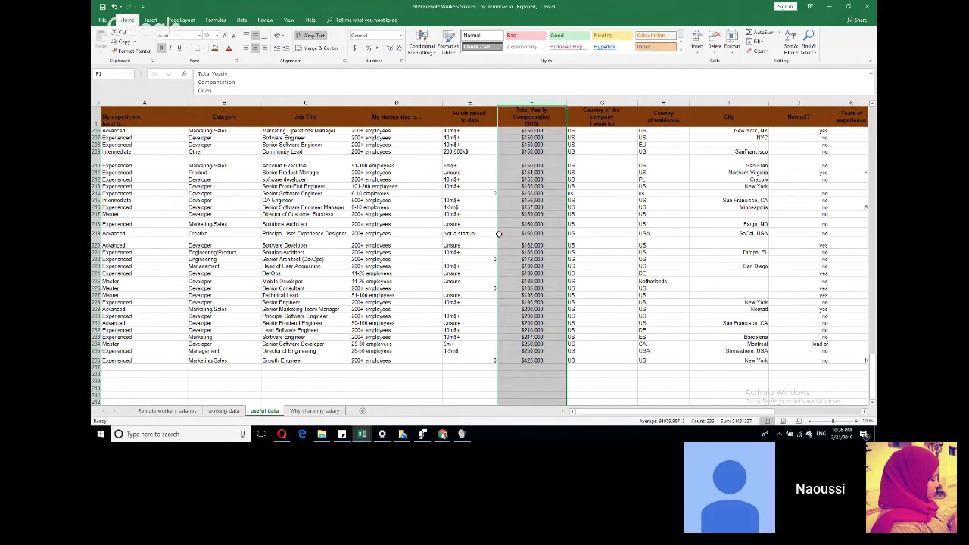
pyautogui.scroll(9, 501, 231)
pyautogui.scroll(20, 501, 231)
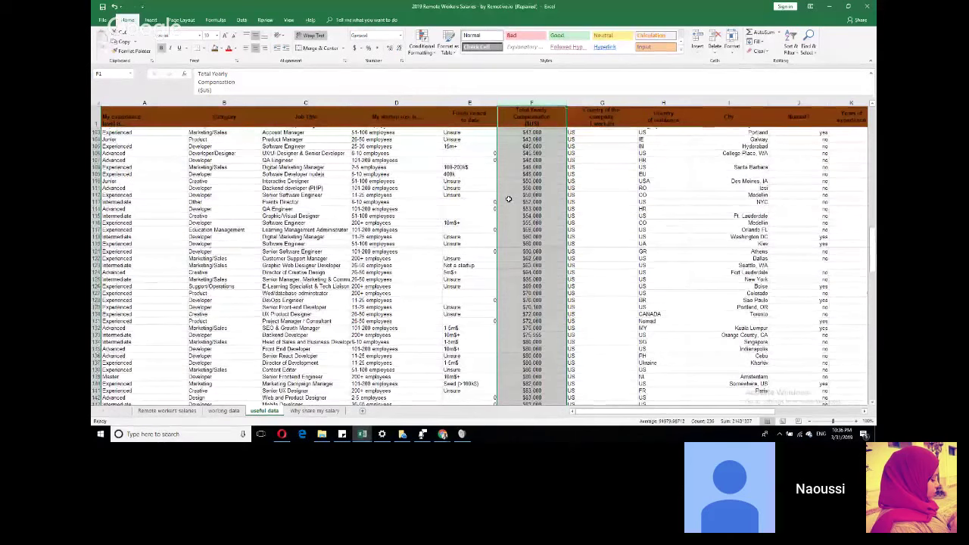
pyautogui.scroll(12, 508, 199)
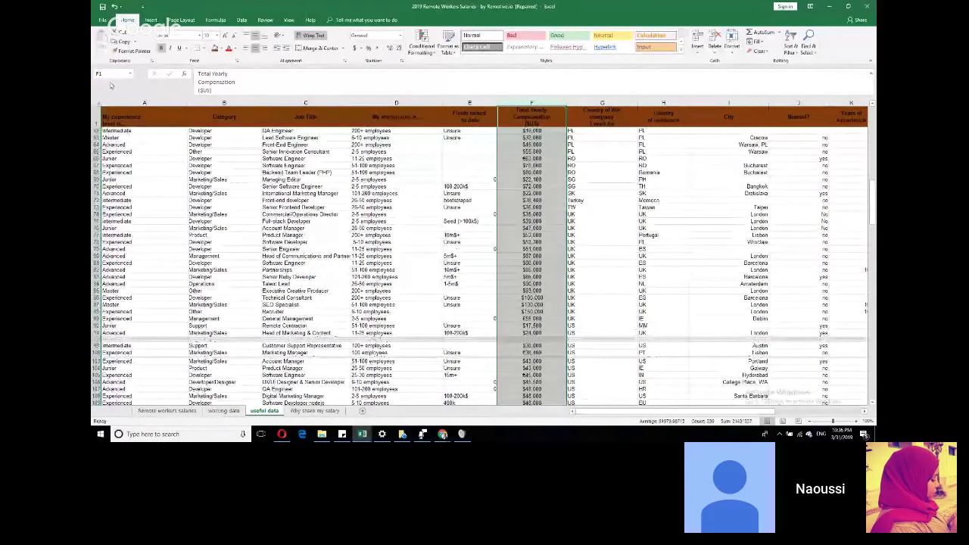
pyautogui.scroll(2, 162, 134)
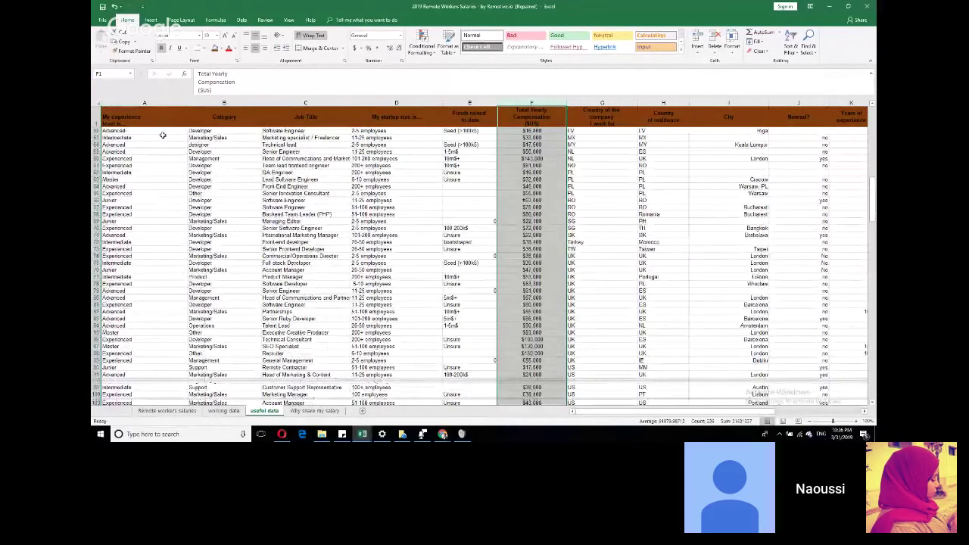
pyautogui.scroll(20, 162, 135)
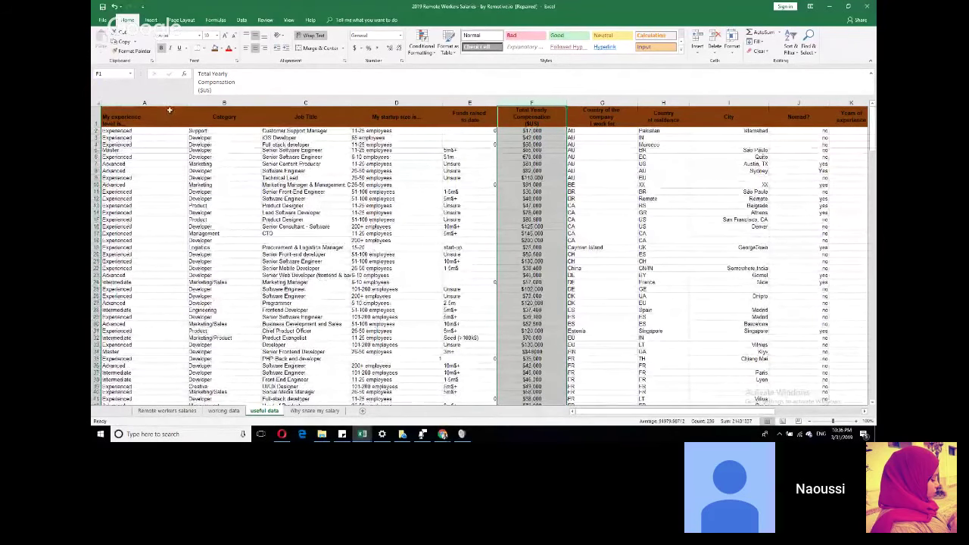
# Step: Turn on Filter for the header row from A1 and open column A's experience-level filter list
pyautogui.click(169, 110)
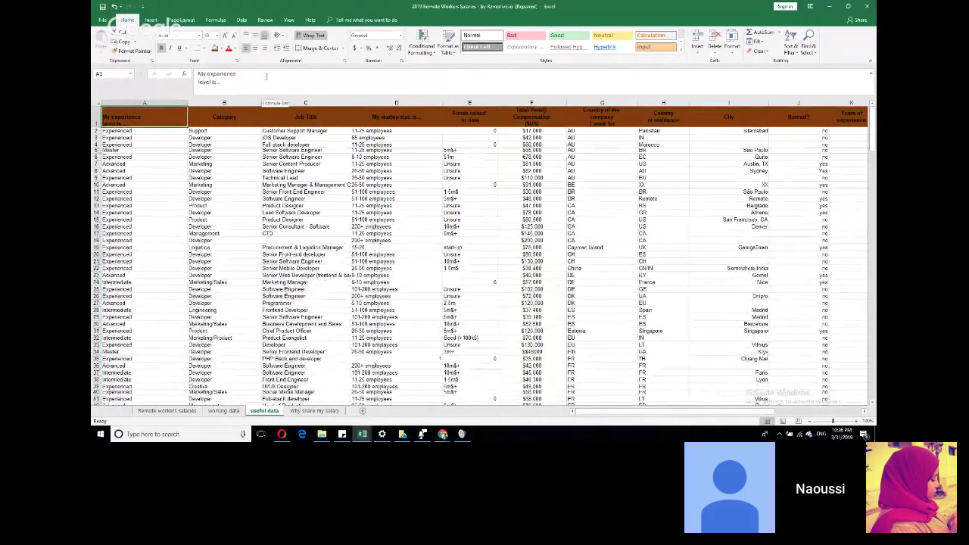
pyautogui.click(791, 49)
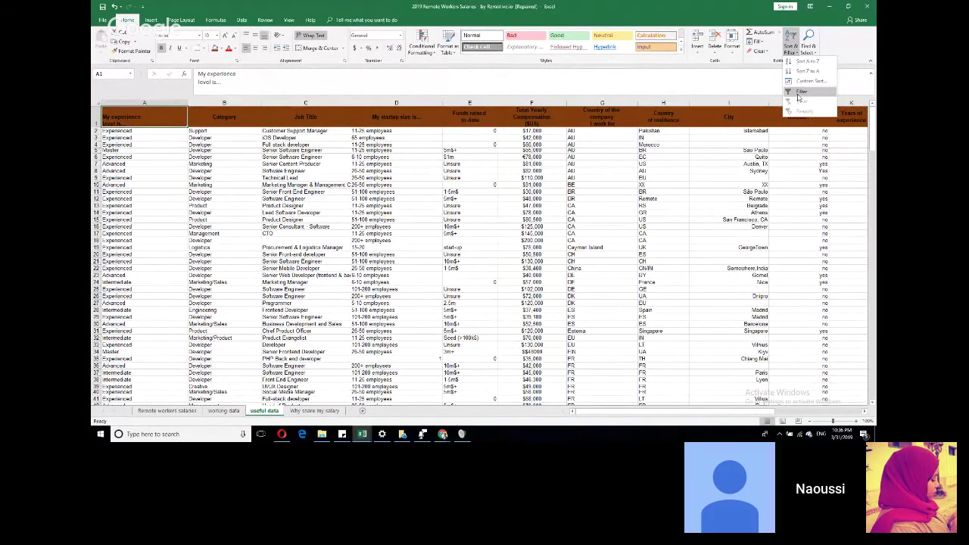
pyautogui.click(799, 91)
pyautogui.hscroll(-5, 433, 265)
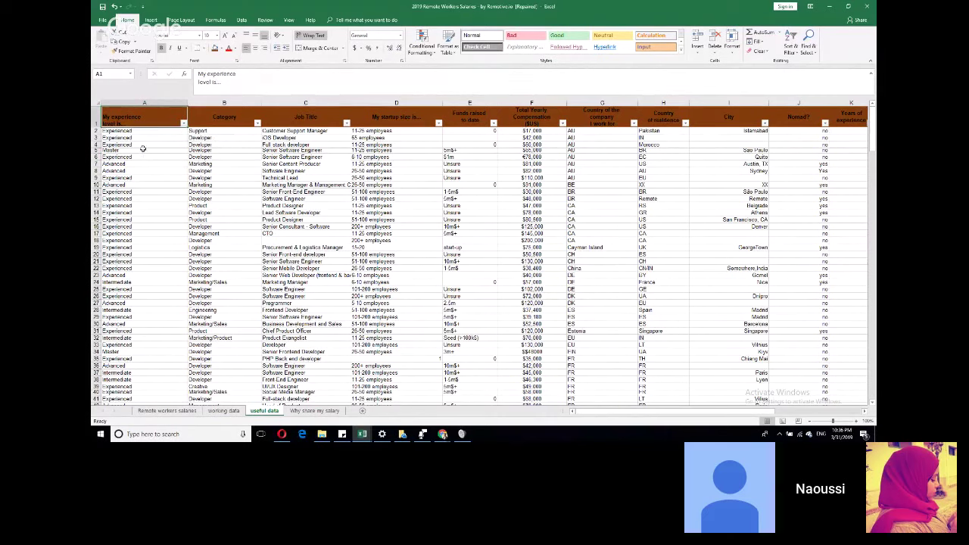
pyautogui.click(183, 124)
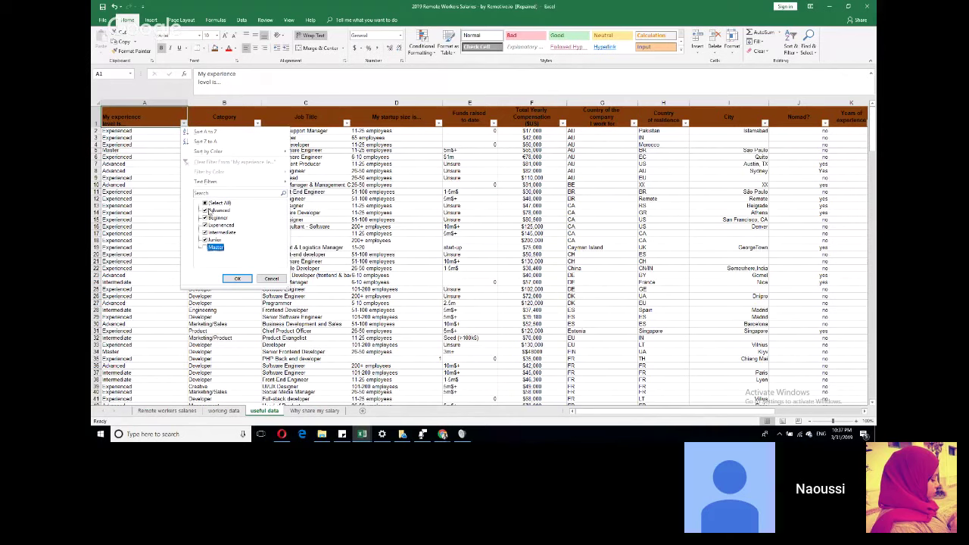
# Step: Filter the experience-level column to show only Junior rows
pyautogui.click(205, 203)
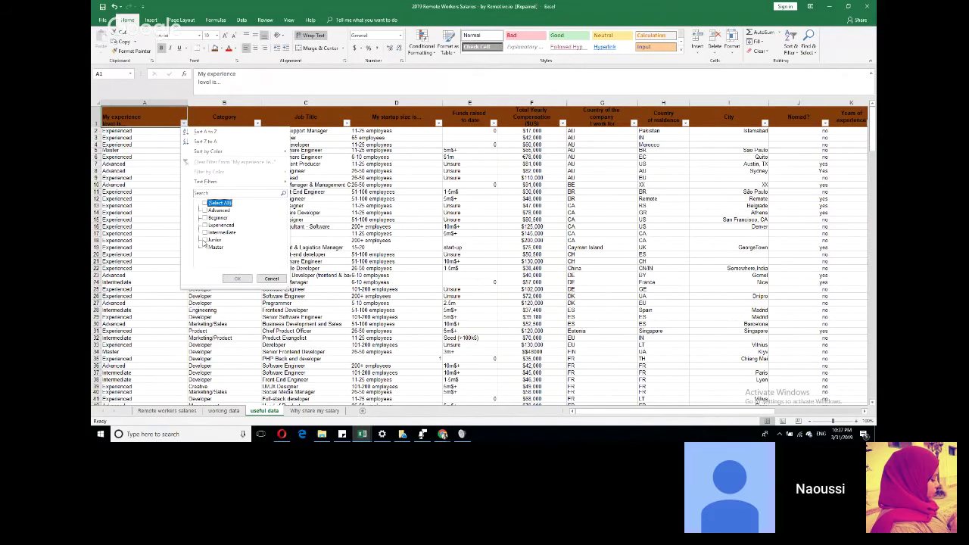
pyautogui.click(205, 240)
pyautogui.click(237, 279)
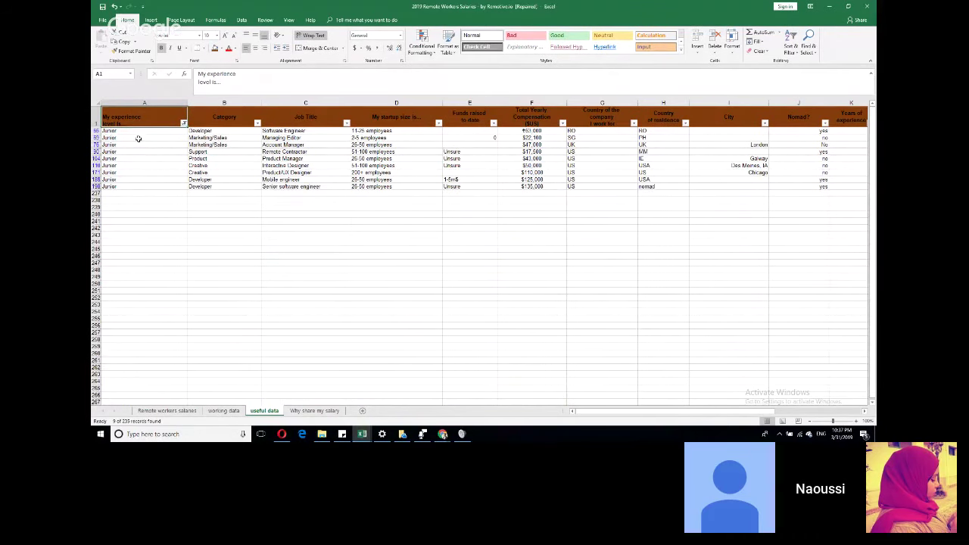
pyautogui.scroll(-1, 133, 130)
pyautogui.scroll(1, 129, 129)
# Step: Inspect the Category values of several Junior rows, including a Developer entry
pyautogui.click(235, 132)
pyautogui.click(223, 166)
pyautogui.click(216, 180)
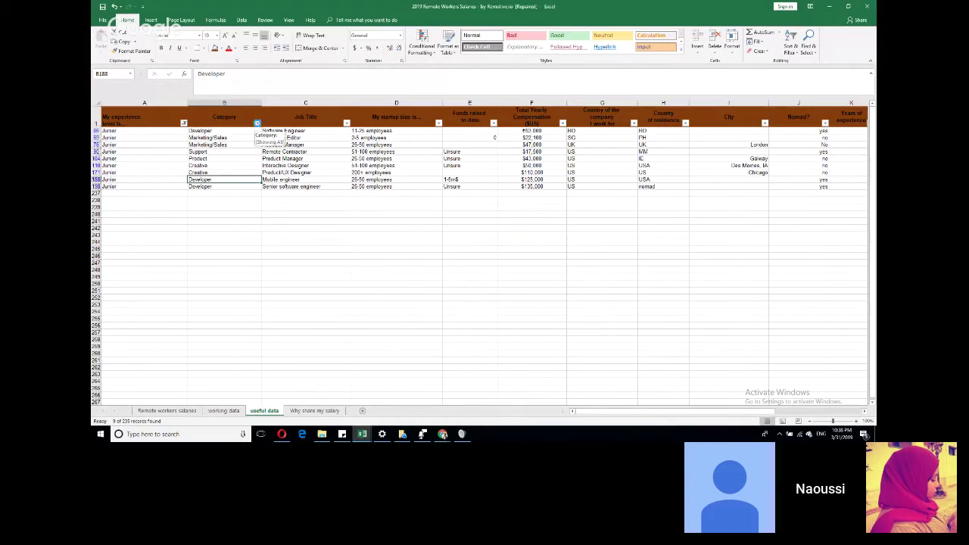
# Step: Filter the Category column to Developer only, leaving three Junior developer rows
pyautogui.click(257, 123)
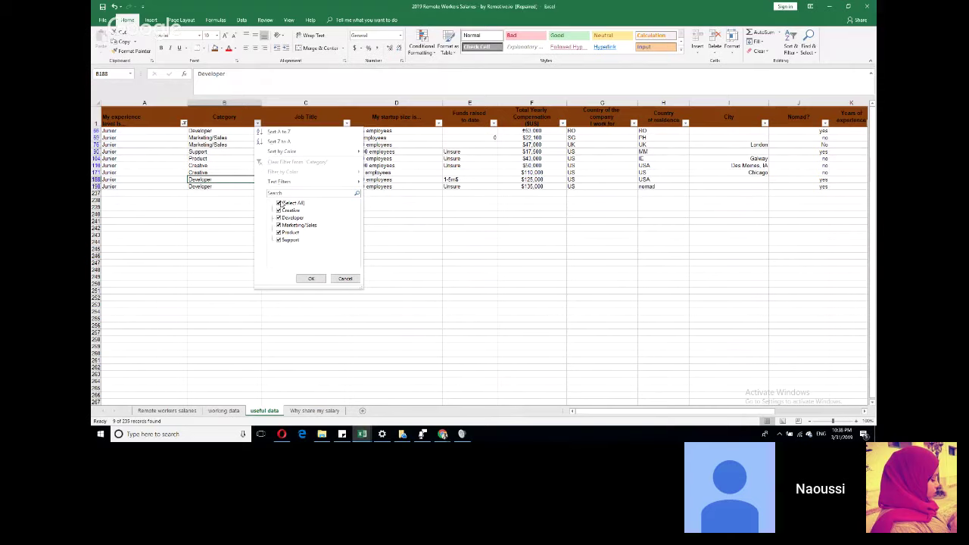
pyautogui.click(279, 203)
pyautogui.click(279, 217)
pyautogui.click(313, 278)
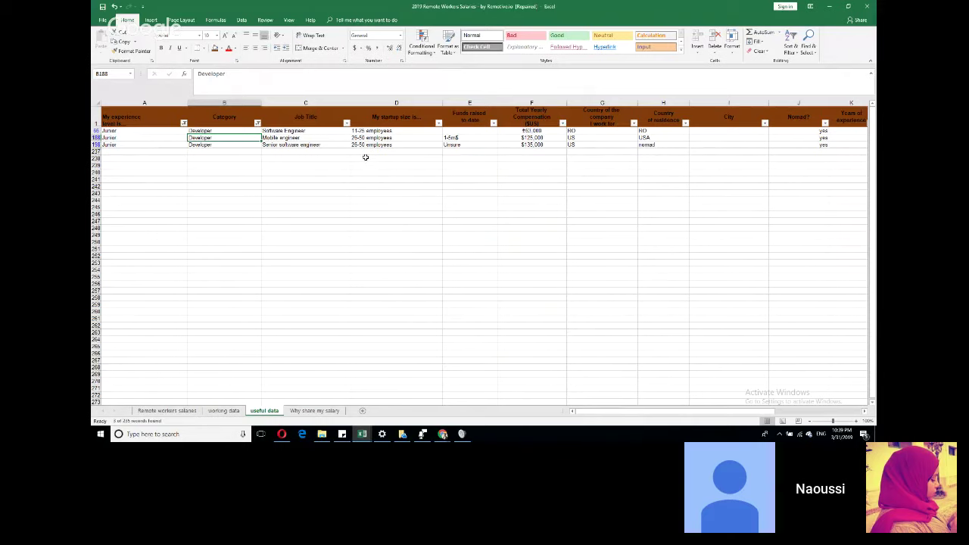
# Step: Enter =SUM(F66:F198) in cell F238, then reopen it for editing
pyautogui.click(522, 158)
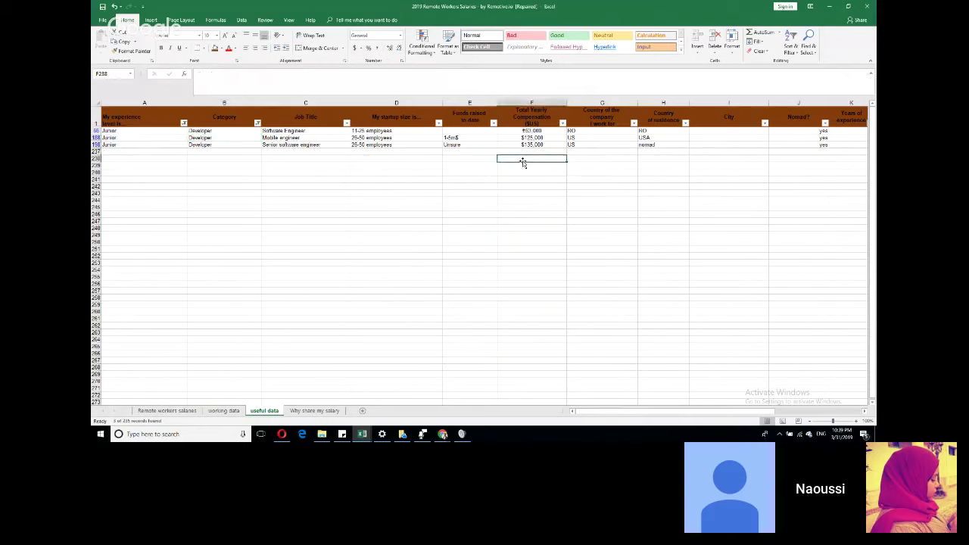
pyautogui.doubleClick(522, 159)
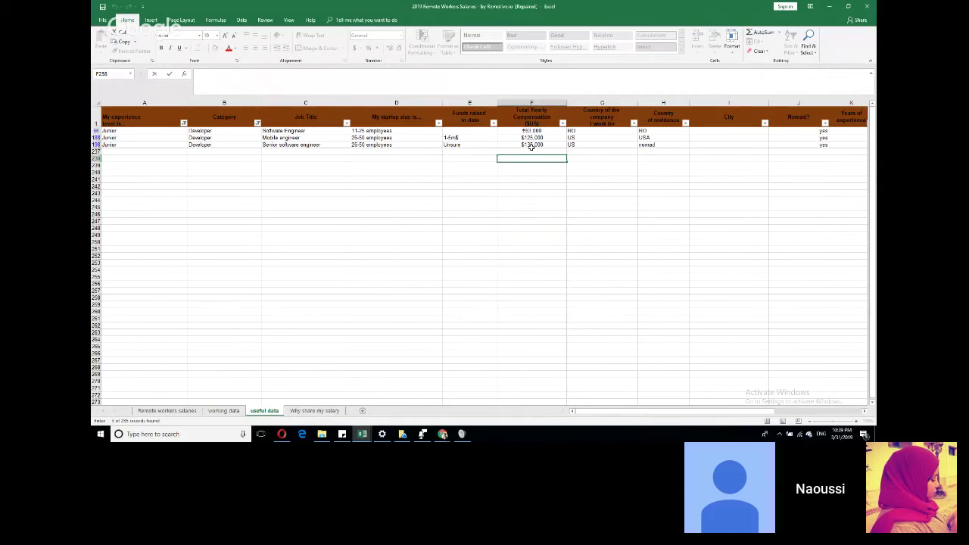
pyautogui.write('=')
pyautogui.write('sum')
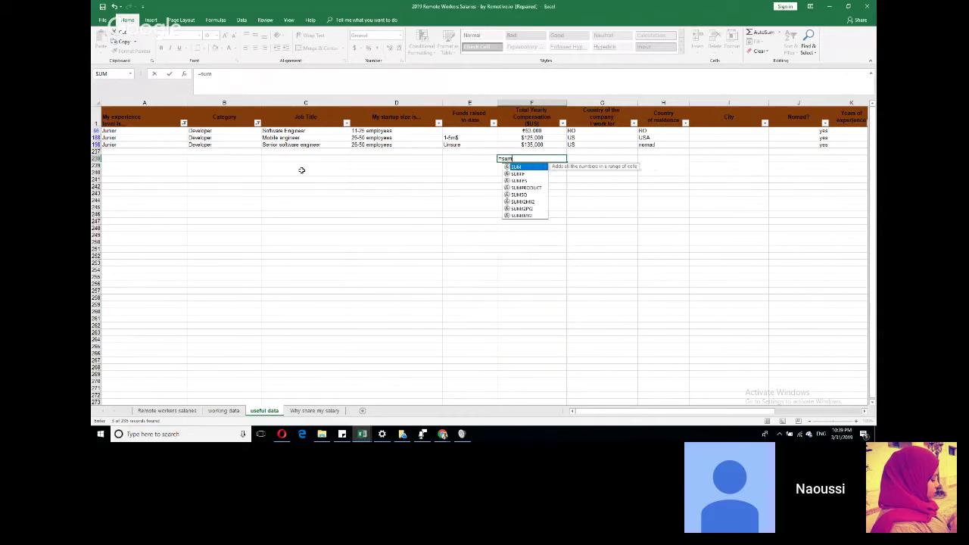
pyautogui.press('Tab')
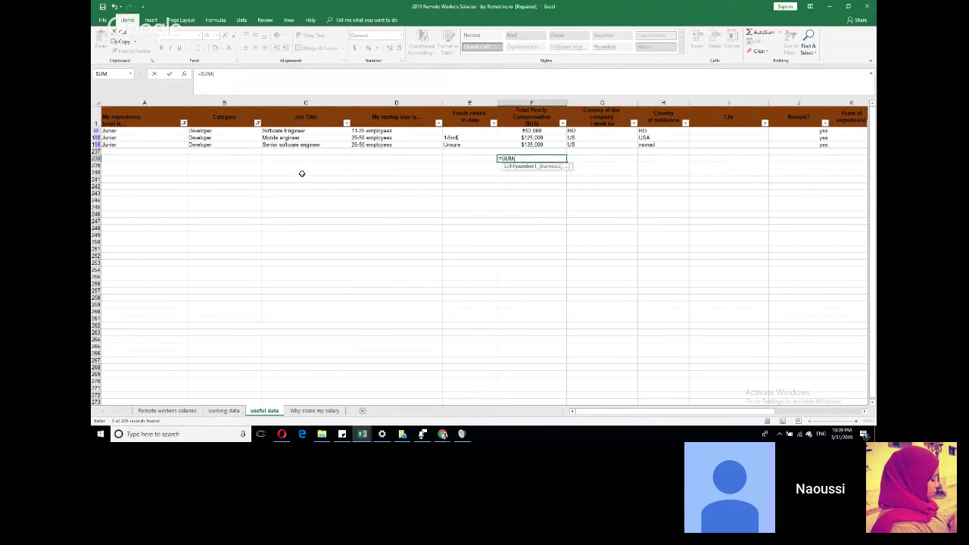
pyautogui.moveTo(550, 131); pyautogui.dragTo(554, 144)
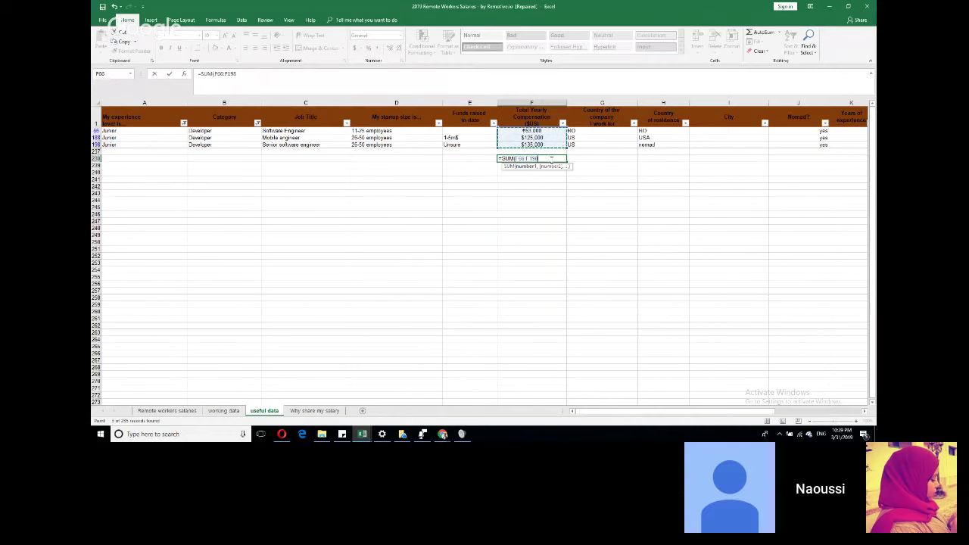
pyautogui.write(')')
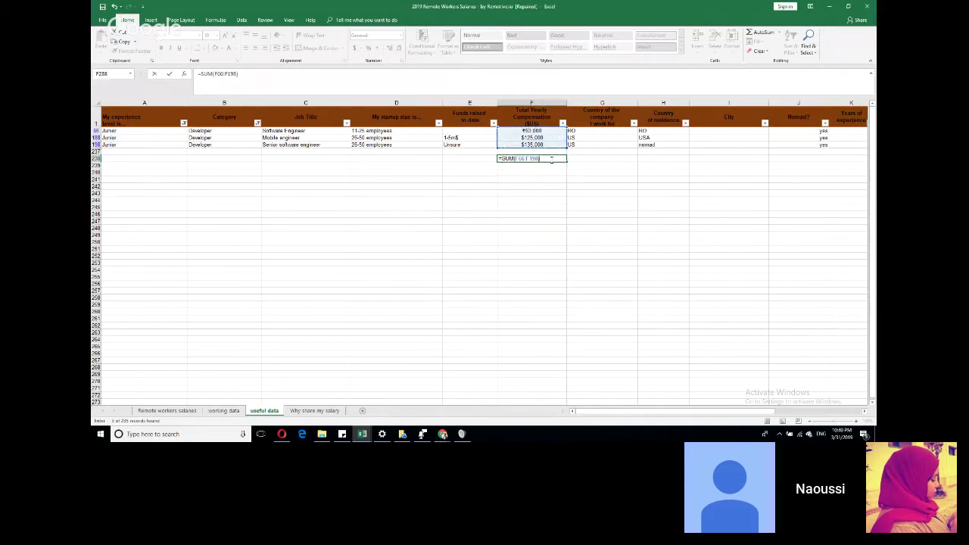
pyautogui.press('Return')
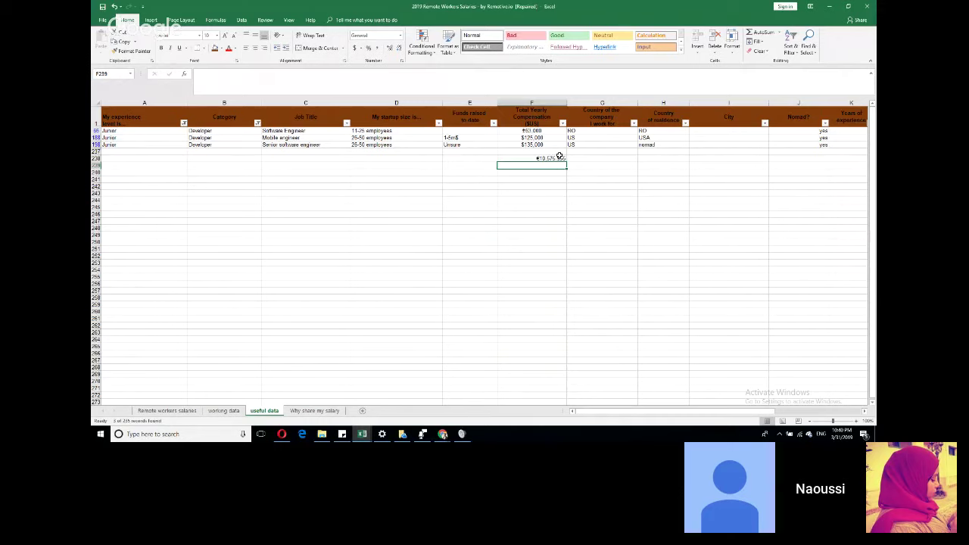
pyautogui.doubleClick(561, 158)
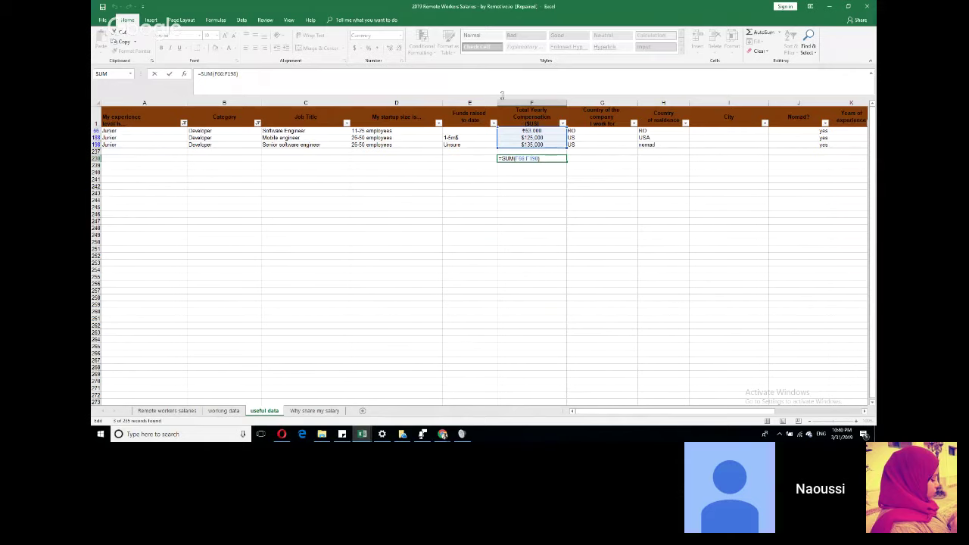
# Step: Replace F238's formula with a SUM of visible salaries F66, F188 and F198, totalling $323,000
pyautogui.moveTo(538, 158); pyautogui.dragTo(489, 153)
pyautogui.press('Escape')
pyautogui.write('sum')
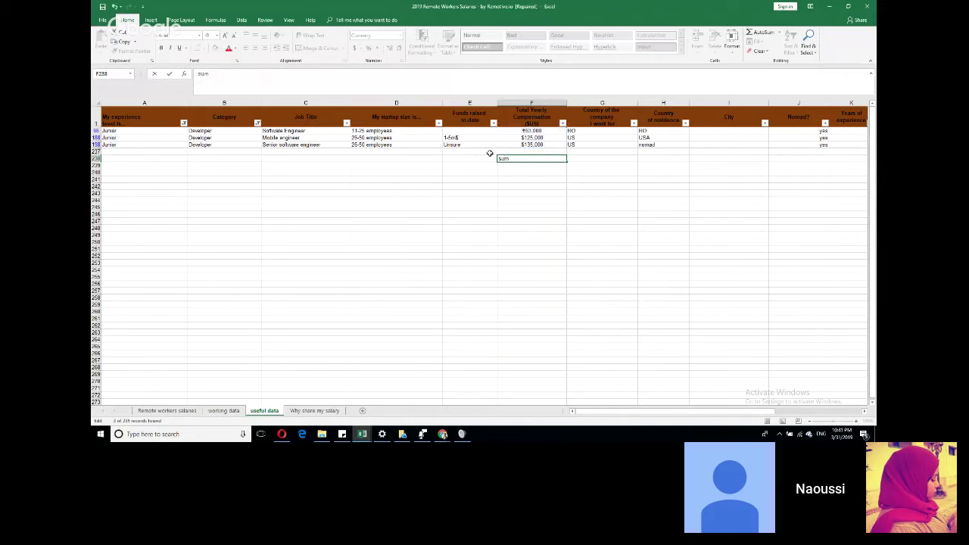
pyautogui.press('BackSpace')
pyautogui.press('BackSpace')
pyautogui.write('=sum')
pyautogui.press('Tab')
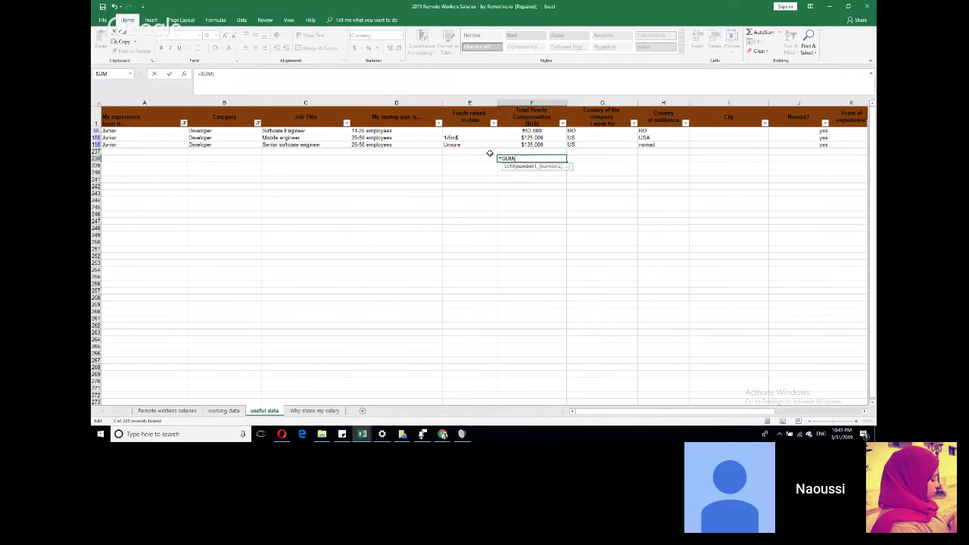
pyautogui.moveTo(536, 130); pyautogui.dragTo(534, 143)
pyautogui.keyDown('ctrl'); pyautogui.click(534, 143); pyautogui.keyUp('ctrl')
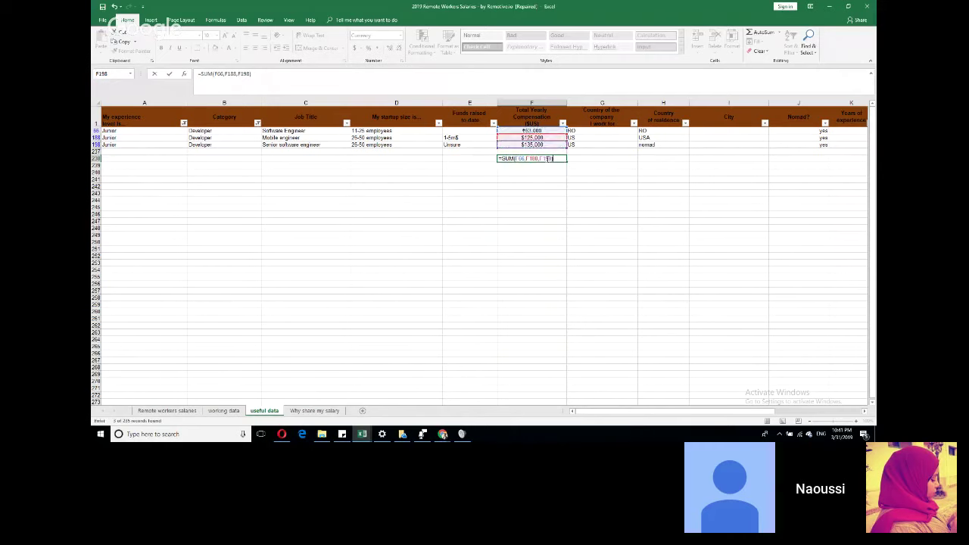
pyautogui.press('Return')
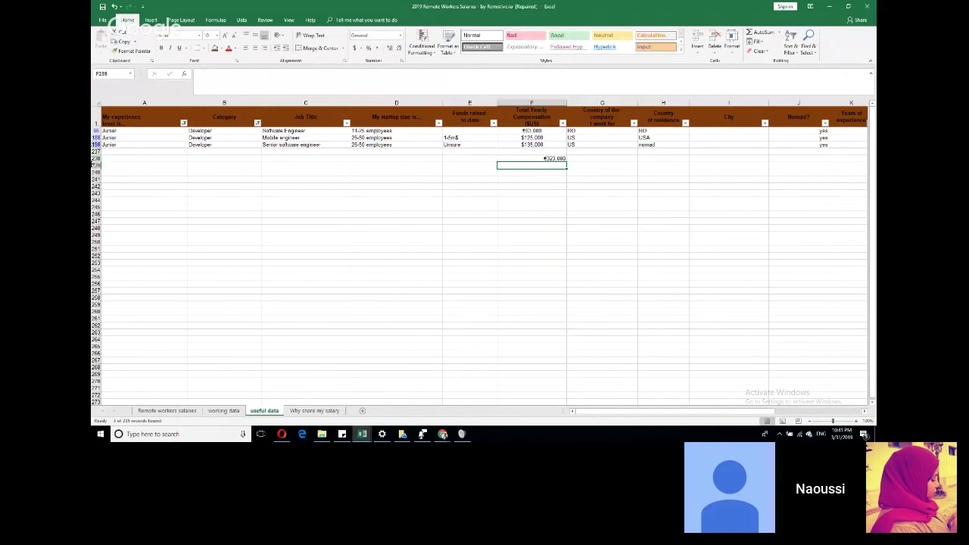
# Step: Delete the three-cell SUM formula, leaving F238 blank
pyautogui.doubleClick(536, 159)
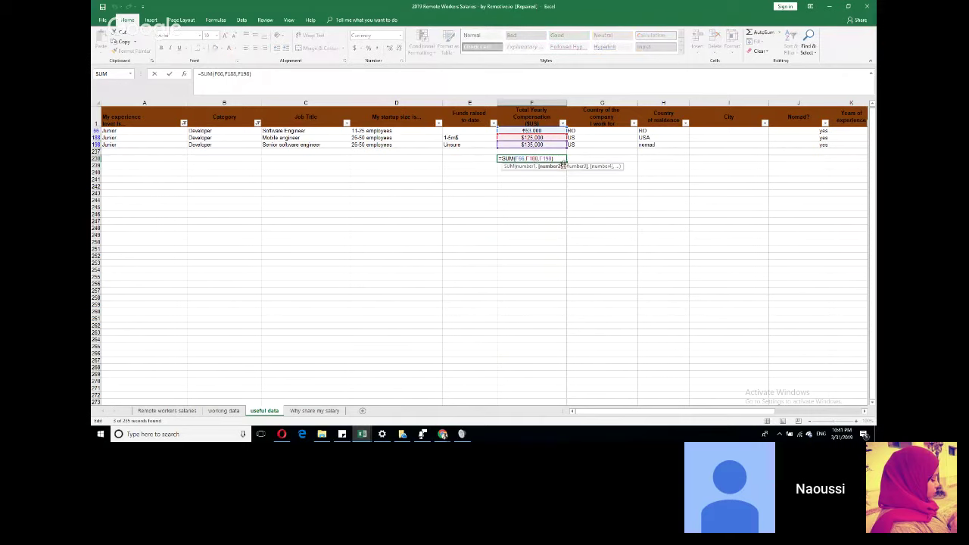
pyautogui.moveTo(538, 152); pyautogui.dragTo(469, 138)
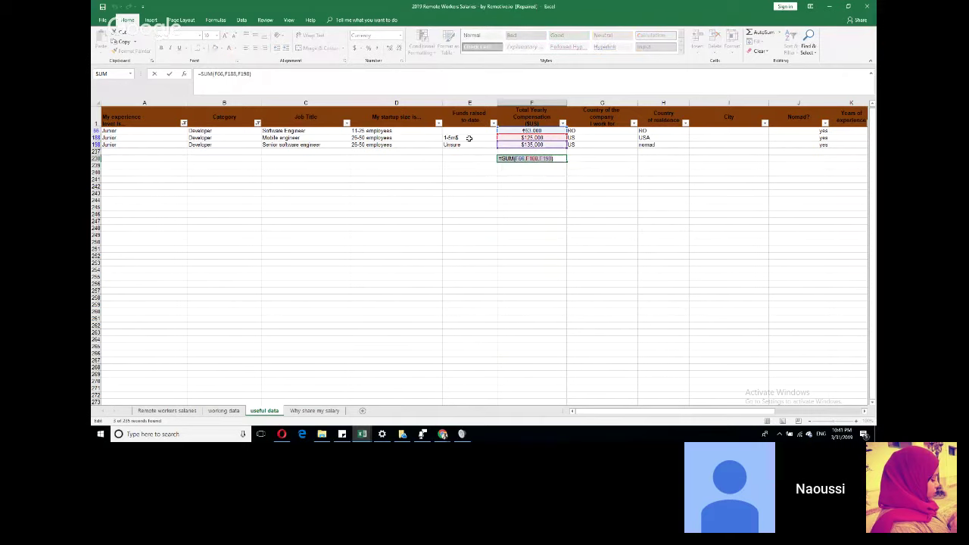
pyautogui.press('BackSpace')
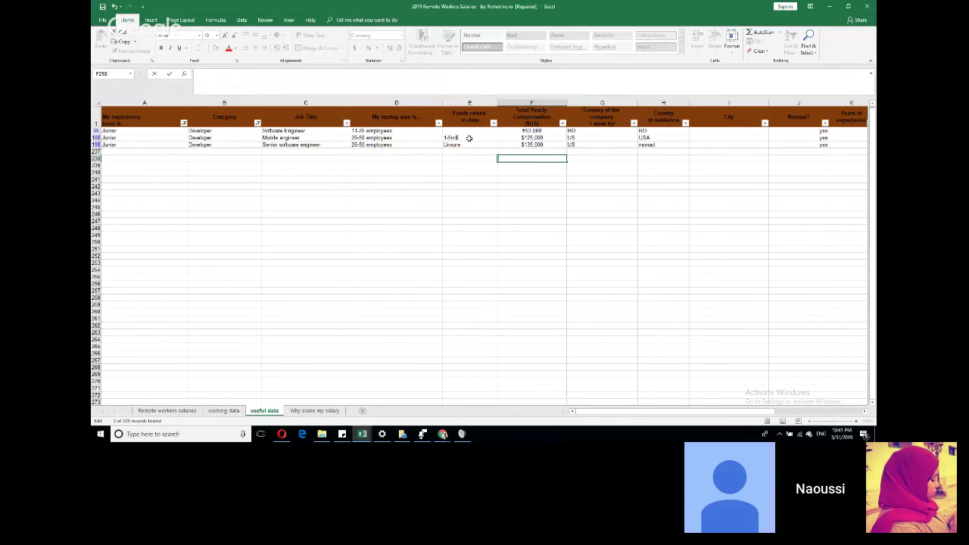
# Step: Start a SUBTOTAL formula in F238 using function 9 (SUM) over F66:F198
pyautogui.write('=ssub')
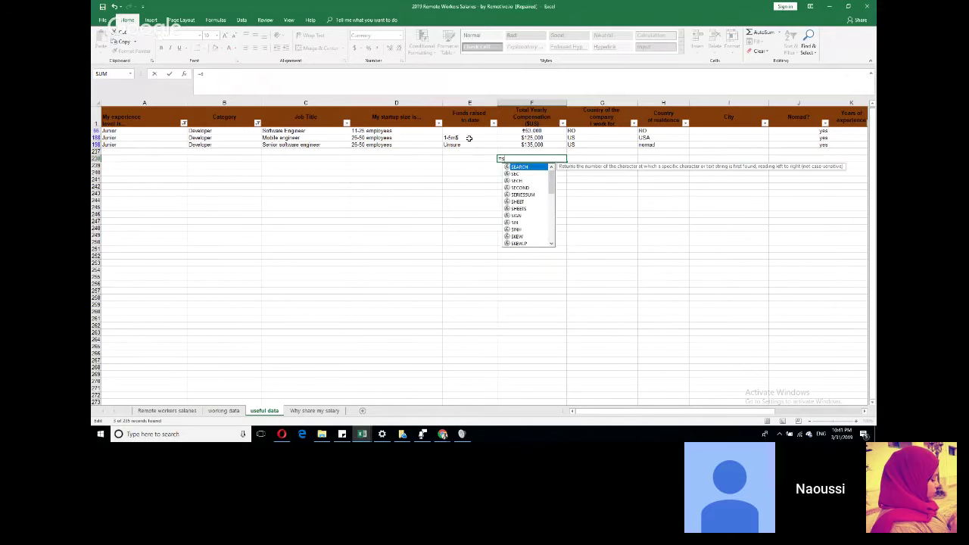
pyautogui.press('BackSpace')
pyautogui.press('BackSpace')
pyautogui.write('ub')
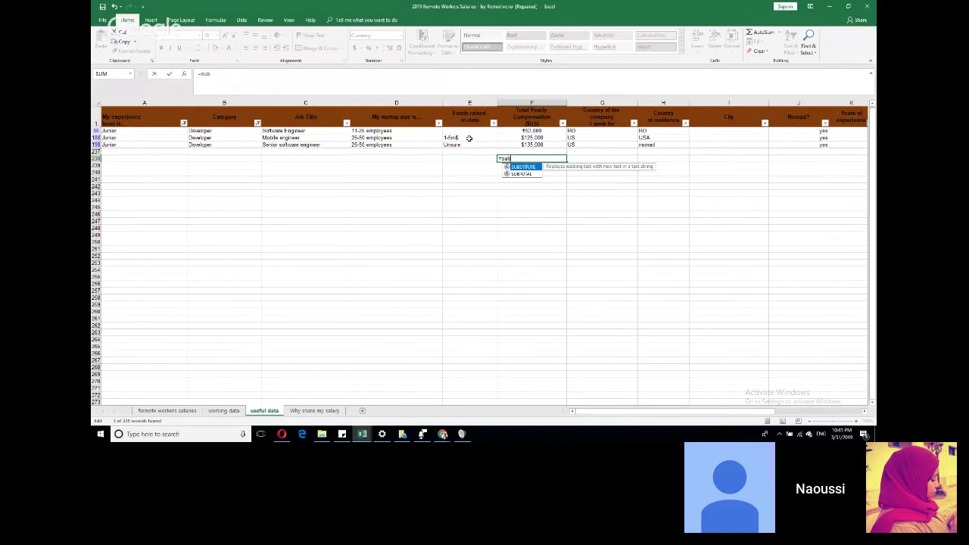
pyautogui.press('Down')
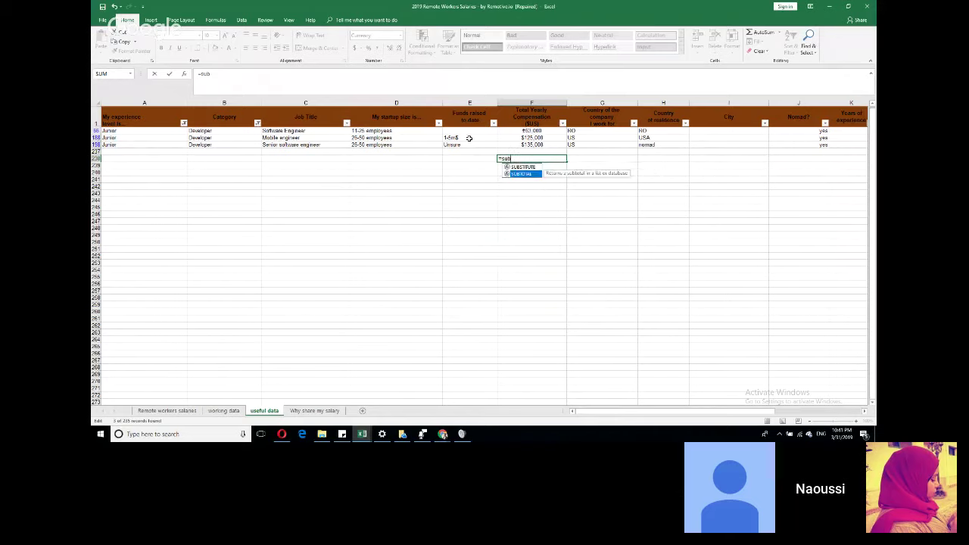
pyautogui.press('Tab')
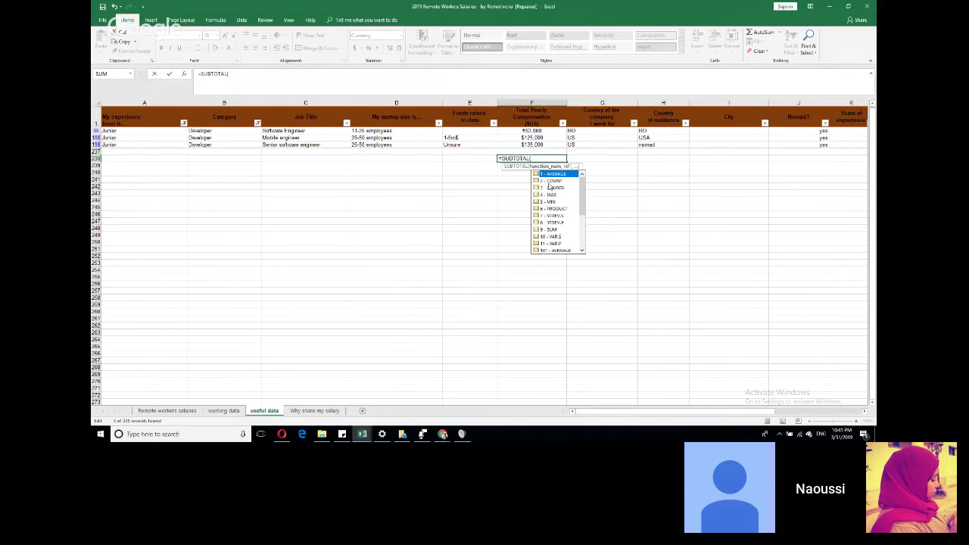
pyautogui.click(550, 230)
pyautogui.doubleClick(550, 229)
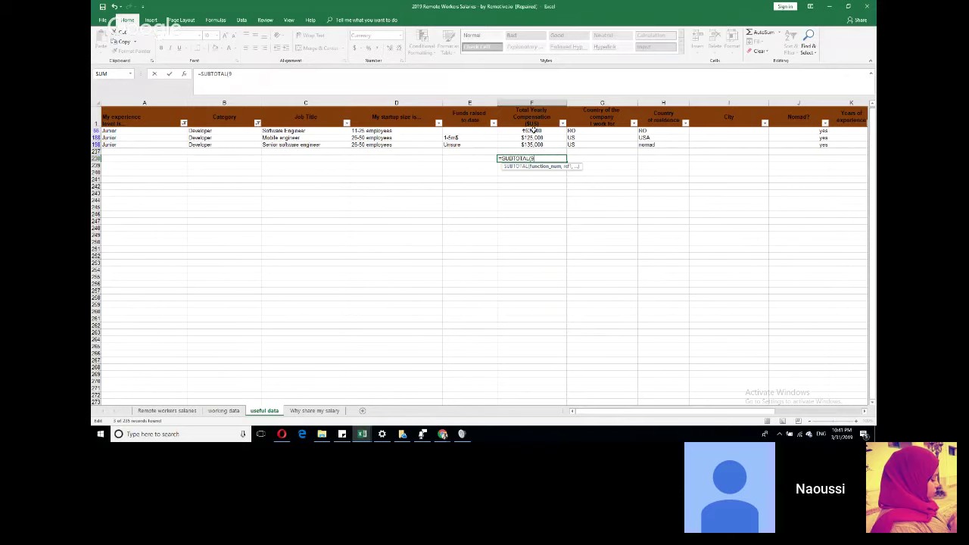
pyautogui.write(',')
pyautogui.moveTo(531, 130); pyautogui.dragTo(533, 143)
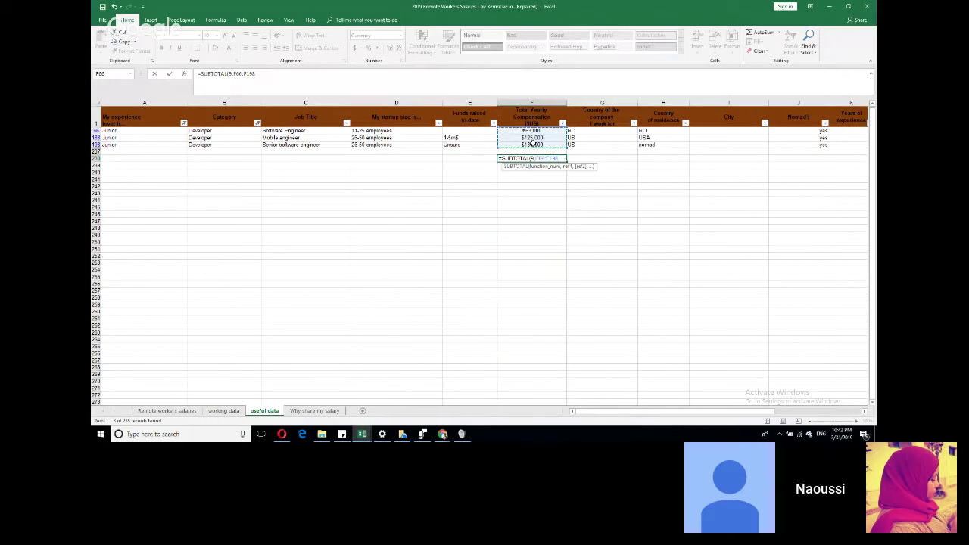
# Step: Close and confirm =SUBTOTAL(9,F66:F198) in F238, showing $323,000
pyautogui.write(')')
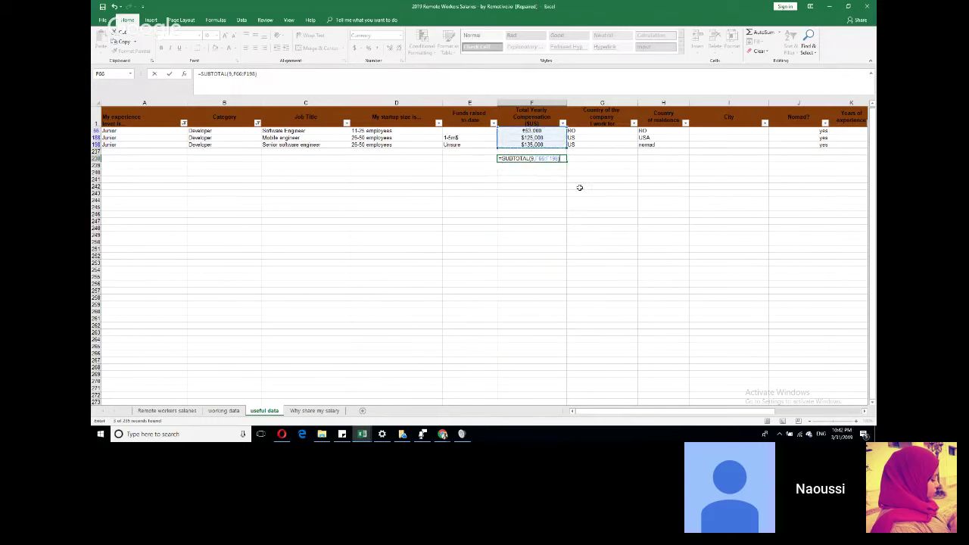
pyautogui.hotkey('ctrl', 'Return')
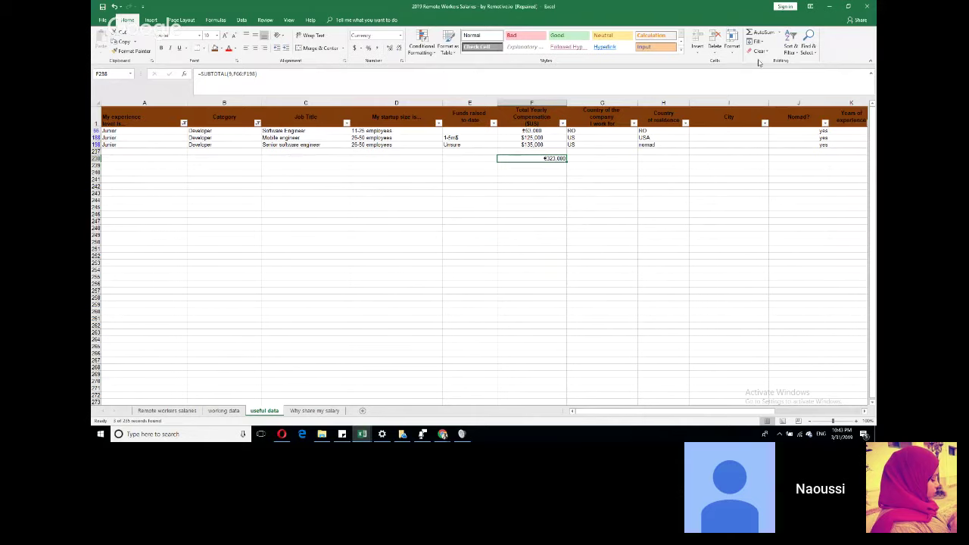
# Step: Clear all filters so the full salary list shows again
pyautogui.click(787, 48)
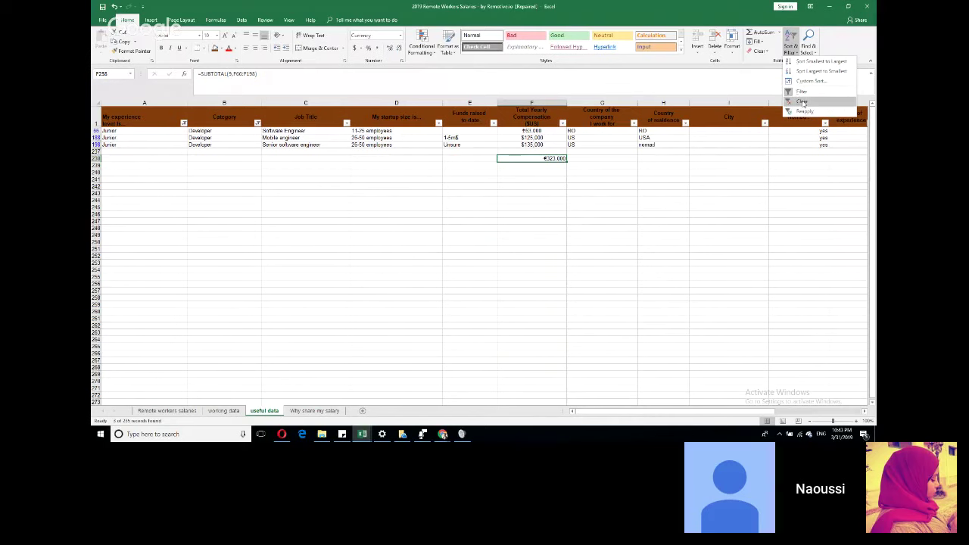
pyautogui.click(802, 103)
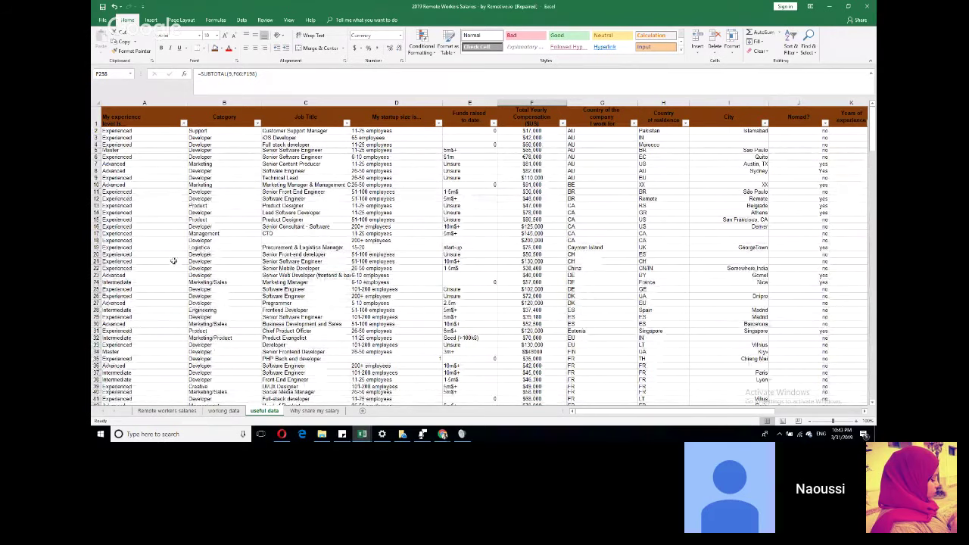
pyautogui.scroll(-10, 110, 244)
pyautogui.scroll(10, 110, 245)
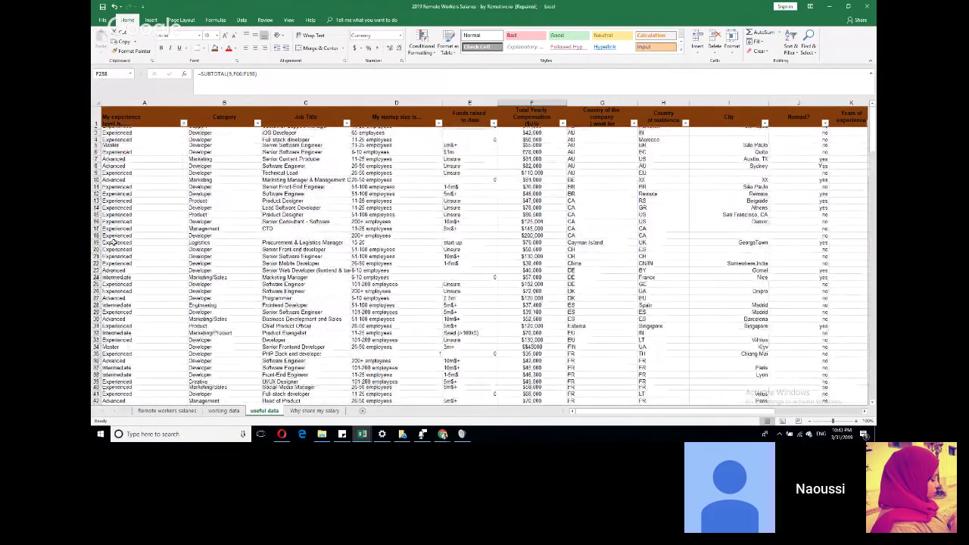
pyautogui.scroll(-3, 110, 241)
pyautogui.scroll(3, 110, 240)
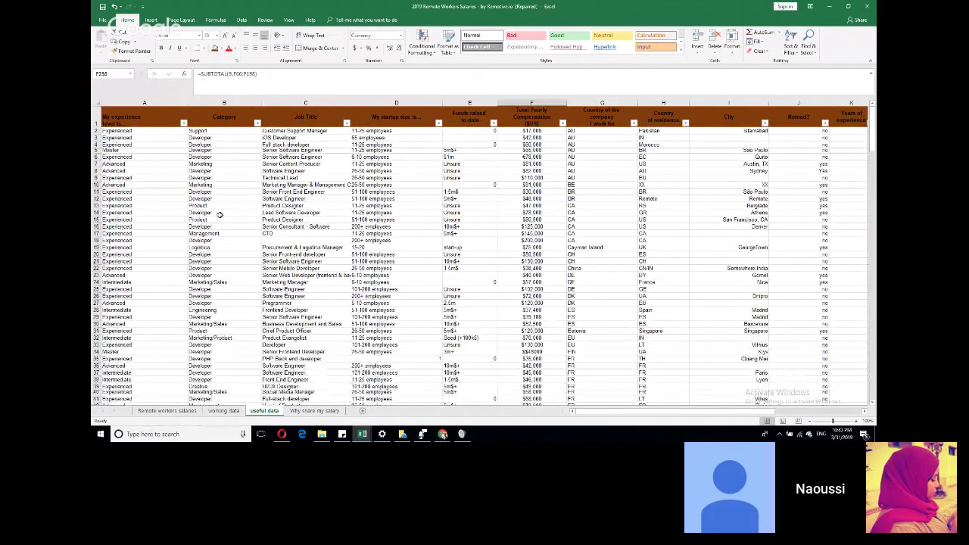
# Step: Delete the SUBTOTAL formula from the totals cell below column F and return to the top
pyautogui.click(228, 74)
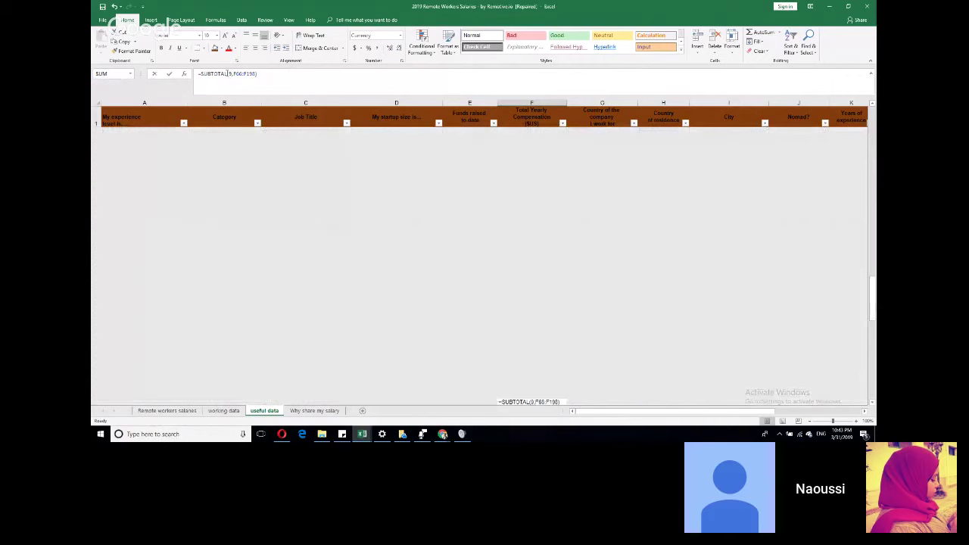
pyautogui.tripleClick(227, 73)
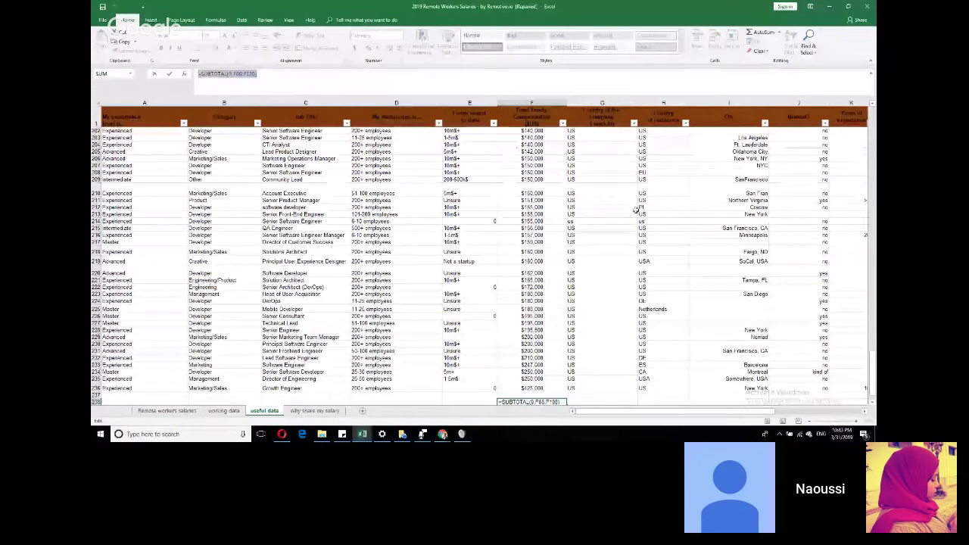
pyautogui.tripleClick(529, 402)
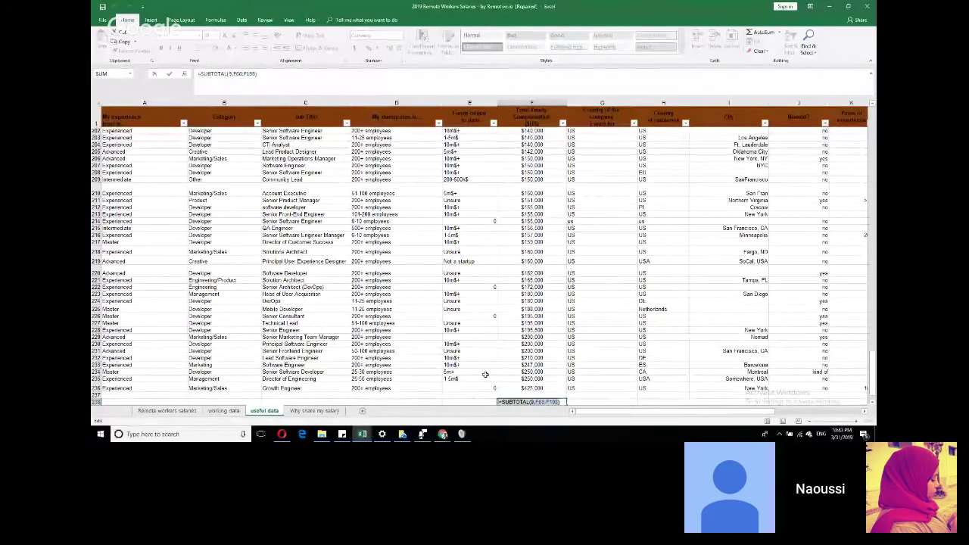
pyautogui.press('BackSpace')
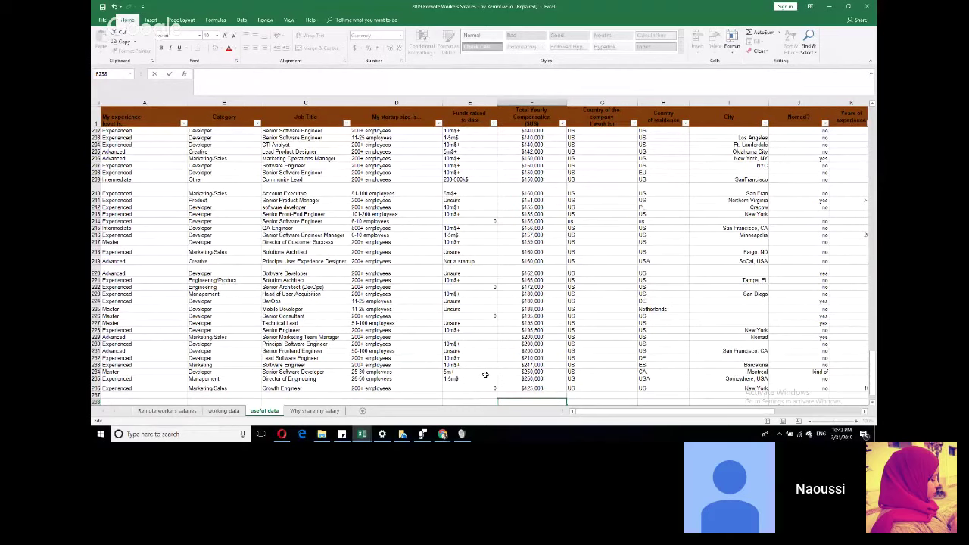
pyautogui.scroll(-5, 467, 321)
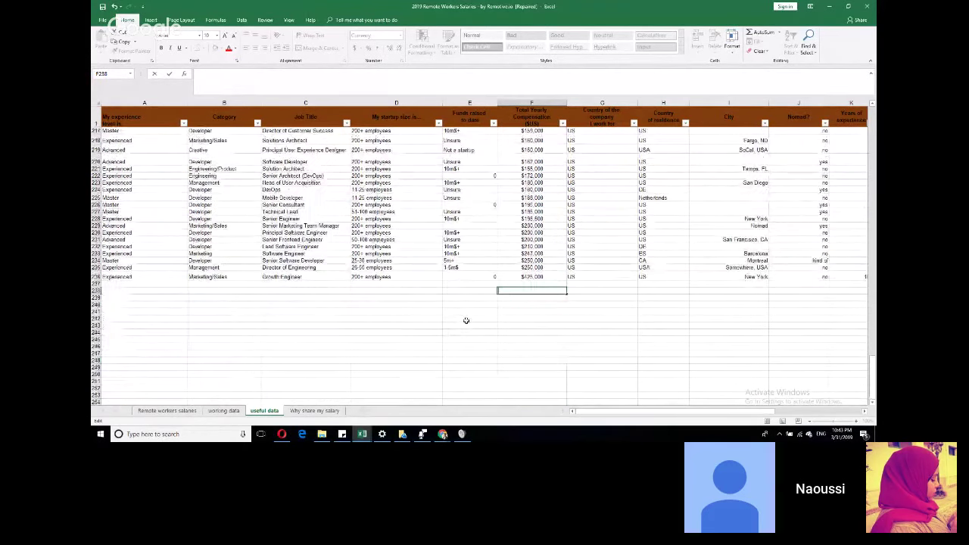
pyautogui.click(467, 321)
pyautogui.scroll(20, 454, 302)
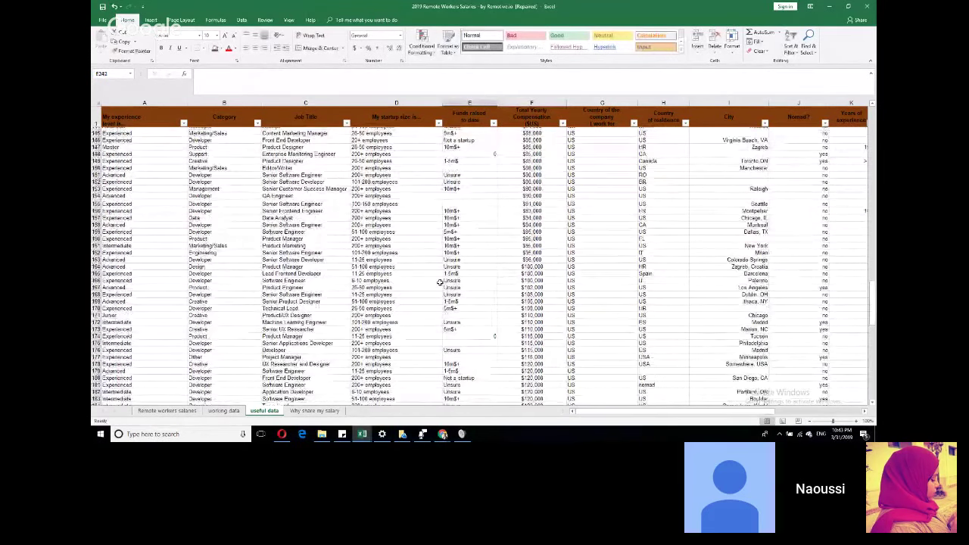
pyautogui.scroll(20, 439, 283)
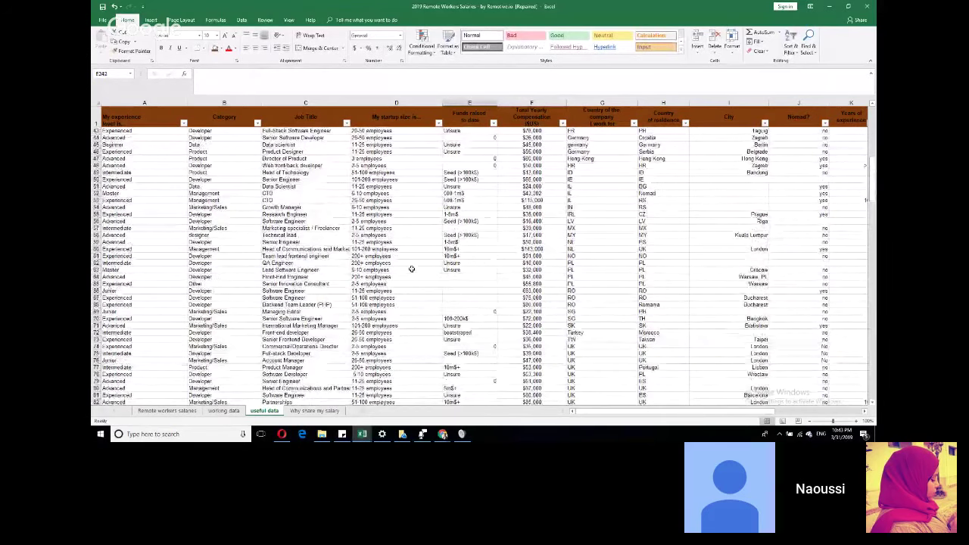
pyautogui.scroll(14, 423, 274)
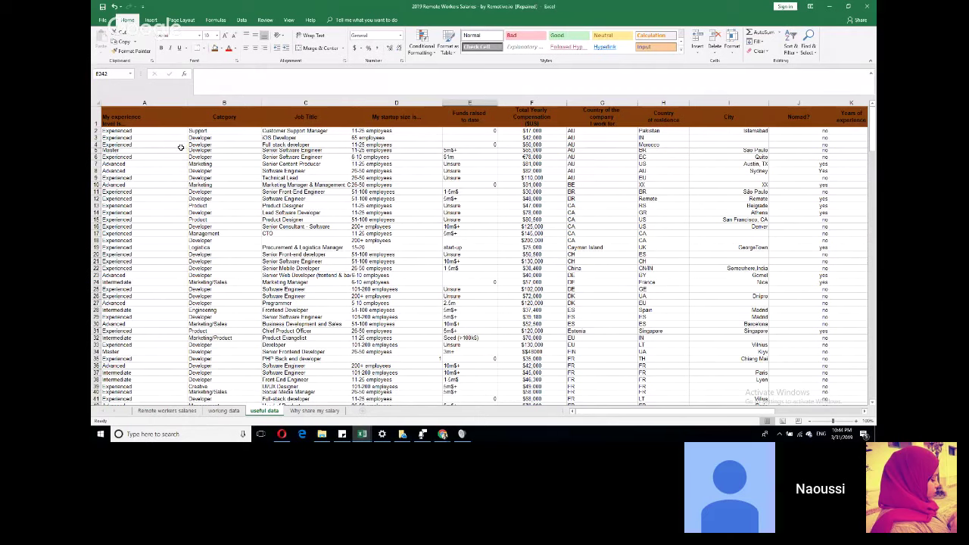
# Step: Show the Insert ribbon and scroll across the useful data columns
pyautogui.click(151, 21)
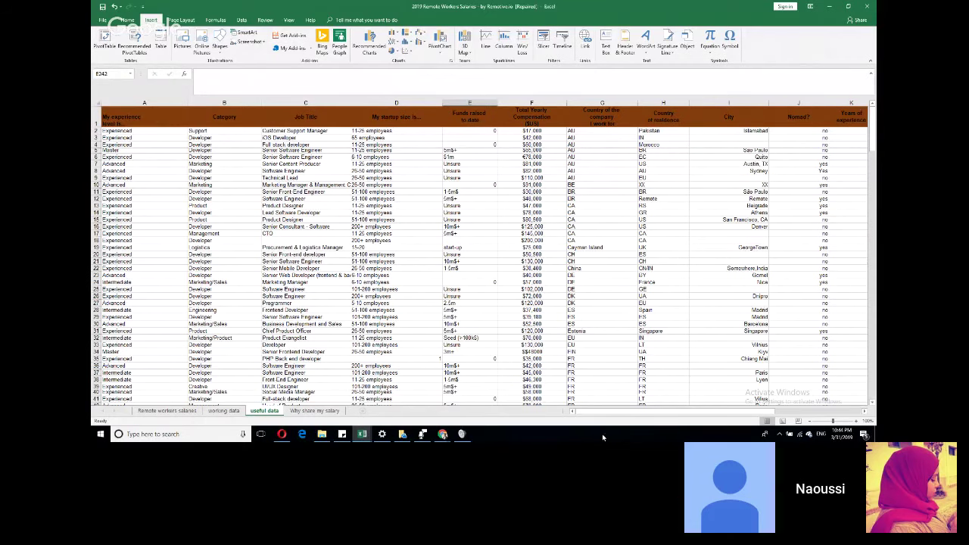
pyautogui.moveTo(621, 412); pyautogui.dragTo(708, 414)
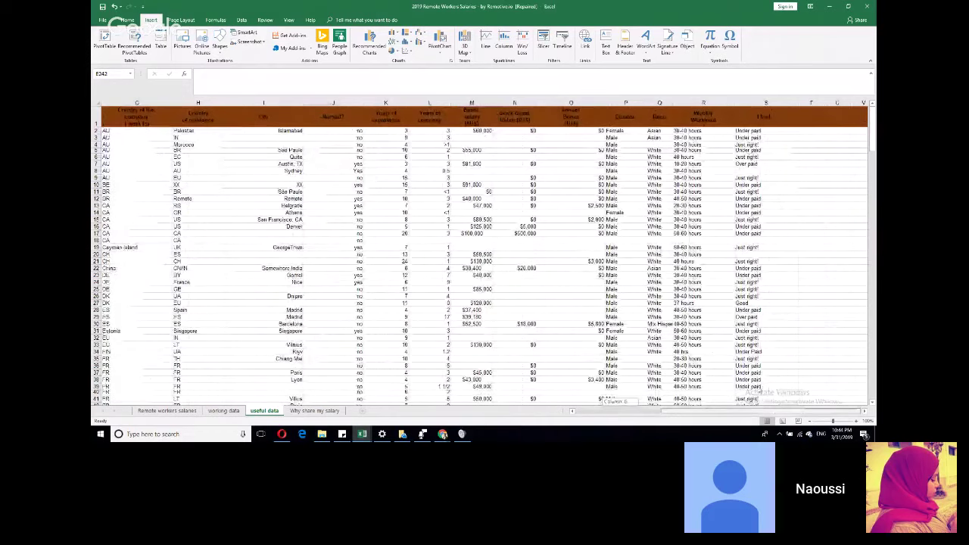
pyautogui.moveTo(707, 389); pyautogui.dragTo(696, 388)
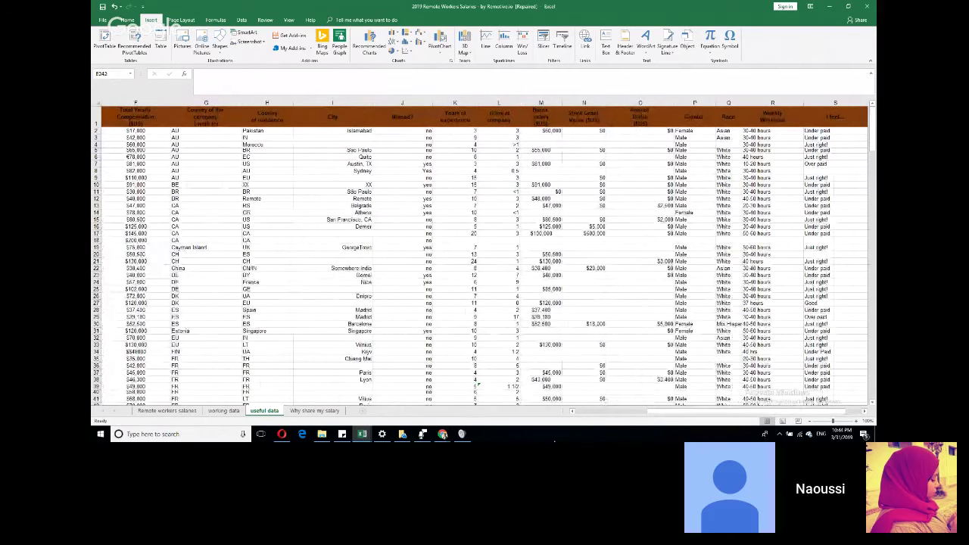
pyautogui.moveTo(669, 413); pyautogui.dragTo(688, 412)
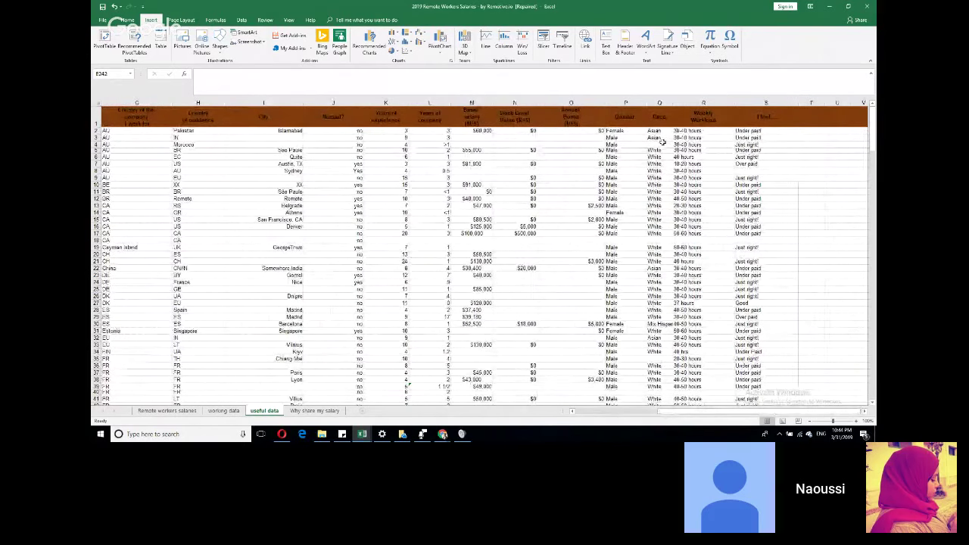
pyautogui.scroll(-11, 662, 142)
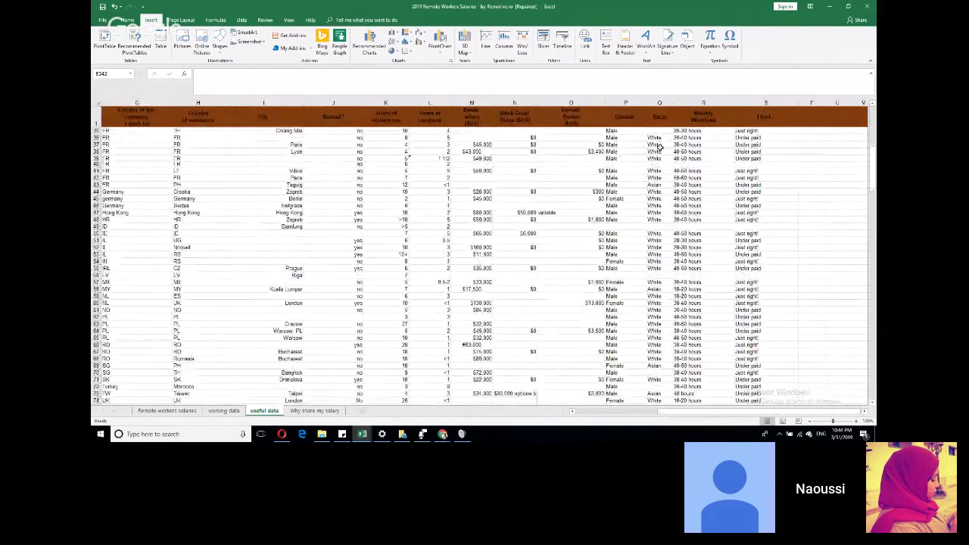
pyautogui.scroll(-17, 660, 147)
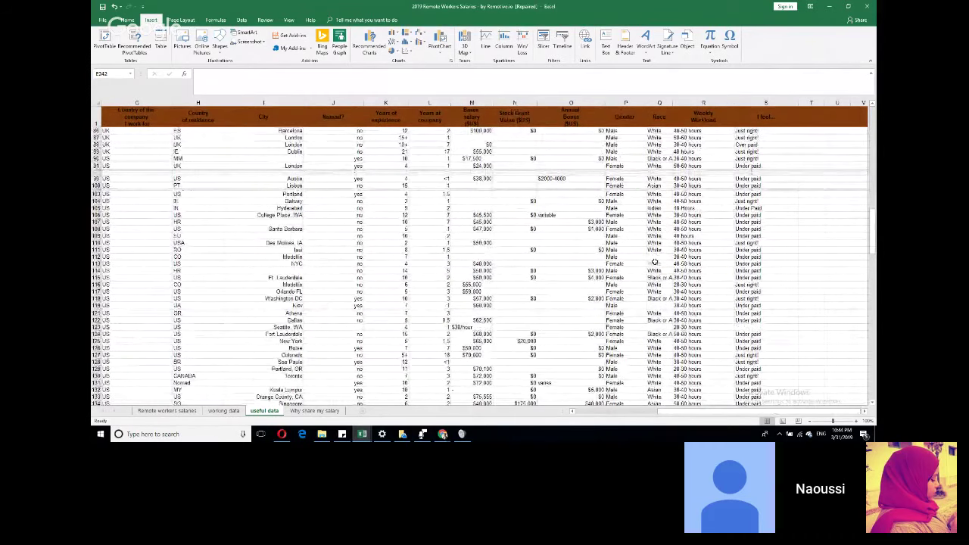
# Step: Review the Race column values, starting at cell Q113, by scrolling through the sheet
pyautogui.click(655, 262)
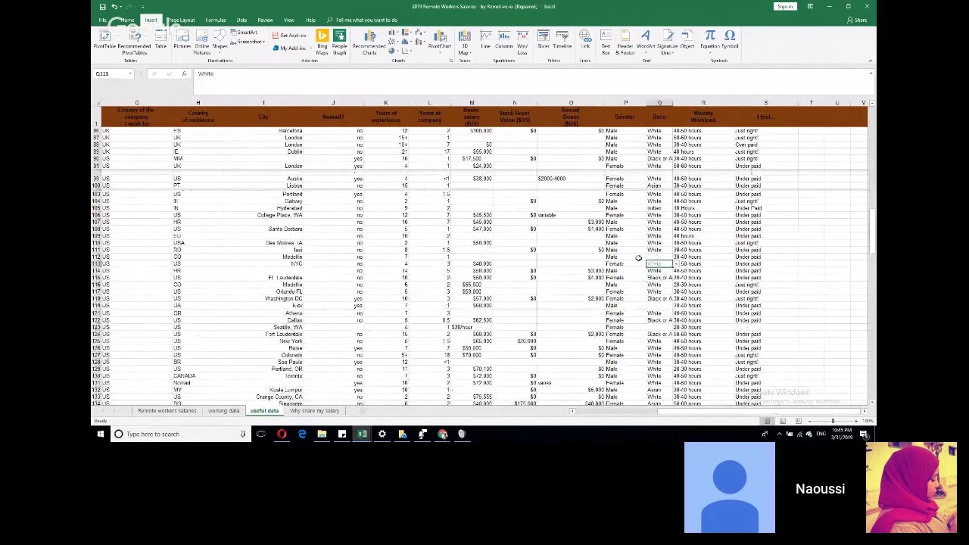
pyautogui.scroll(-20, 638, 258)
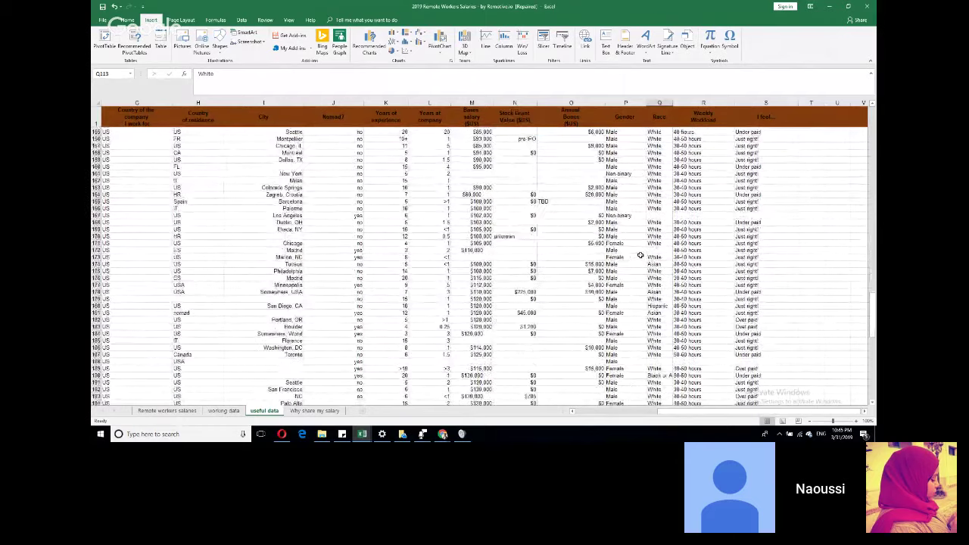
pyautogui.scroll(-9, 640, 256)
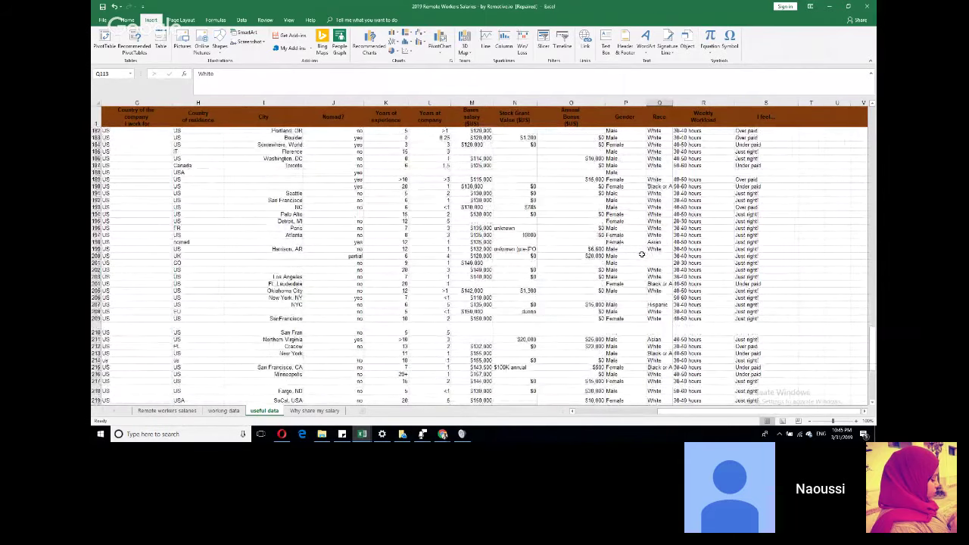
pyautogui.scroll(20, 641, 254)
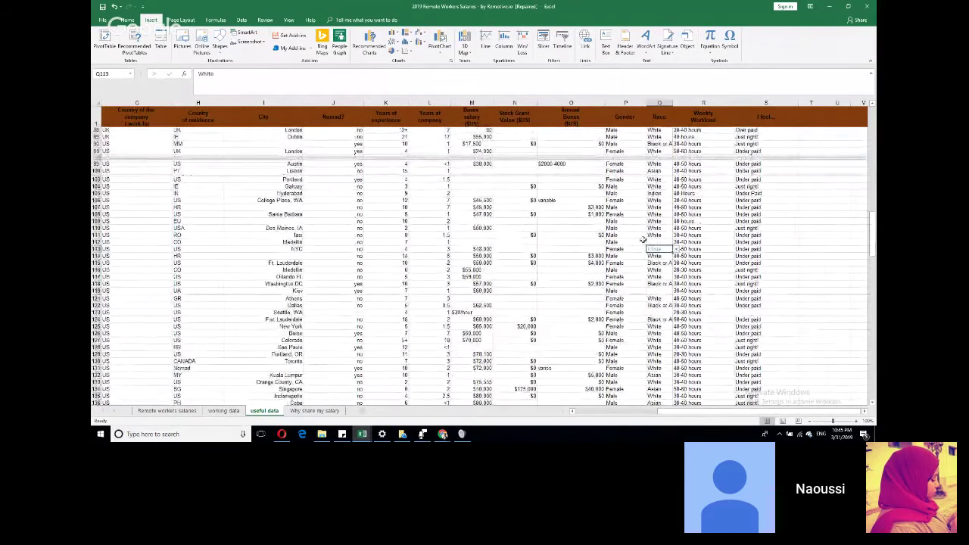
pyautogui.scroll(20, 643, 240)
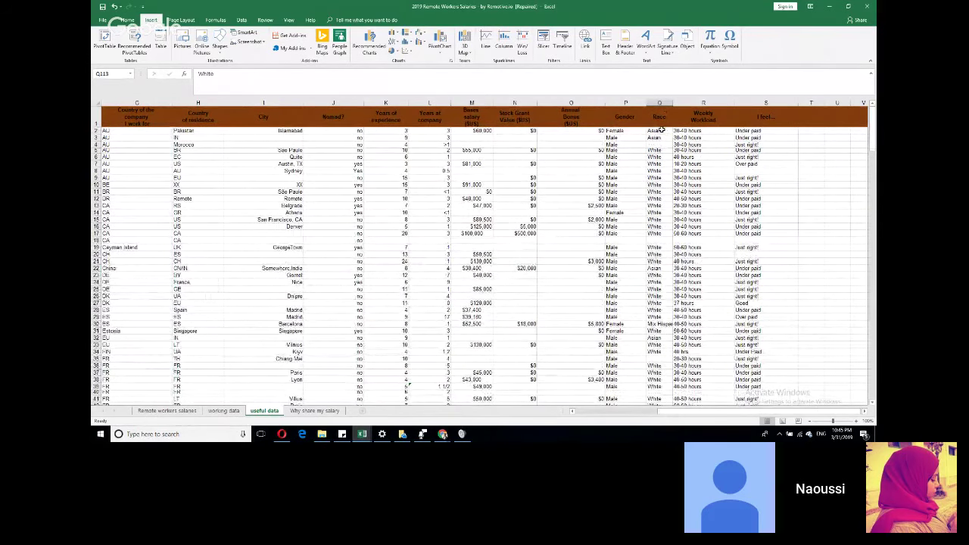
pyautogui.scroll(-12, 632, 159)
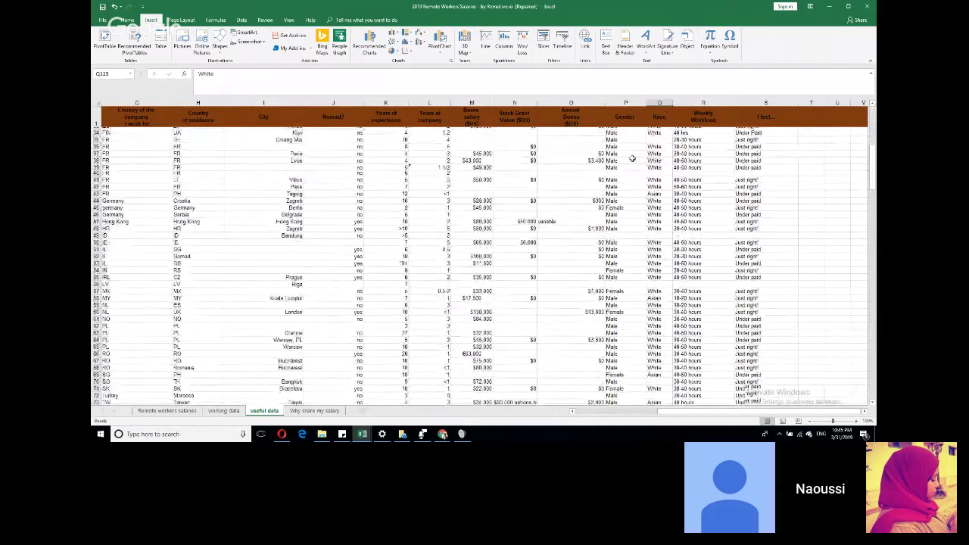
pyautogui.scroll(12, 632, 158)
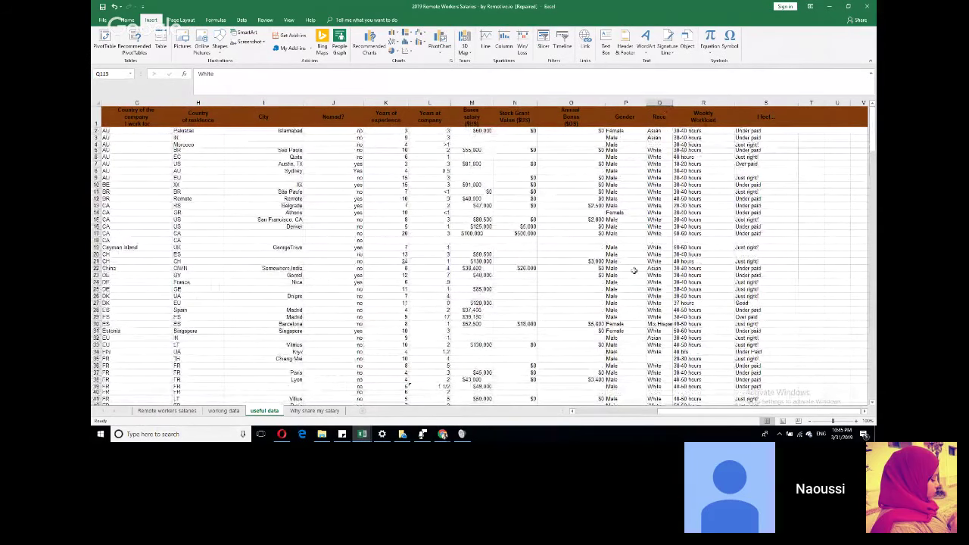
pyautogui.hscroll(-6, 703, 394)
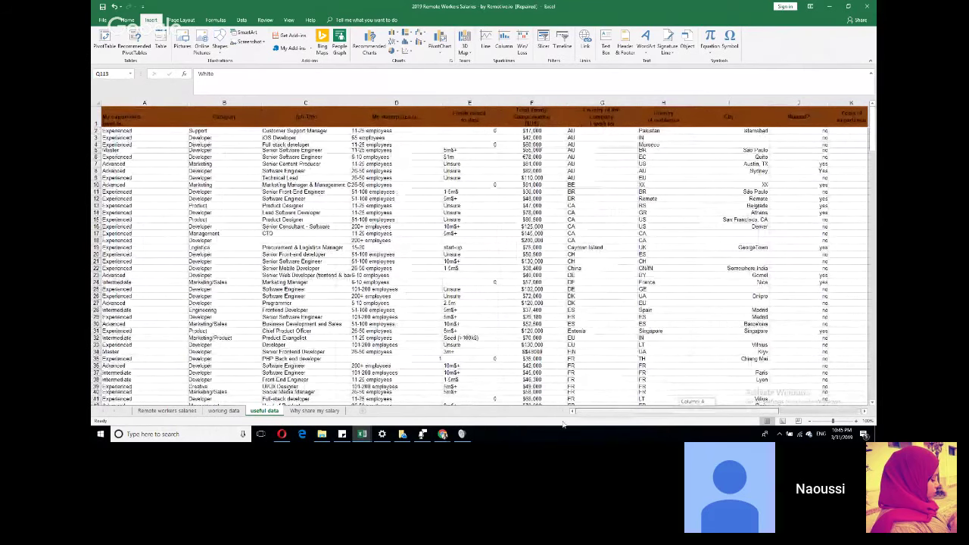
pyautogui.hscroll(6, 736, 379)
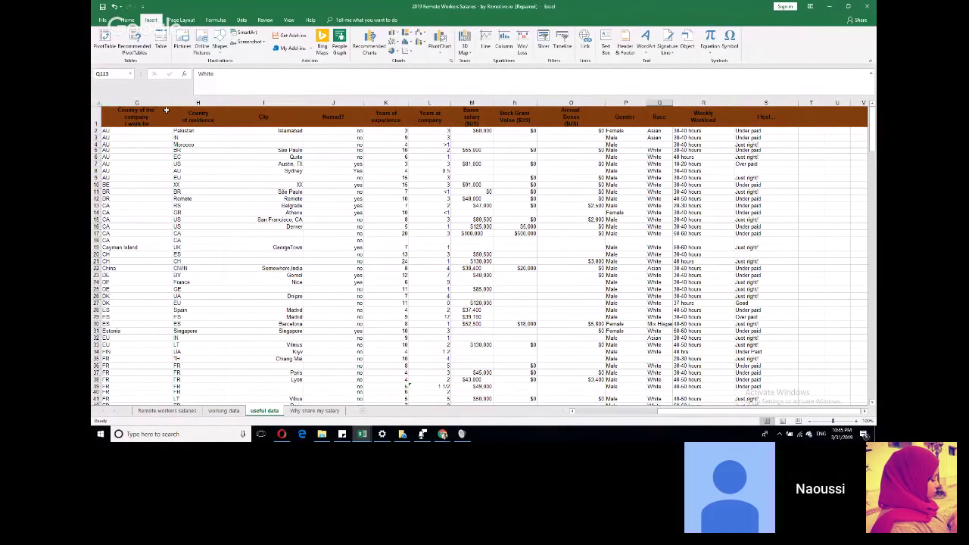
# Step: Create a blank PivotTable from the useful data table on a new worksheet
pyautogui.click(105, 42)
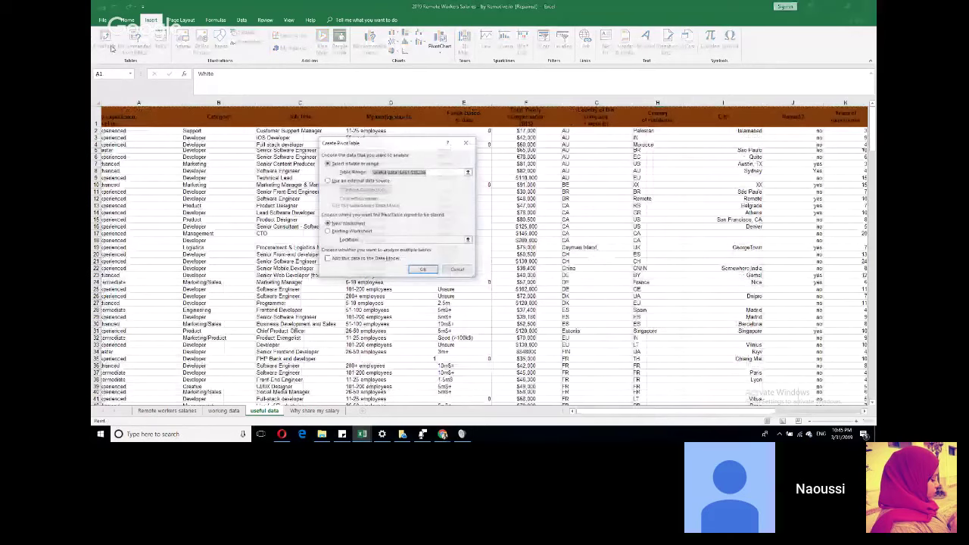
pyautogui.click(457, 268)
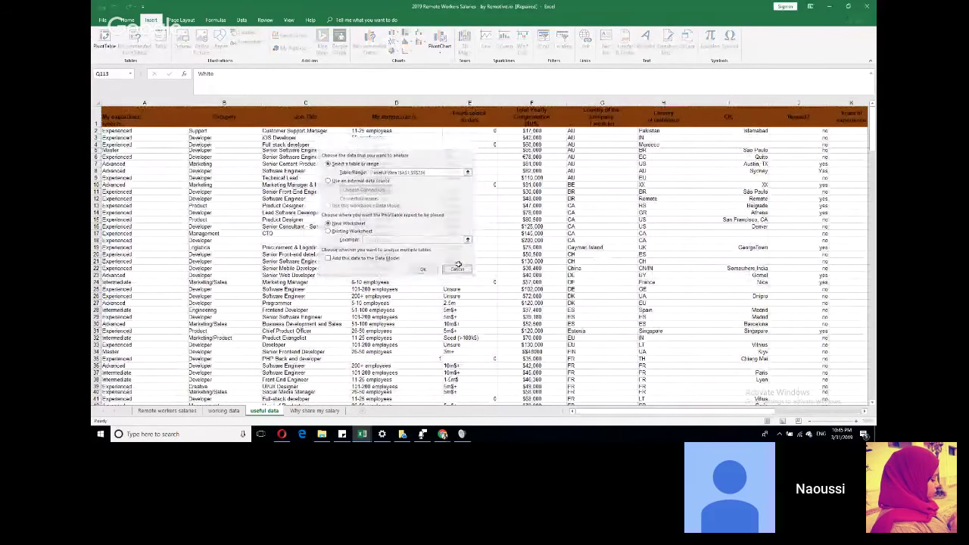
pyautogui.click(105, 41)
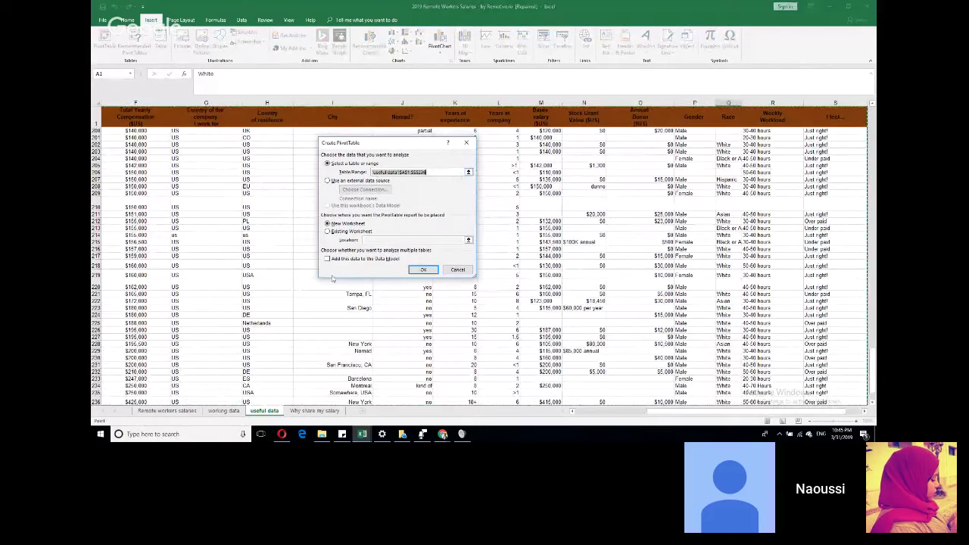
pyautogui.click(417, 270)
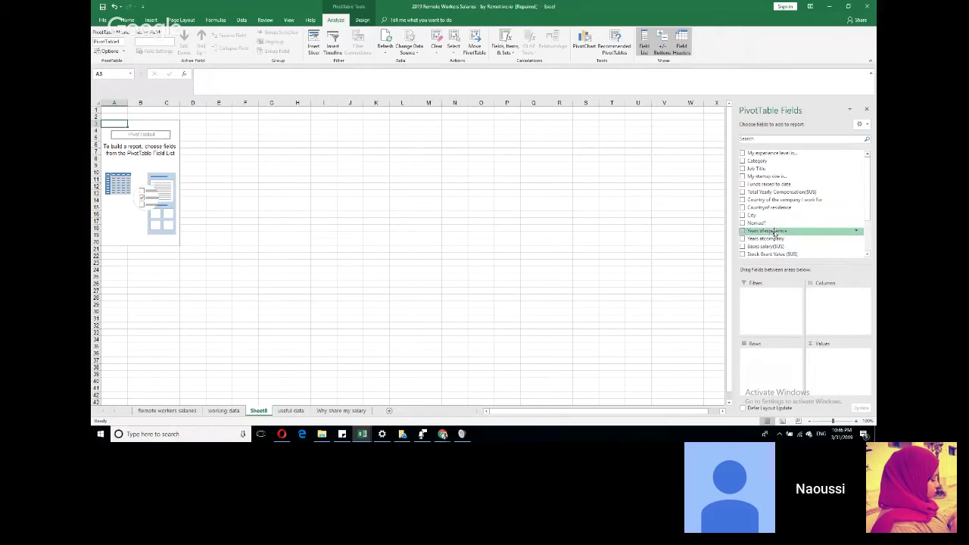
pyautogui.scroll(-4, 772, 224)
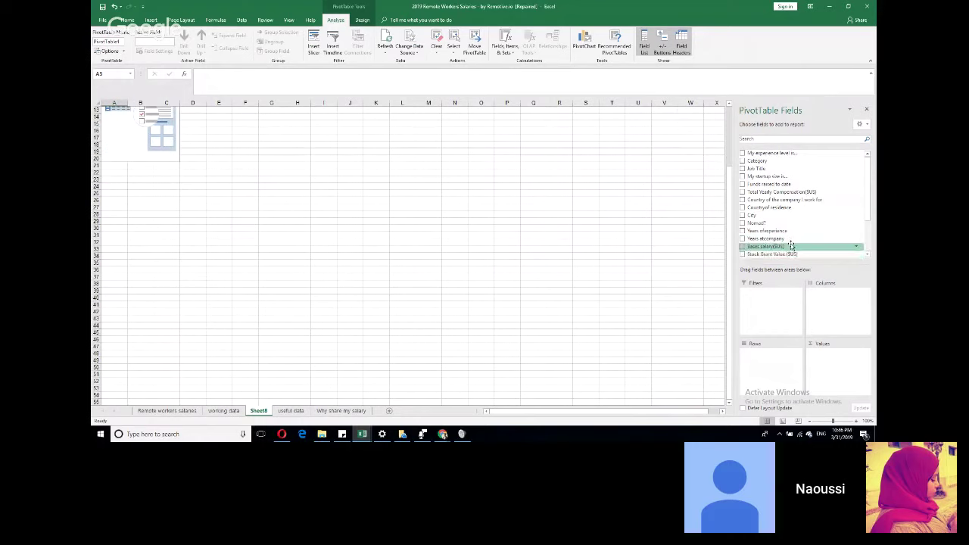
pyautogui.scroll(4, 791, 246)
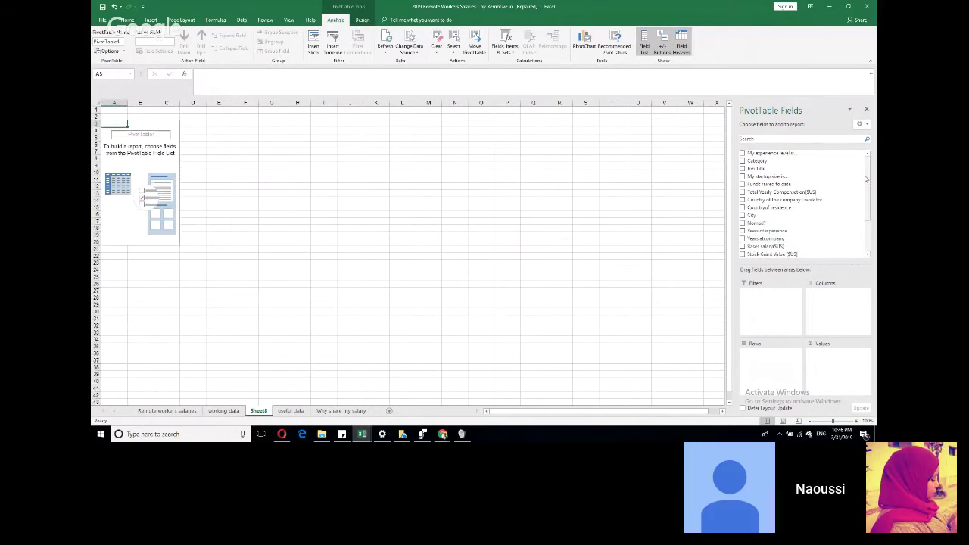
pyautogui.scroll(-2, 773, 195)
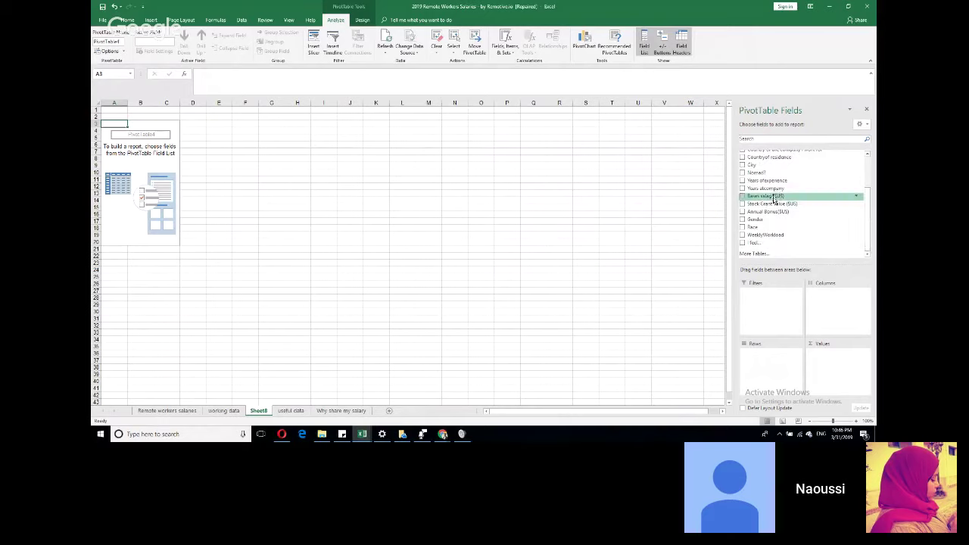
pyautogui.moveTo(773, 197); pyautogui.dragTo(833, 362)
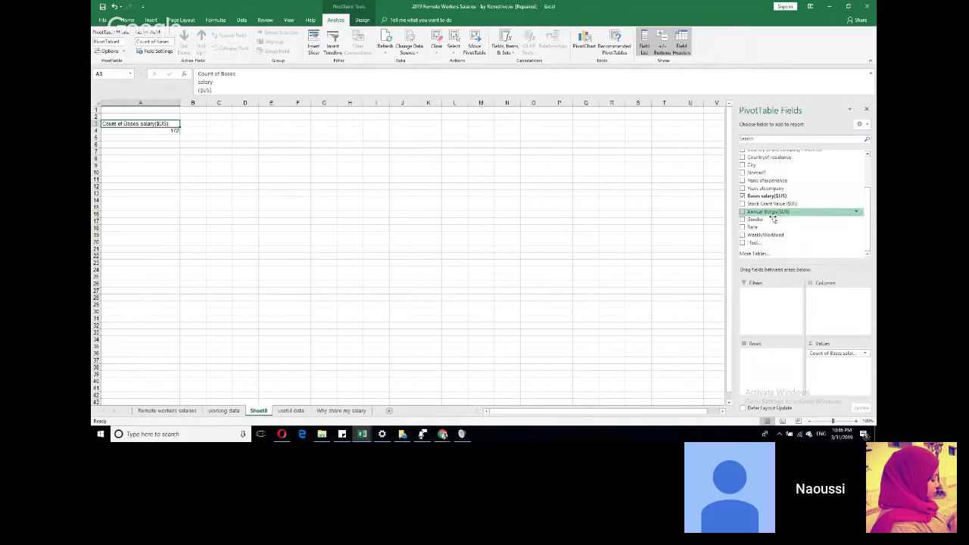
pyautogui.moveTo(872, 201)
pyautogui.mouseDown()
pyautogui.moveTo(861, 155)
pyautogui.moveTo(864, 194)
pyautogui.mouseUp()
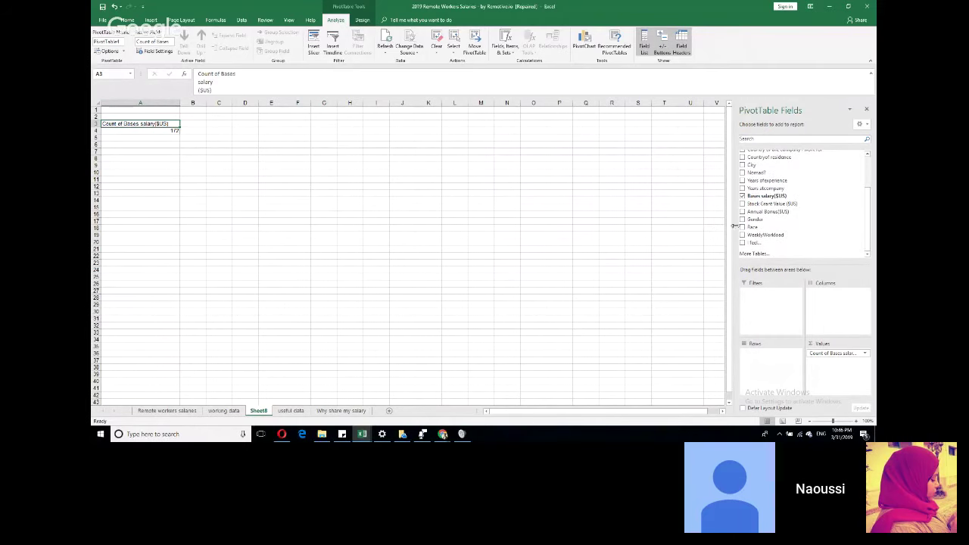
pyautogui.moveTo(749, 227); pyautogui.dragTo(751, 368)
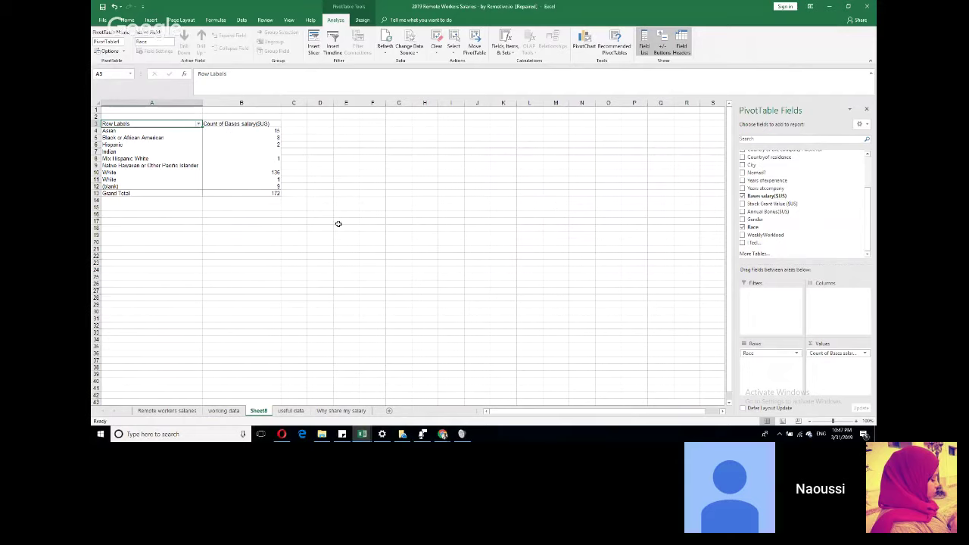
pyautogui.moveTo(761, 354); pyautogui.dragTo(679, 298)
pyautogui.moveTo(854, 356); pyautogui.dragTo(676, 291)
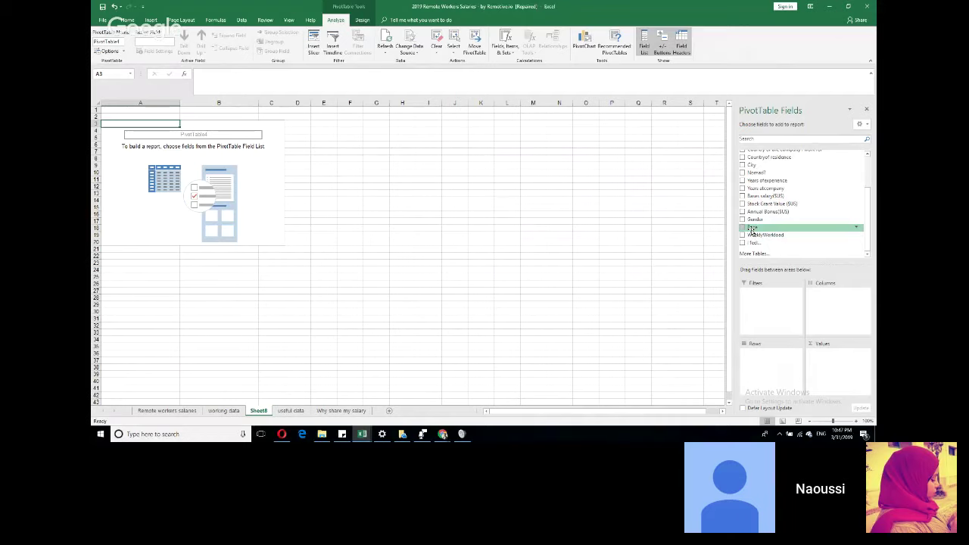
# Step: Put Race in Rows and Bases salary($US) in Values, counting 172 salaries by race
pyautogui.moveTo(752, 229); pyautogui.dragTo(772, 354)
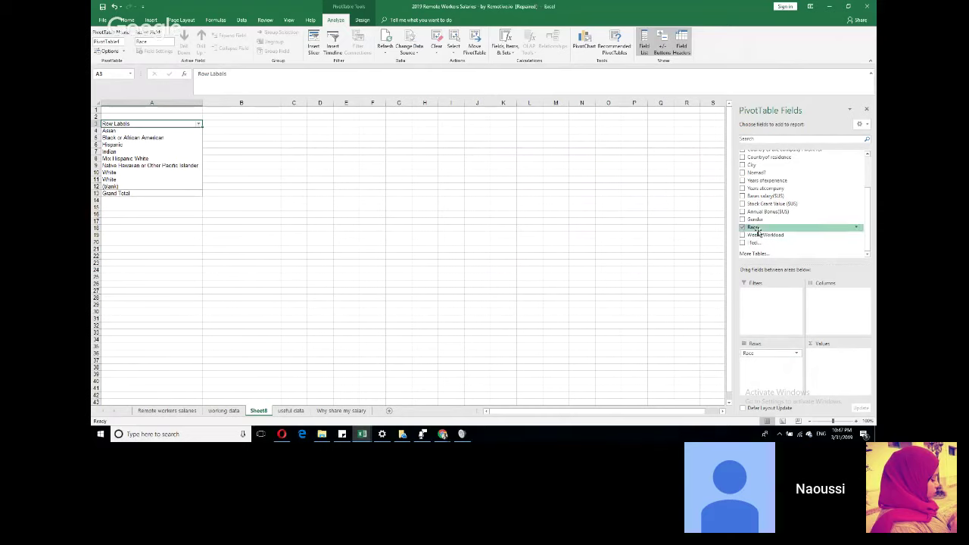
pyautogui.scroll(3, 757, 219)
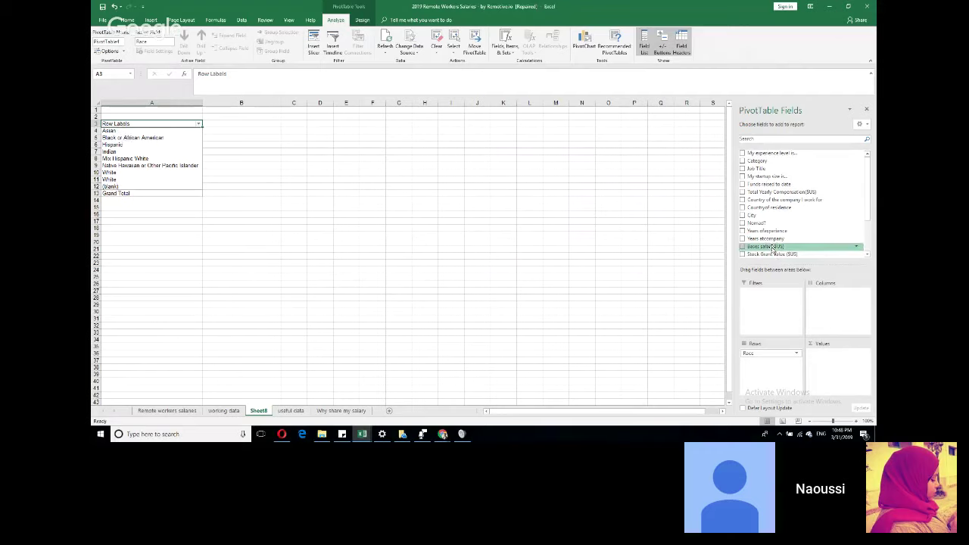
pyautogui.moveTo(768, 247); pyautogui.dragTo(839, 362)
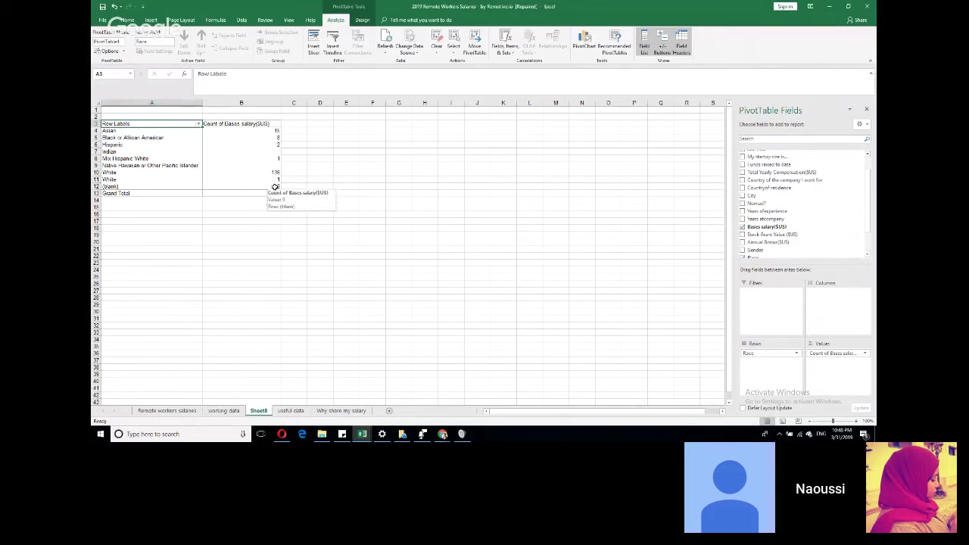
pyautogui.click(274, 186)
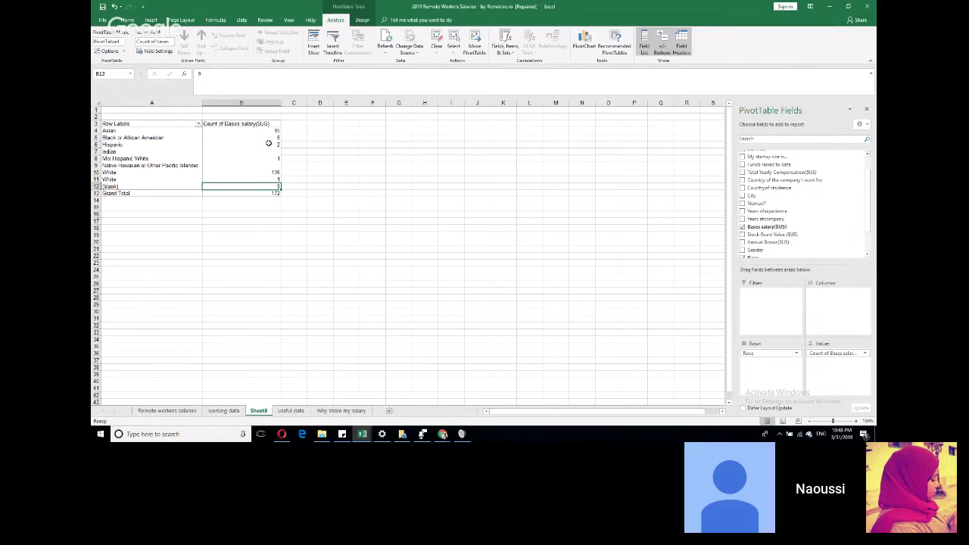
pyautogui.moveTo(277, 132)
pyautogui.click(261, 125)
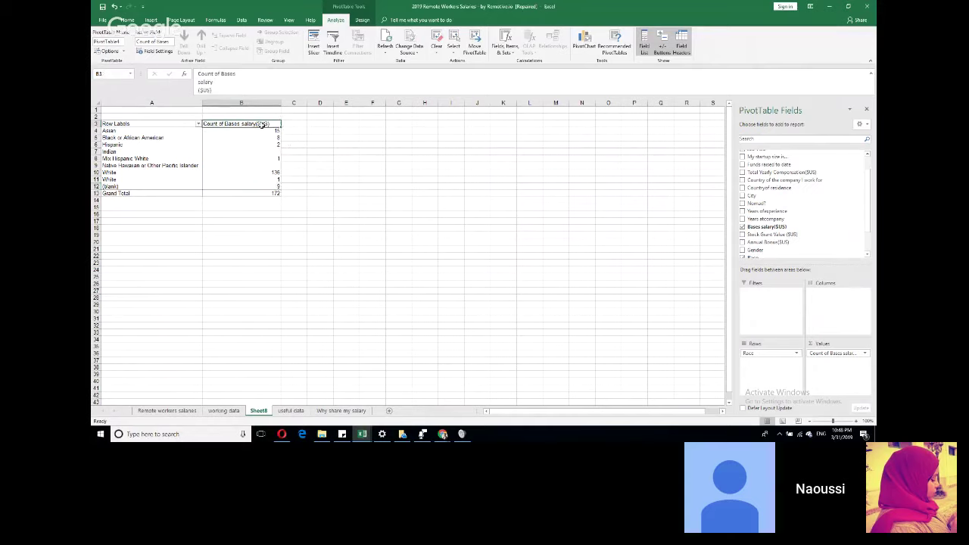
# Step: Sum the Bases salary values by Race, then check totals like 675600 for Black or African American
pyautogui.rightClick(261, 125)
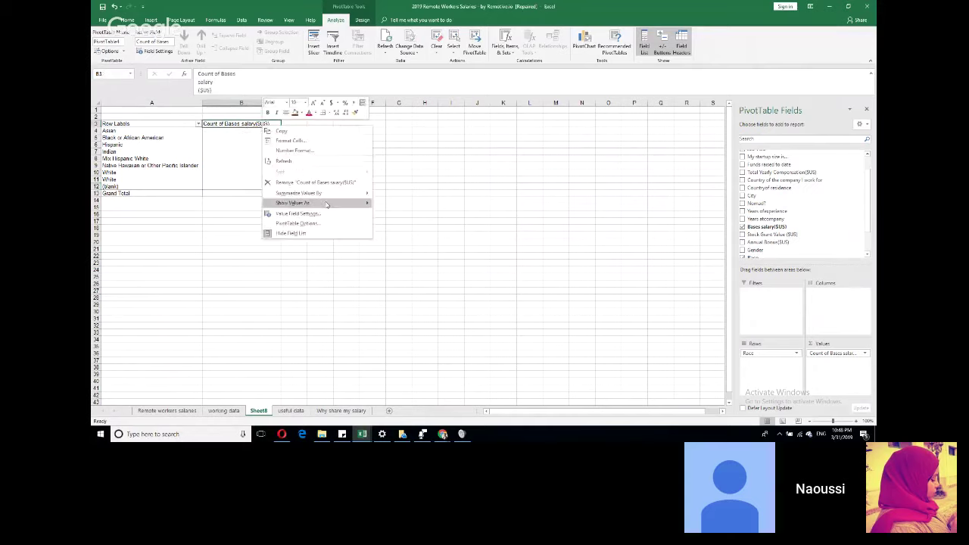
pyautogui.moveTo(338, 196)
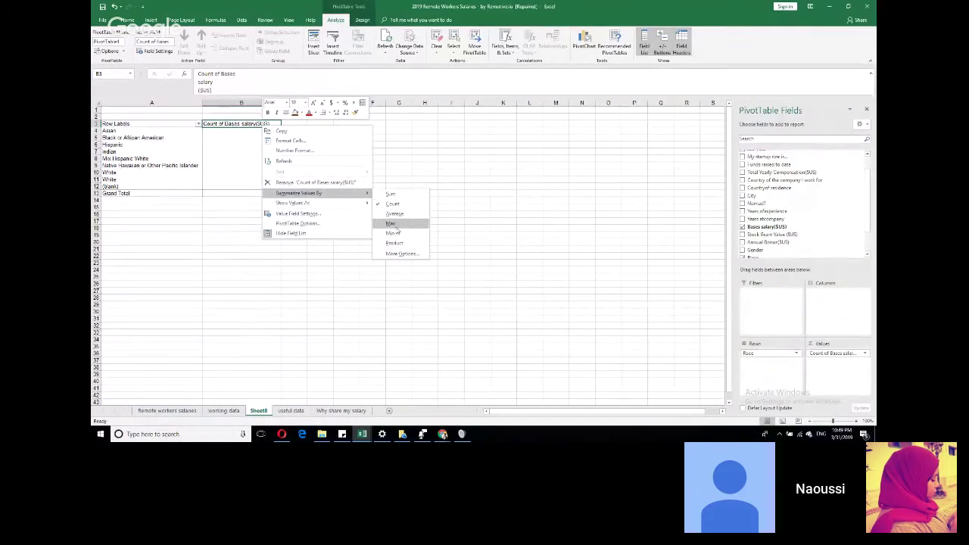
pyautogui.click(392, 194)
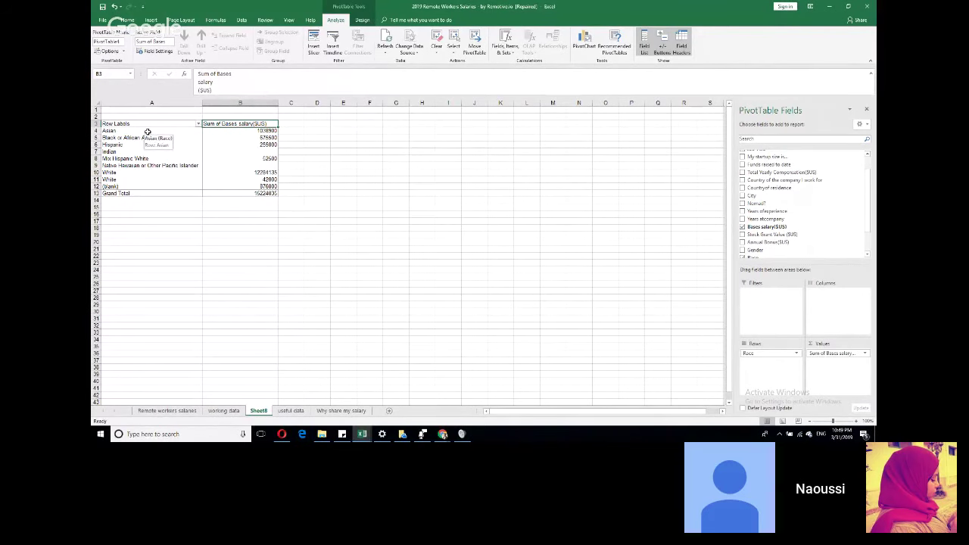
pyautogui.click(255, 131)
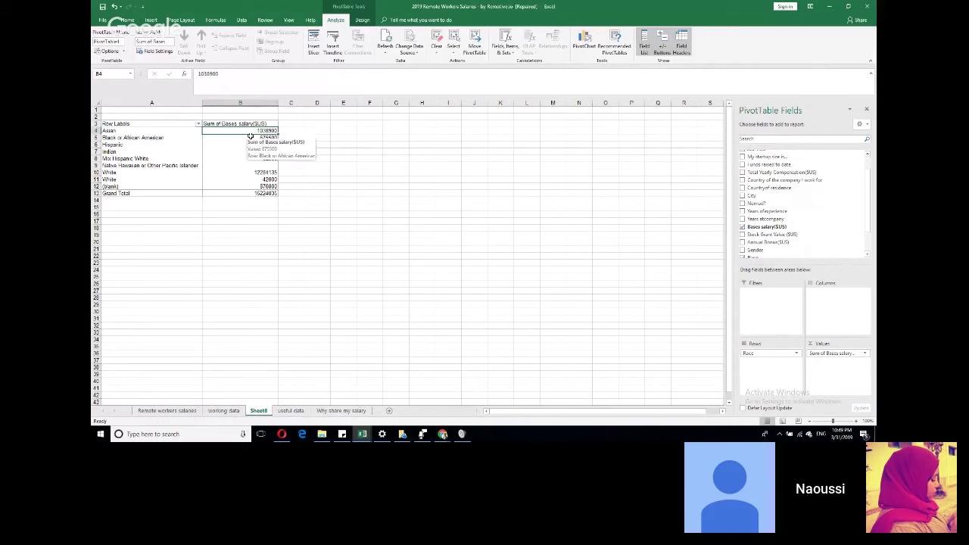
pyautogui.click(251, 137)
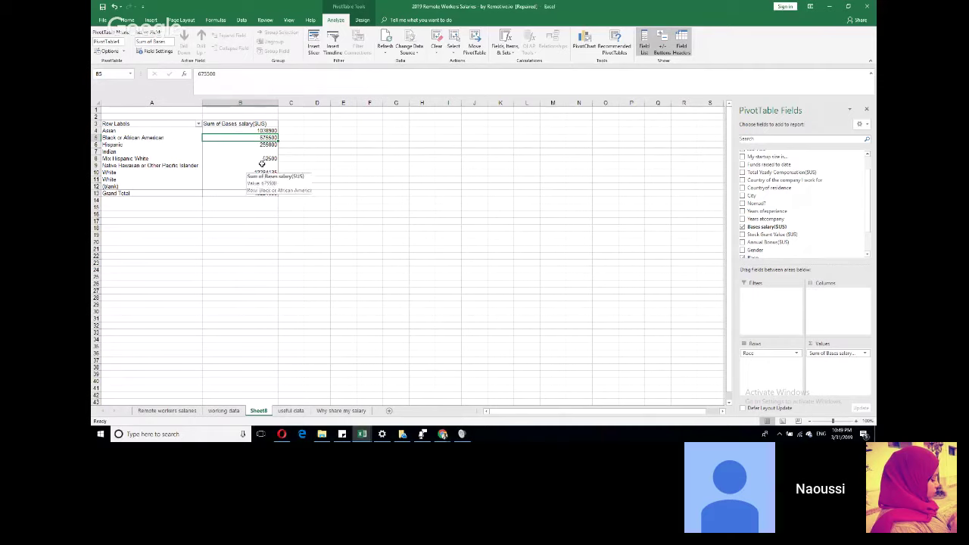
# Step: Add Gender to the PivotTable's Filters area
pyautogui.scroll(-3, 768, 226)
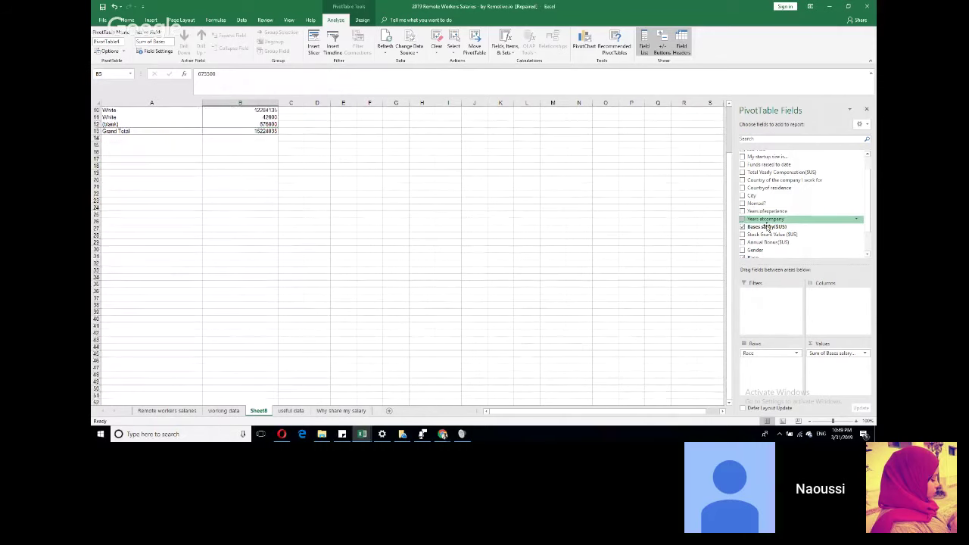
pyautogui.scroll(3, 768, 225)
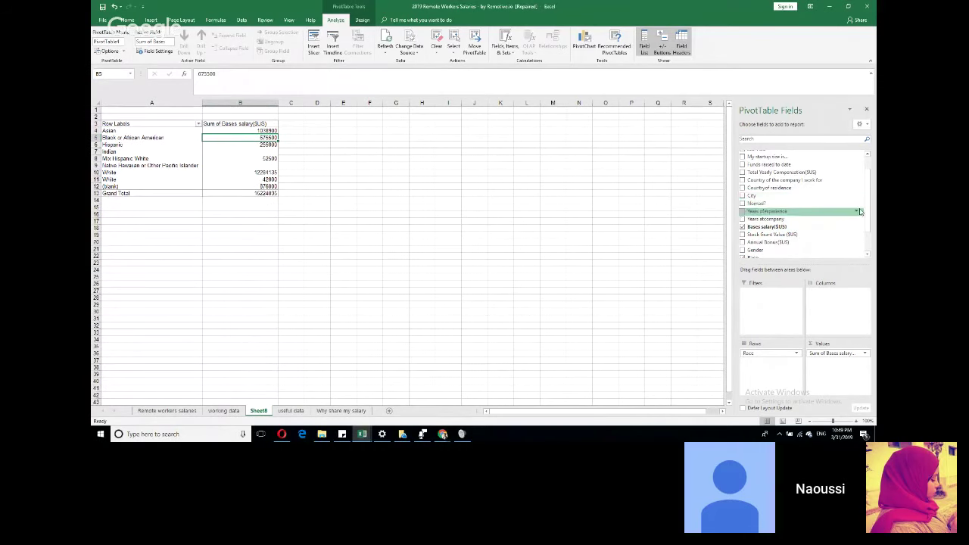
pyautogui.scroll(-3, 861, 218)
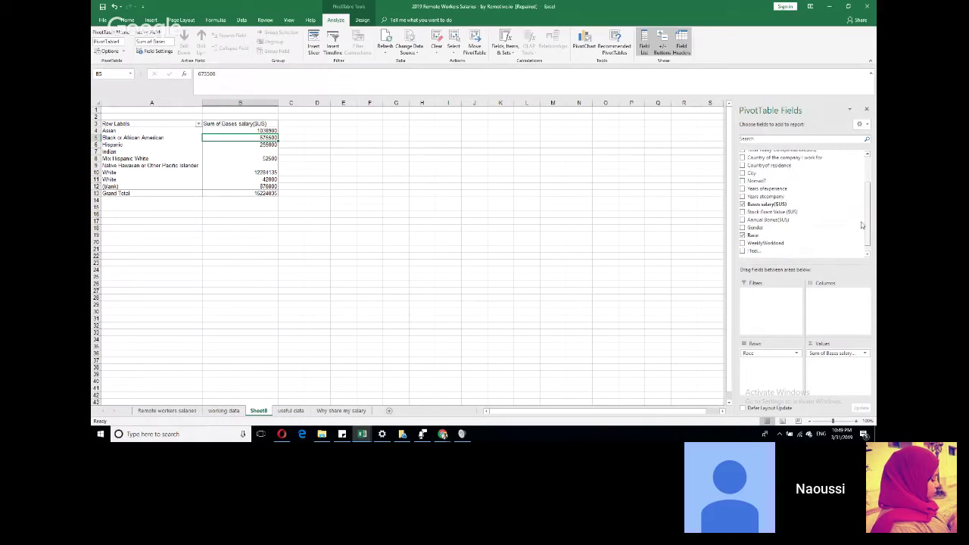
pyautogui.scroll(-1, 861, 224)
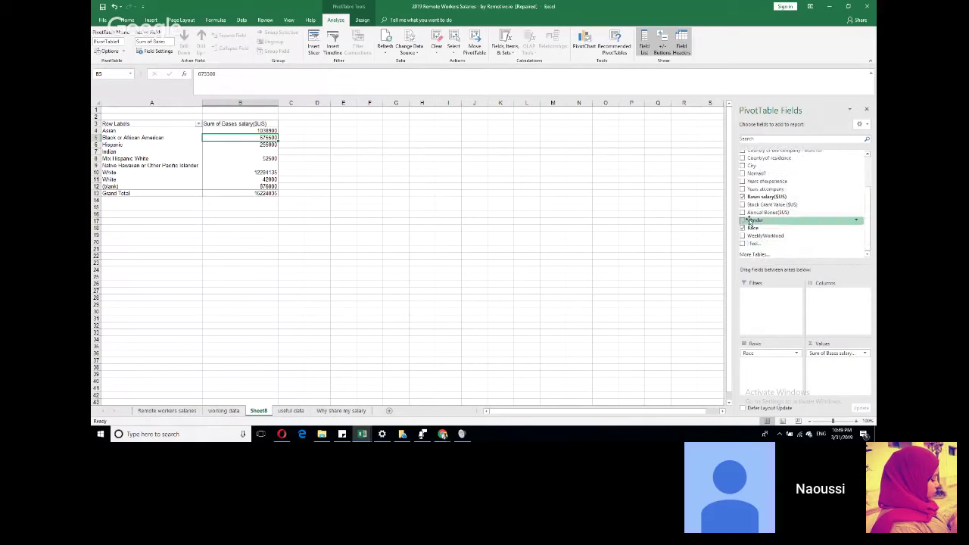
pyautogui.moveTo(749, 220); pyautogui.dragTo(768, 292)
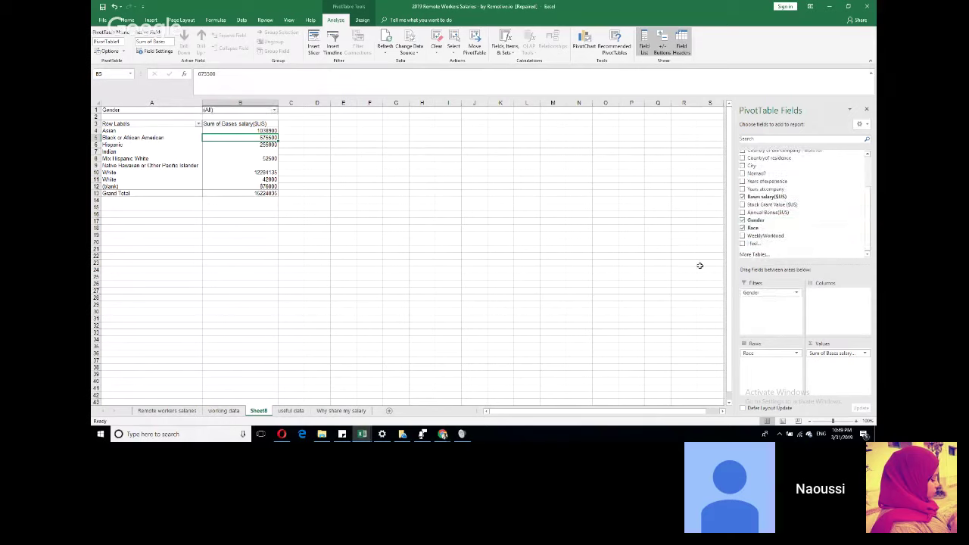
# Step: Filter the PivotTable by Gender to show only Female employees
pyautogui.click(274, 110)
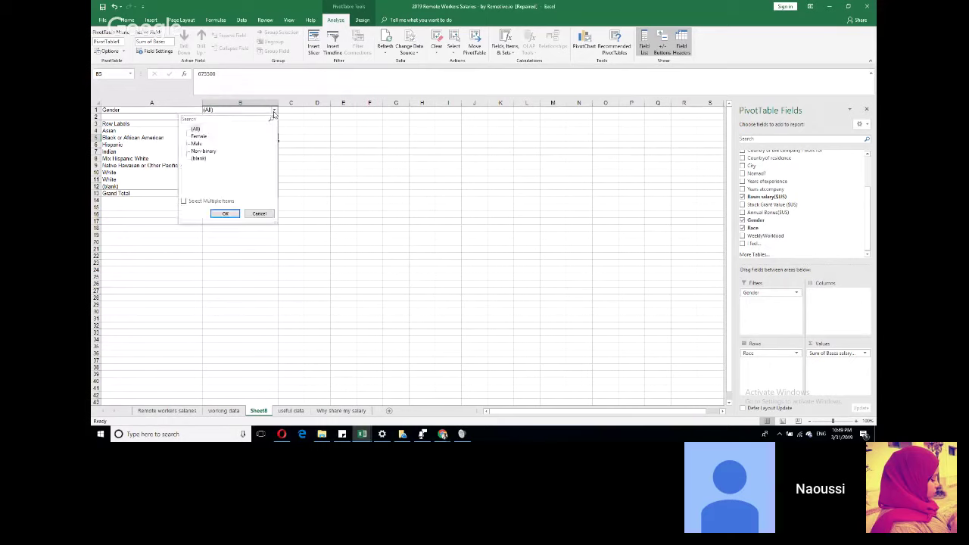
pyautogui.click(193, 201)
pyautogui.click(192, 130)
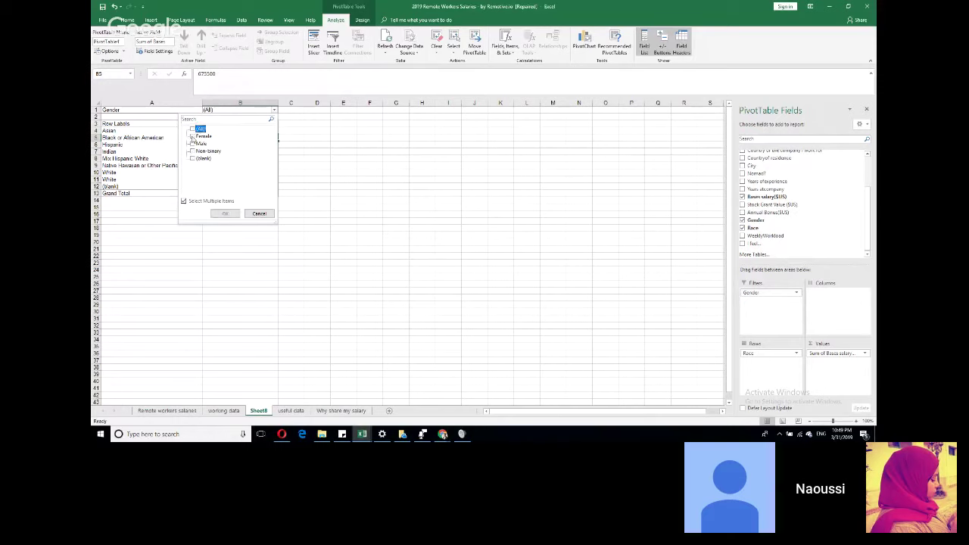
pyautogui.click(192, 136)
pyautogui.click(225, 214)
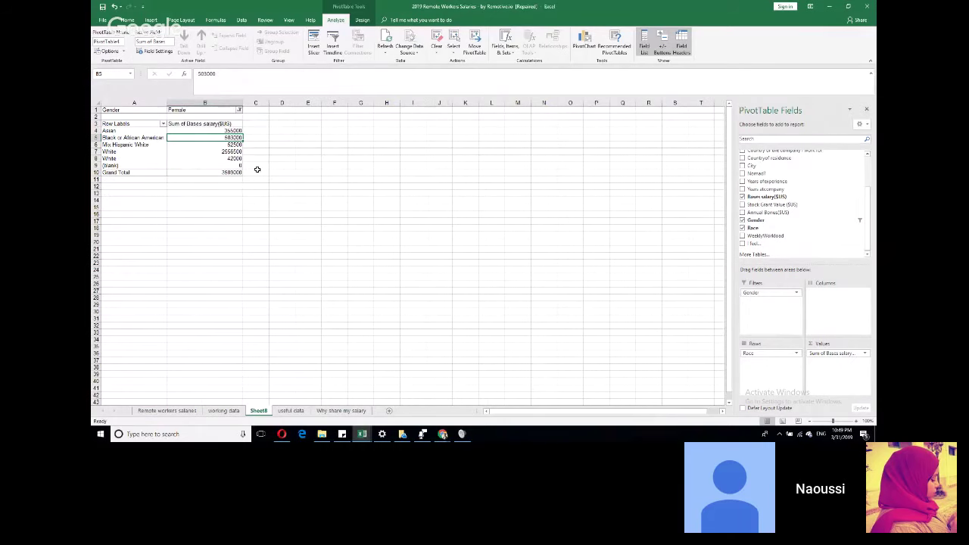
# Step: Switch the Gender filter to show only Male employees
pyautogui.click(238, 111)
pyautogui.click(160, 143)
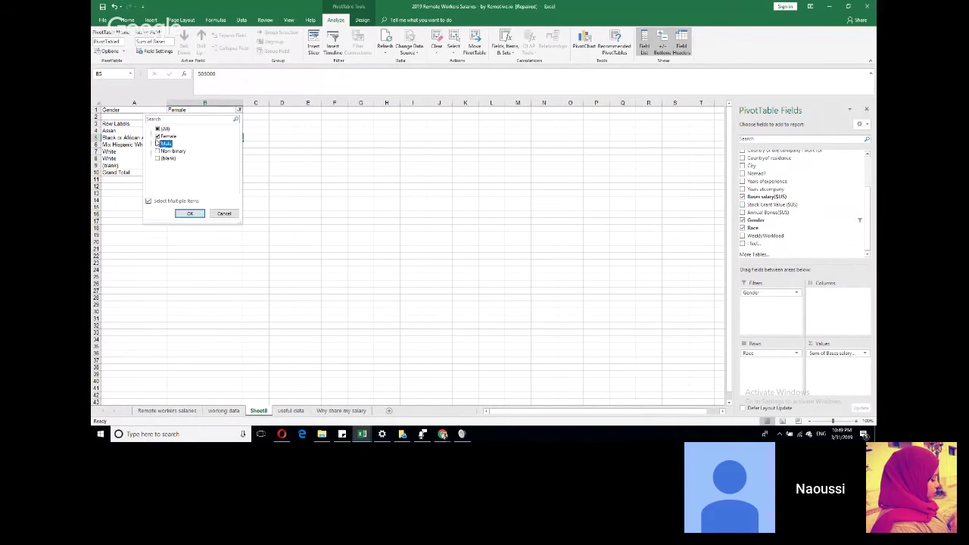
pyautogui.click(161, 137)
pyautogui.click(190, 214)
# Step: Switch the Gender filter to Non-binary only, giving a 102000 salary total
pyautogui.click(274, 111)
pyautogui.click(208, 152)
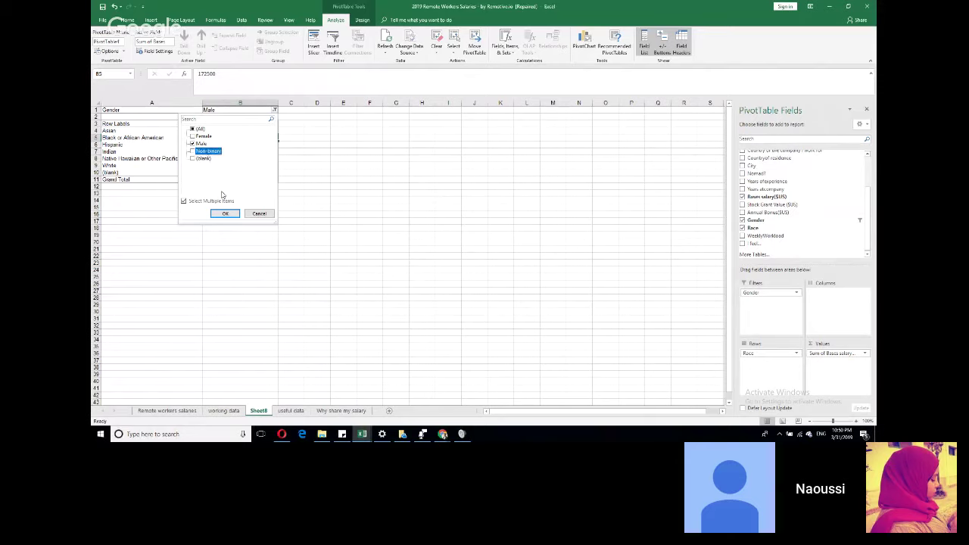
pyautogui.click(217, 155)
pyautogui.click(193, 152)
pyautogui.click(193, 144)
pyautogui.click(225, 213)
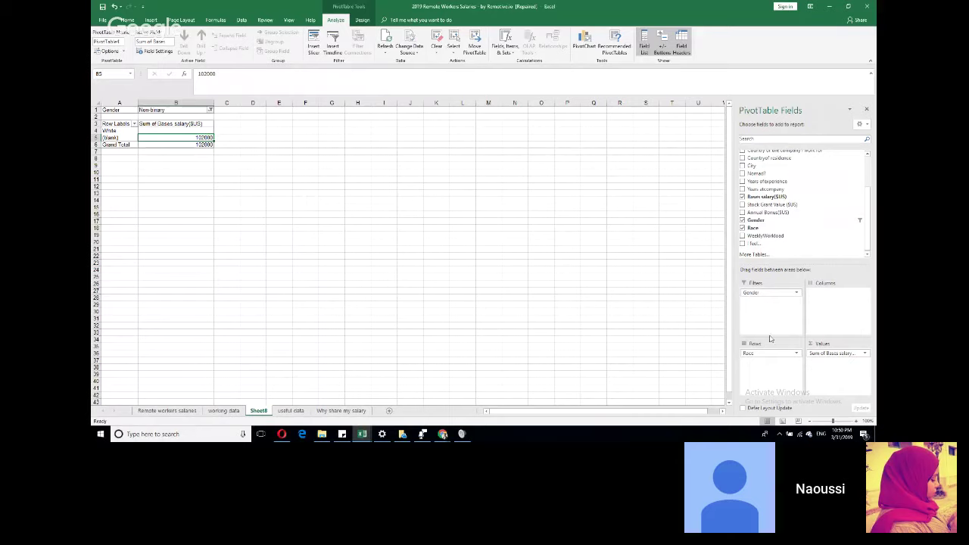
# Step: Remove Race, Sum of Bases salary and the Gender filter from the PivotTable areas
pyautogui.moveTo(766, 353); pyautogui.dragTo(664, 311)
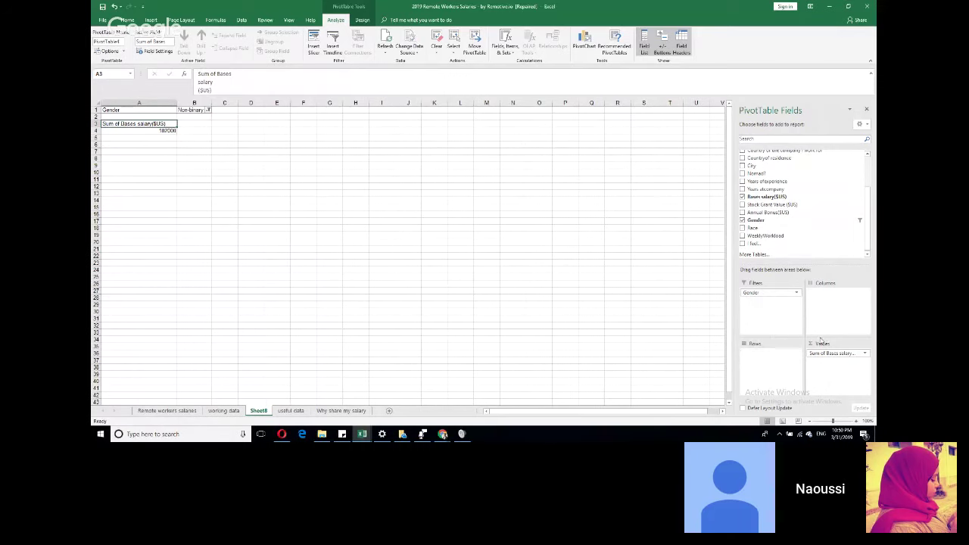
pyautogui.moveTo(831, 353); pyautogui.dragTo(647, 301)
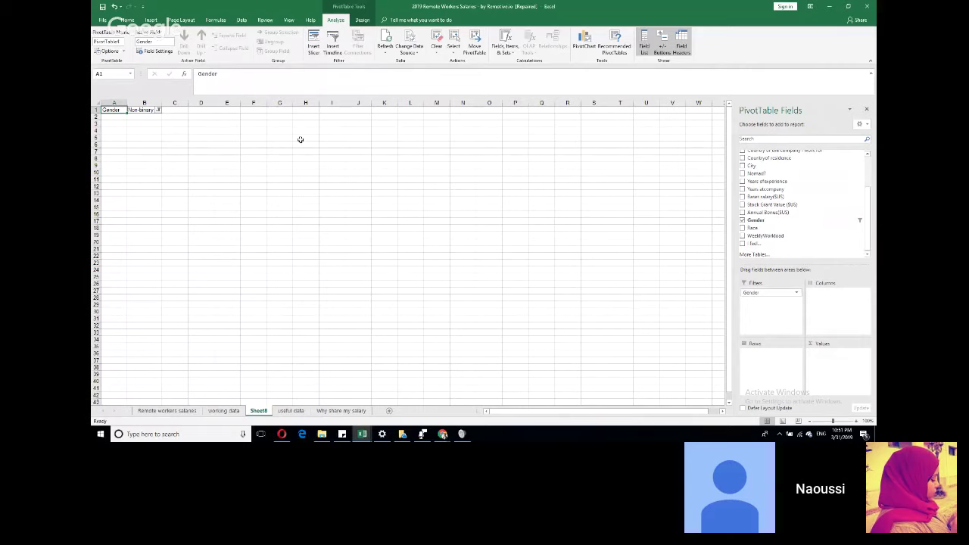
pyautogui.moveTo(768, 293); pyautogui.dragTo(681, 257)
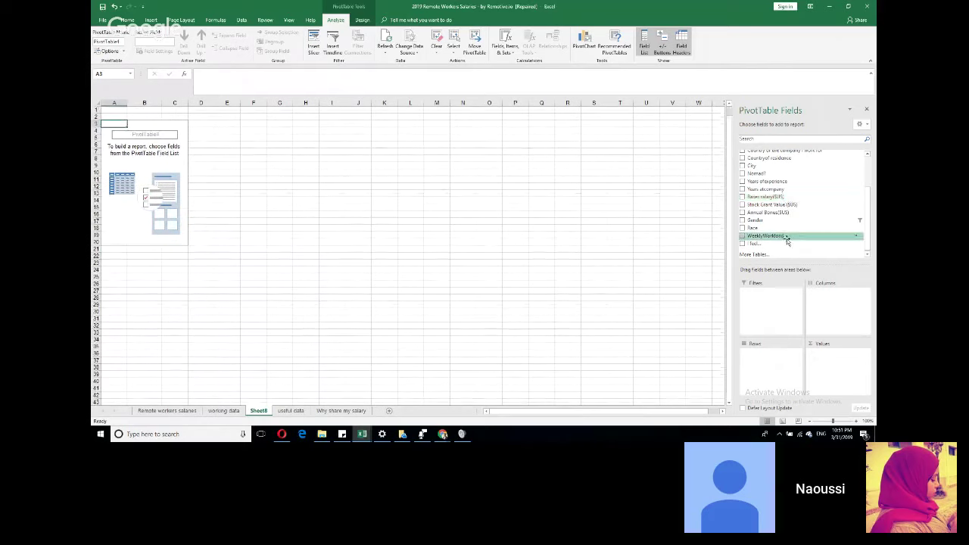
pyautogui.scroll(3, 825, 181)
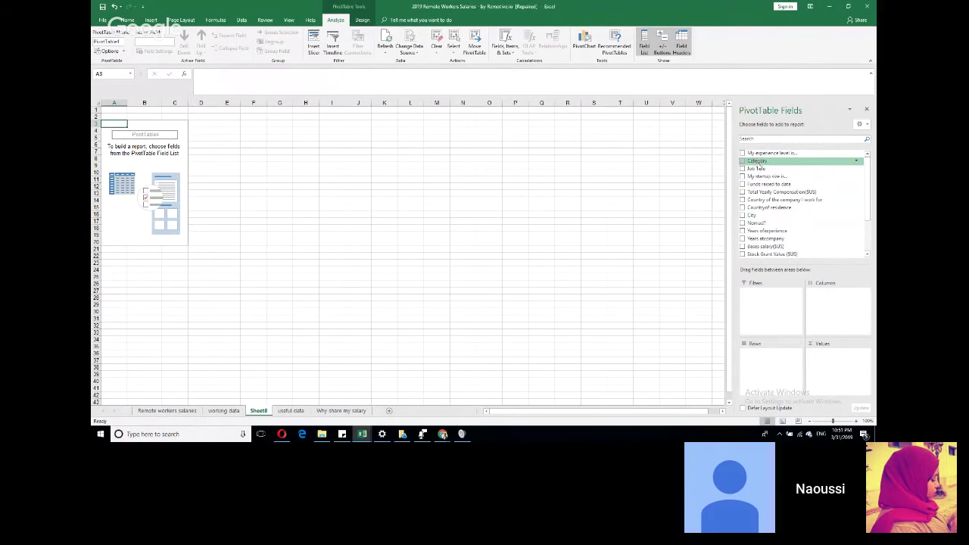
# Step: Put 'My experience level is...' in Rows and count Years of experience in Values, totalling 233
pyautogui.moveTo(757, 163); pyautogui.dragTo(771, 363)
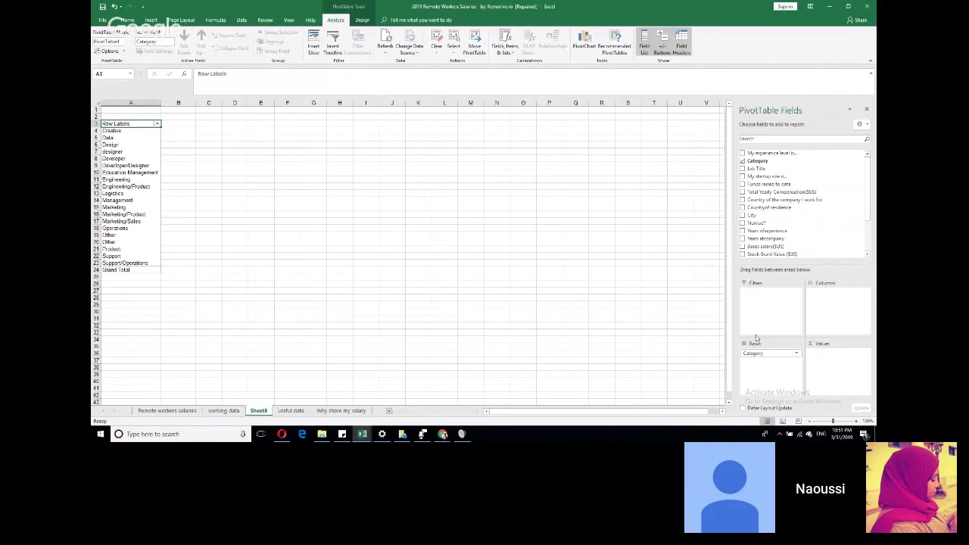
pyautogui.moveTo(753, 353); pyautogui.dragTo(685, 330)
pyautogui.moveTo(772, 153); pyautogui.dragTo(766, 365)
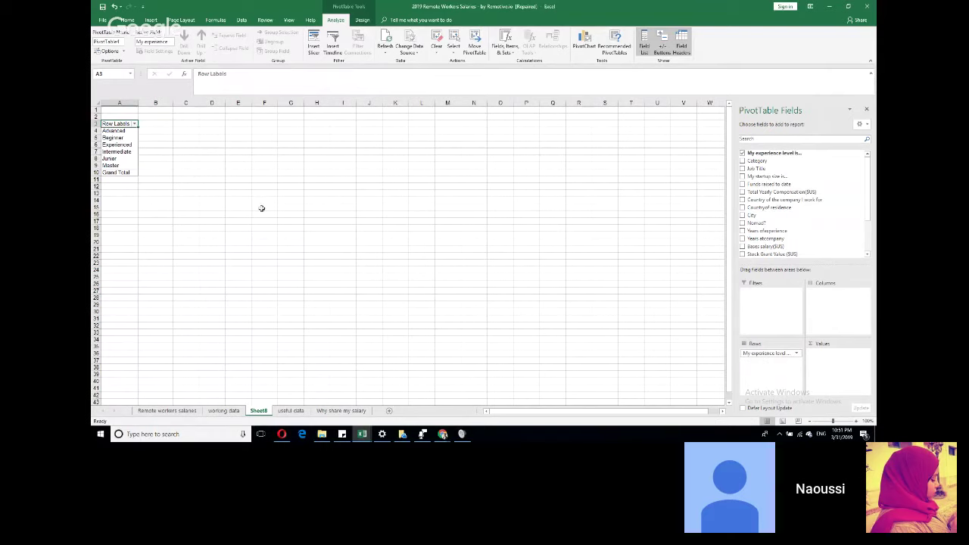
pyautogui.scroll(-2, 814, 238)
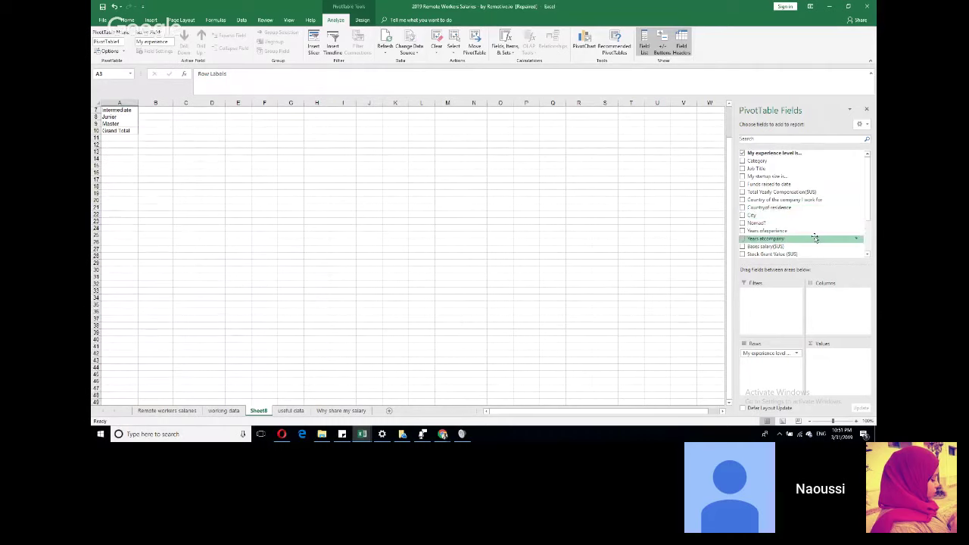
pyautogui.moveTo(867, 211); pyautogui.dragTo(866, 204)
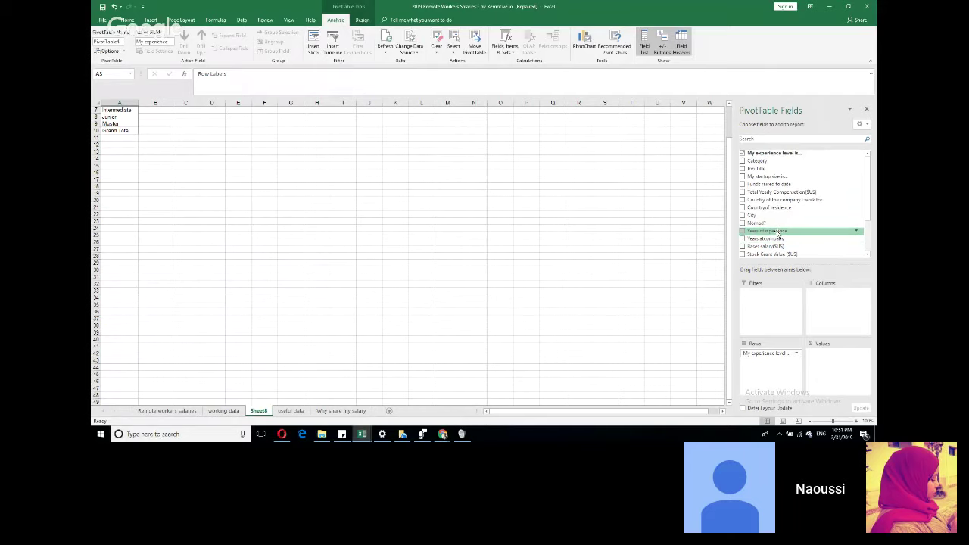
pyautogui.moveTo(794, 246); pyautogui.dragTo(851, 360)
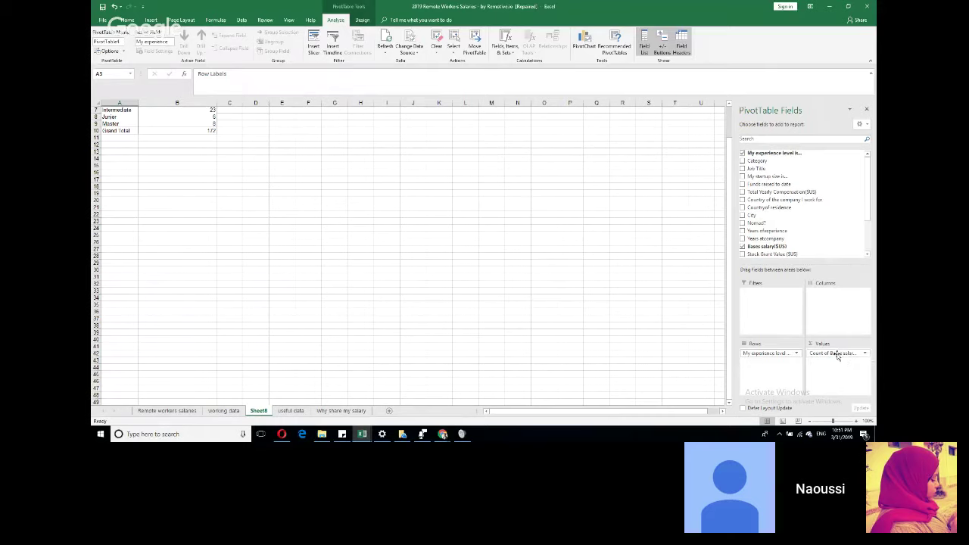
pyautogui.moveTo(838, 358); pyautogui.dragTo(674, 301)
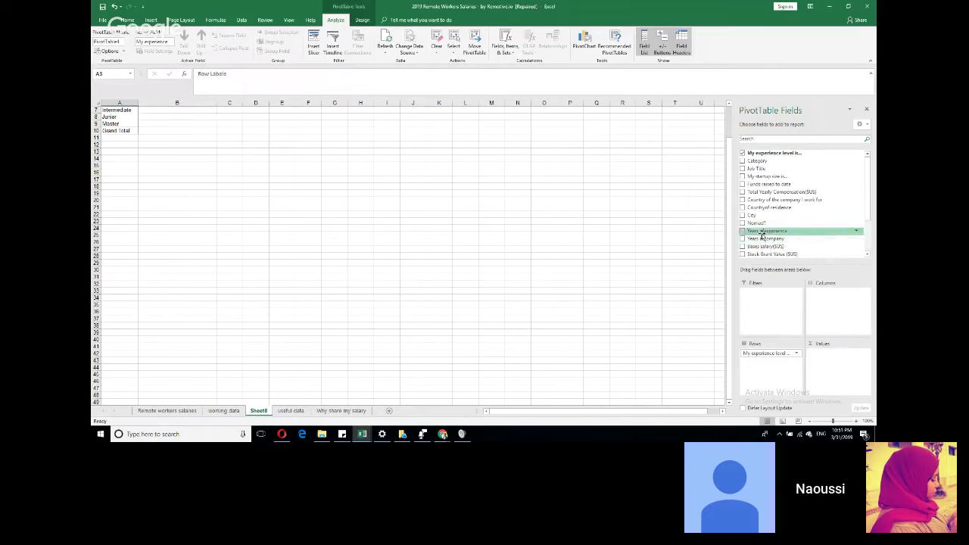
pyautogui.moveTo(762, 230); pyautogui.dragTo(850, 357)
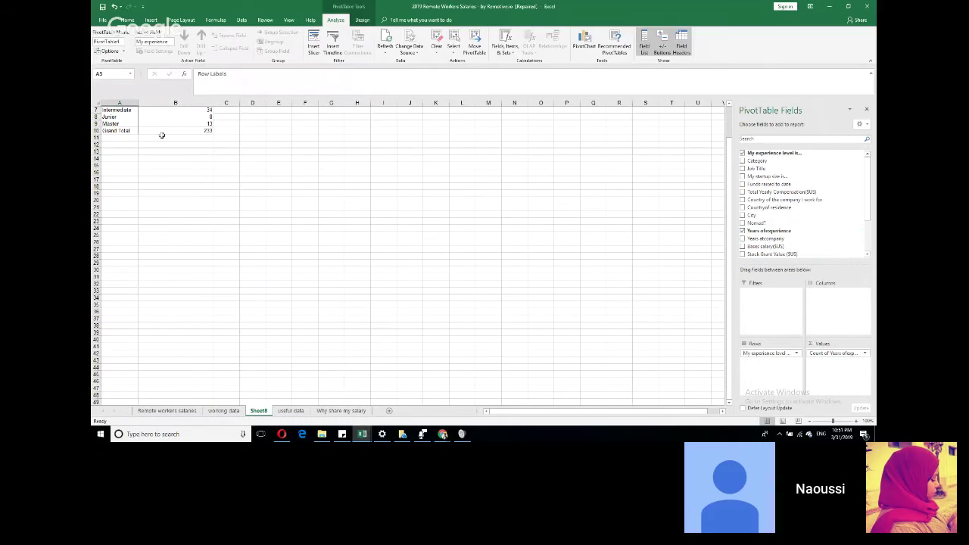
pyautogui.scroll(2, 162, 136)
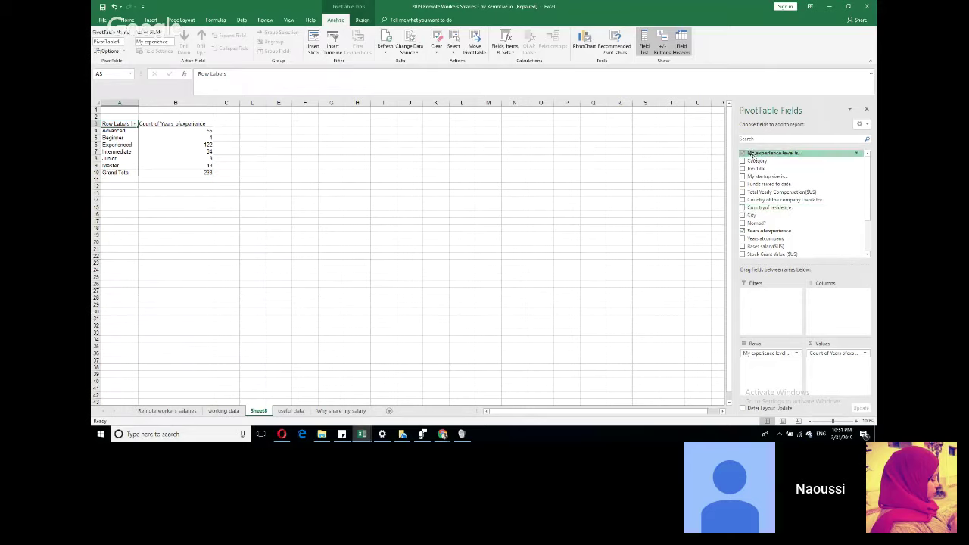
# Step: Add Years of experience to Values twice more, making three count columns
pyautogui.moveTo(752, 154)
pyautogui.mouseDown()
pyautogui.moveTo(859, 305)
pyautogui.moveTo(863, 348)
pyautogui.moveTo(847, 370)
pyautogui.moveTo(791, 256)
pyautogui.moveTo(765, 176)
pyautogui.moveTo(768, 155)
pyautogui.mouseUp()
pyautogui.moveTo(775, 232); pyautogui.dragTo(842, 371)
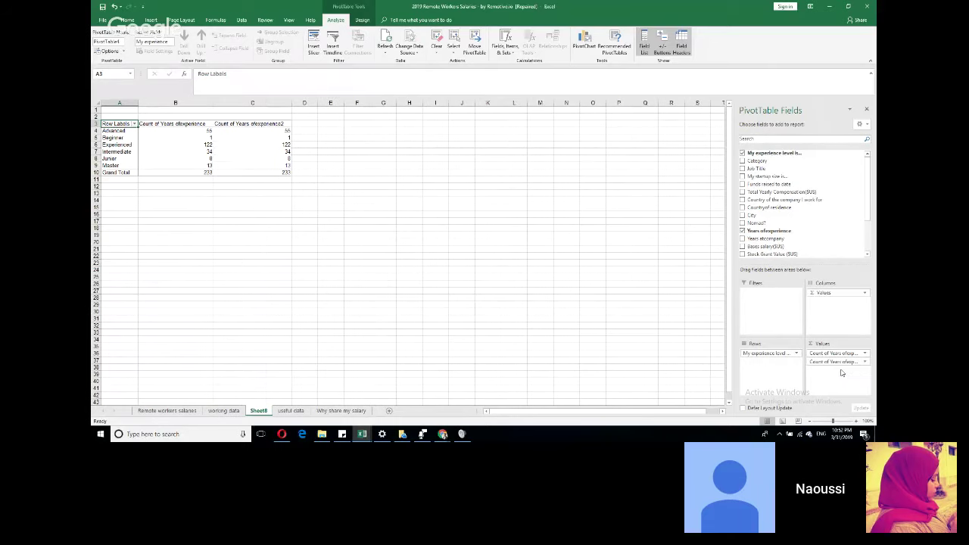
pyautogui.moveTo(767, 230); pyautogui.dragTo(838, 379)
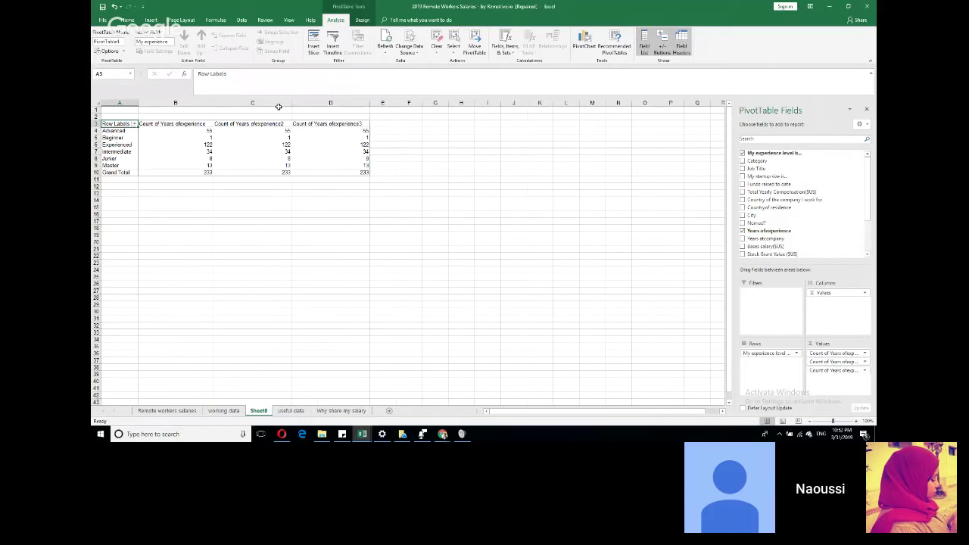
pyautogui.click(178, 125)
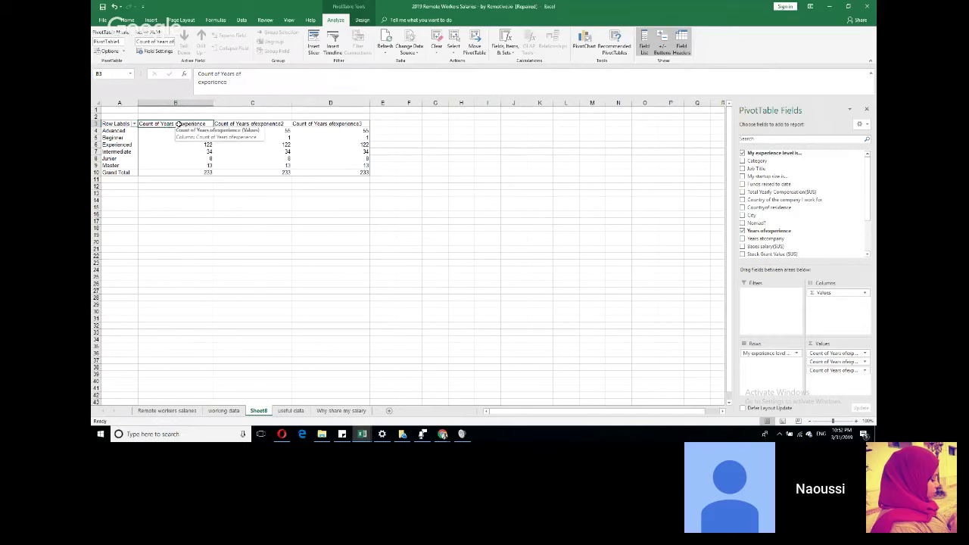
# Step: Summarize the first value column by Average, e.g. 10.37 for Experienced
pyautogui.rightClick(179, 125)
pyautogui.moveTo(269, 174)
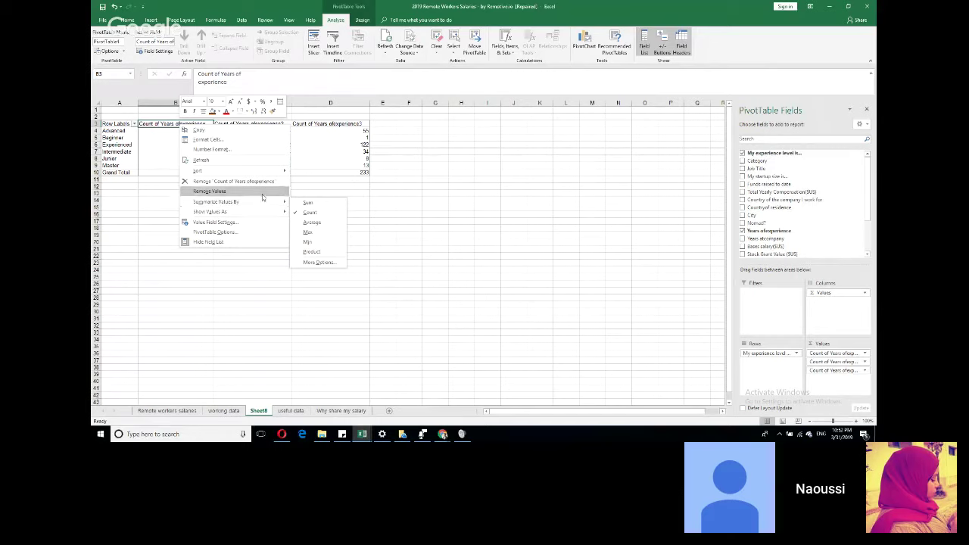
pyautogui.moveTo(269, 202)
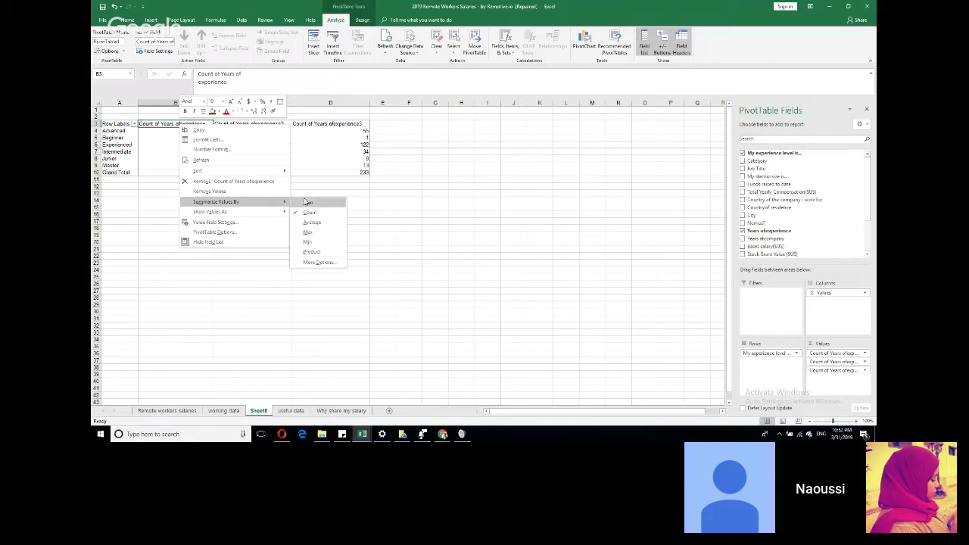
pyautogui.click(309, 222)
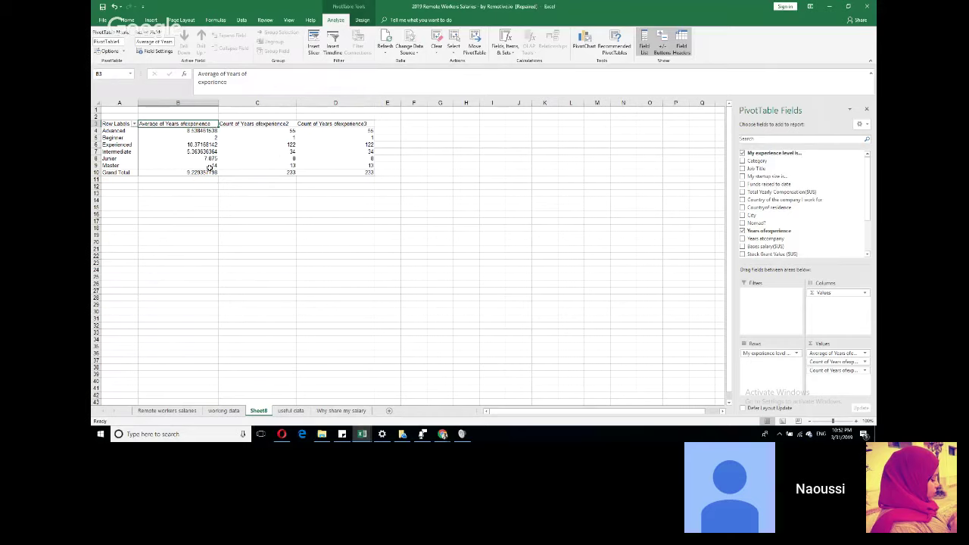
pyautogui.click(276, 125)
pyautogui.click(276, 122)
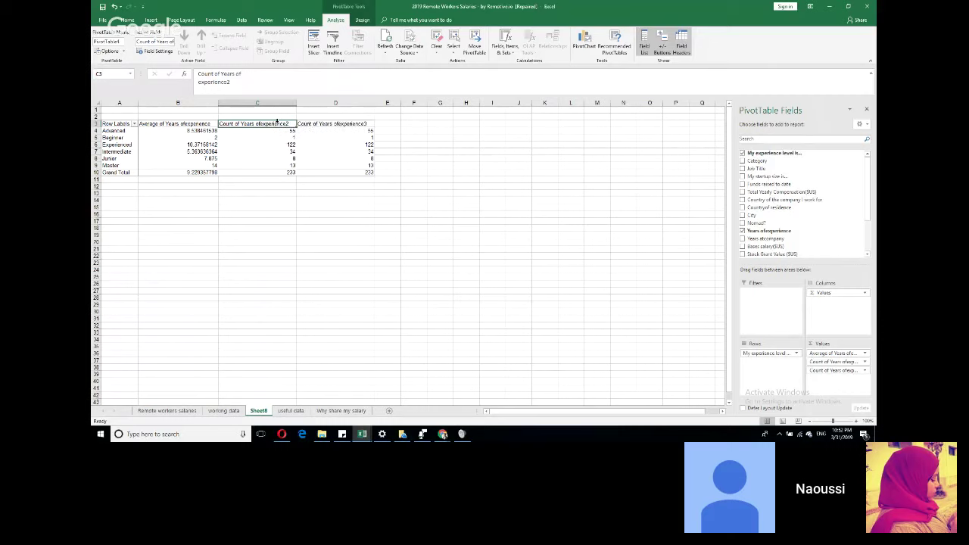
# Step: Set the second value column to Max via Value Field Settings, showing 36 overall
pyautogui.rightClick(276, 125)
pyautogui.moveTo(356, 213)
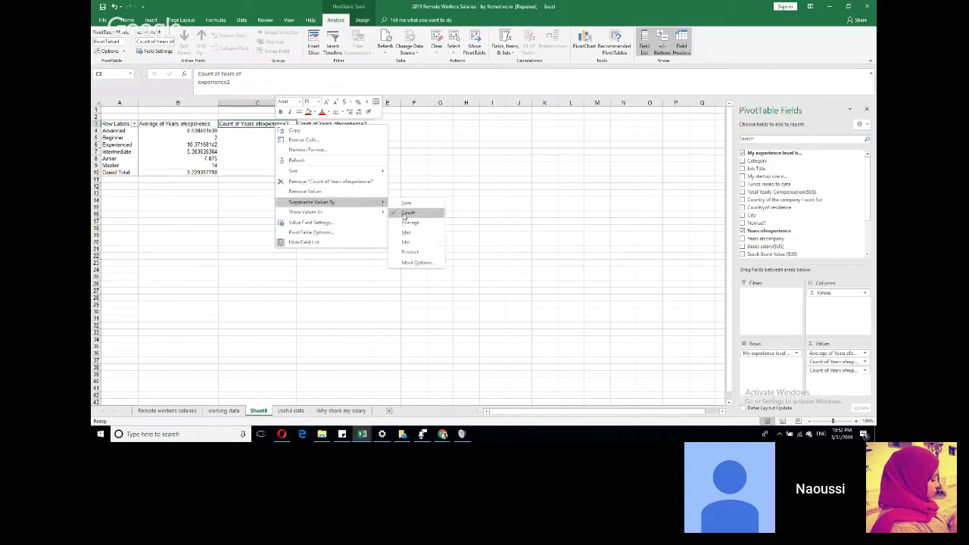
pyautogui.click(417, 262)
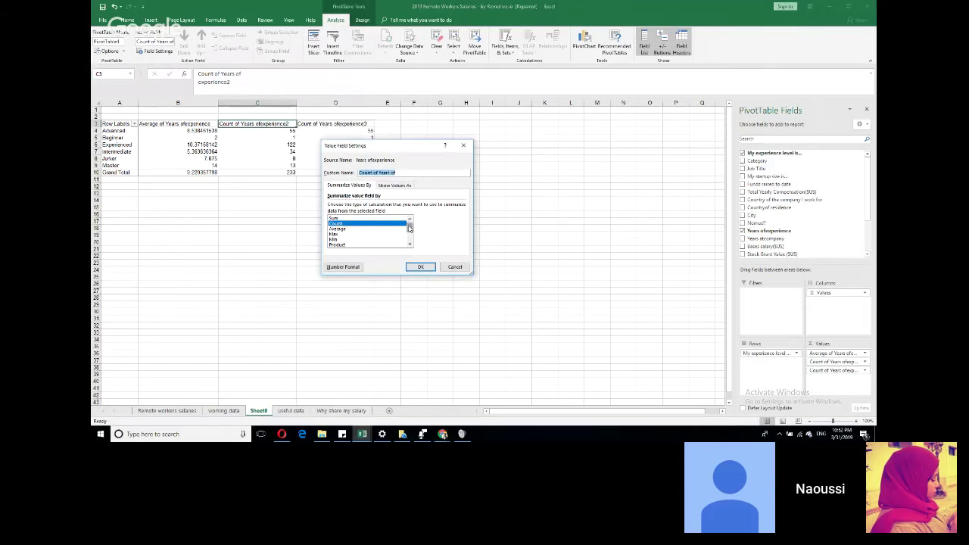
pyautogui.moveTo(410, 224); pyautogui.dragTo(410, 231)
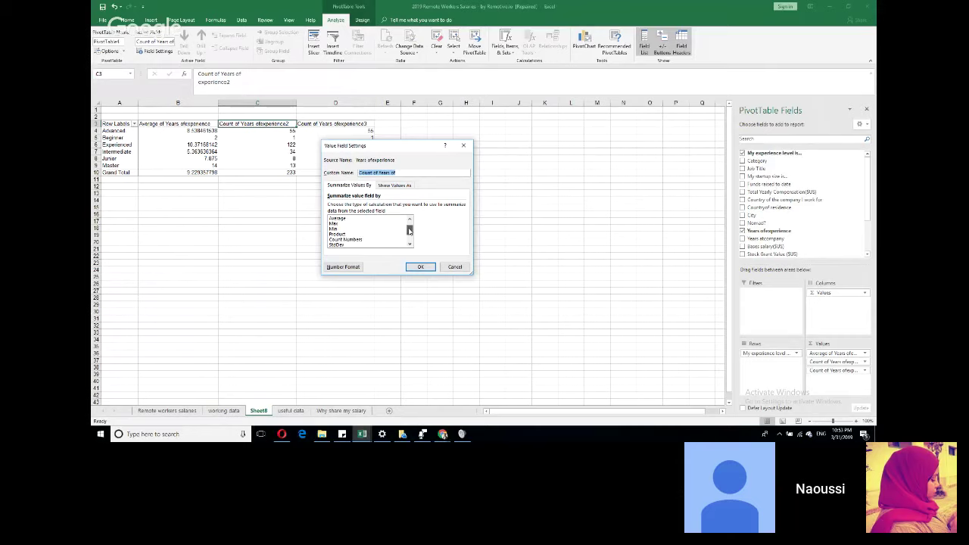
pyautogui.click(338, 224)
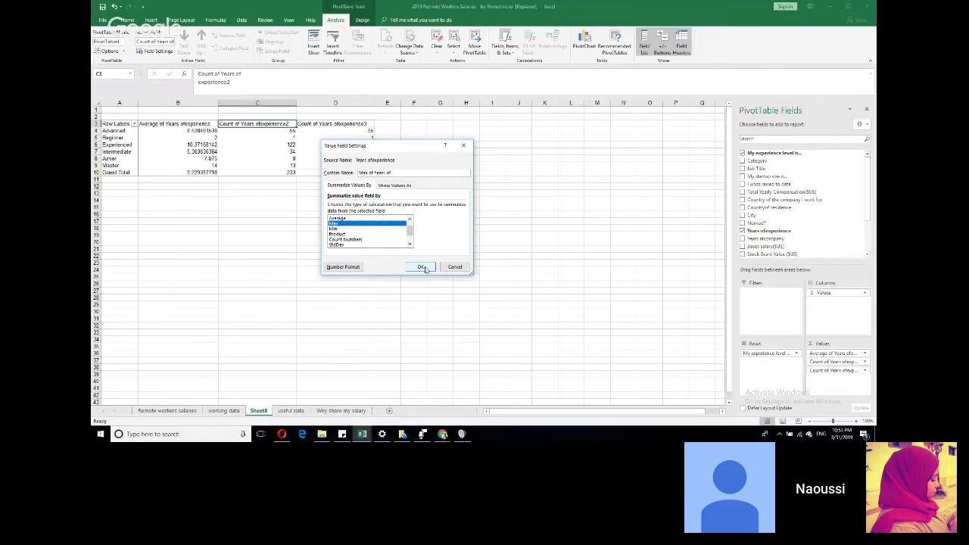
pyautogui.click(424, 269)
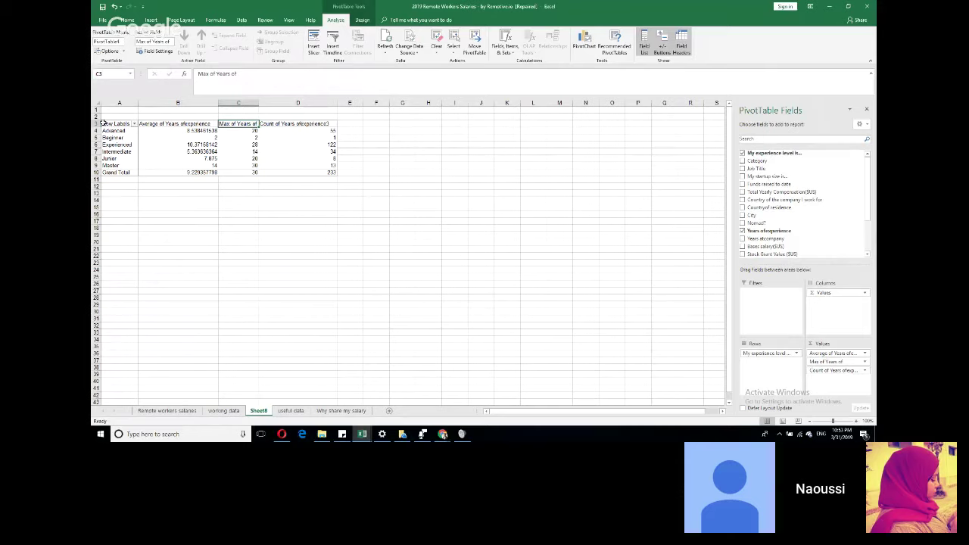
# Step: Summarize the third value column by Sum, totalling 2012
pyautogui.click(277, 125)
pyautogui.rightClick(285, 126)
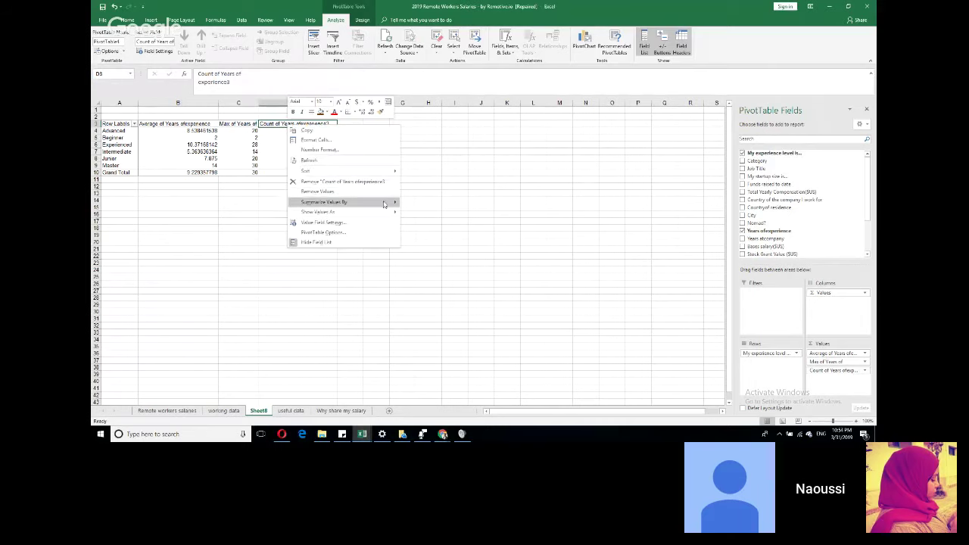
pyautogui.moveTo(383, 205)
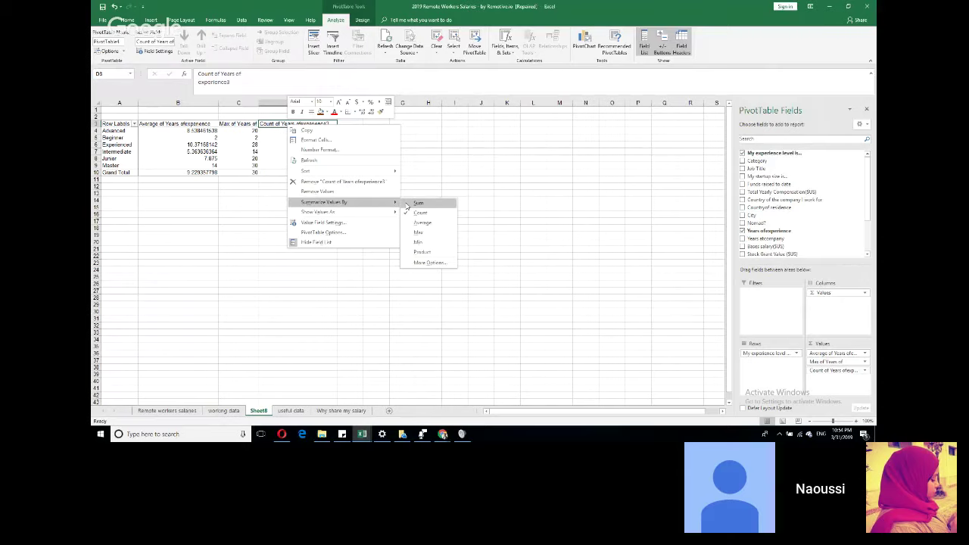
pyautogui.click(406, 204)
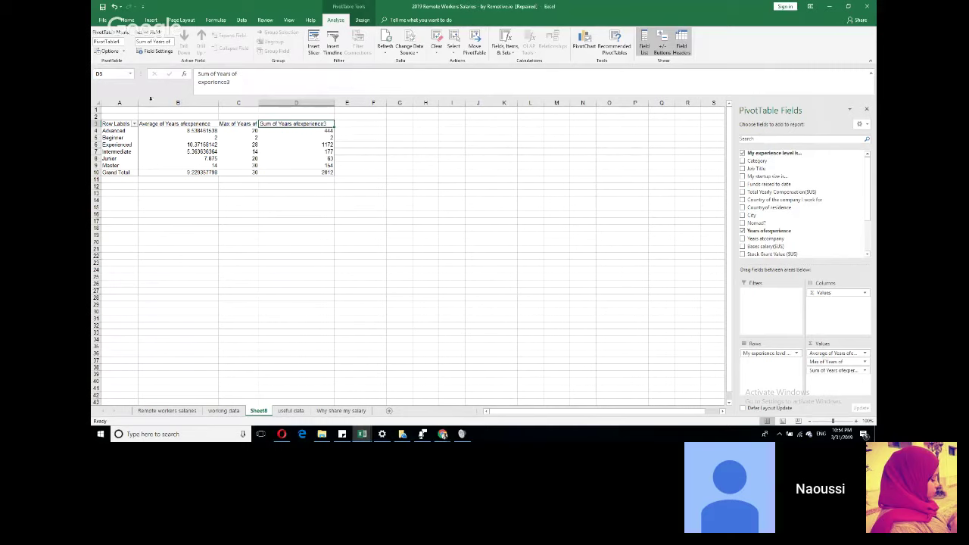
# Step: Review the average column's Value Field Settings and custom name, then close them
pyautogui.click(185, 124)
pyautogui.doubleClick(184, 124)
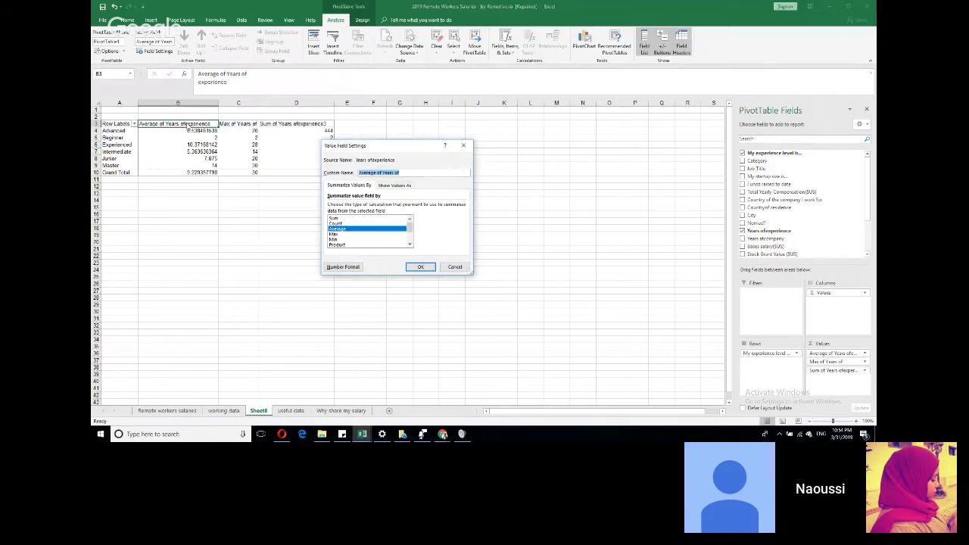
pyautogui.click(424, 172)
pyautogui.moveTo(403, 172); pyautogui.dragTo(358, 173)
pyautogui.click(426, 268)
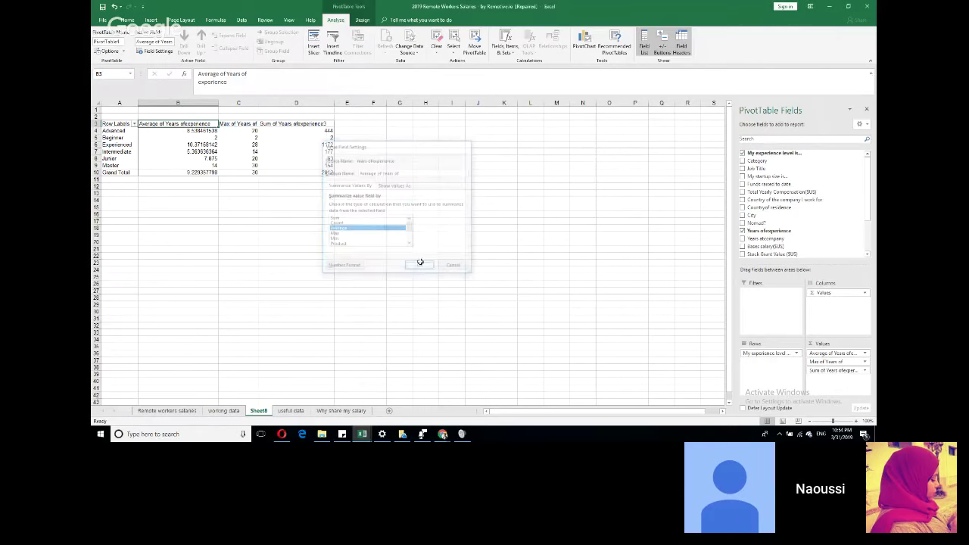
pyautogui.click(233, 234)
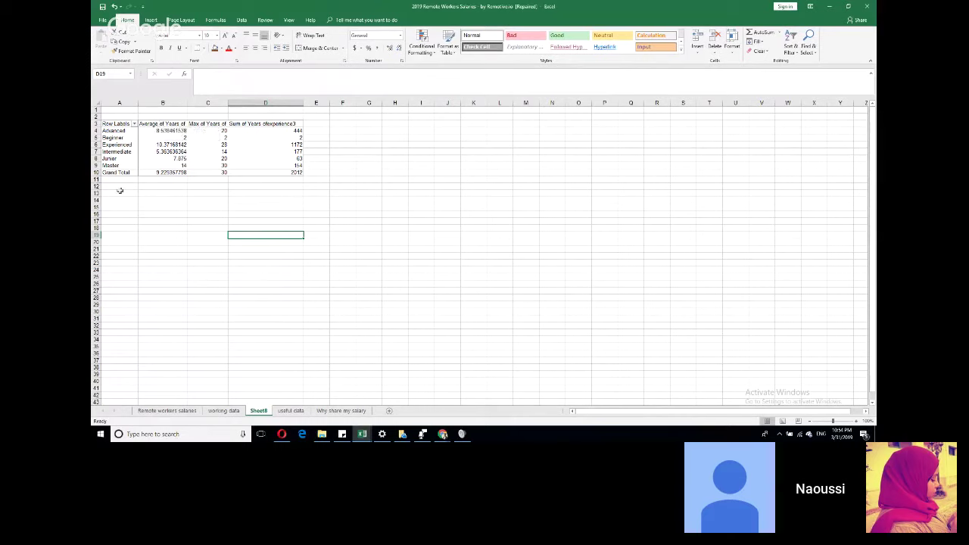
pyautogui.click(163, 172)
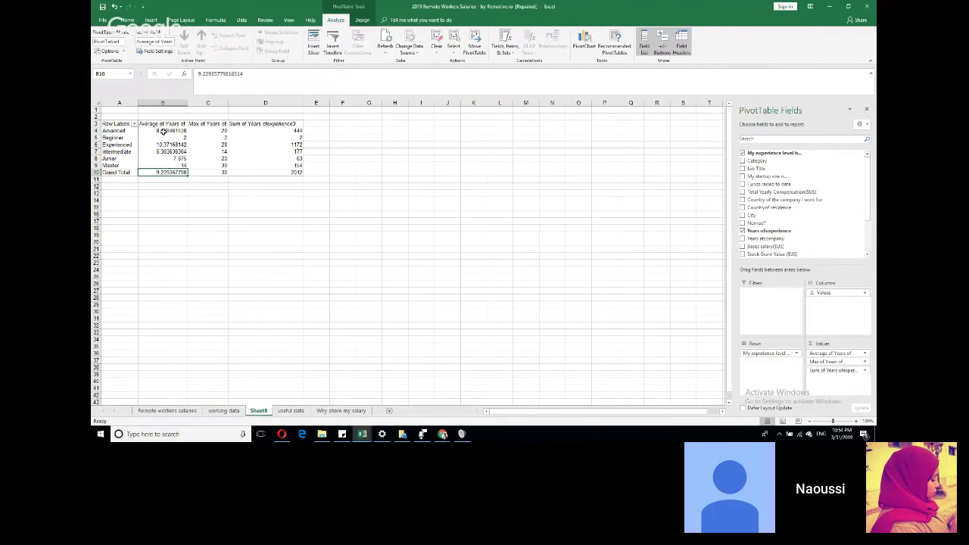
pyautogui.click(215, 173)
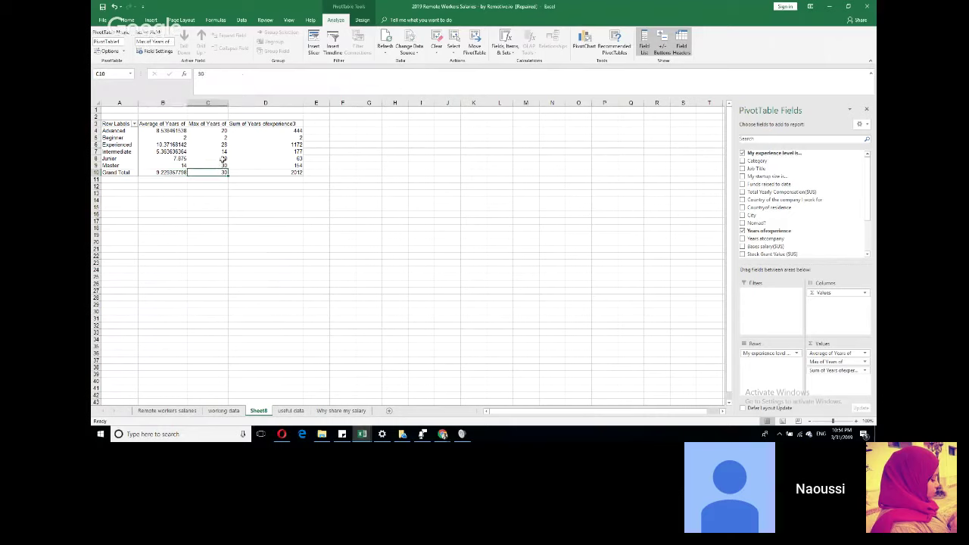
pyautogui.click(277, 174)
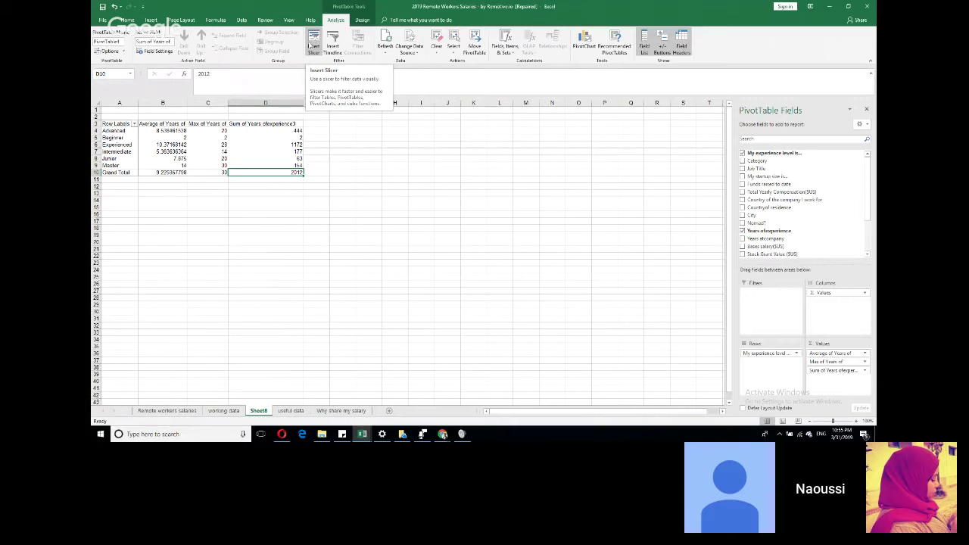
# Step: Insert a slicer for the Nomad? field beside the PivotTable
pyautogui.click(313, 45)
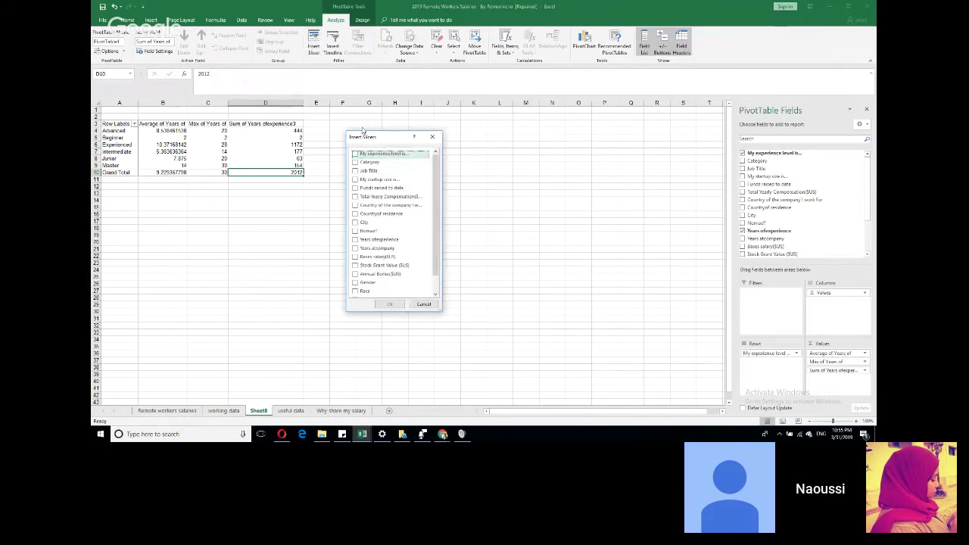
pyautogui.moveTo(385, 140); pyautogui.dragTo(457, 149)
pyautogui.click(426, 238)
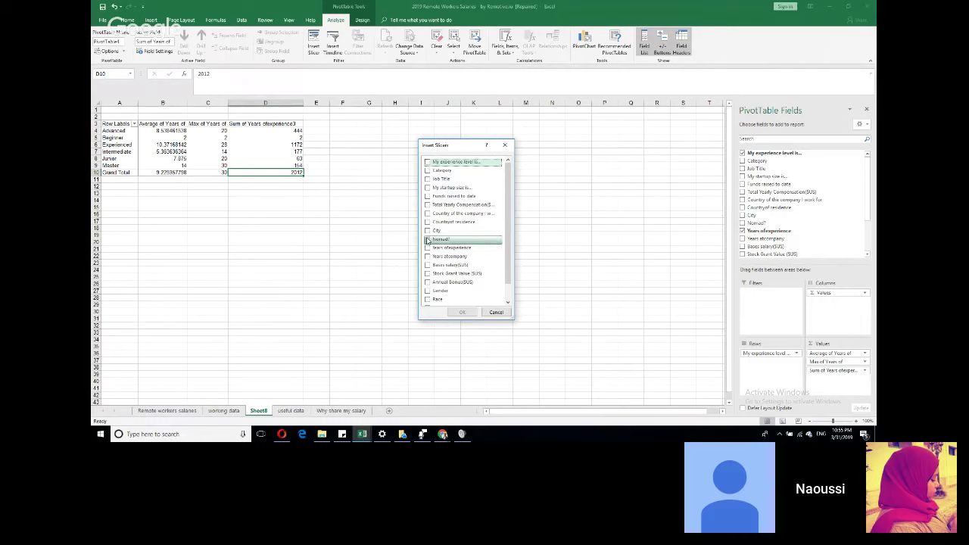
pyautogui.scroll(-1, 452, 283)
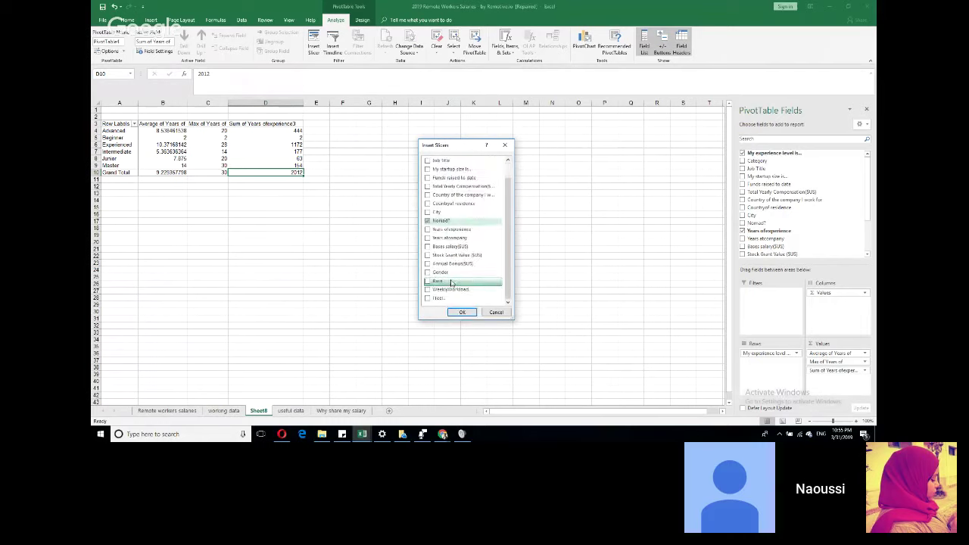
pyautogui.scroll(1, 469, 279)
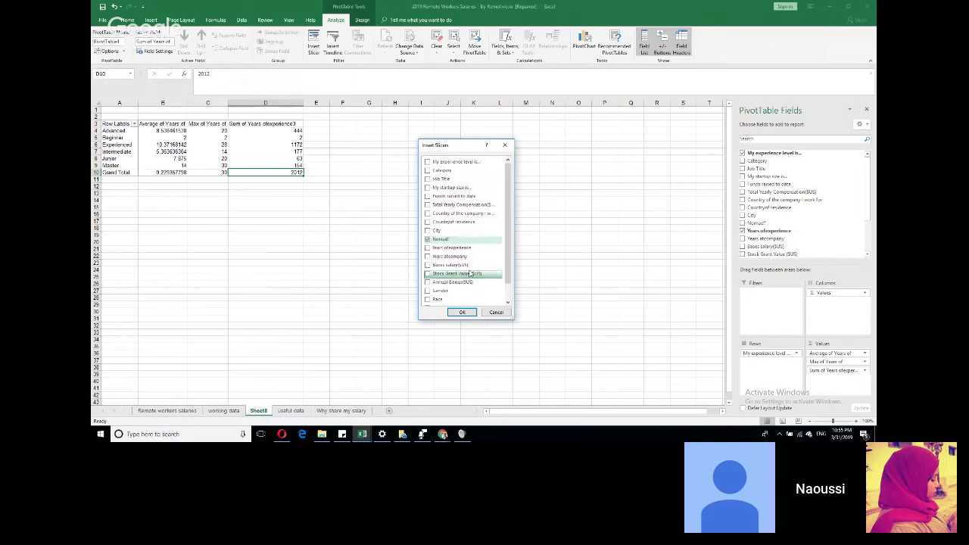
pyautogui.click(459, 313)
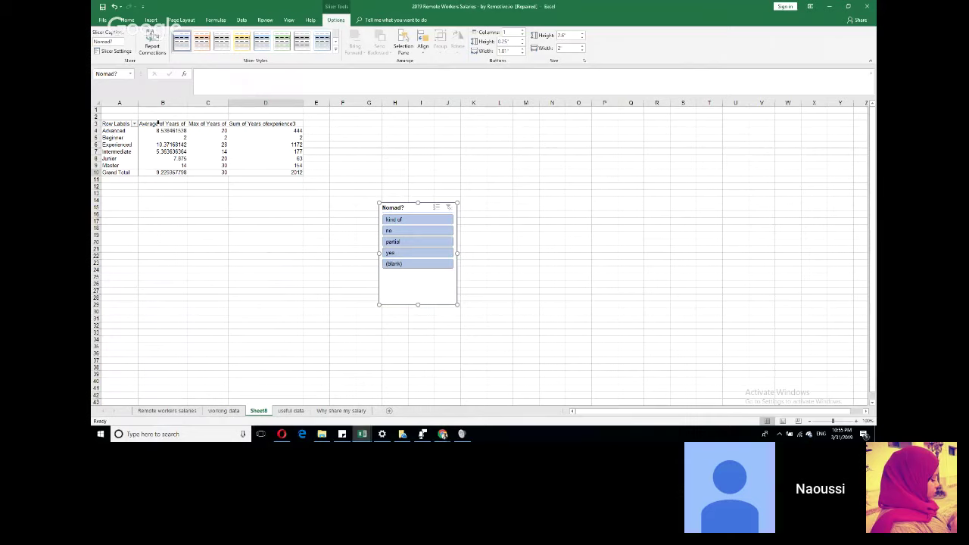
# Step: Filter the PivotTable to Nomad? 'yes' and move the slicer up beside the table
pyautogui.click(407, 232)
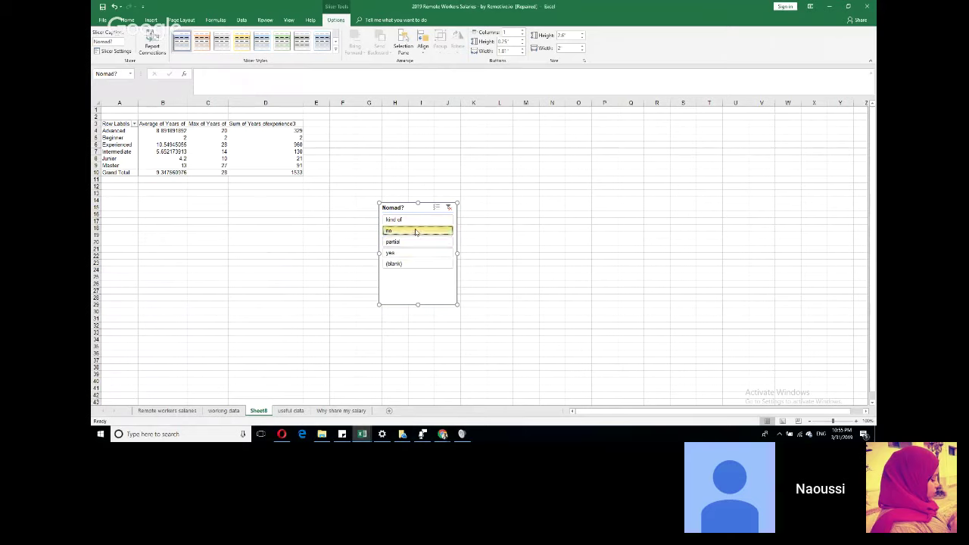
pyautogui.click(408, 253)
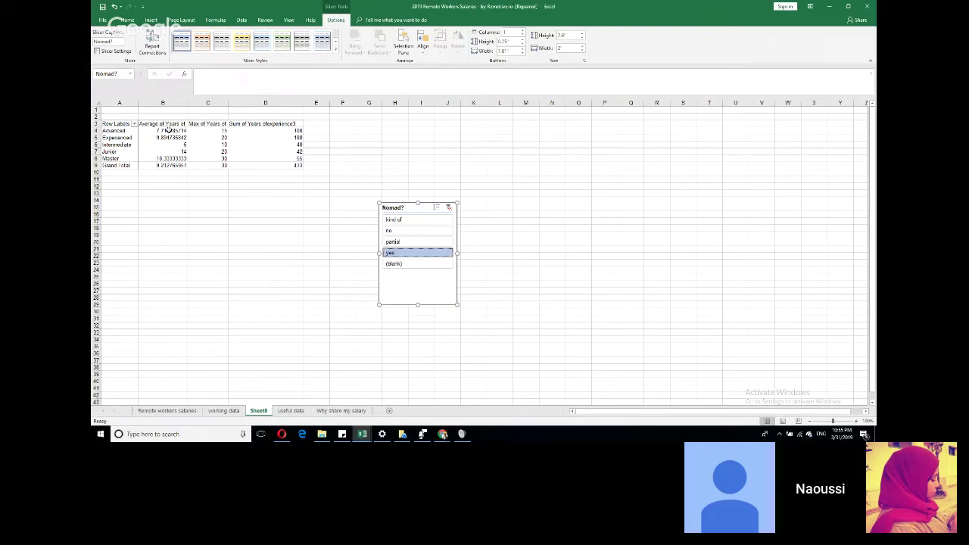
pyautogui.moveTo(171, 130)
pyautogui.moveTo(399, 206); pyautogui.dragTo(394, 159)
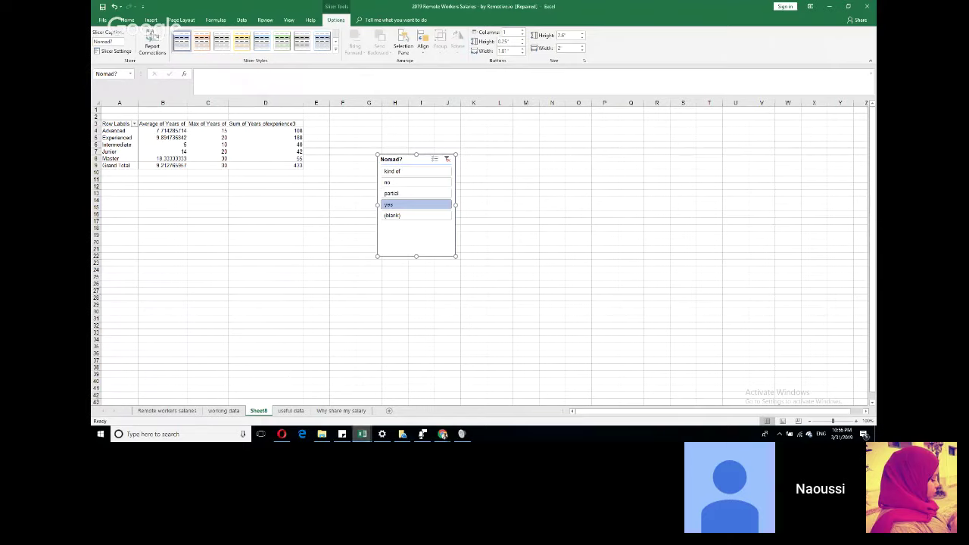
# Step: Switch to the HCC-PD-2012 workbook and scroll through its employee hours list
pyautogui.moveTo(364, 438)
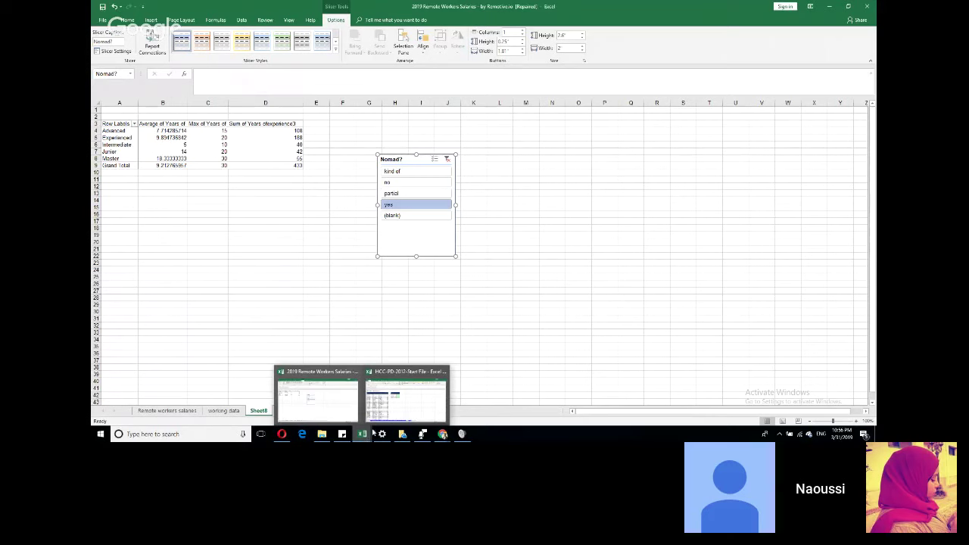
pyautogui.moveTo(391, 408)
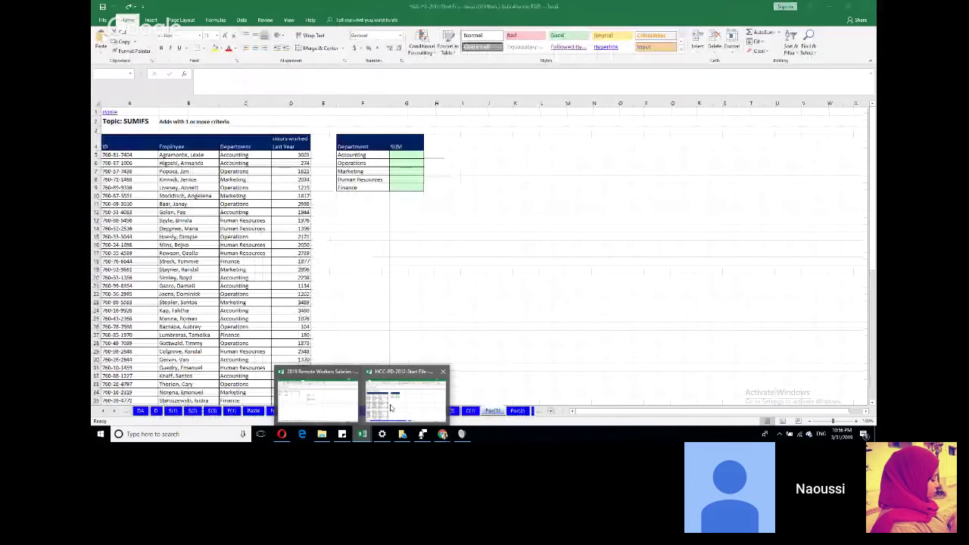
pyautogui.click(390, 408)
pyautogui.scroll(-3, 303, 309)
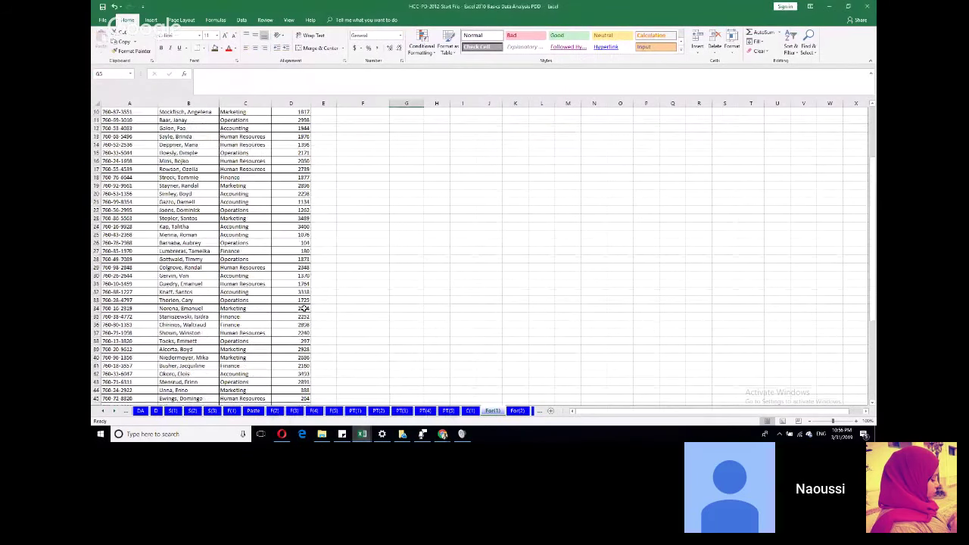
pyautogui.scroll(3, 303, 309)
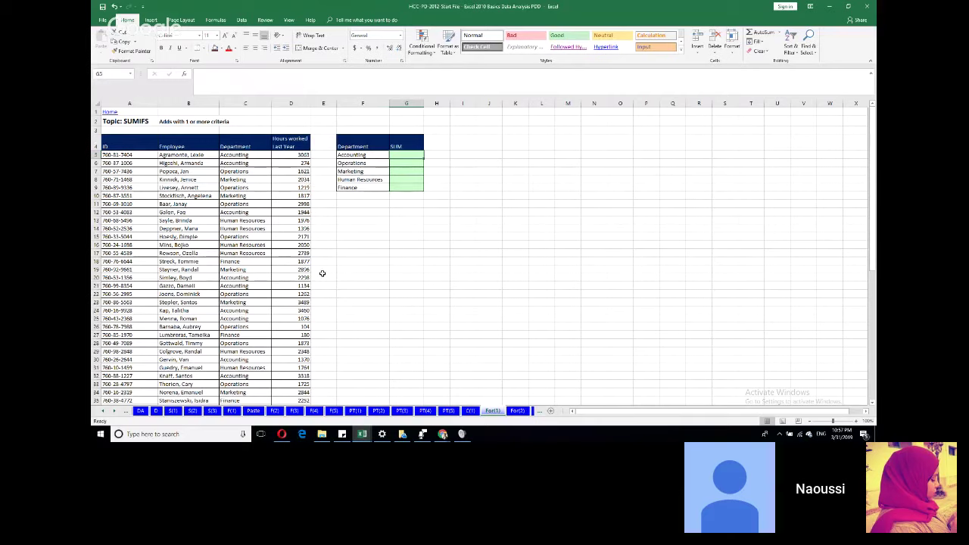
pyautogui.scroll(-1, 258, 261)
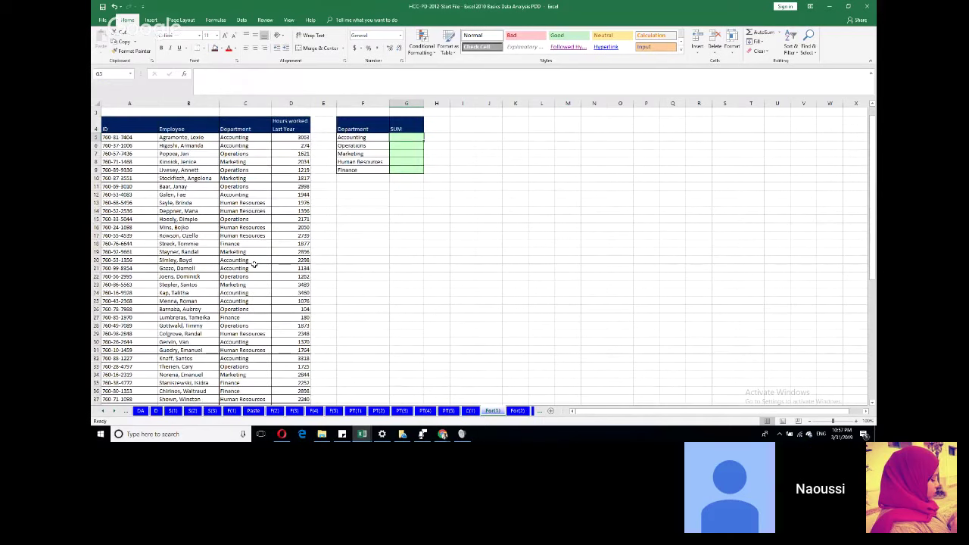
pyautogui.scroll(-5, 253, 262)
pyautogui.scroll(6, 332, 275)
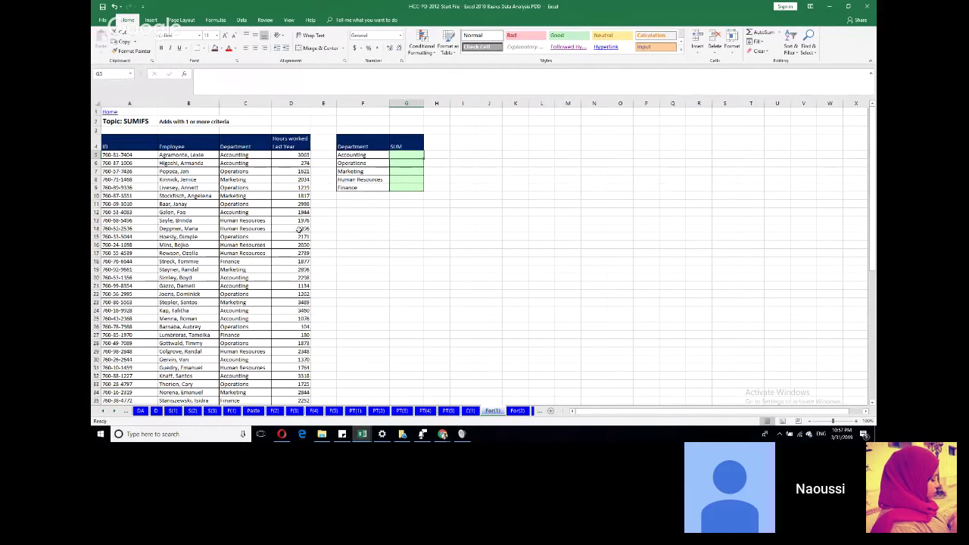
pyautogui.scroll(-11, 254, 314)
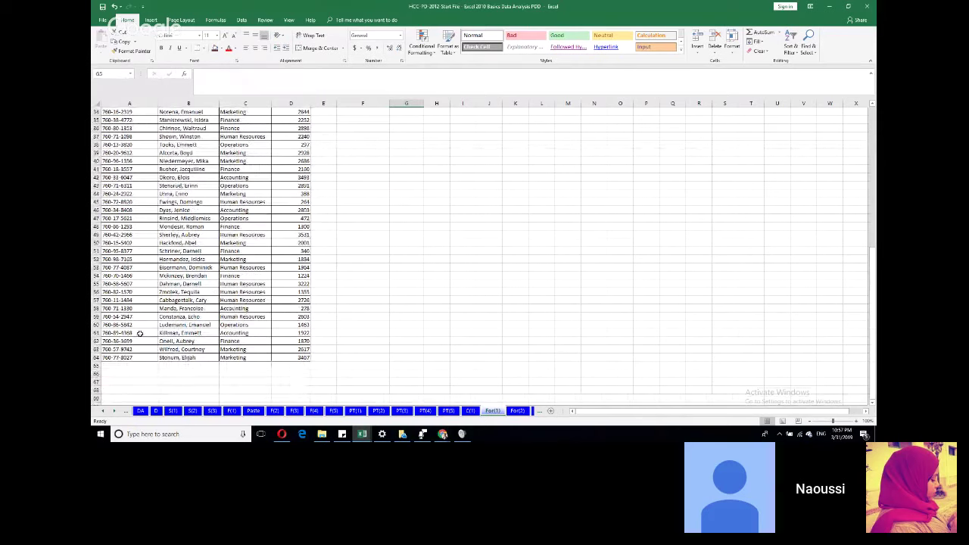
pyautogui.scroll(11, 255, 288)
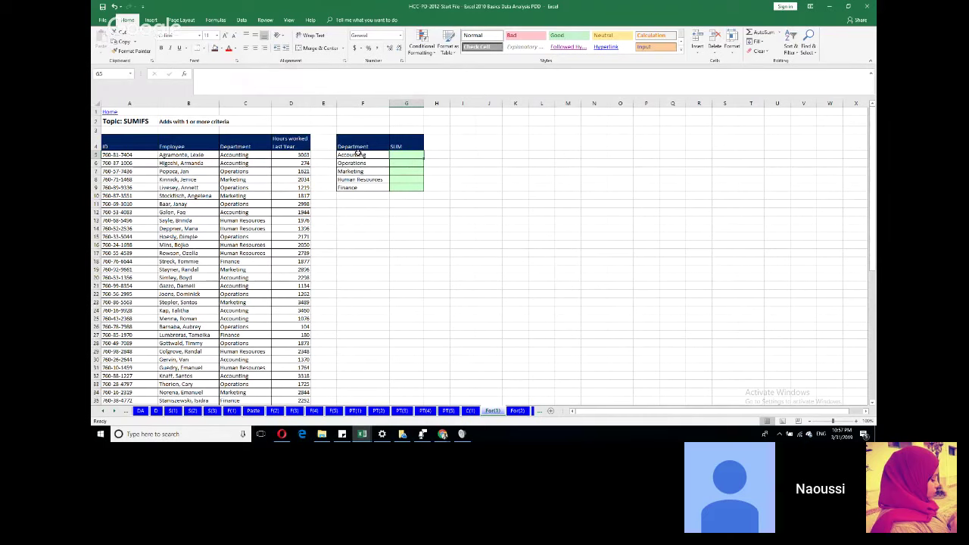
# Step: Start =SUMIF( in G5 after comparing SUMIF and SUMIFS in the autocomplete list
pyautogui.doubleClick(399, 154)
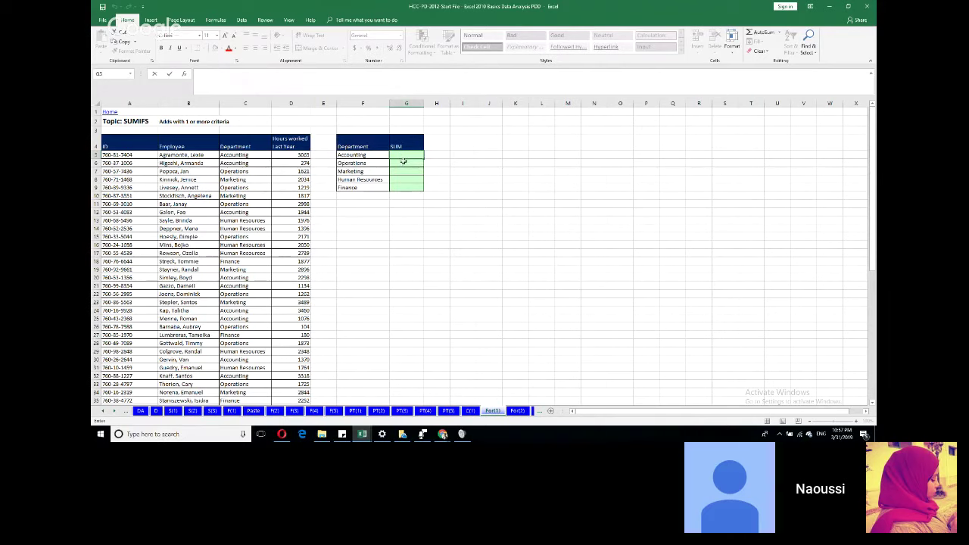
pyautogui.write('=sum')
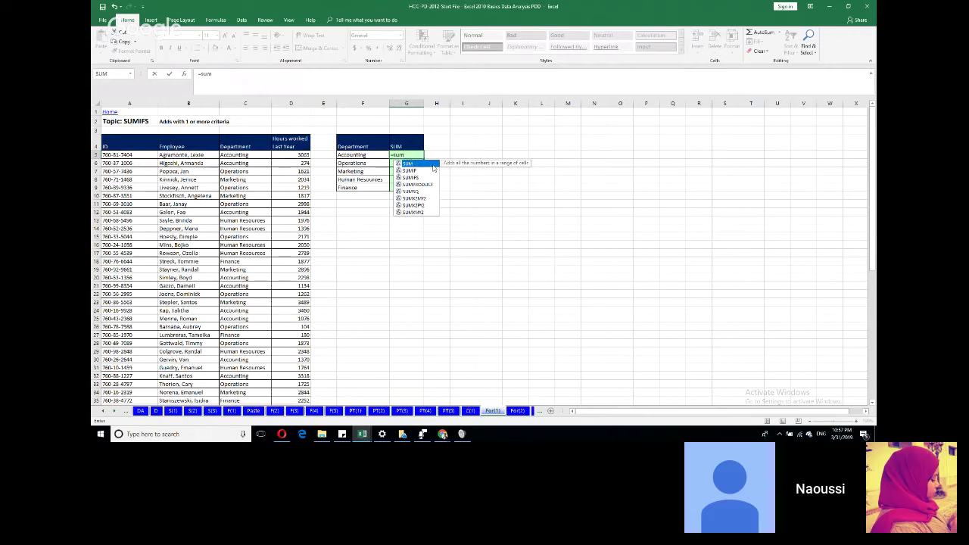
pyautogui.press('Down')
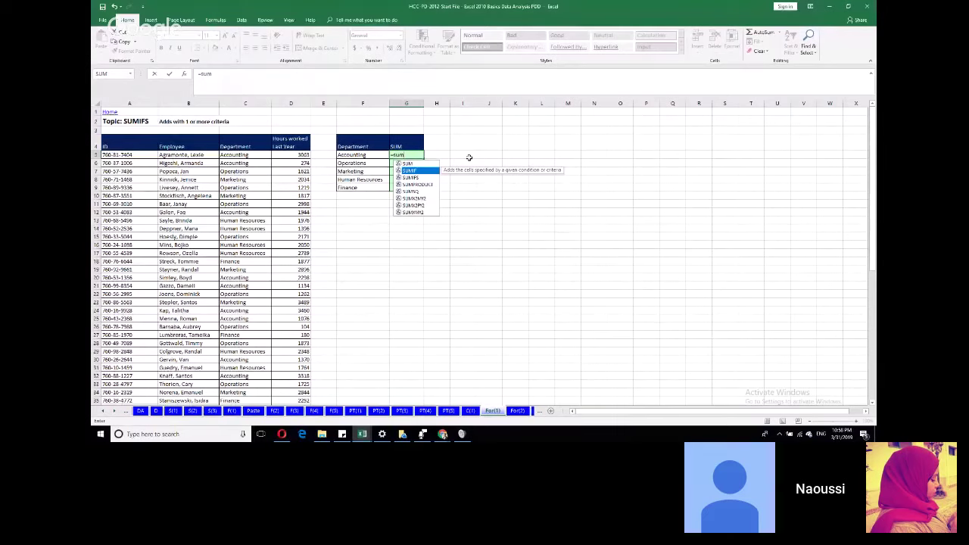
pyautogui.press('Down')
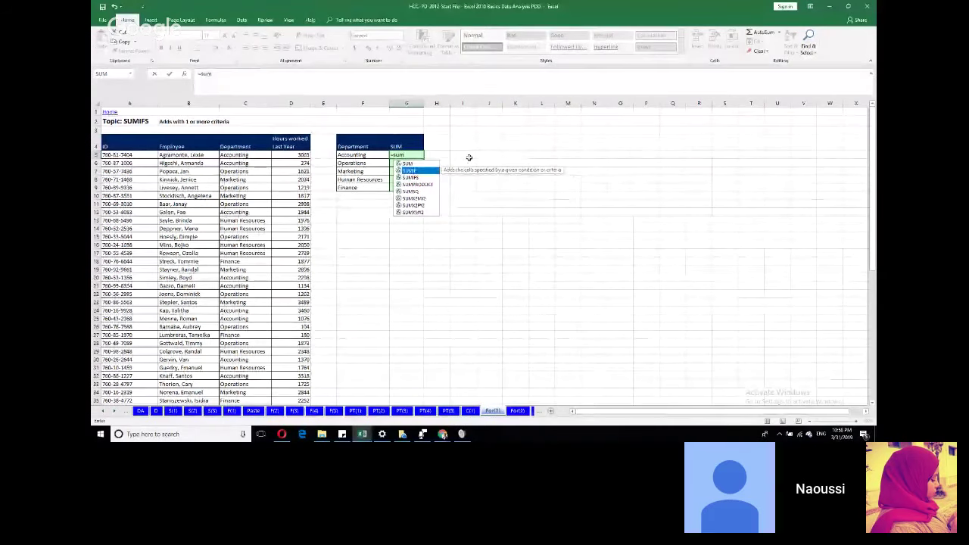
pyautogui.press('Up')
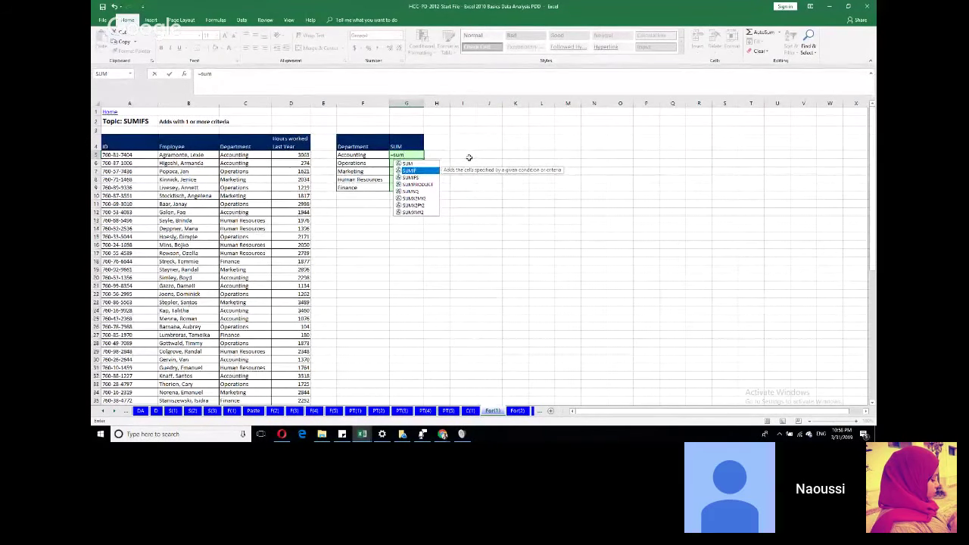
pyautogui.press('Down')
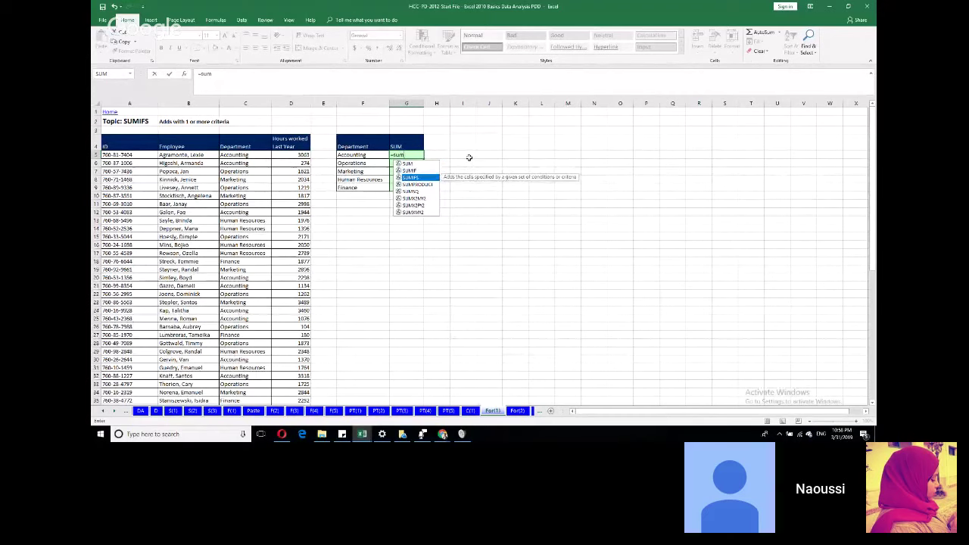
pyautogui.press('Up')
pyautogui.press('Down')
pyautogui.click(420, 171)
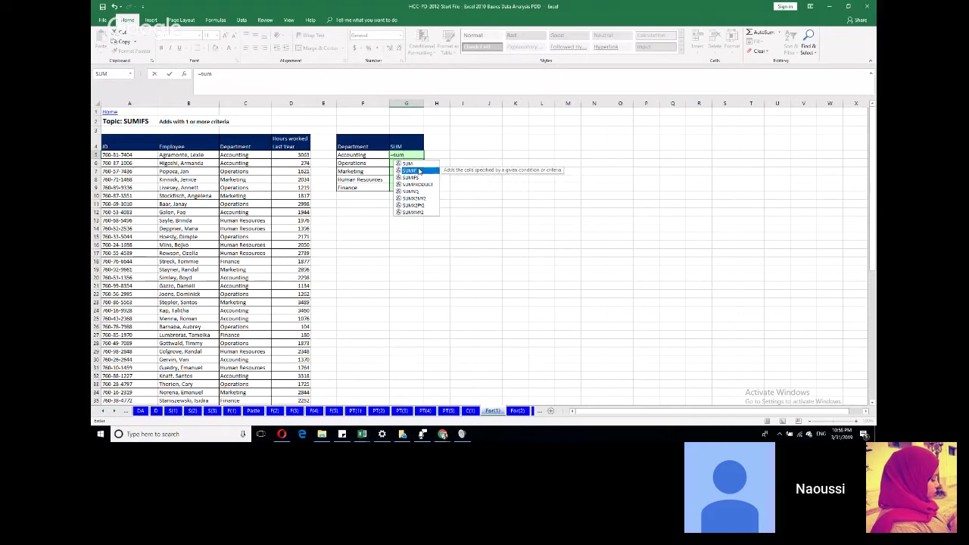
pyautogui.doubleClick(419, 171)
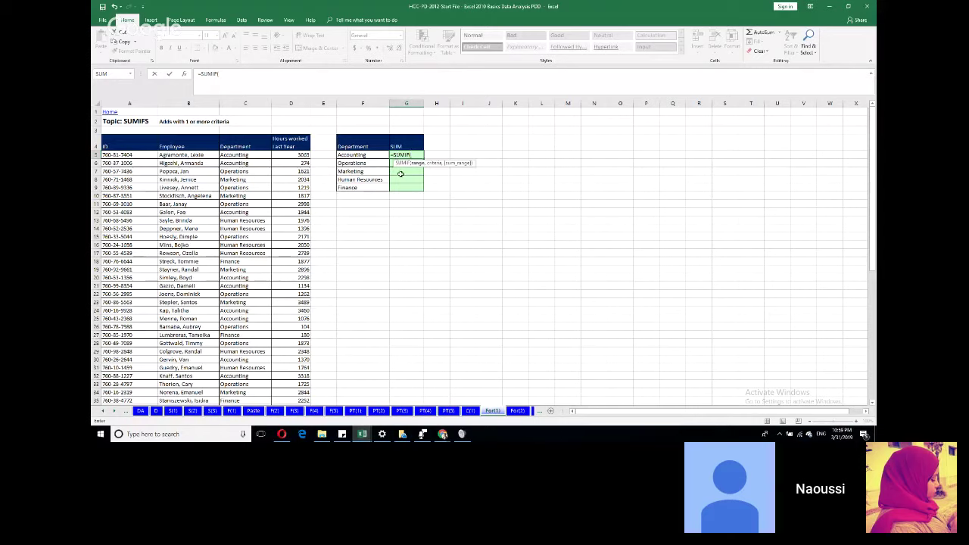
# Step: Enter the criteria range C5:C64 and the Accounting criteria F5 into G5's SUMIF
pyautogui.click(285, 154)
pyautogui.click(234, 154)
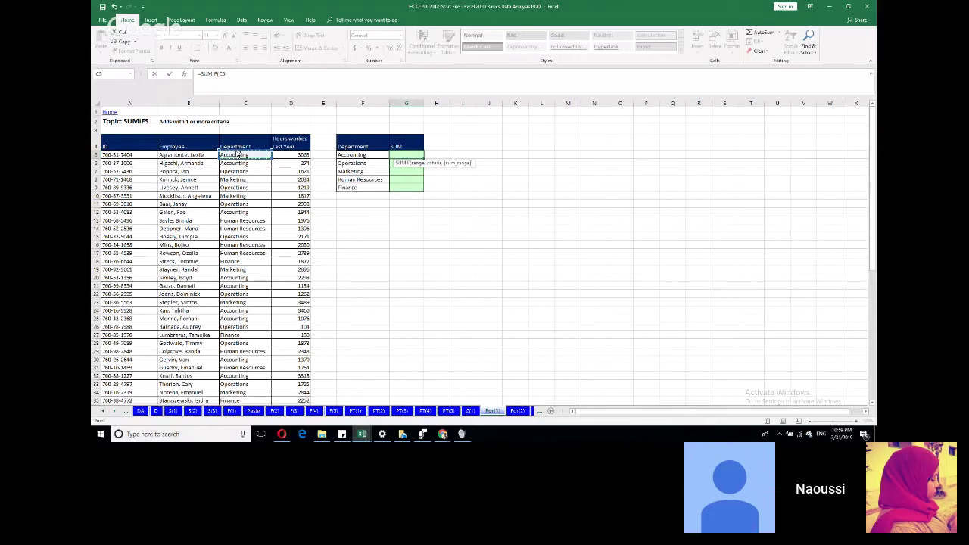
pyautogui.hotkey('ctrl', 'shift', 'Down')
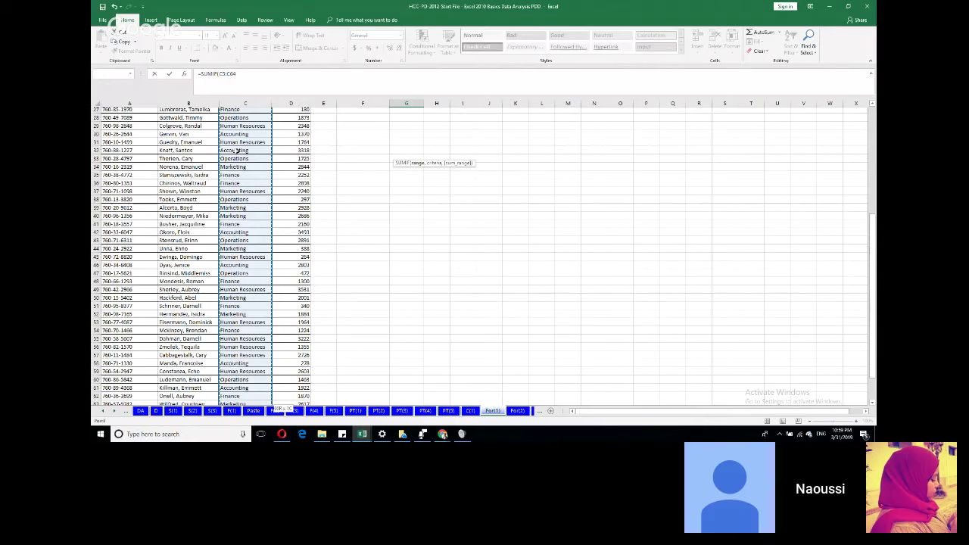
pyautogui.scroll(9, 237, 152)
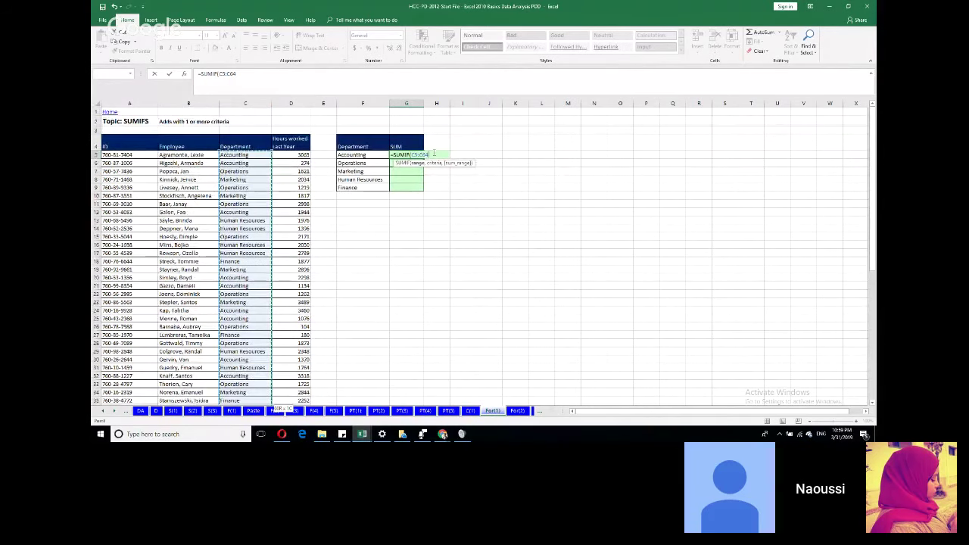
pyautogui.write(',')
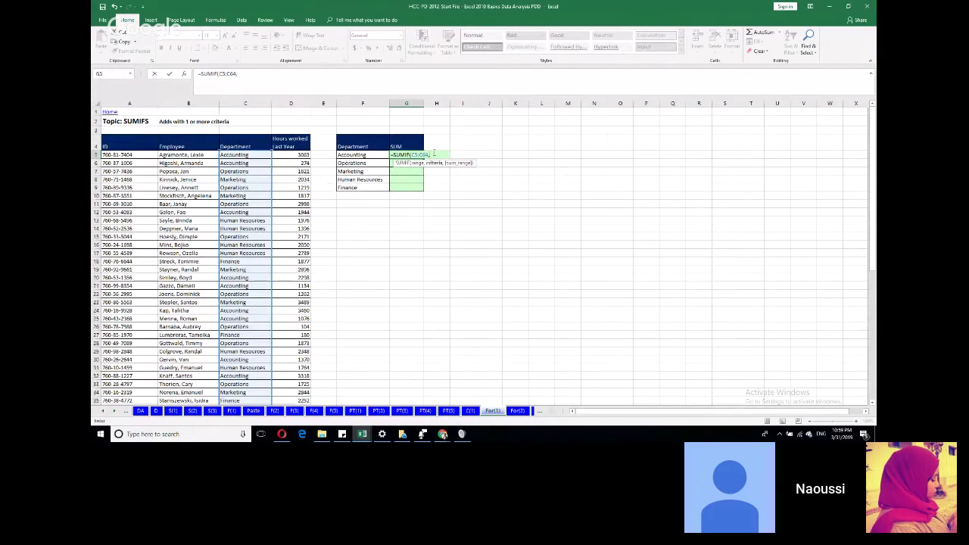
pyautogui.press('Left')
pyautogui.press('Left')
pyautogui.press('Right')
pyautogui.press('Right')
pyautogui.press('BackSpace')
pyautogui.press('BackSpace')
pyautogui.click(368, 155)
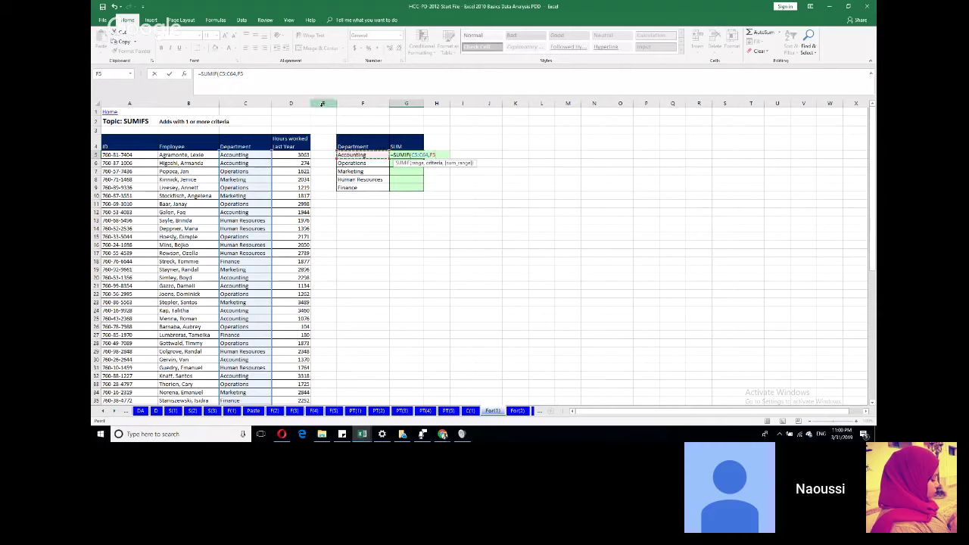
pyautogui.write(',')
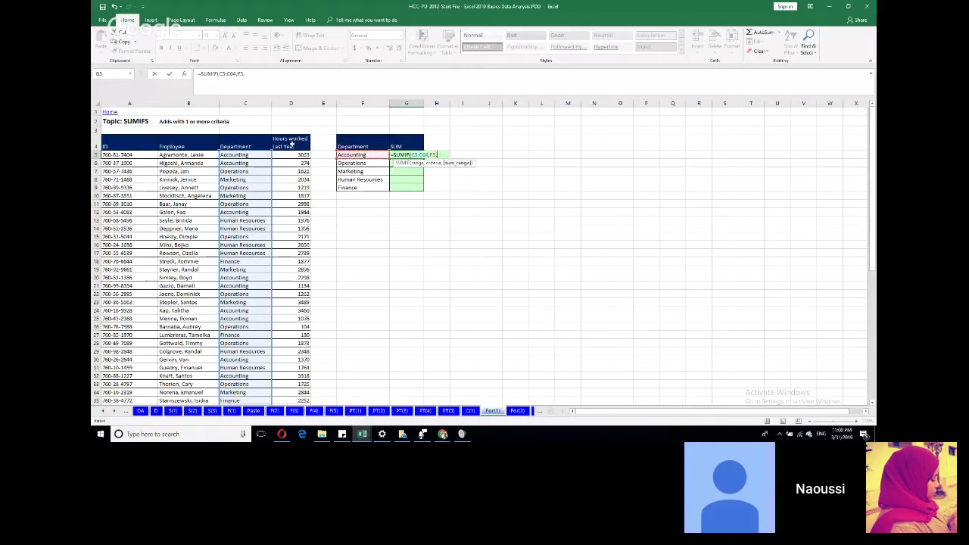
# Step: Add the sum range D5:D64 and close the formula, totalling Accounting at 26433
pyautogui.click(291, 154)
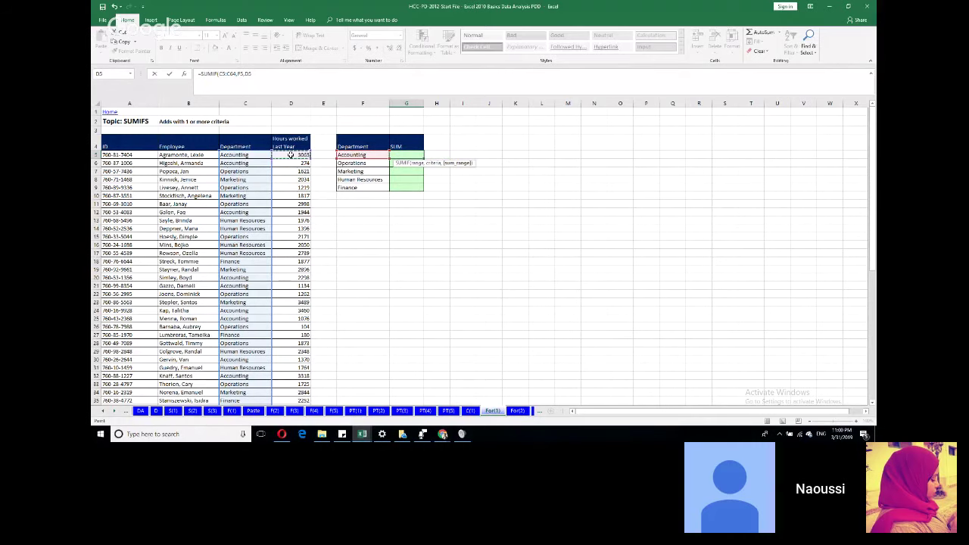
pyautogui.hotkey('ctrl', 'shift', 'Down')
pyautogui.scroll(10, 331, 164)
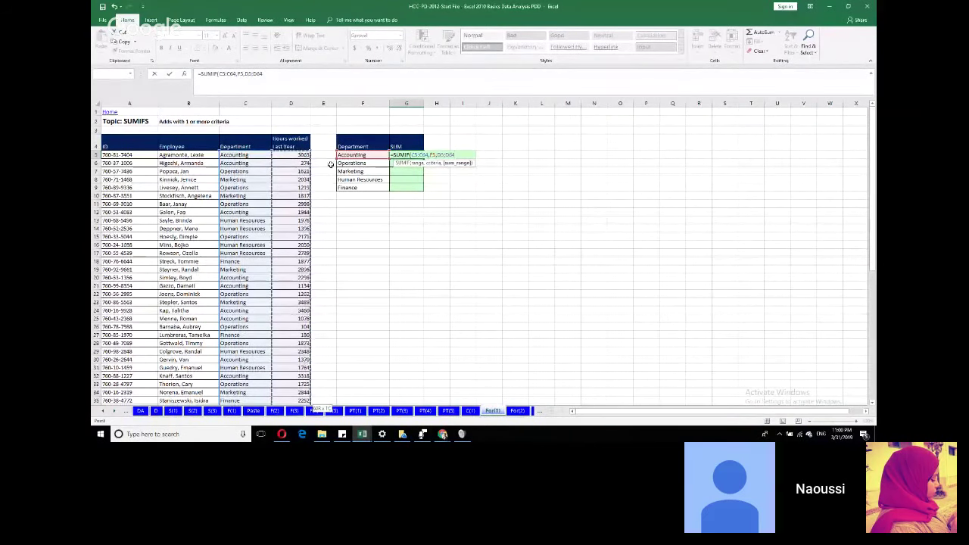
pyautogui.write(')')
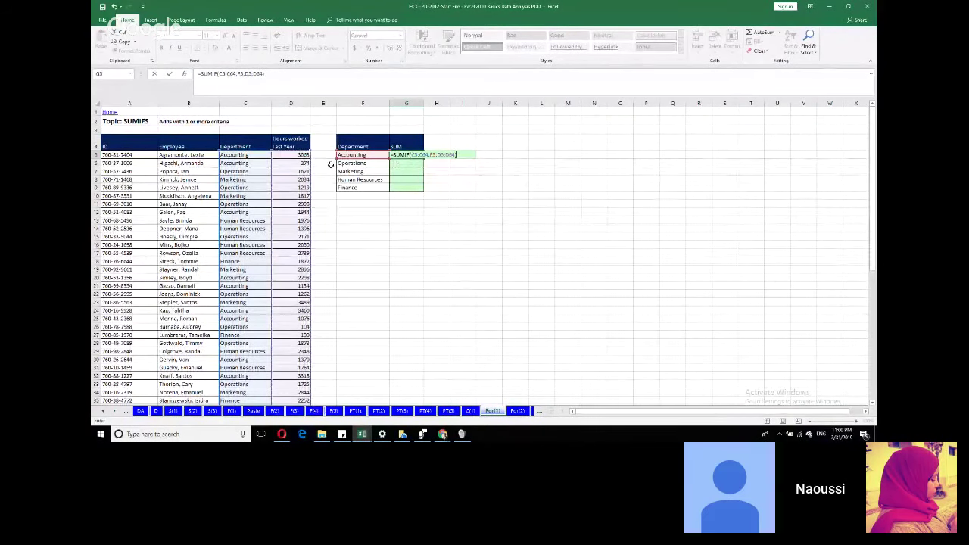
pyautogui.press('Return')
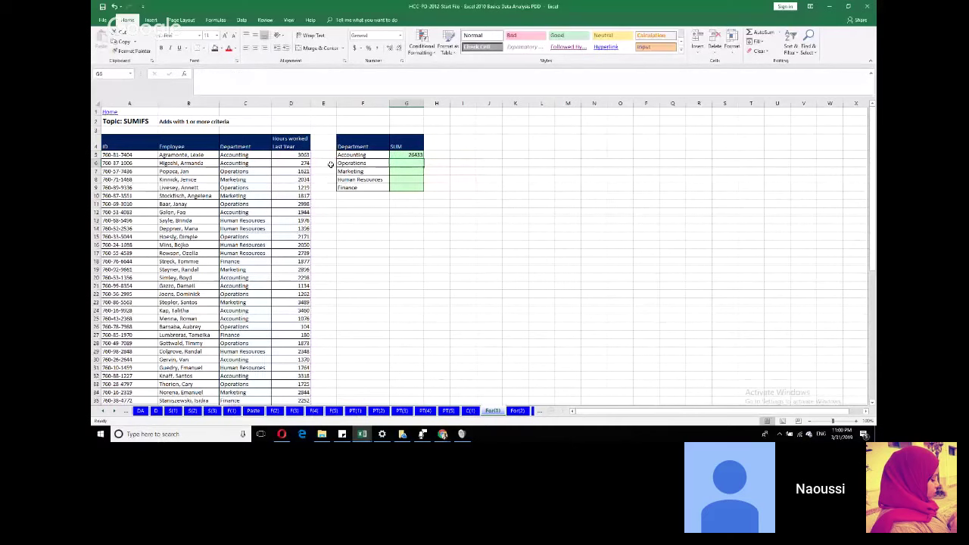
# Step: Fill G5's SUMIF down to G9 and open G6 to see its shifted C6:C65 range
pyautogui.click(404, 154)
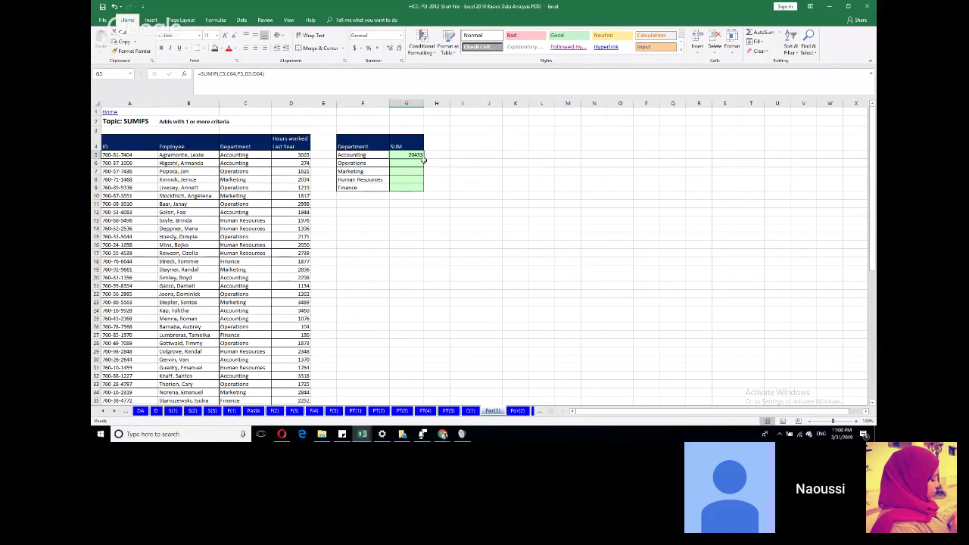
pyautogui.moveTo(424, 158); pyautogui.dragTo(425, 195)
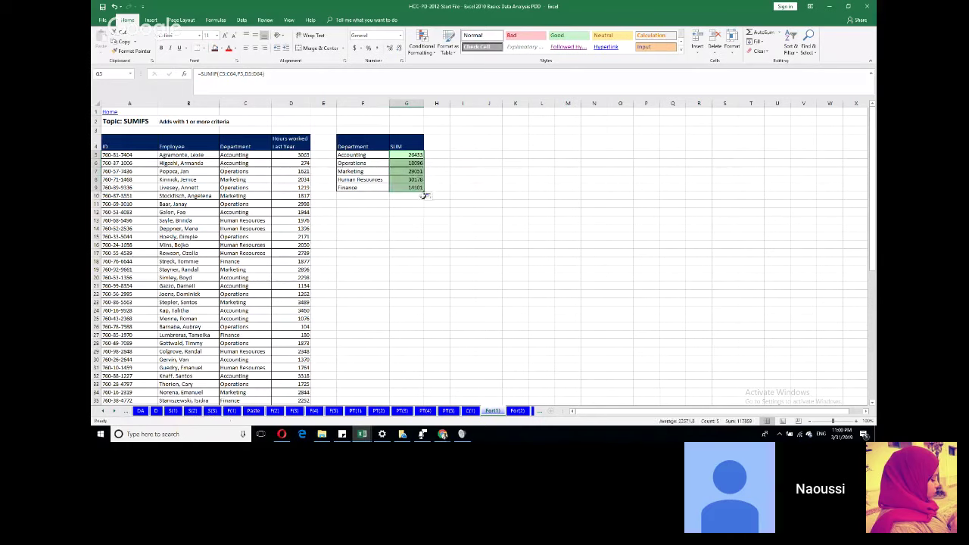
pyautogui.doubleClick(413, 164)
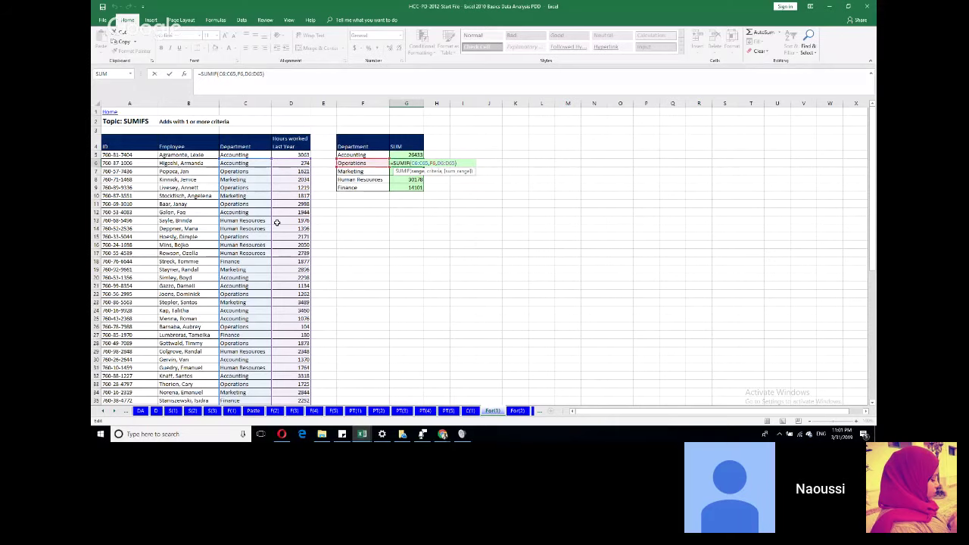
# Step: Scroll the employee list to check where the copied Operations ranges end
pyautogui.scroll(-3, 277, 221)
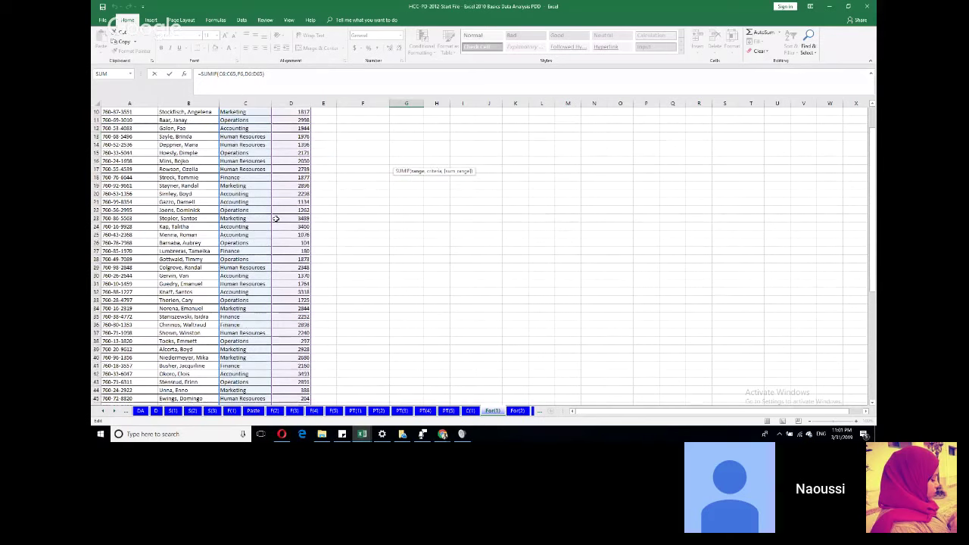
pyautogui.scroll(-4, 276, 218)
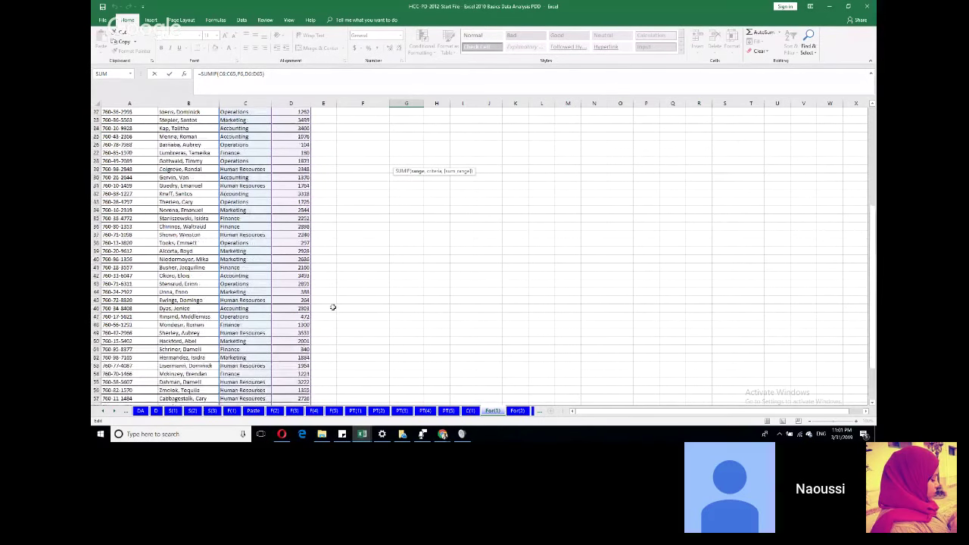
pyautogui.scroll(7, 332, 307)
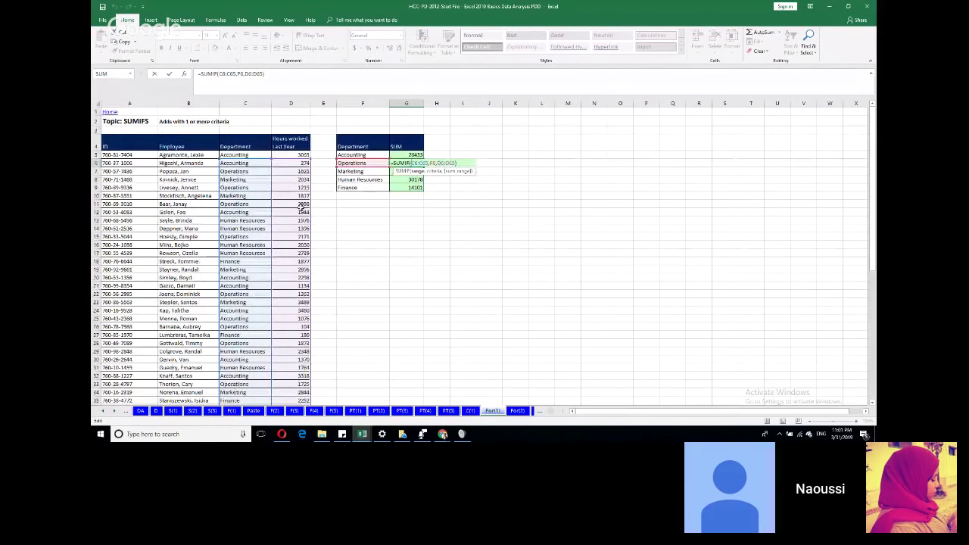
pyautogui.scroll(-2, 295, 381)
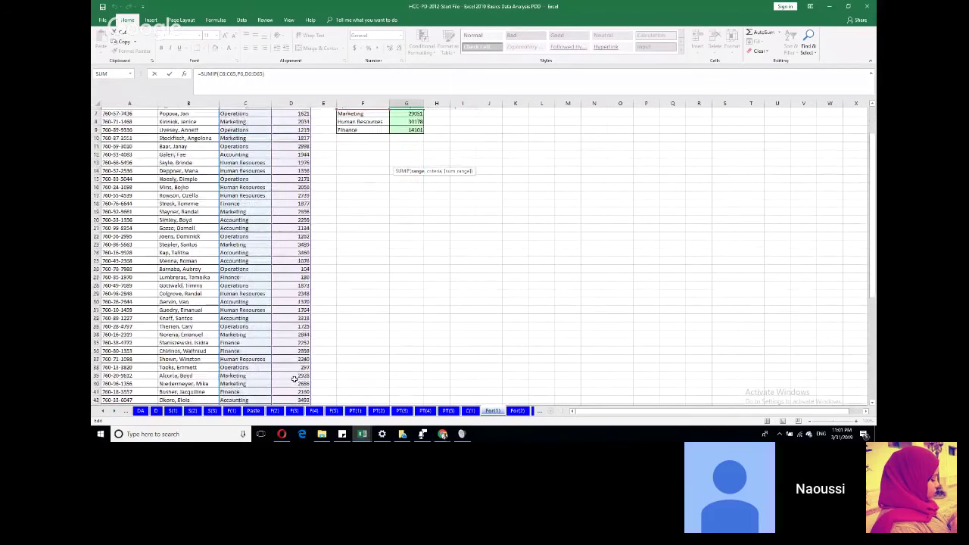
pyautogui.scroll(2, 295, 379)
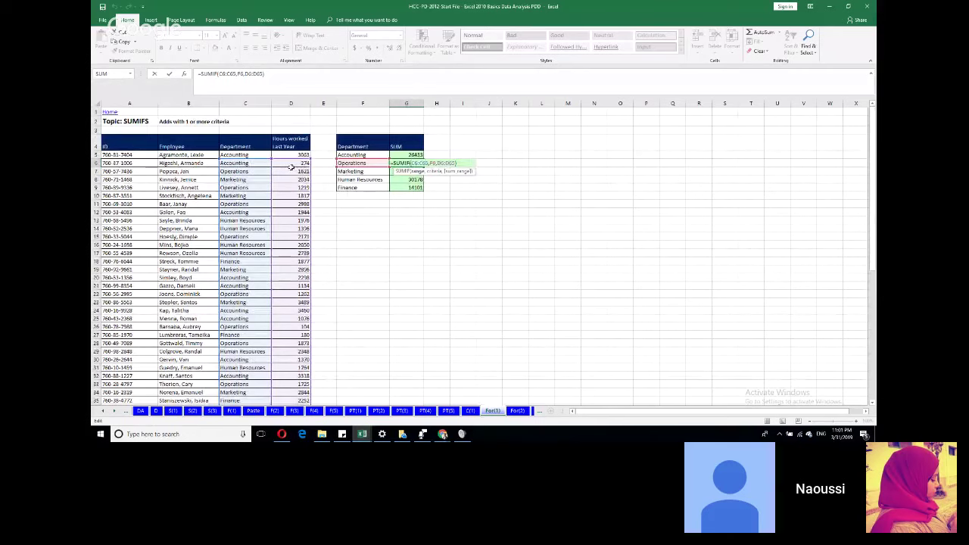
pyautogui.scroll(-5, 244, 216)
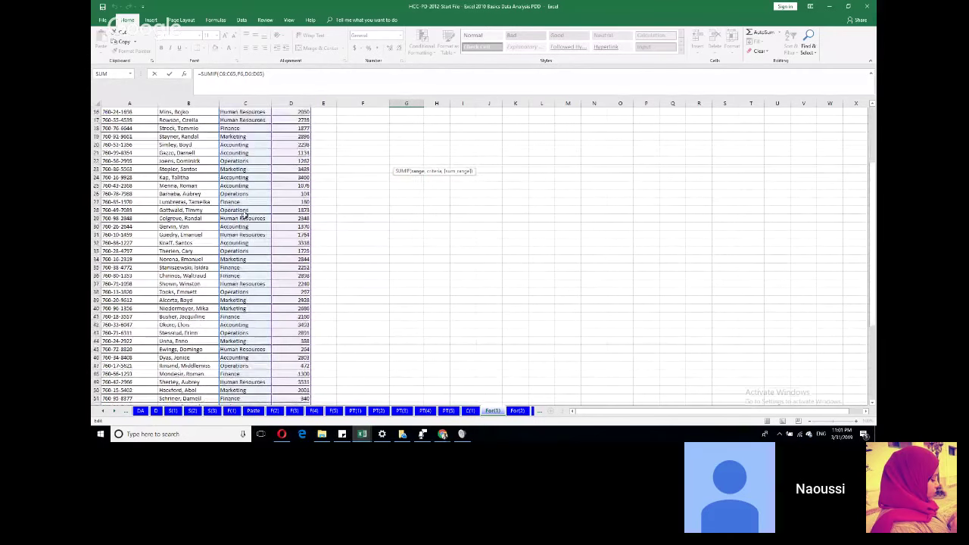
pyautogui.scroll(-9, 244, 215)
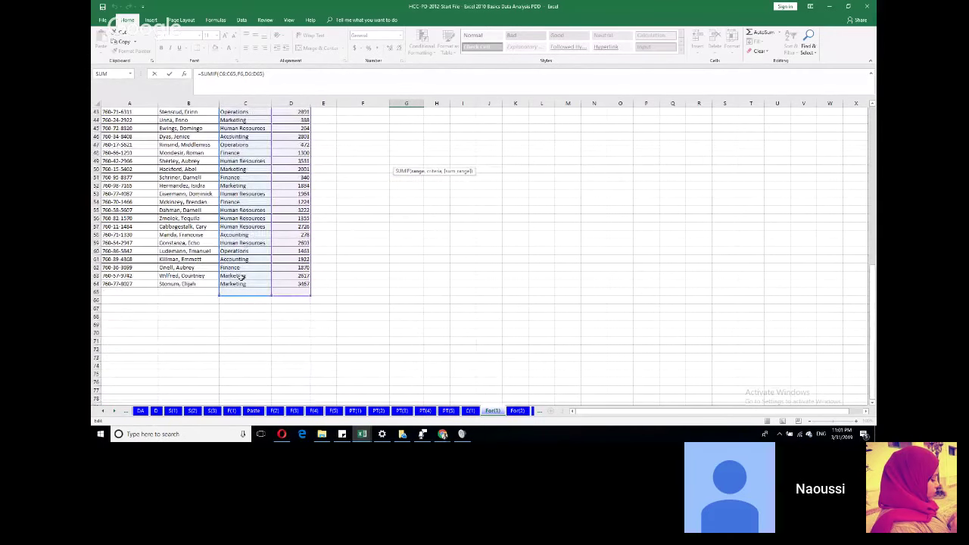
pyautogui.scroll(6, 243, 279)
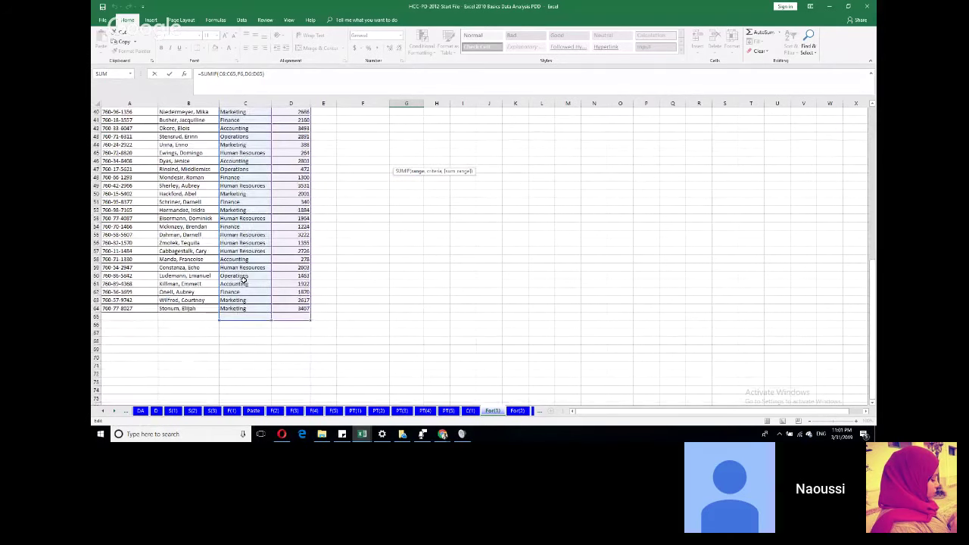
pyautogui.scroll(8, 294, 210)
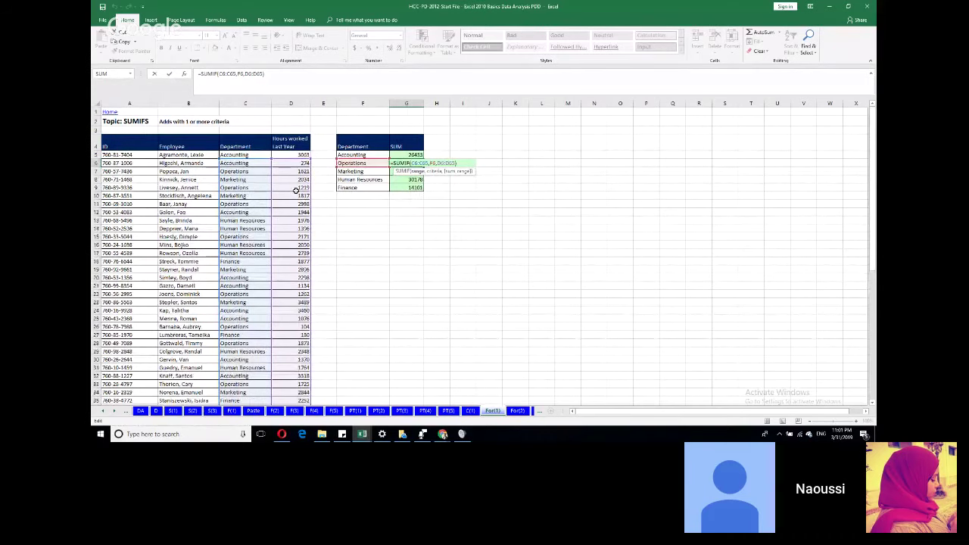
pyautogui.scroll(-3, 261, 227)
pyautogui.scroll(-14, 262, 227)
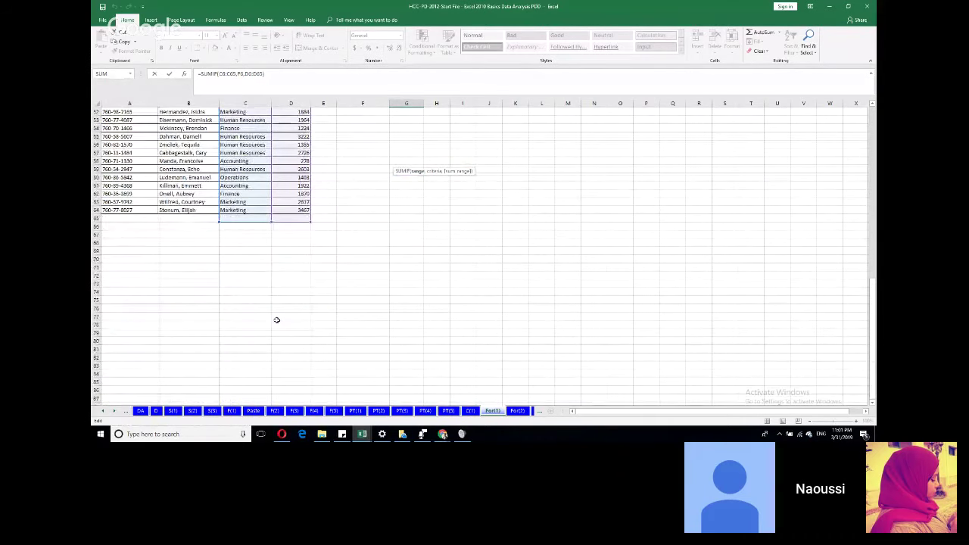
pyautogui.scroll(4, 275, 323)
pyautogui.scroll(9, 277, 277)
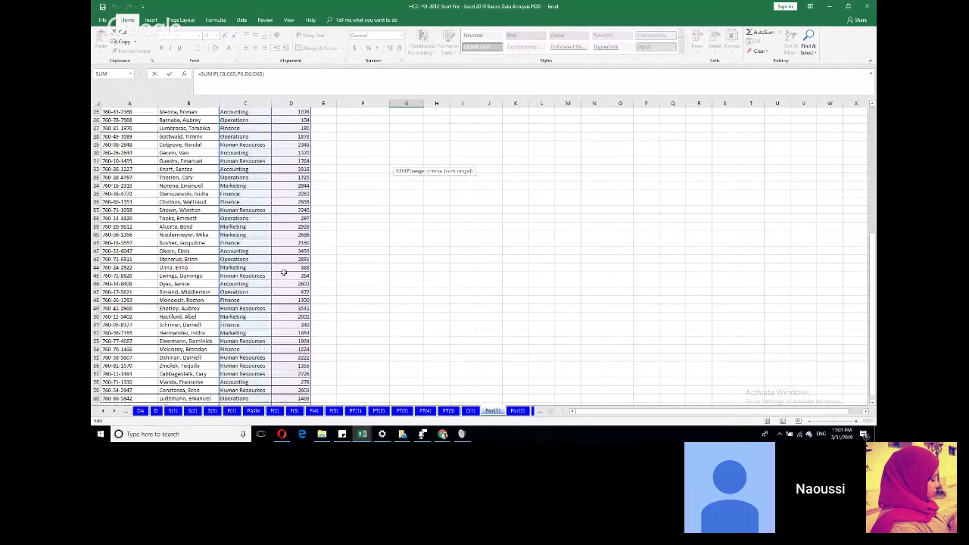
pyautogui.scroll(4, 454, 163)
pyautogui.scroll(-9, 242, 193)
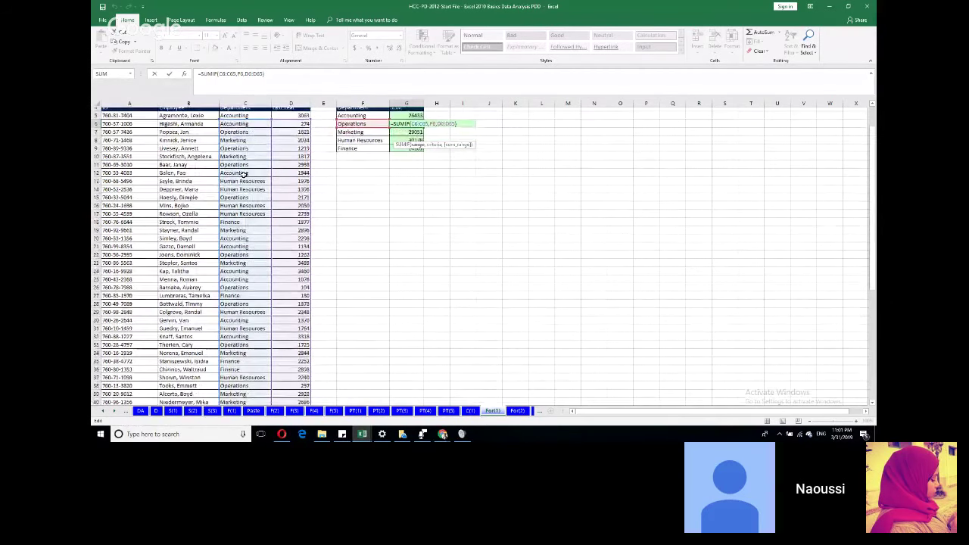
pyautogui.scroll(-3, 240, 281)
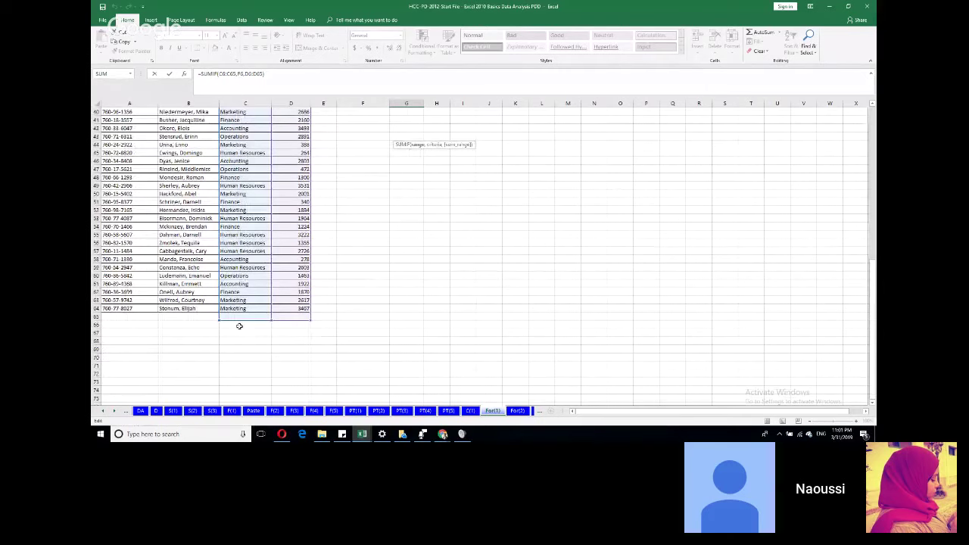
pyautogui.scroll(7, 238, 324)
pyautogui.scroll(6, 241, 304)
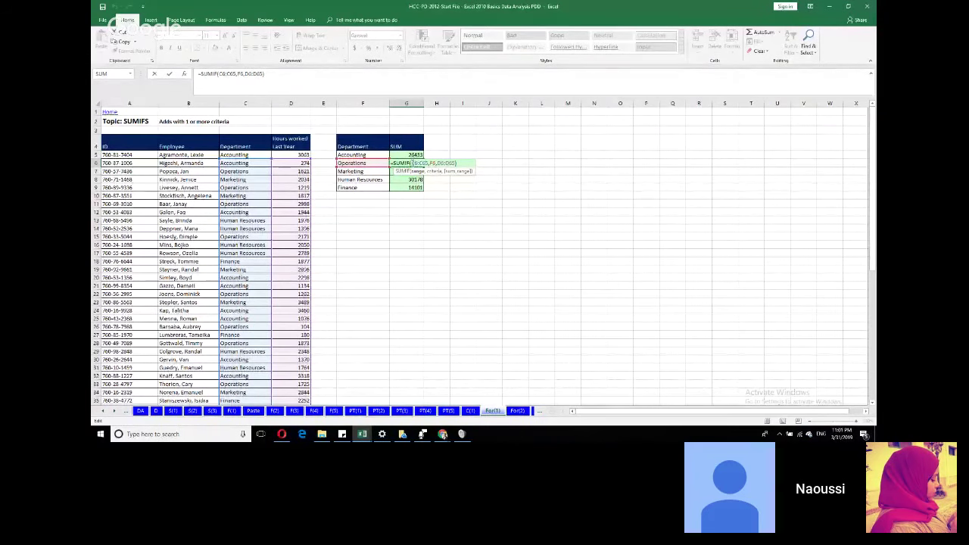
# Step: Abandon the G6 edit and reopen G5's Accounting formula for editing
pyautogui.click(404, 155)
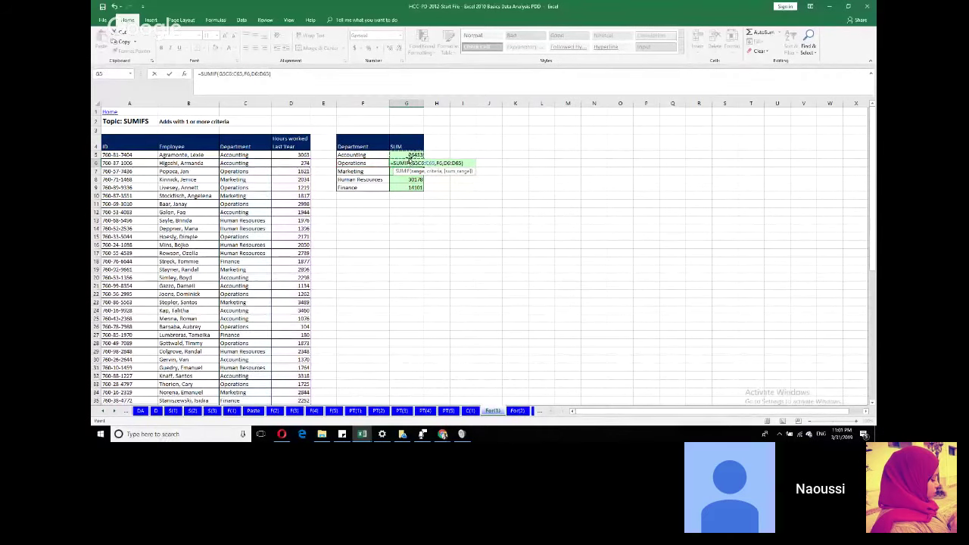
pyautogui.hotkey('ctrl', 'Return')
pyautogui.press('F2')
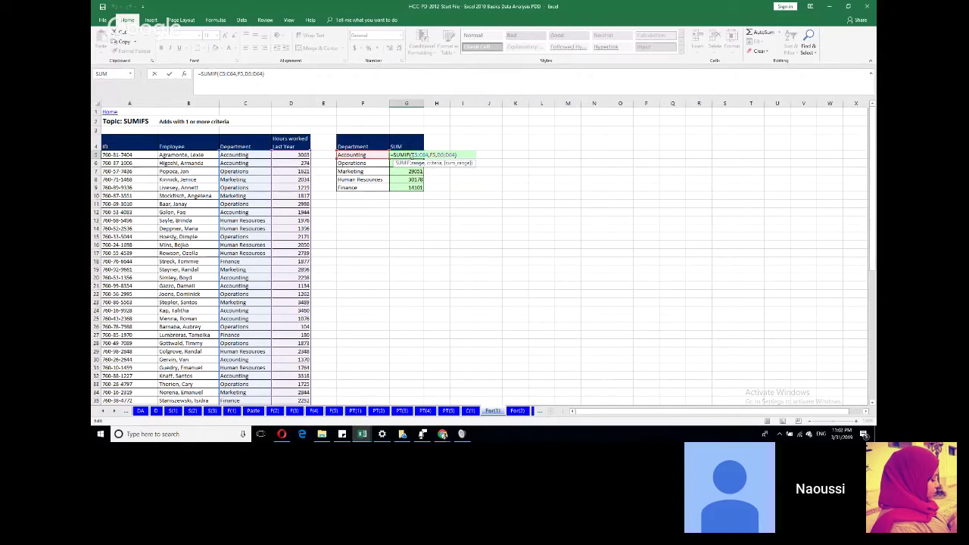
# Step: Lock G5's ranges as $C$5:$C$64 and $D$5:$D$64, keeping the 26433 total
pyautogui.write('$C')
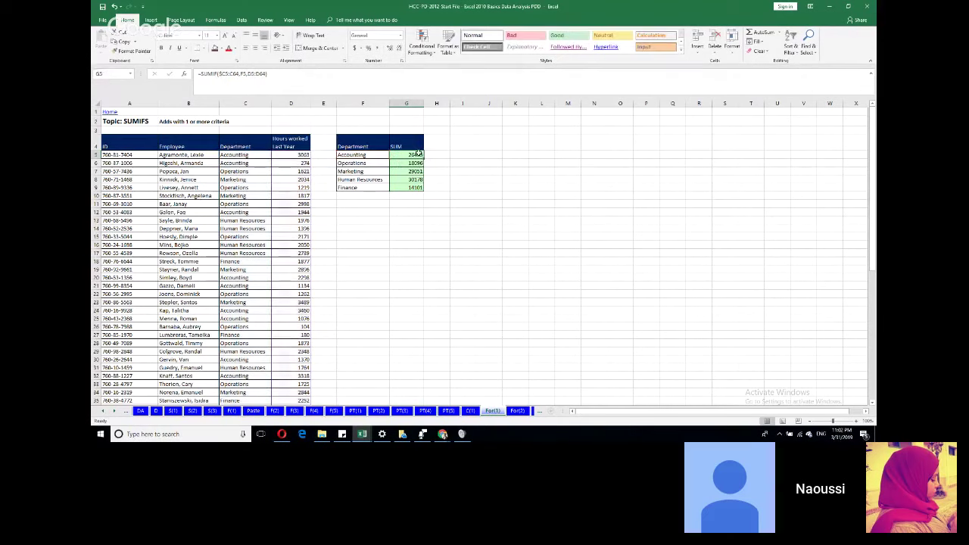
pyautogui.write('$')
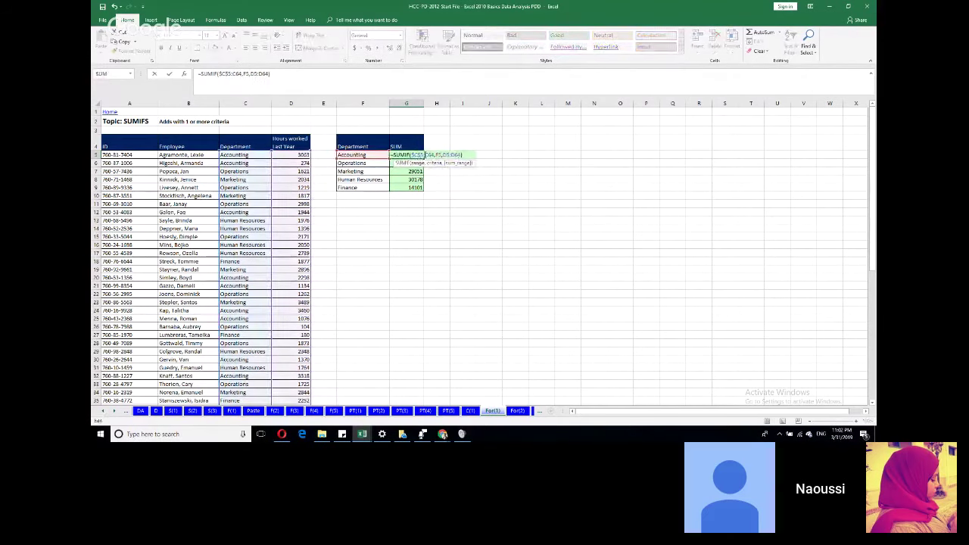
pyautogui.click(430, 155)
pyautogui.write('$')
pyautogui.click(436, 155)
pyautogui.write('$C$')
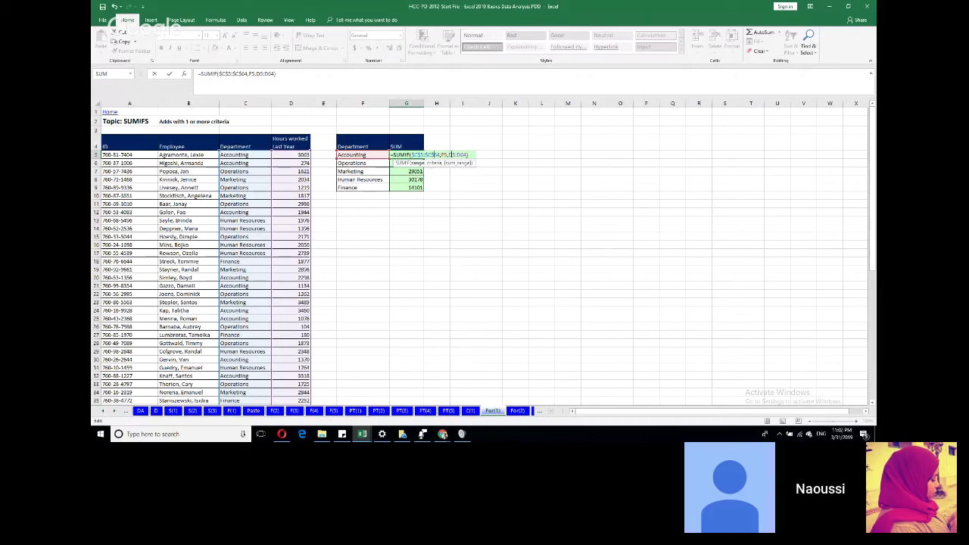
pyautogui.press('F4')
pyautogui.click(465, 154)
pyautogui.write('$C')
pyautogui.write('$D$')
pyautogui.press('Return')
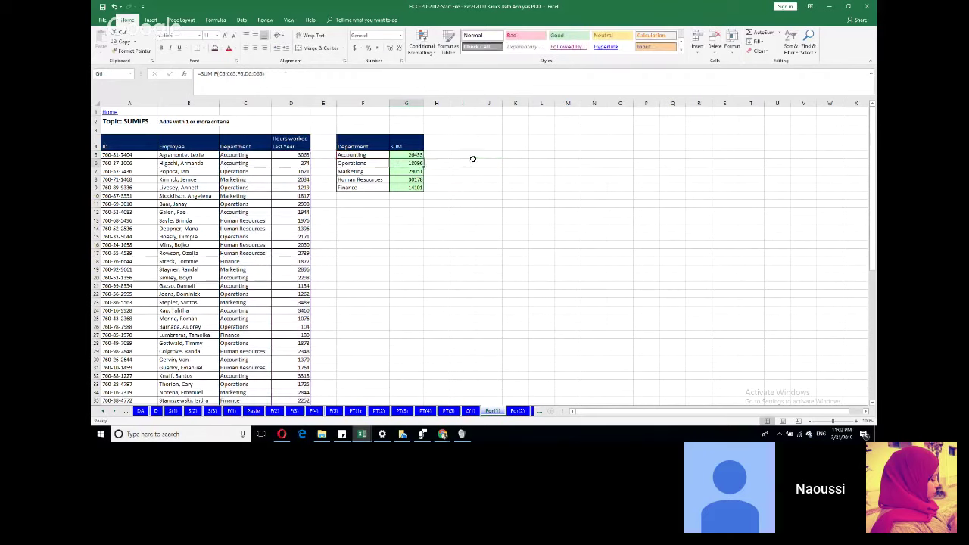
# Step: Copy the absolute-range Accounting SUMIF down to G9 and open the Operations formula
pyautogui.click(415, 154)
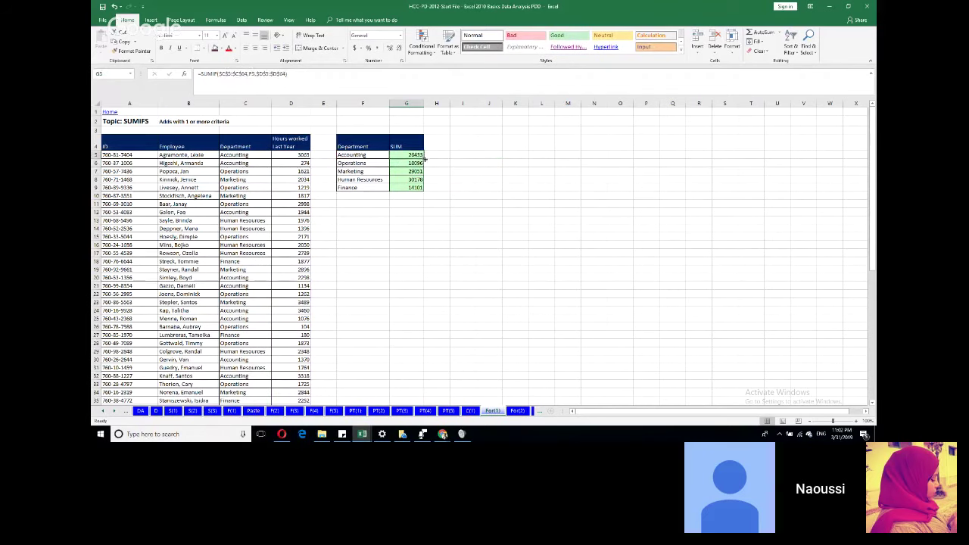
pyautogui.moveTo(424, 157); pyautogui.dragTo(426, 193)
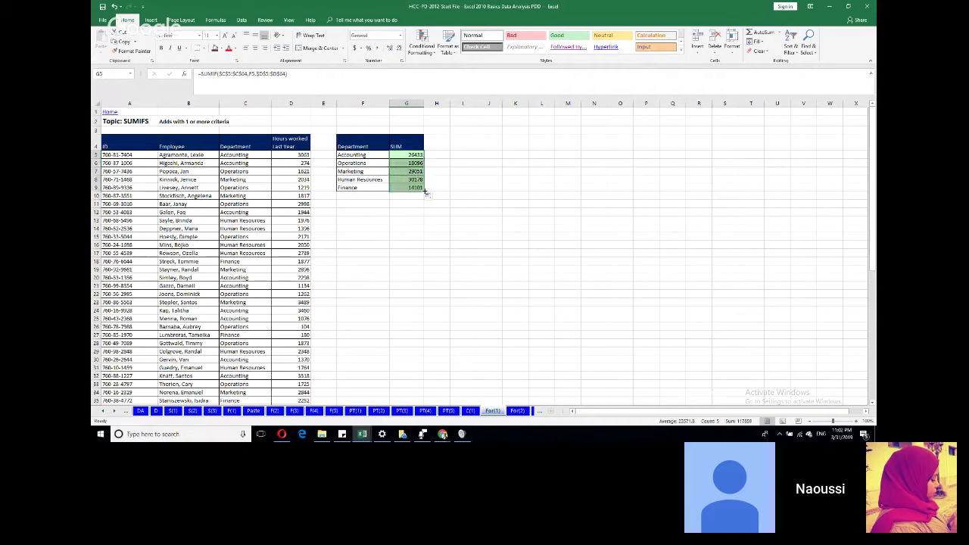
pyautogui.click(407, 212)
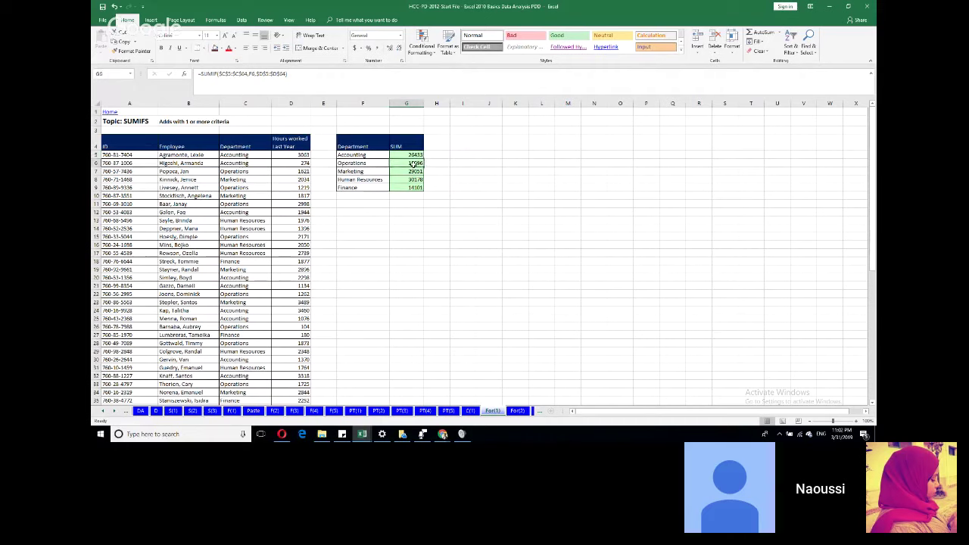
pyautogui.doubleClick(409, 163)
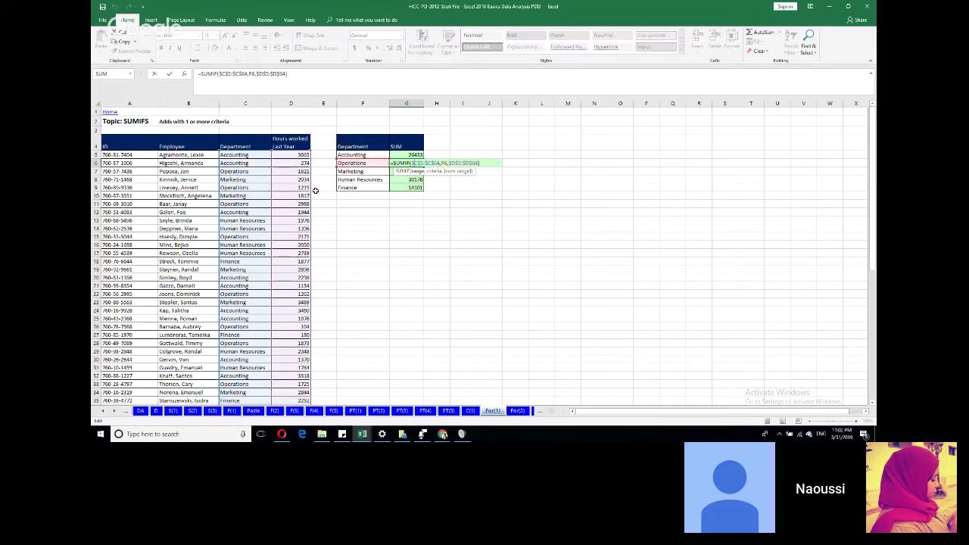
# Step: Scroll through the employee list to check the Operations formula's ranges
pyautogui.scroll(-10, 268, 186)
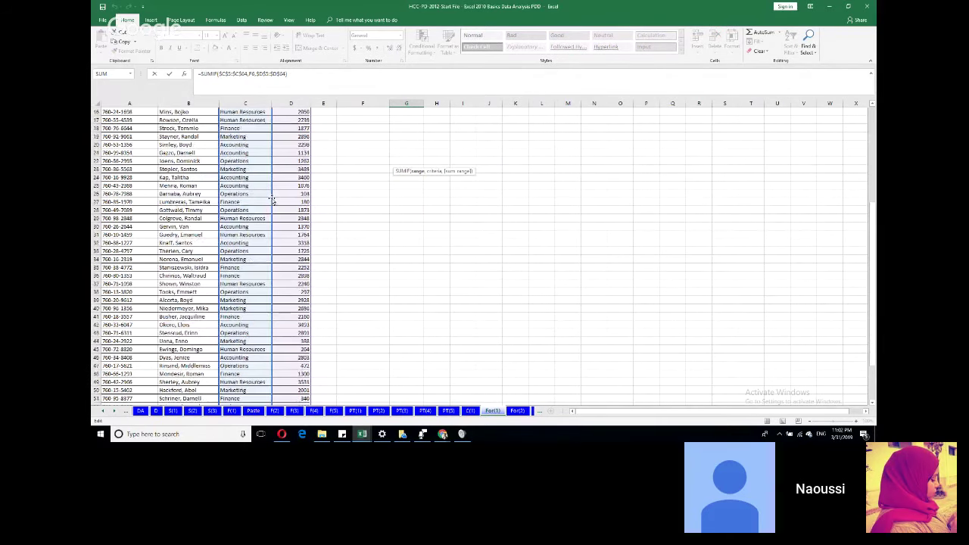
pyautogui.scroll(10, 326, 182)
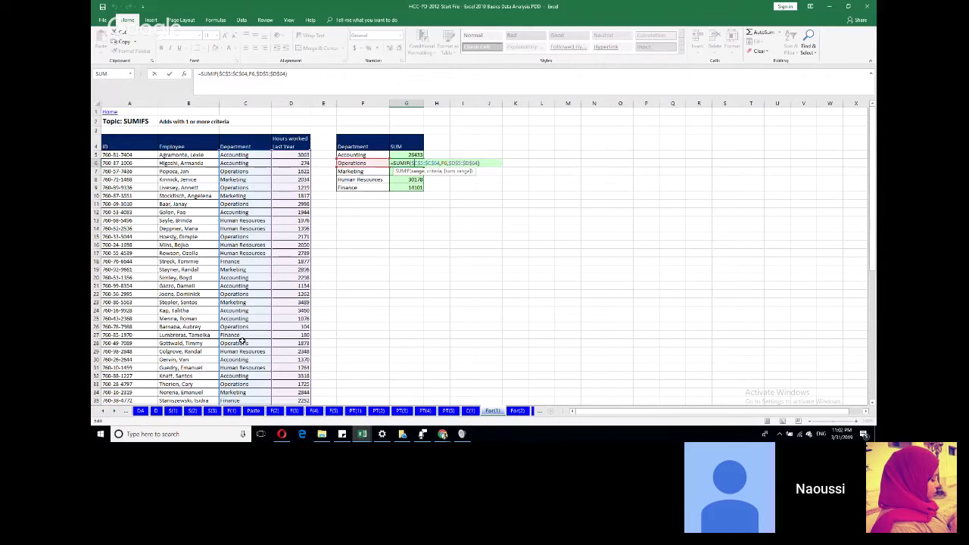
pyautogui.scroll(-2, 241, 342)
pyautogui.scroll(-8, 241, 342)
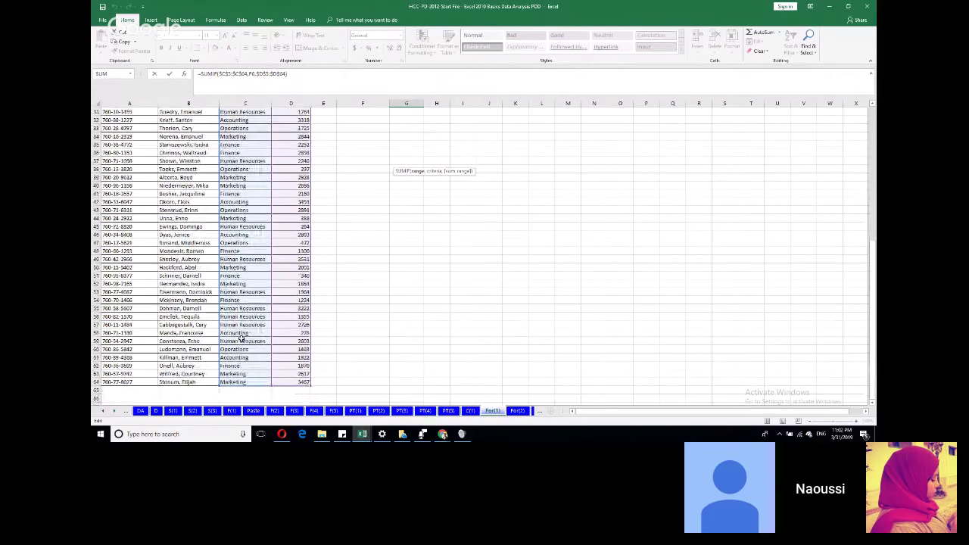
pyautogui.scroll(10, 241, 338)
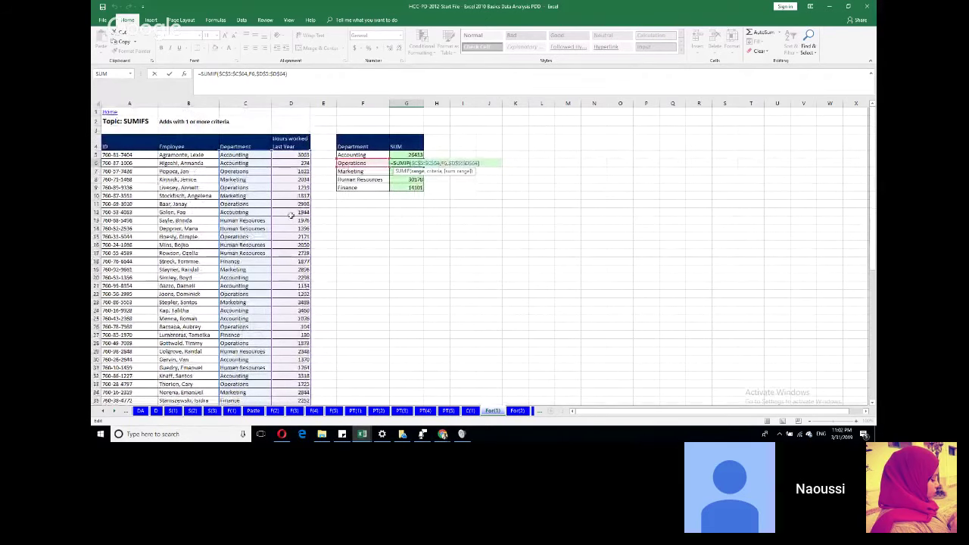
pyautogui.scroll(-10, 291, 219)
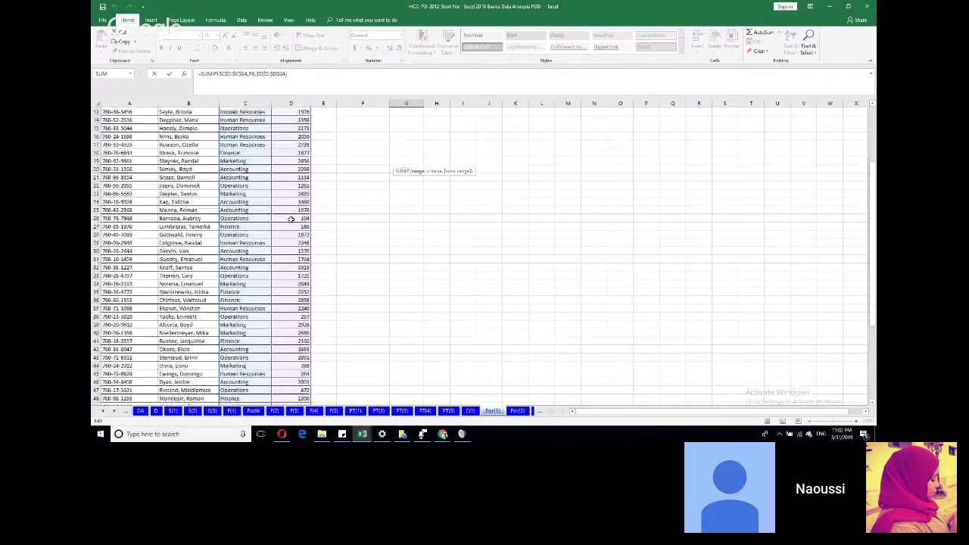
pyautogui.scroll(6, 290, 221)
pyautogui.scroll(-3, 291, 221)
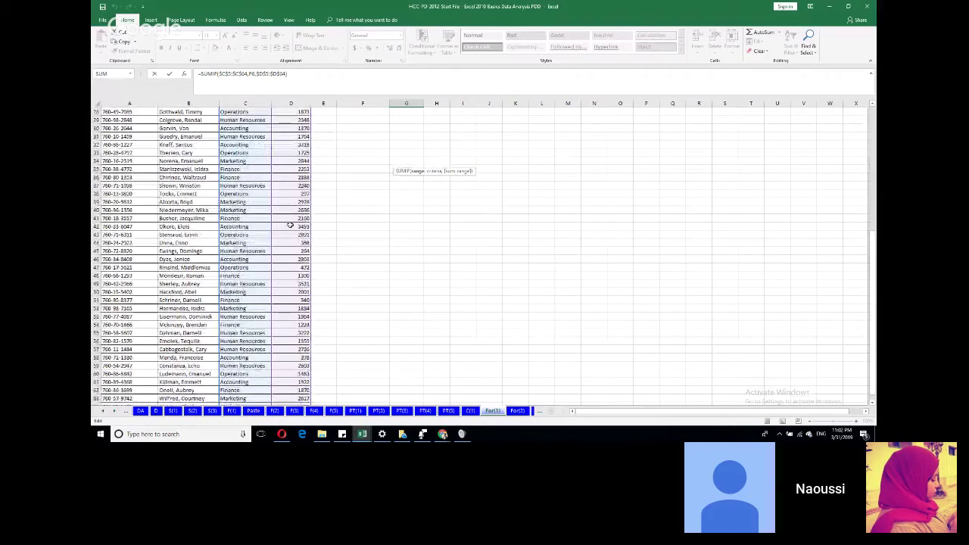
pyautogui.scroll(-3, 290, 225)
pyautogui.scroll(-2, 290, 225)
pyautogui.scroll(7, 290, 227)
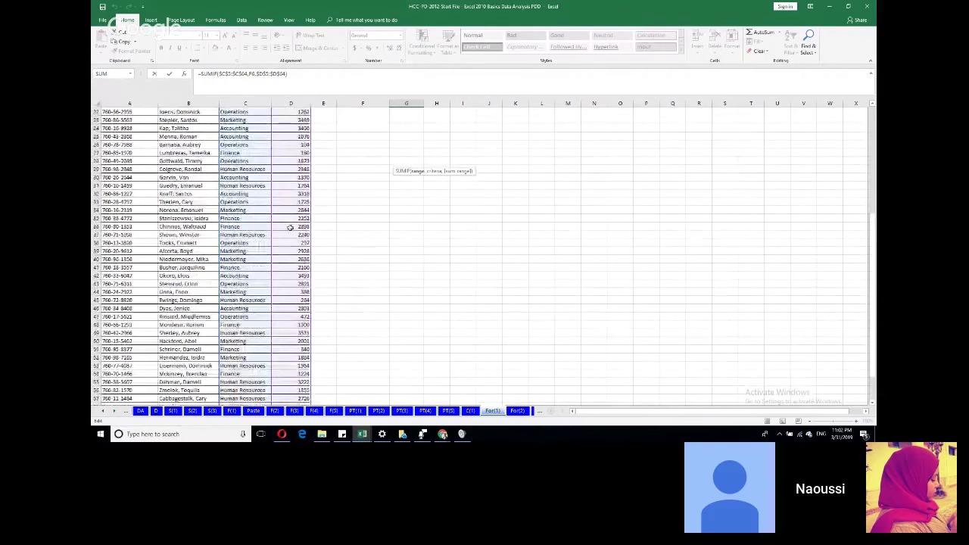
pyautogui.scroll(6, 290, 227)
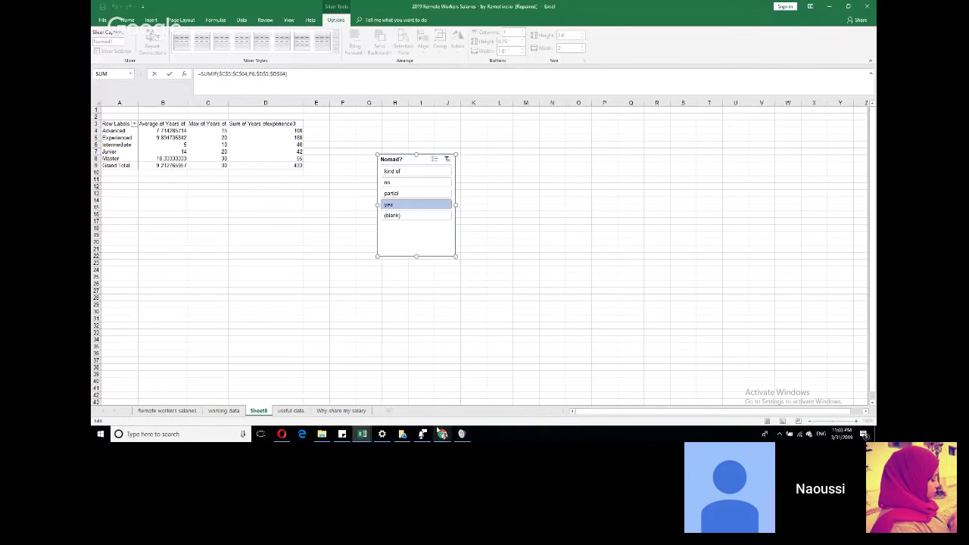
# Step: Bring the Remote Workers Salaries window forward, then switch to the class presentation
pyautogui.moveTo(443, 432)
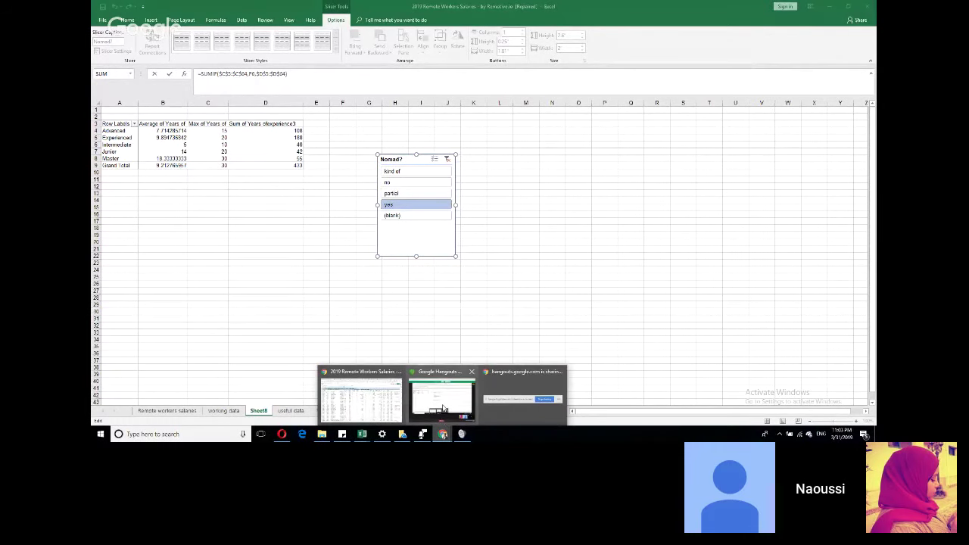
pyautogui.moveTo(444, 409)
pyautogui.click(375, 406)
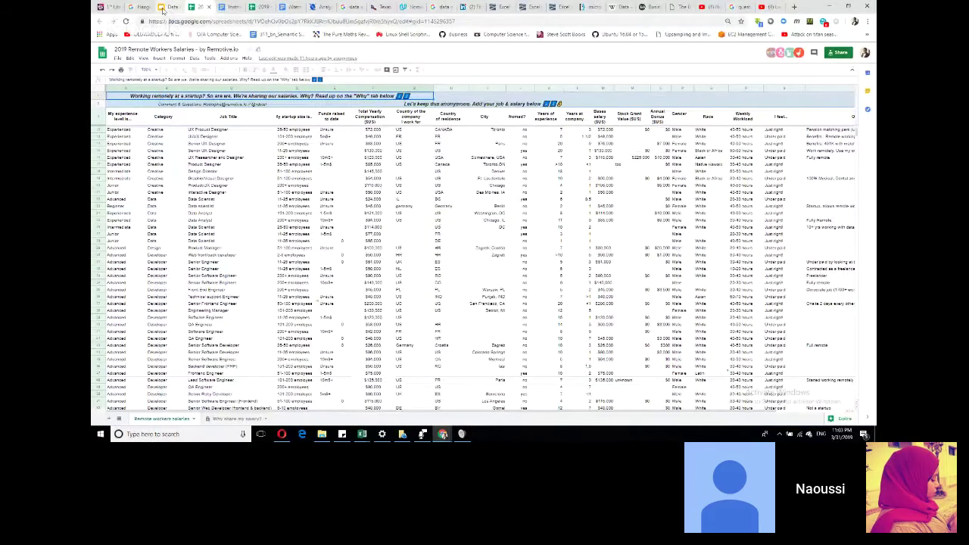
pyautogui.click(163, 9)
# Step: Page through the slides to reach the How Data Must Be Setup slide
pyautogui.click(470, 274)
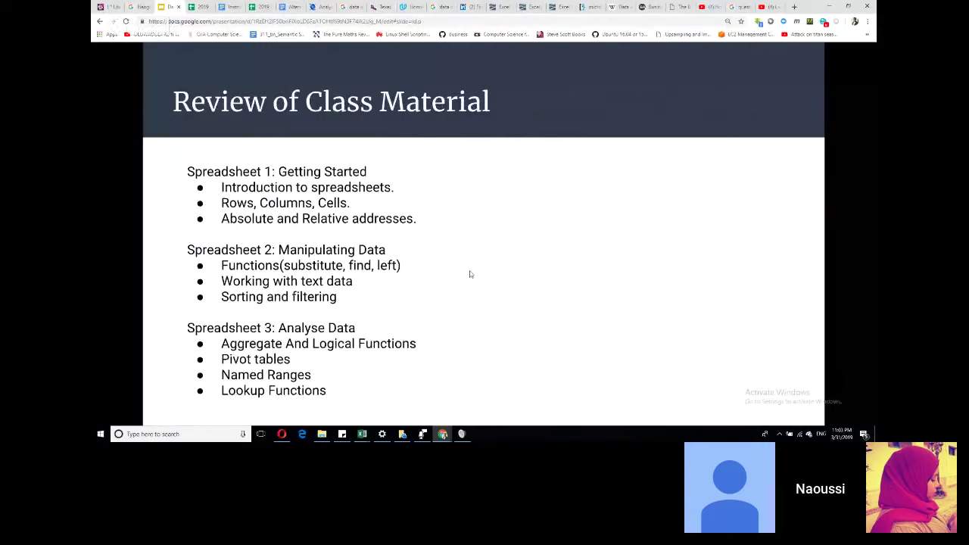
pyautogui.press('Left')
pyautogui.press('Right')
pyautogui.press('Right')
pyautogui.press('Right')
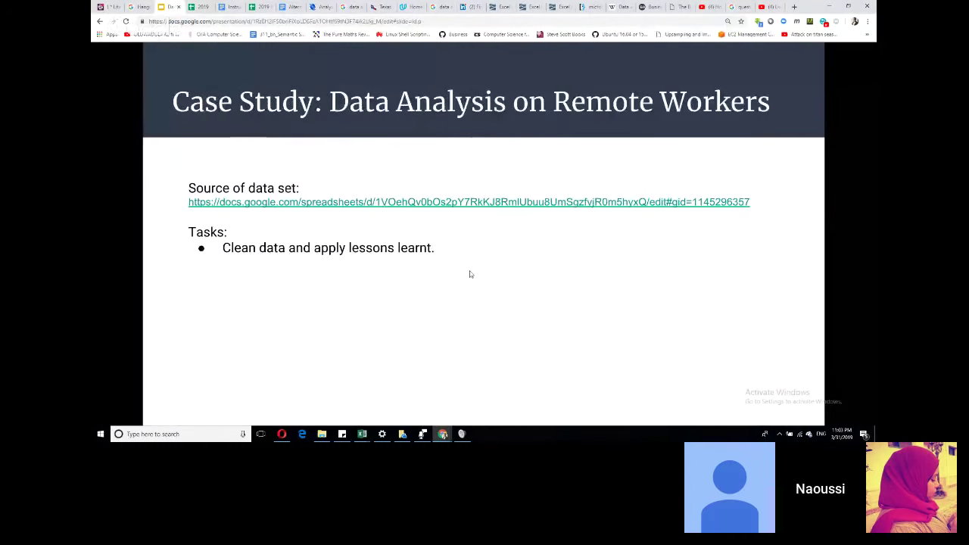
pyautogui.press('Right')
pyautogui.press('Left')
pyautogui.press('Right')
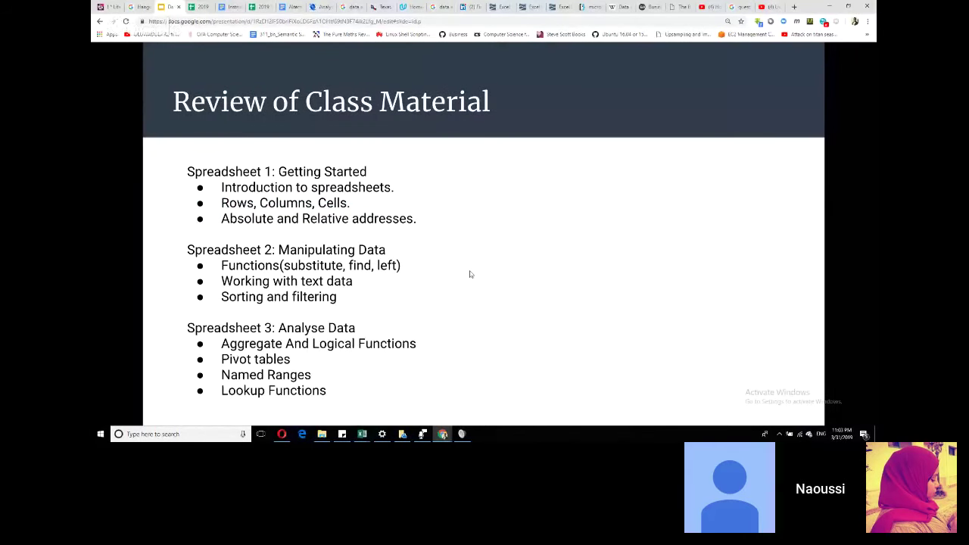
pyautogui.press('Right')
pyautogui.press('Right')
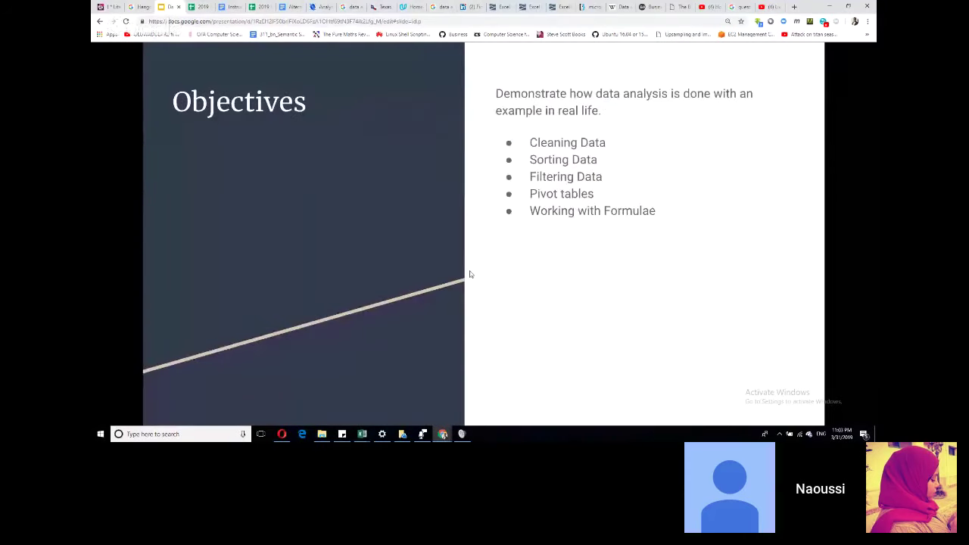
pyautogui.press('Left')
pyautogui.press('Left')
pyautogui.press('Left')
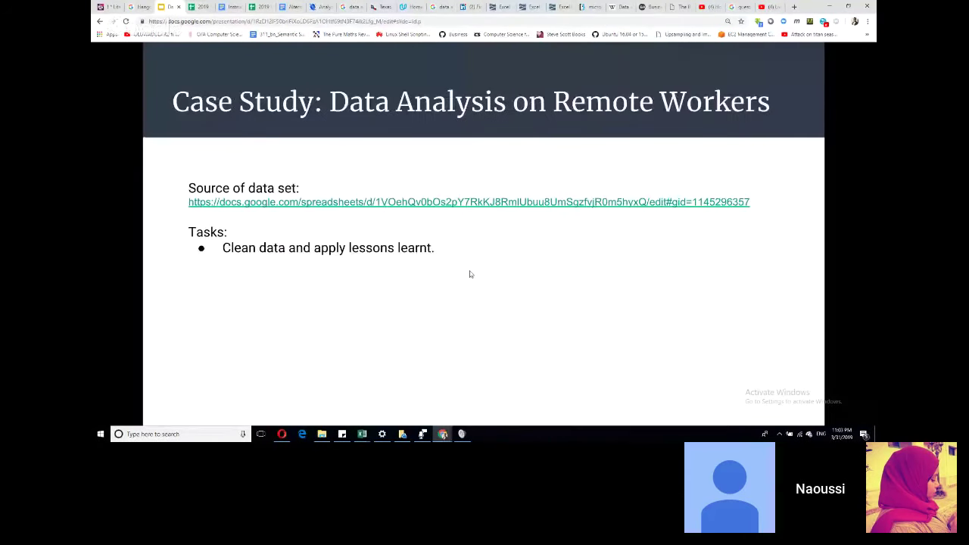
pyautogui.press('Left')
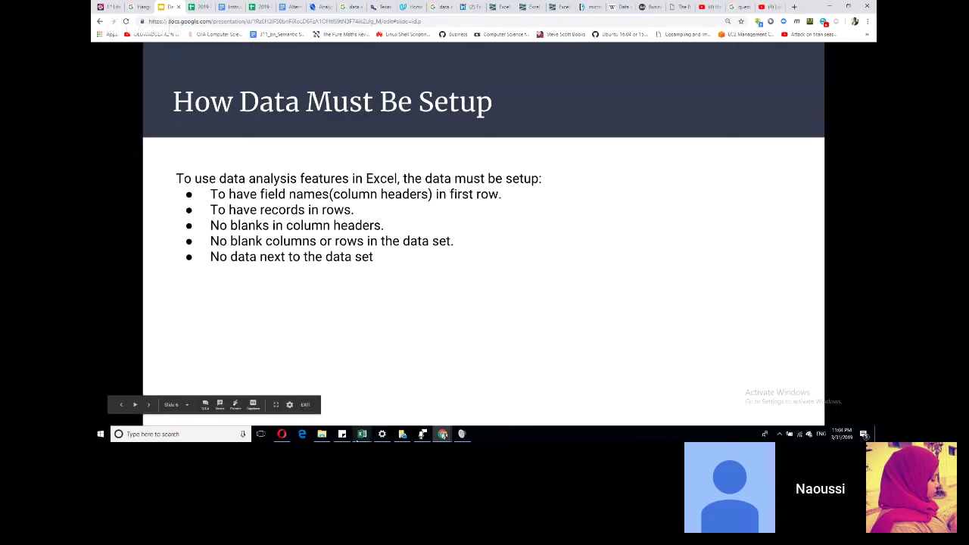
pyautogui.click(362, 434)
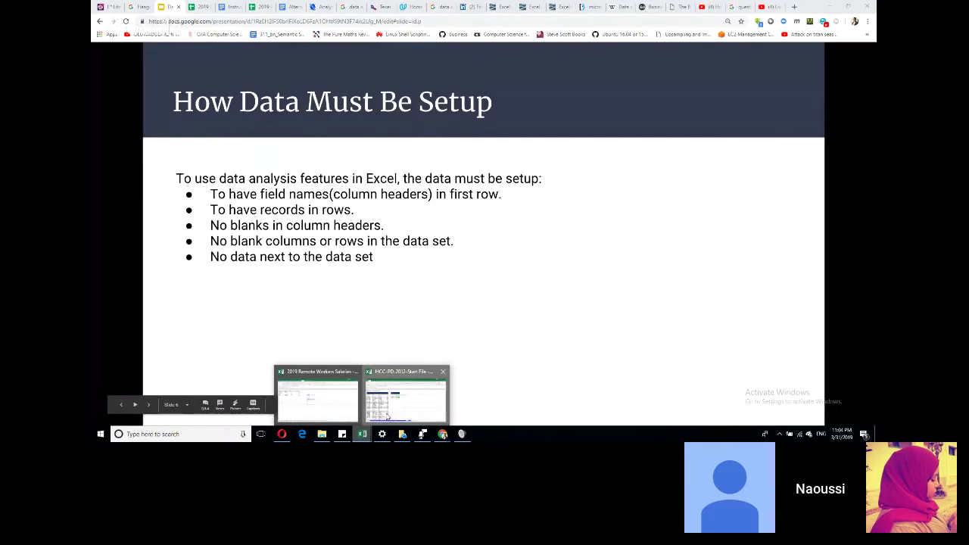
pyautogui.click(386, 409)
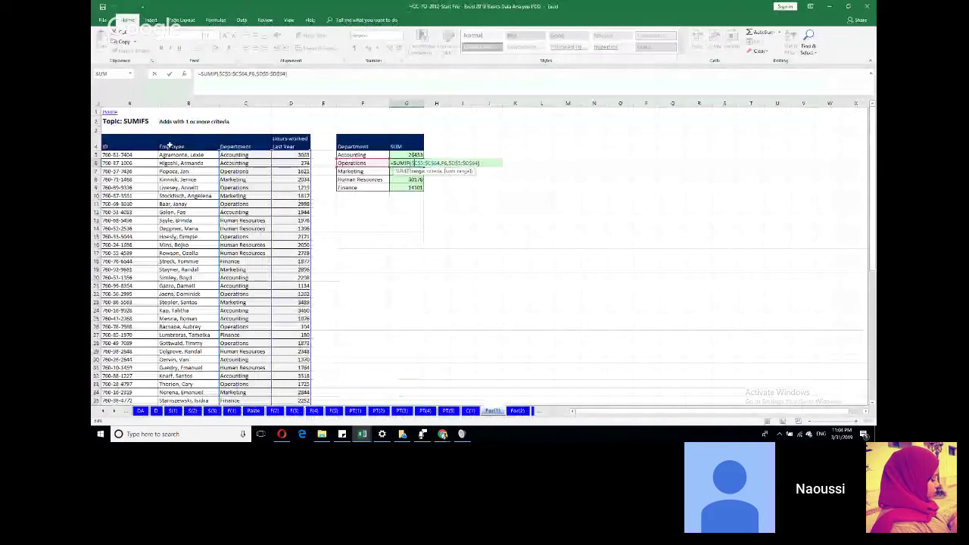
pyautogui.scroll(-13, 299, 333)
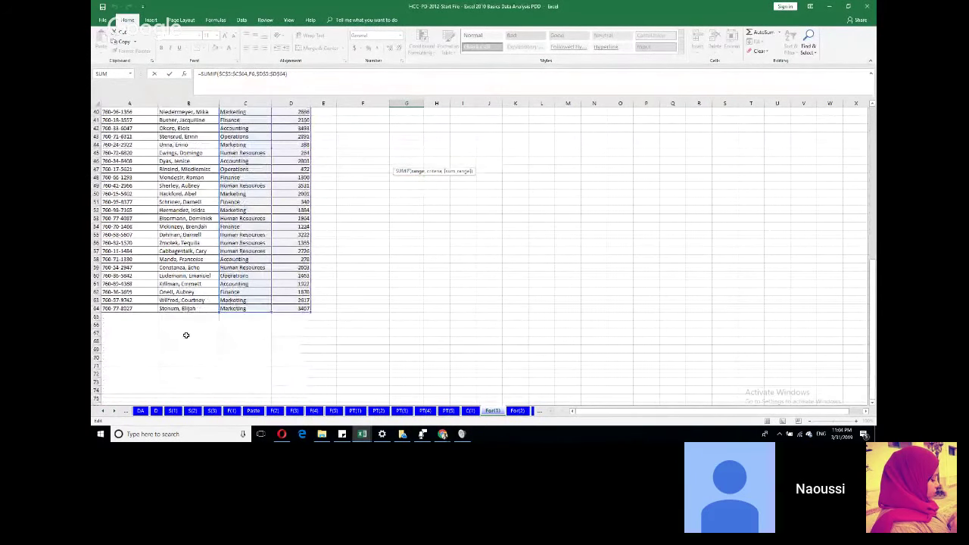
pyautogui.scroll(13, 316, 281)
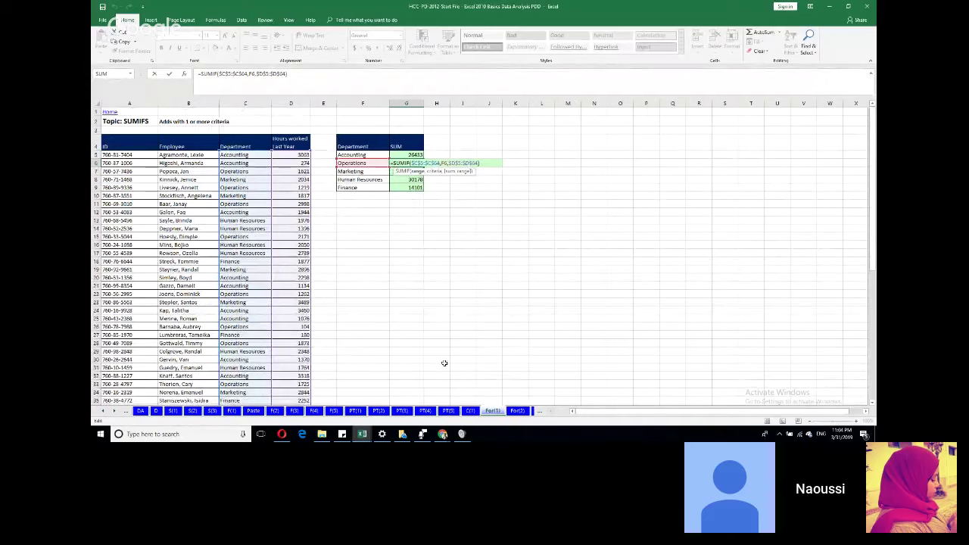
pyautogui.moveTo(444, 434)
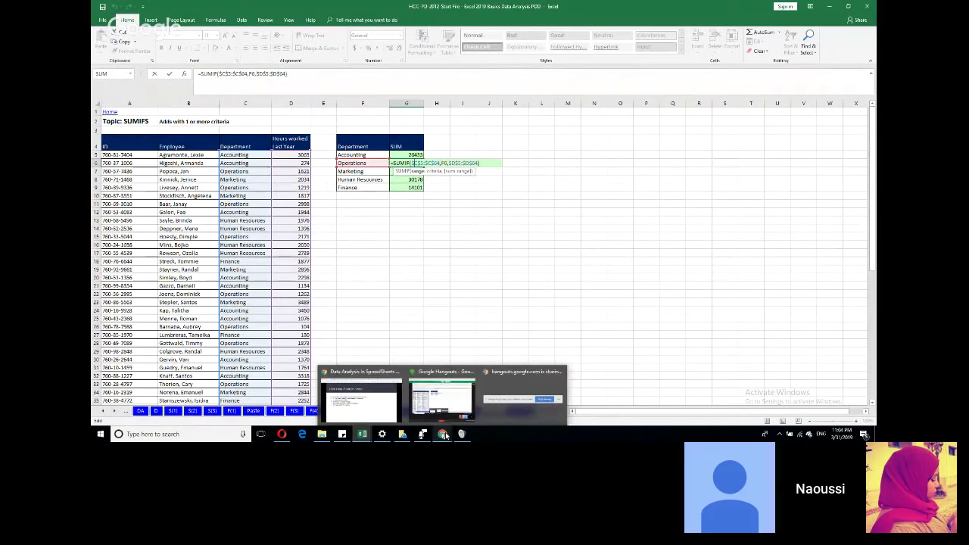
pyautogui.moveTo(444, 398)
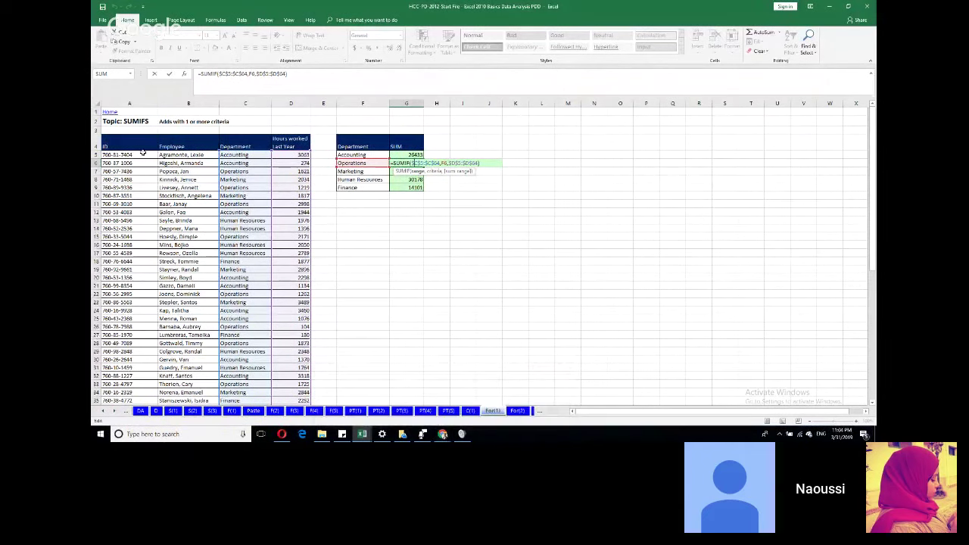
pyautogui.hotkey('alt', 'Tab')
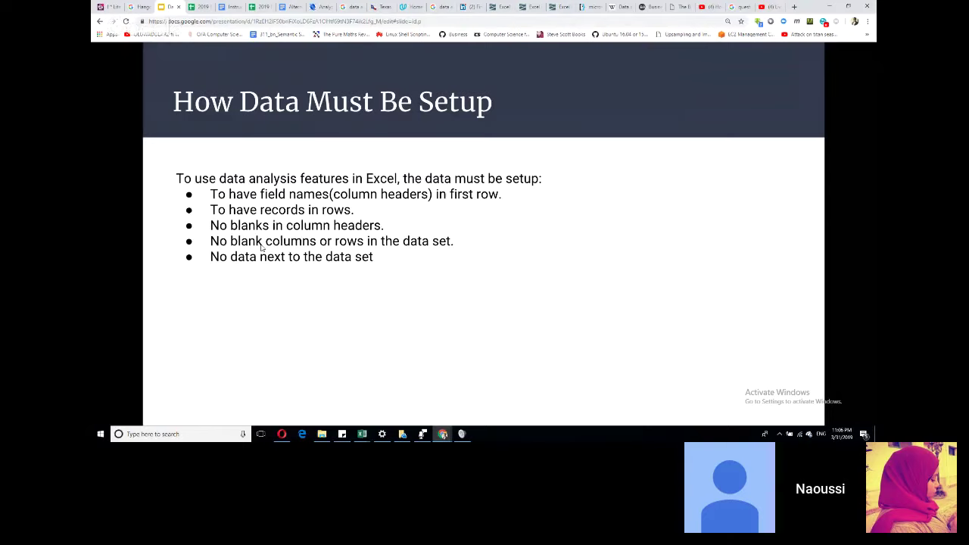
# Step: Advance past the Case Study slide to Questions?, then stop screen sharing in Hangouts
pyautogui.press('Right')
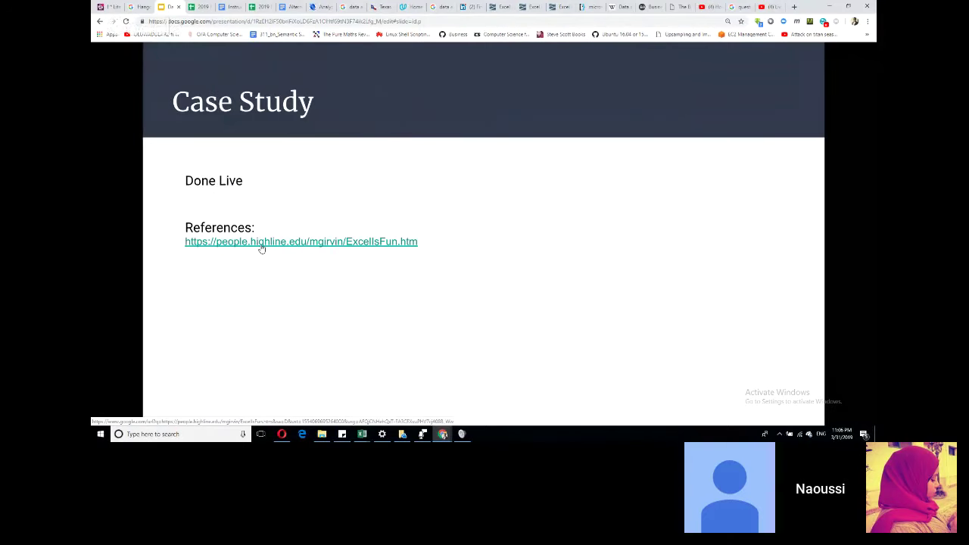
pyautogui.press('Right')
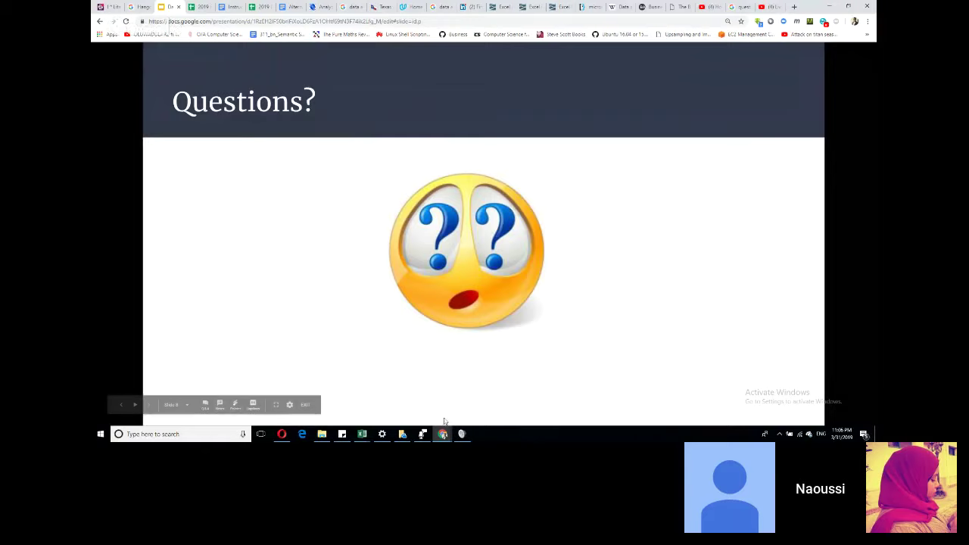
pyautogui.moveTo(443, 434)
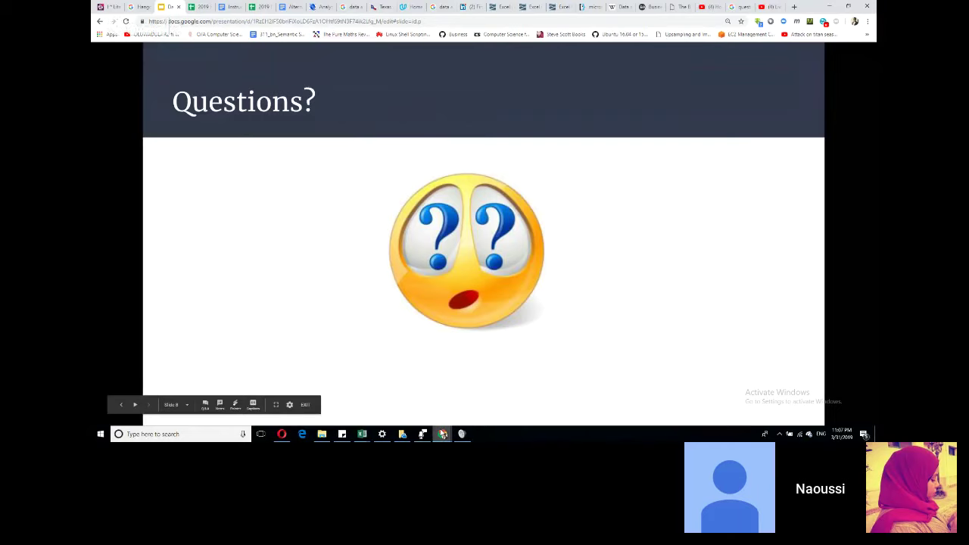
pyautogui.click(446, 416)
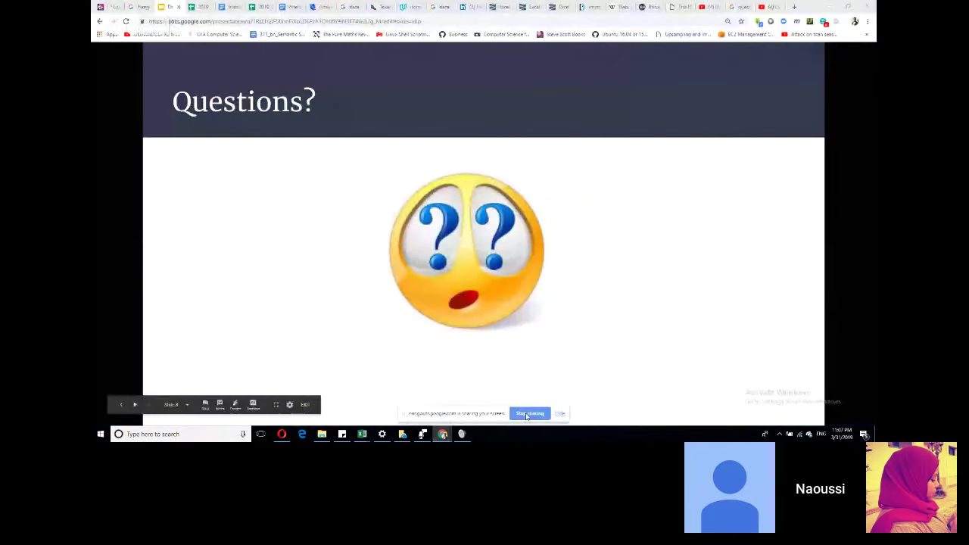
pyautogui.click(529, 413)
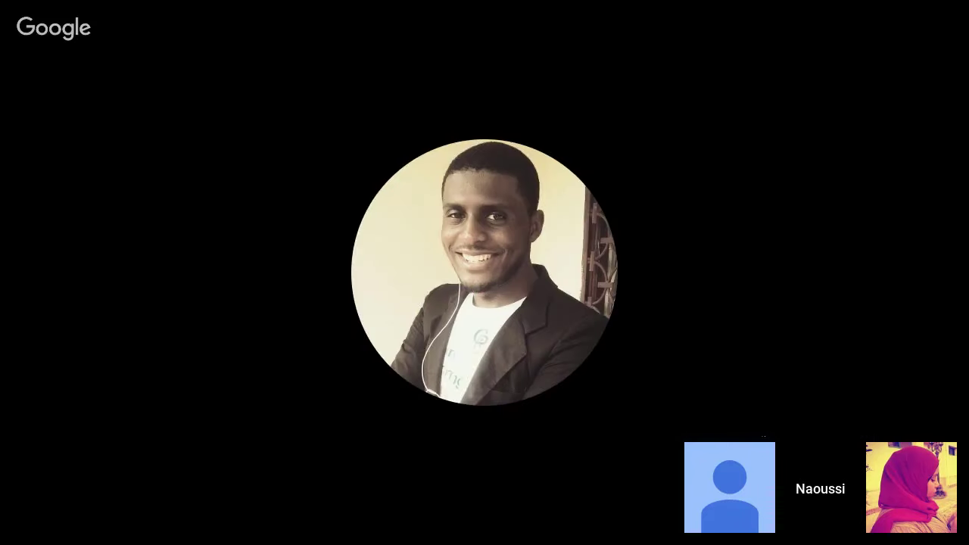